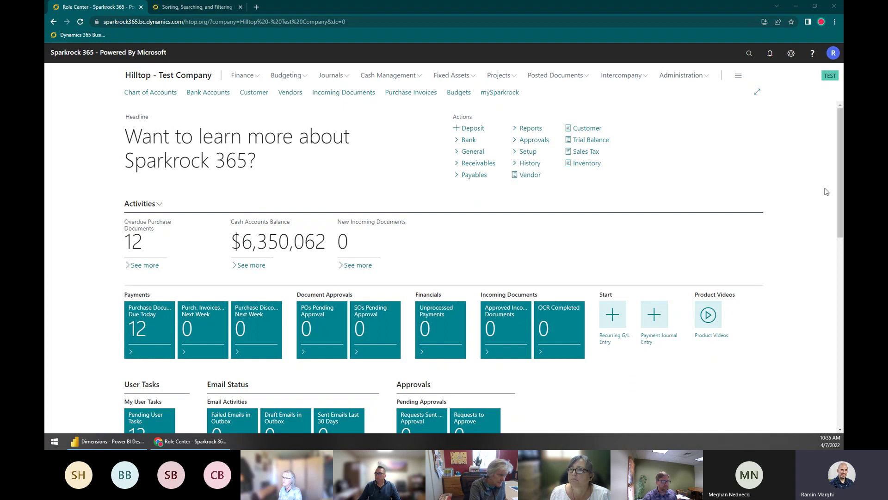
{"action": "scroll", "coordinate": [822, 180], "scroll_direction": "down", "scroll_amount": 5}
{"action": "scroll", "coordinate": [822, 181], "scroll_direction": "down", "scroll_amount": 4}
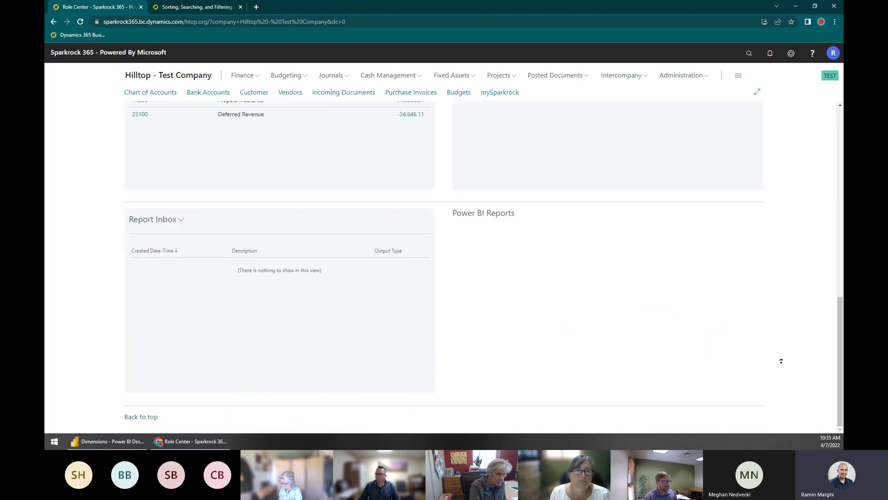
{"action": "scroll", "coordinate": [779, 359], "scroll_direction": "up", "scroll_amount": 10}
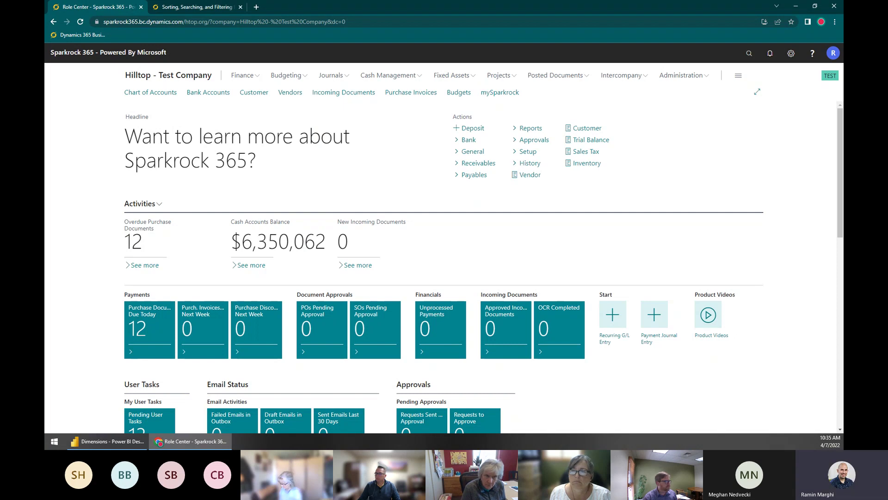
{"action": "left_click", "coordinate": [115, 23]}
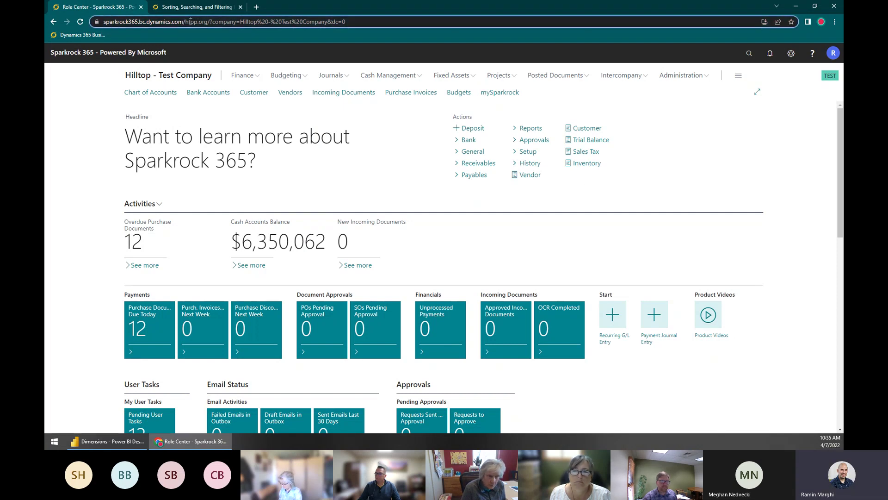
{"action": "left_click", "coordinate": [791, 170]}
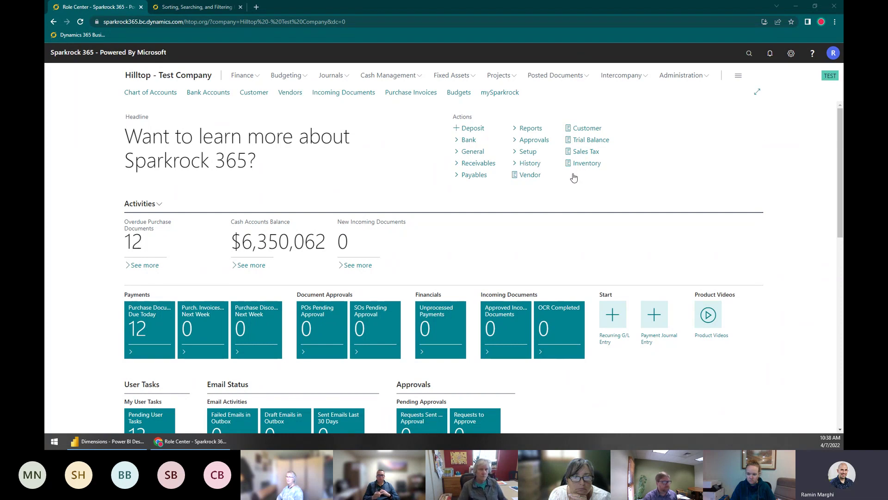
Step: Open My Settings and examine the list of allowed companies, leaving it without changing the company
{"action": "left_click", "coordinate": [791, 54]}
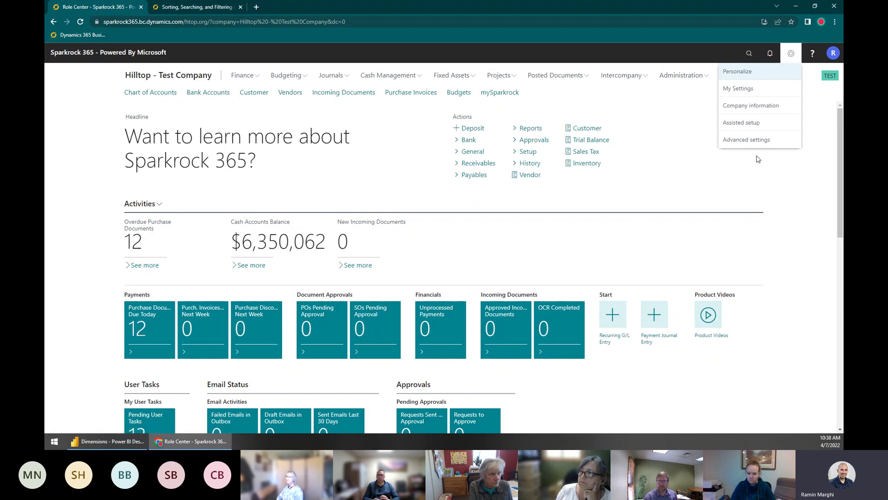
{"action": "left_click", "coordinate": [741, 89]}
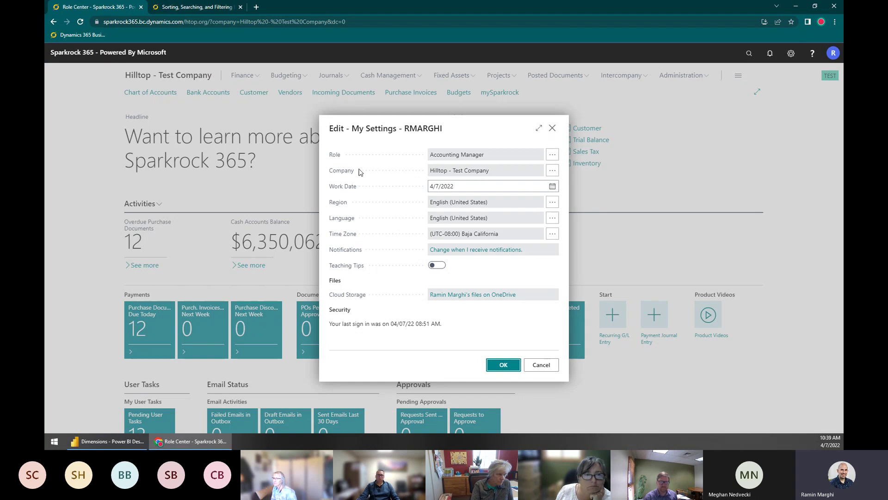
{"action": "left_click", "coordinate": [554, 172]}
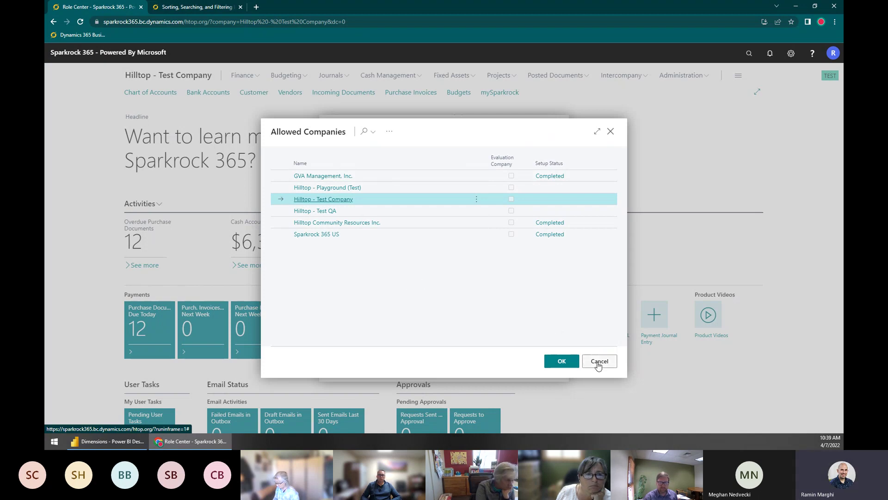
{"action": "left_click", "coordinate": [406, 210]}
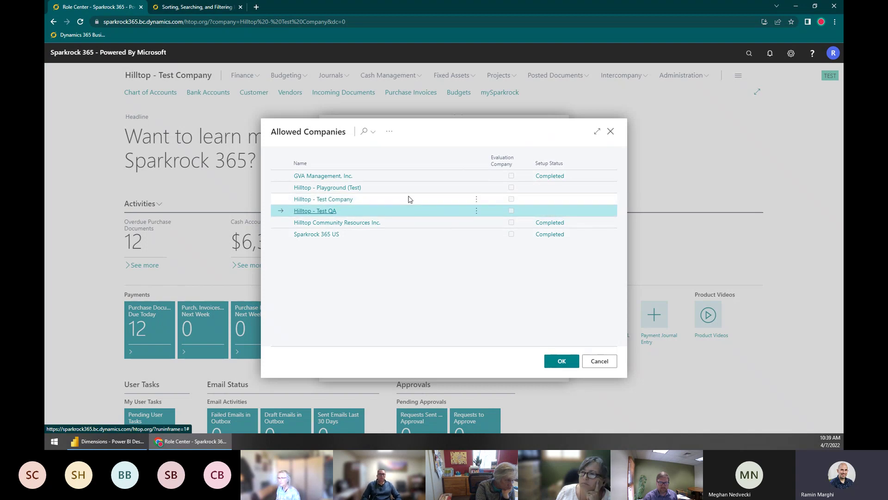
{"action": "left_click", "coordinate": [409, 199]}
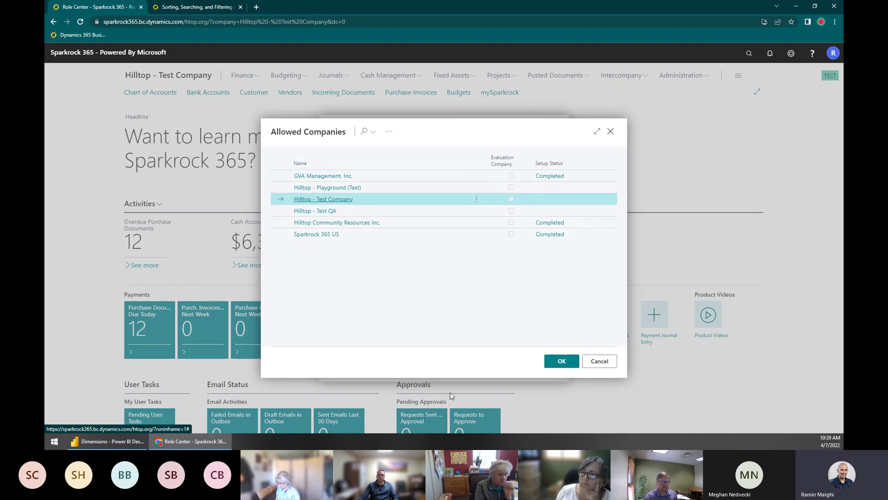
{"action": "left_click", "coordinate": [600, 362]}
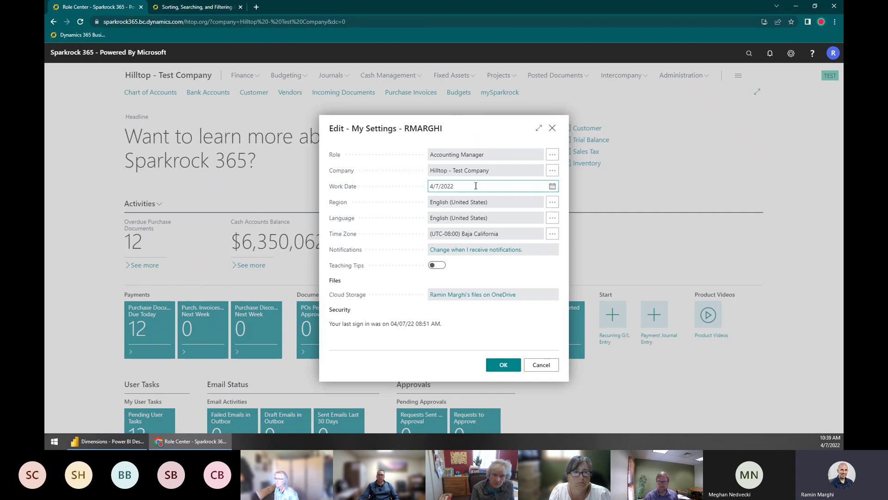
Step: Change the user role in My Settings to Accounts Payable Coordinator and apply it
{"action": "double_click", "coordinate": [450, 158]}
{"action": "left_click_drag", "start_coordinate": [451, 158], "coordinate": [485, 157]}
{"action": "left_click", "coordinate": [484, 157]}
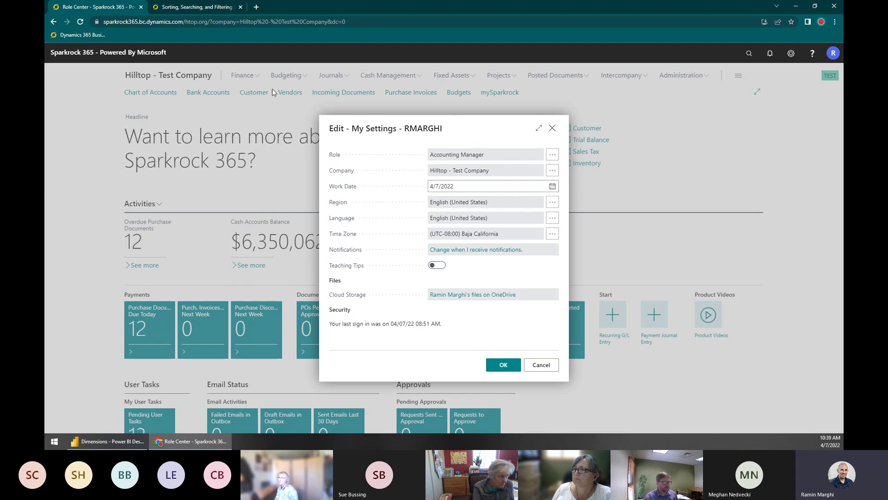
{"action": "left_click", "coordinate": [553, 155]}
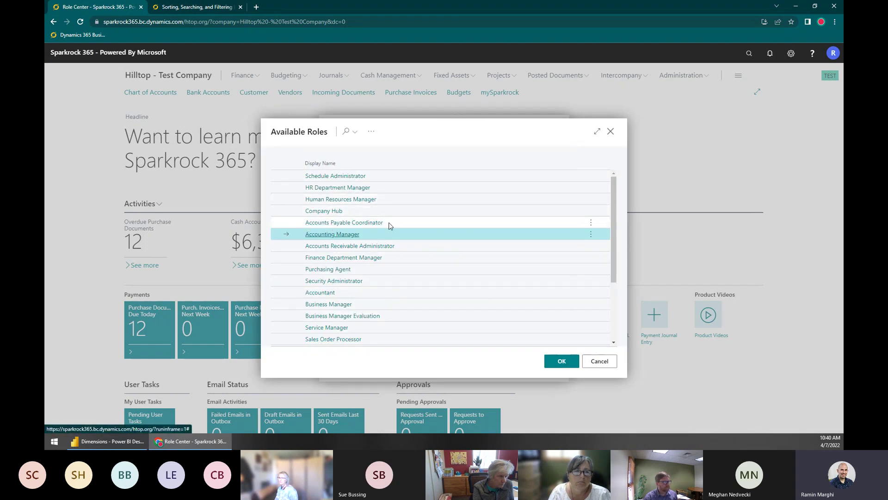
{"action": "left_click", "coordinate": [357, 225]}
{"action": "left_click", "coordinate": [562, 361]}
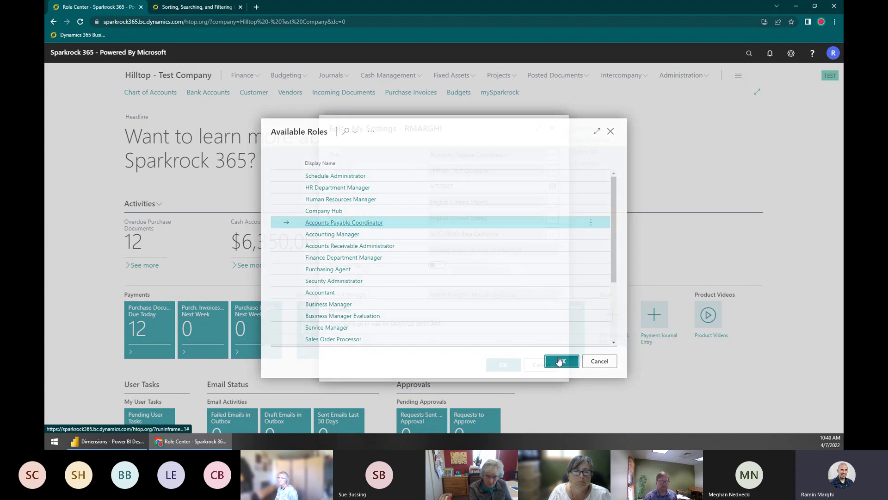
{"action": "left_click", "coordinate": [510, 372]}
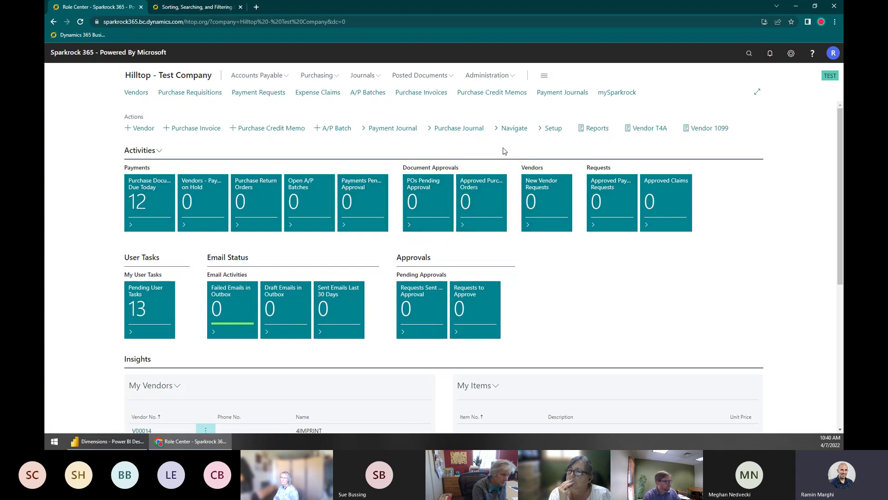
Step: Reopen My Settings, set the role back to Accounting Manager and apply it
{"action": "left_click", "coordinate": [791, 52]}
{"action": "left_click", "coordinate": [745, 91]}
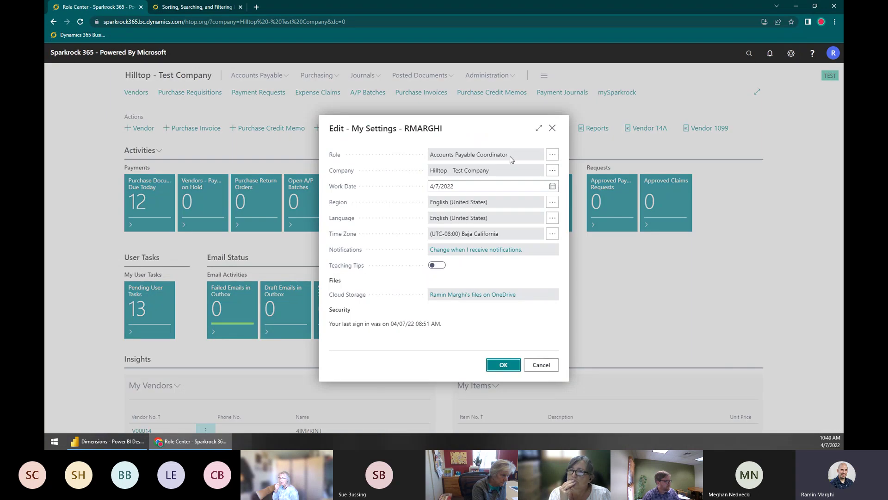
{"action": "left_click", "coordinate": [552, 155]}
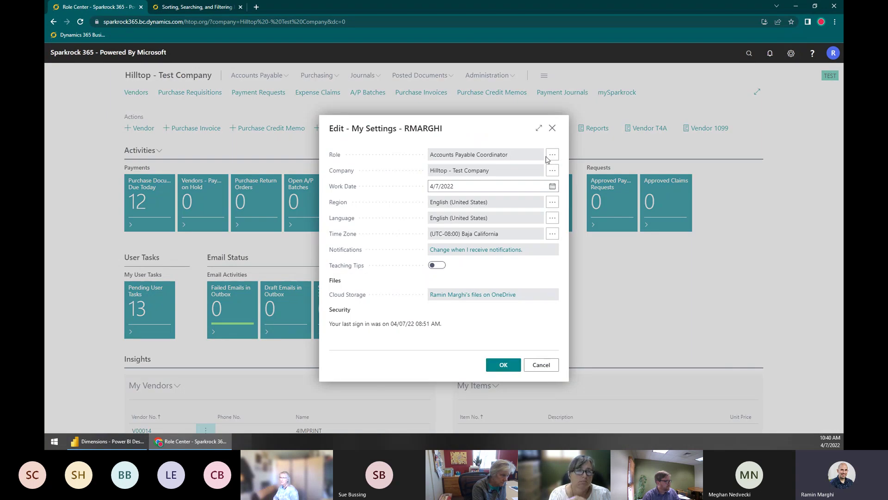
{"action": "left_click", "coordinate": [349, 234]}
{"action": "left_click", "coordinate": [562, 361]}
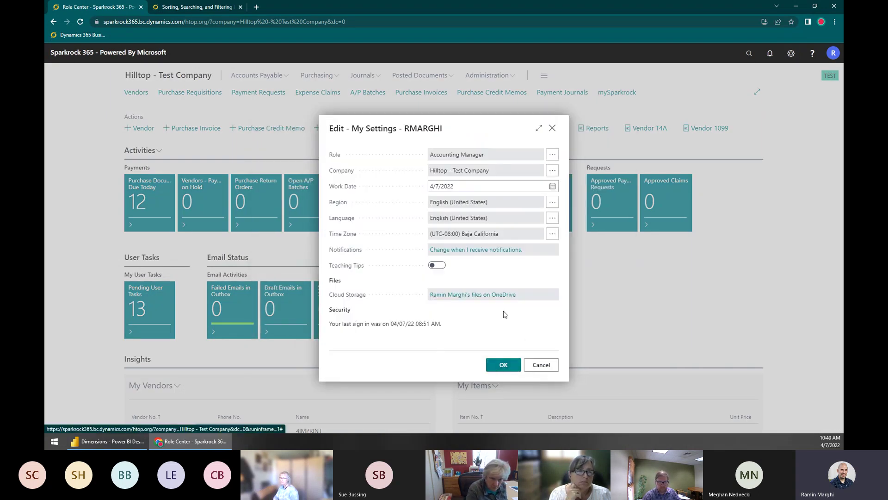
{"action": "left_click", "coordinate": [495, 366]}
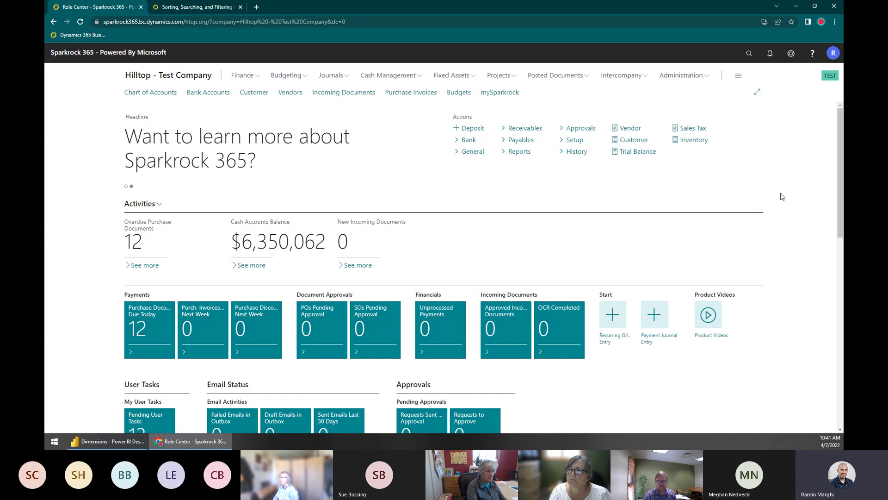
Step: Reopen My Settings and examine the available languages, leaving the list without choosing another one
{"action": "left_click", "coordinate": [791, 54]}
{"action": "left_click", "coordinate": [759, 89]}
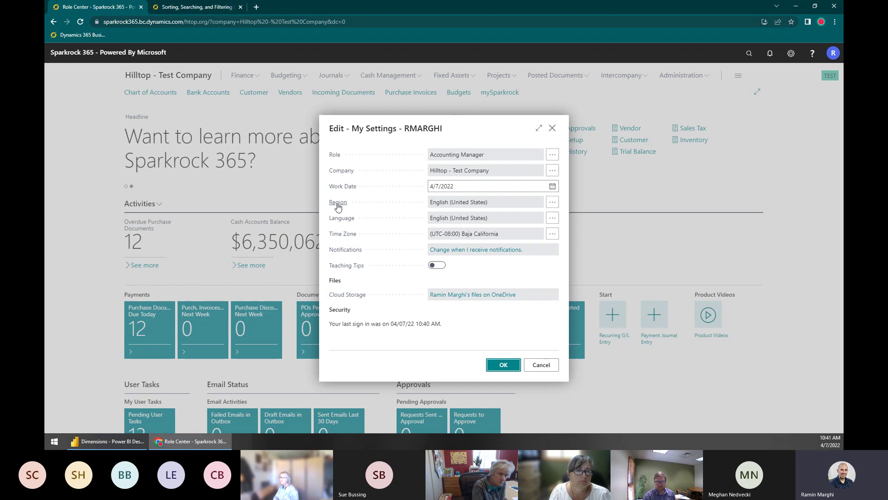
{"action": "left_click", "coordinate": [553, 218]}
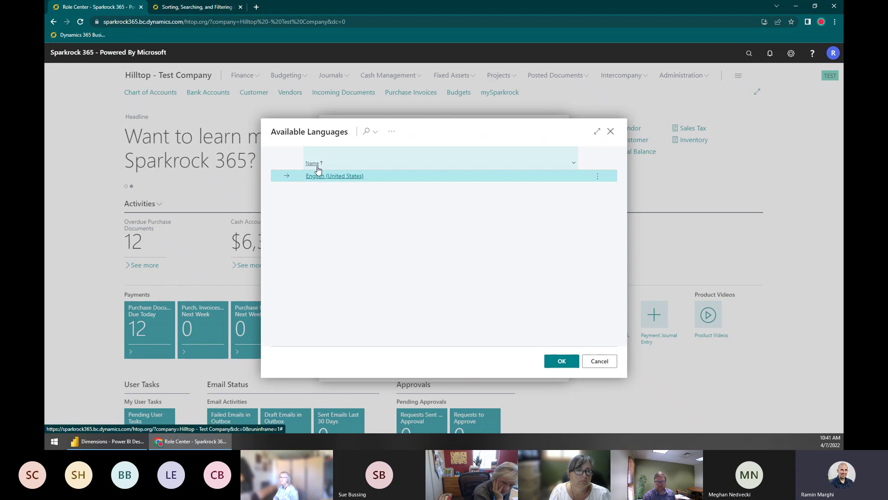
{"action": "left_click", "coordinate": [599, 362]}
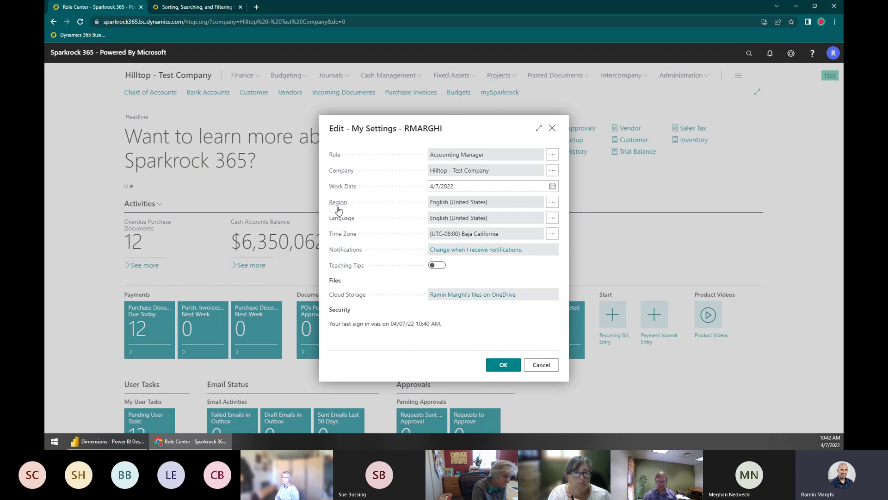
Step: Review the Language, Region and Time Zone values in My Settings
{"action": "left_click", "coordinate": [459, 219]}
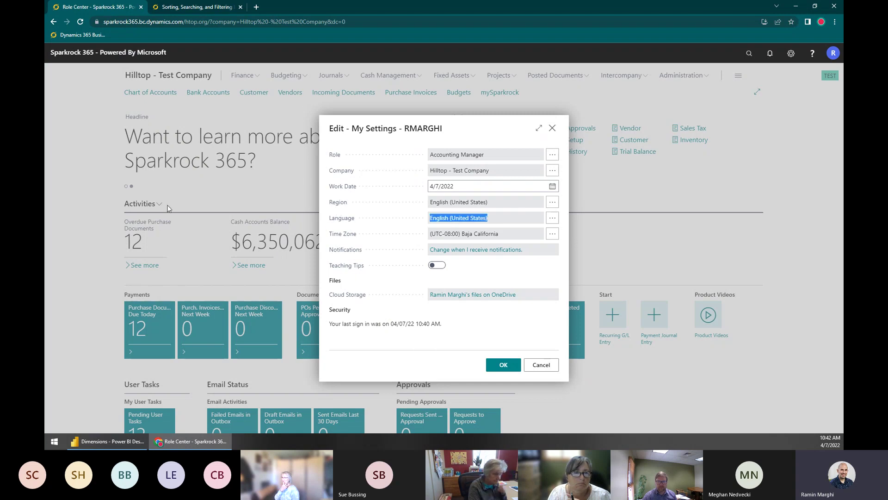
{"action": "left_click_drag", "start_coordinate": [431, 202], "coordinate": [475, 205]}
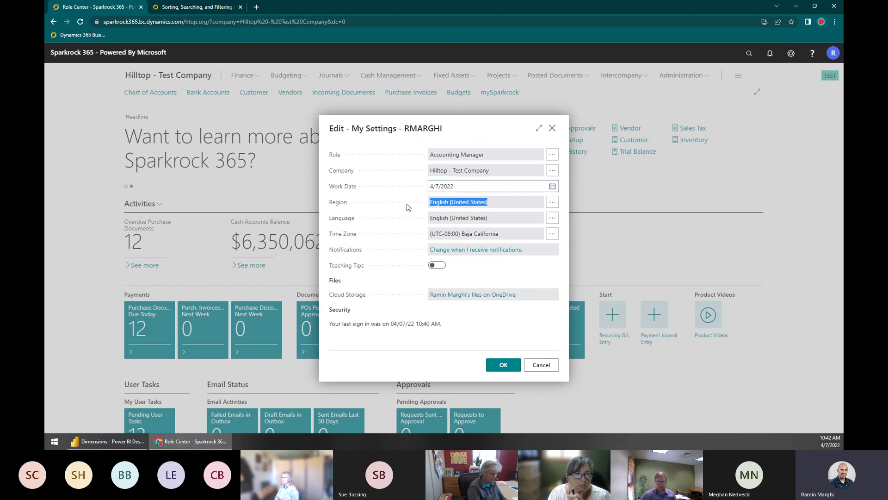
{"action": "left_click", "coordinate": [447, 203]}
{"action": "triple_click", "coordinate": [444, 207]}
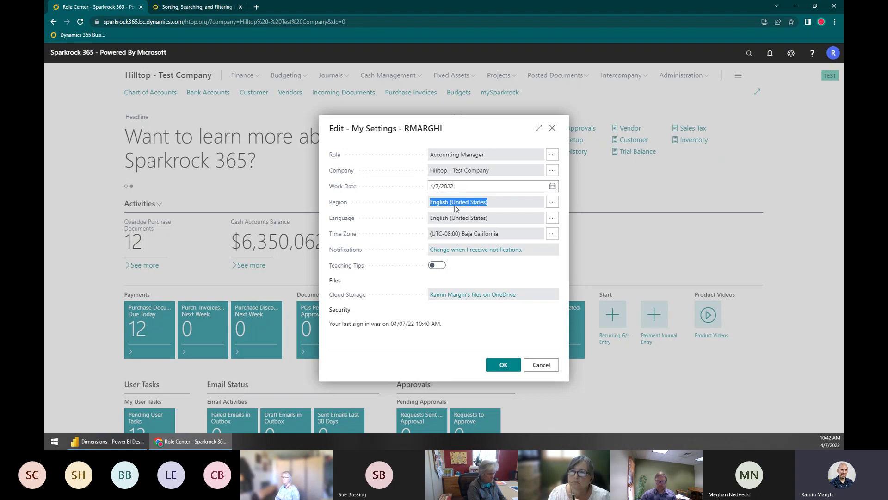
{"action": "triple_click", "coordinate": [456, 206]}
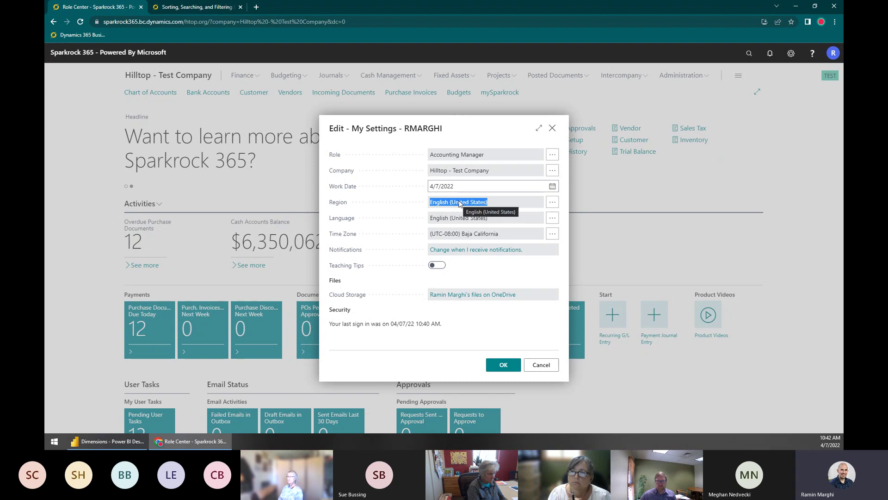
{"action": "left_click", "coordinate": [471, 236]}
{"action": "triple_click", "coordinate": [460, 235]}
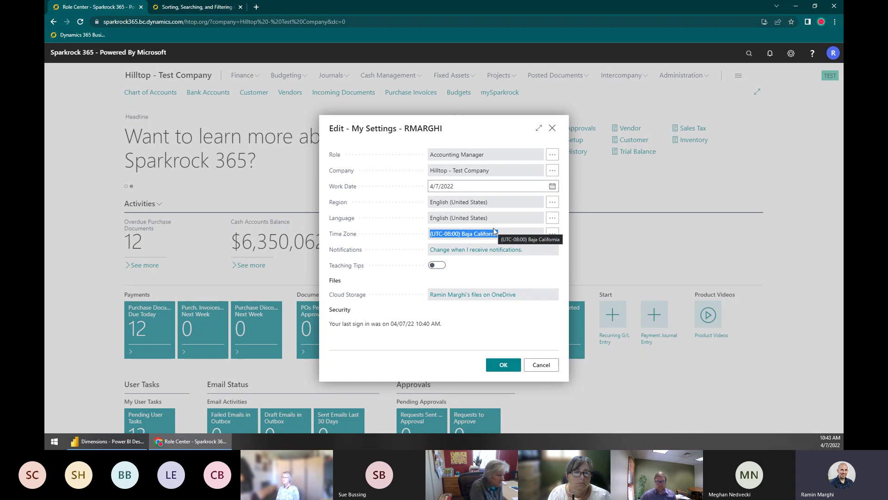
Step: Open the notification settings, review which notifications are enabled and their conditions, and close the list
{"action": "left_click", "coordinate": [468, 252]}
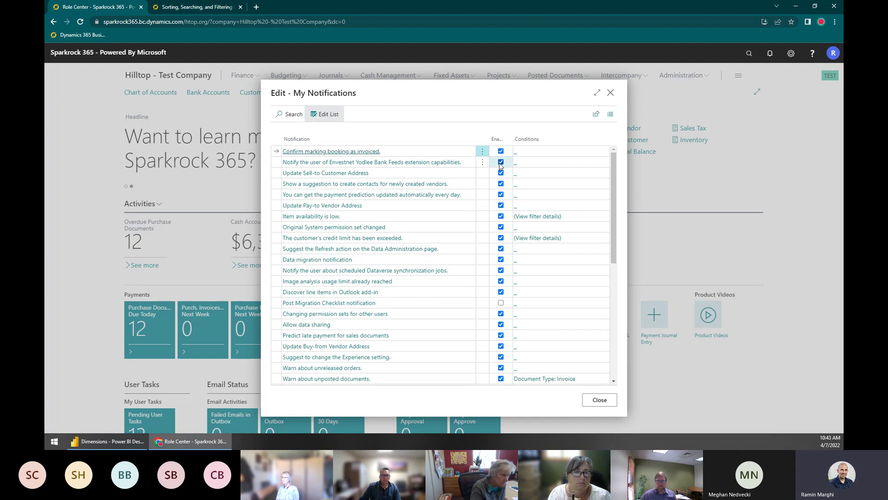
{"action": "scroll", "coordinate": [481, 322], "scroll_direction": "down", "scroll_amount": 3}
{"action": "scroll", "coordinate": [416, 259], "scroll_direction": "up", "scroll_amount": 2}
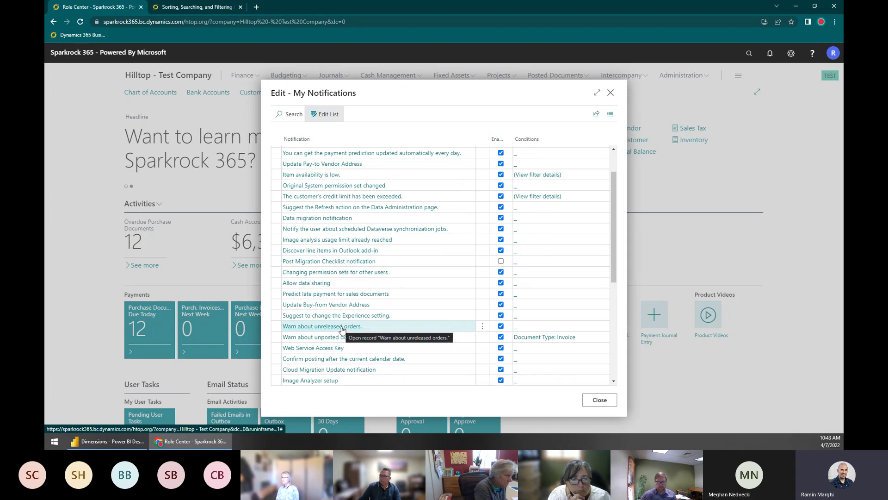
{"action": "scroll", "coordinate": [348, 245], "scroll_direction": "down", "scroll_amount": 2}
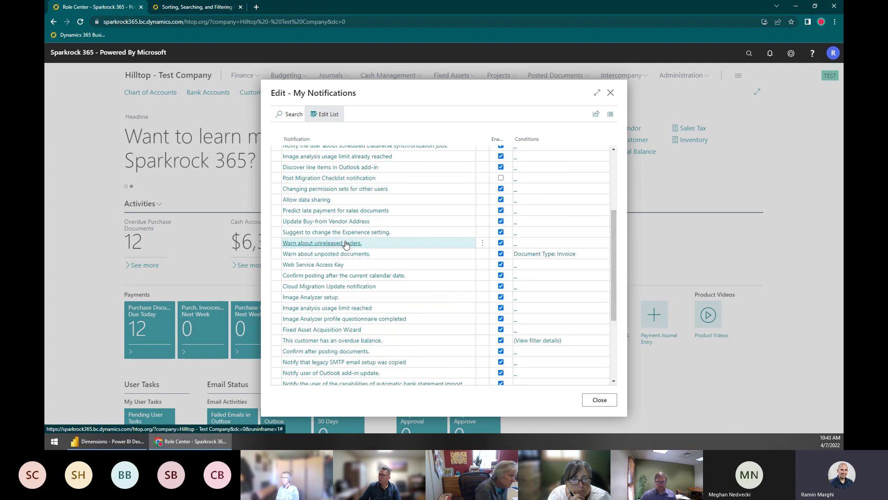
{"action": "scroll", "coordinate": [470, 268], "scroll_direction": "down", "scroll_amount": 3}
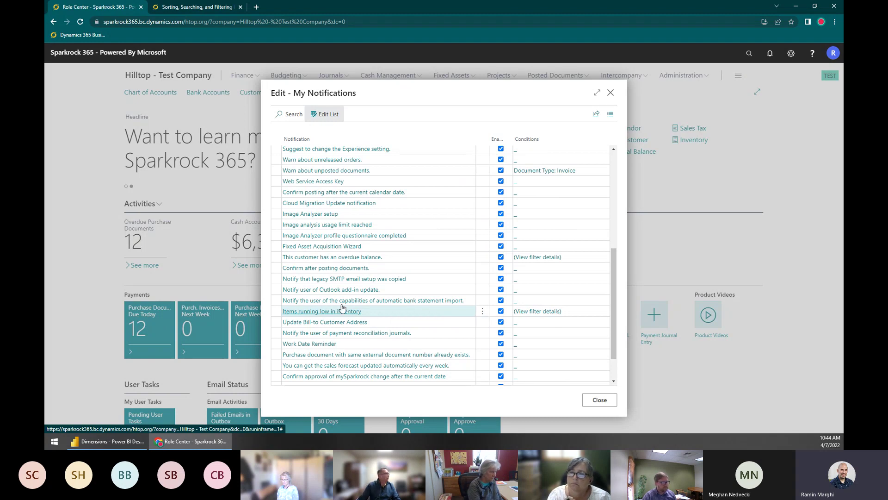
{"action": "scroll", "coordinate": [359, 333], "scroll_direction": "down", "scroll_amount": 2}
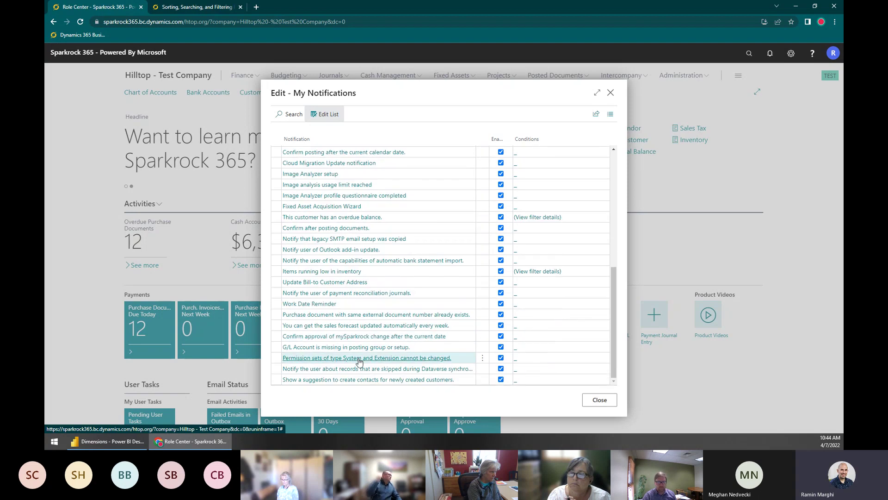
{"action": "scroll", "coordinate": [360, 362], "scroll_direction": "up", "scroll_amount": 3}
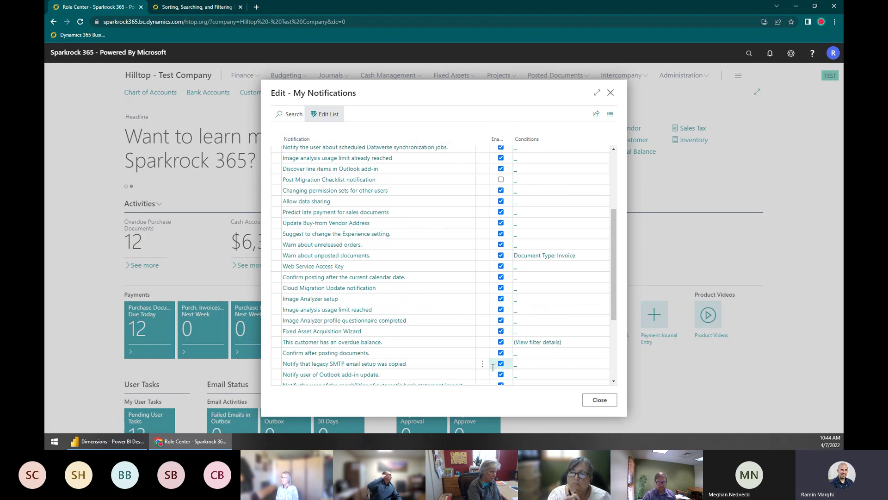
{"action": "scroll", "coordinate": [442, 338], "scroll_direction": "down", "scroll_amount": 3}
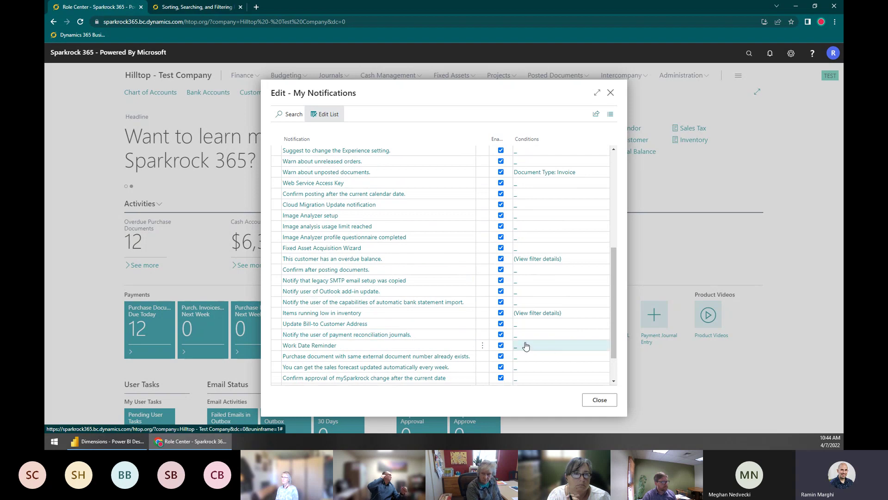
{"action": "left_click", "coordinate": [609, 403]}
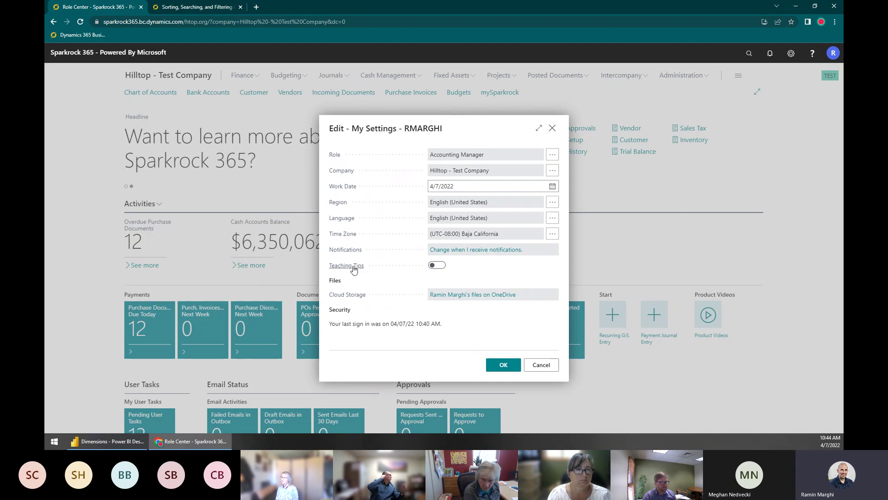
{"action": "mouse_move", "coordinate": [354, 270]}
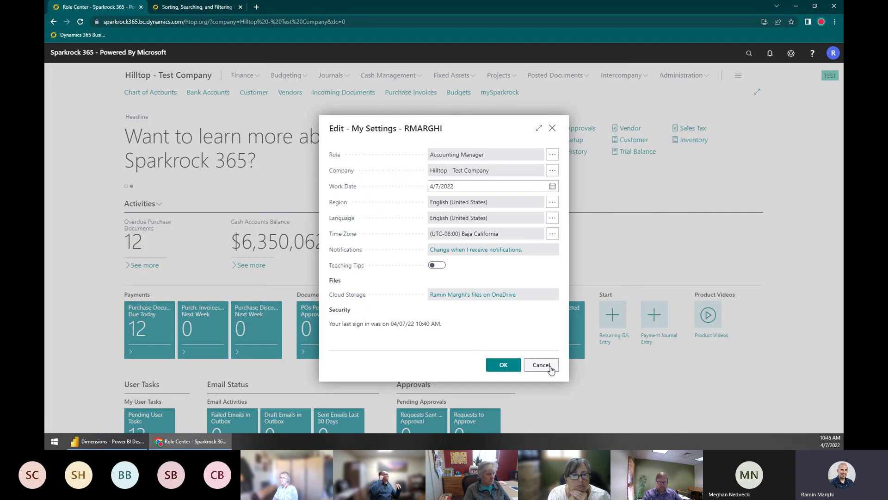
Step: Review the last sign-in entry under Security in My Settings and close the dialog without saving
{"action": "triple_click", "coordinate": [338, 327]}
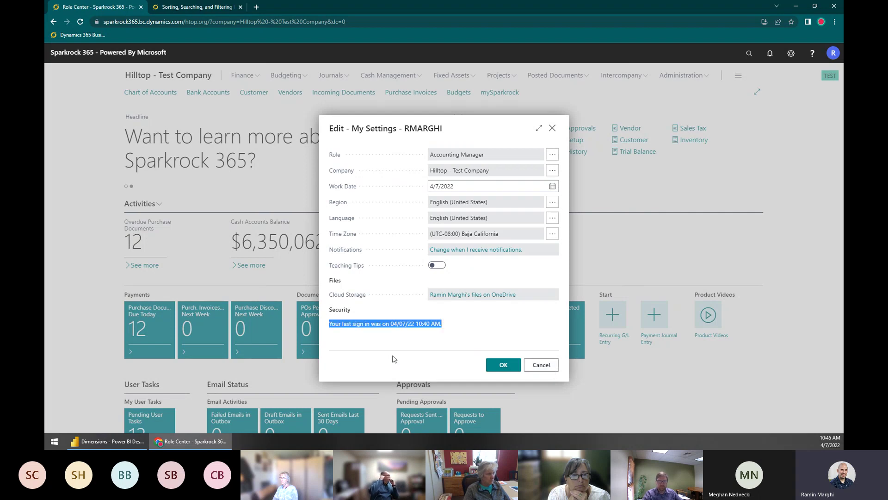
{"action": "left_click", "coordinate": [434, 327]}
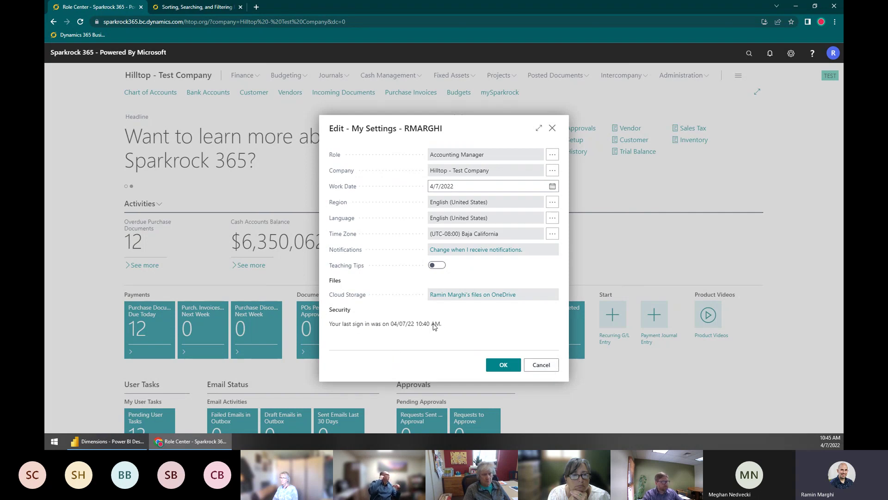
{"action": "left_click", "coordinate": [542, 365]}
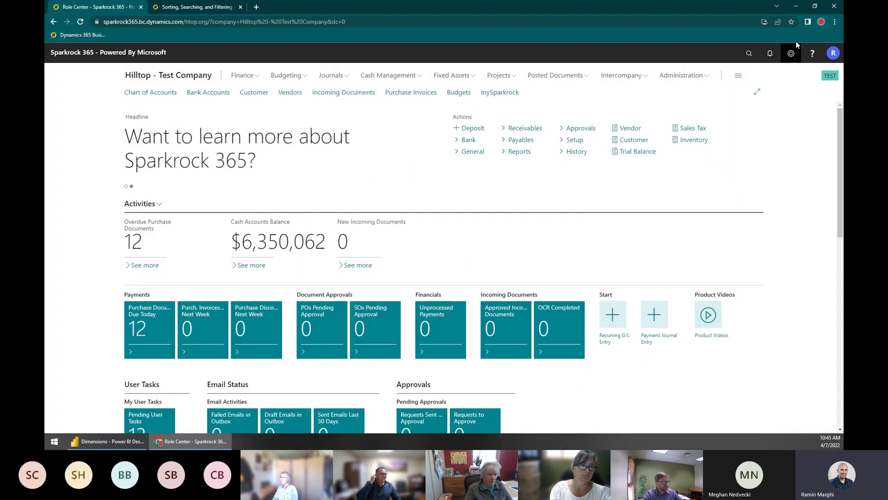
Step: Reopen My Settings and compare the Work Date with the current date in the system calendar
{"action": "left_click", "coordinate": [791, 52]}
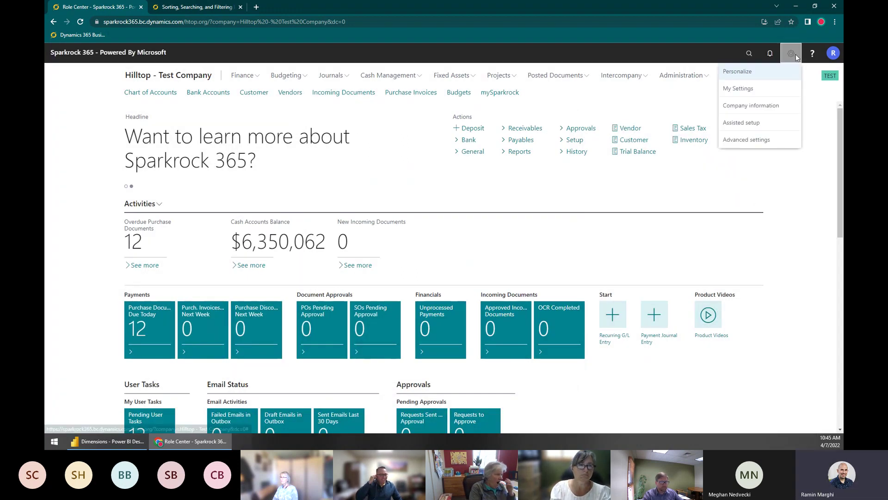
{"action": "left_click", "coordinate": [750, 93]}
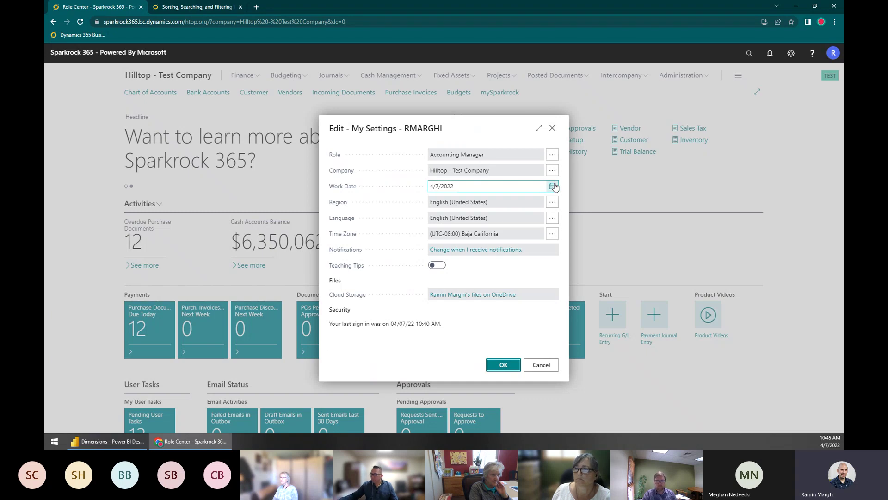
{"action": "left_click", "coordinate": [465, 186]}
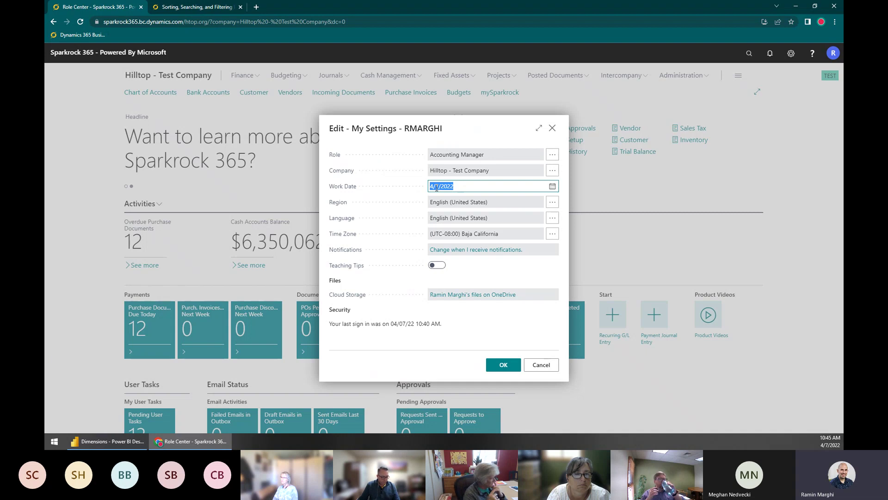
{"action": "left_click", "coordinate": [828, 442]}
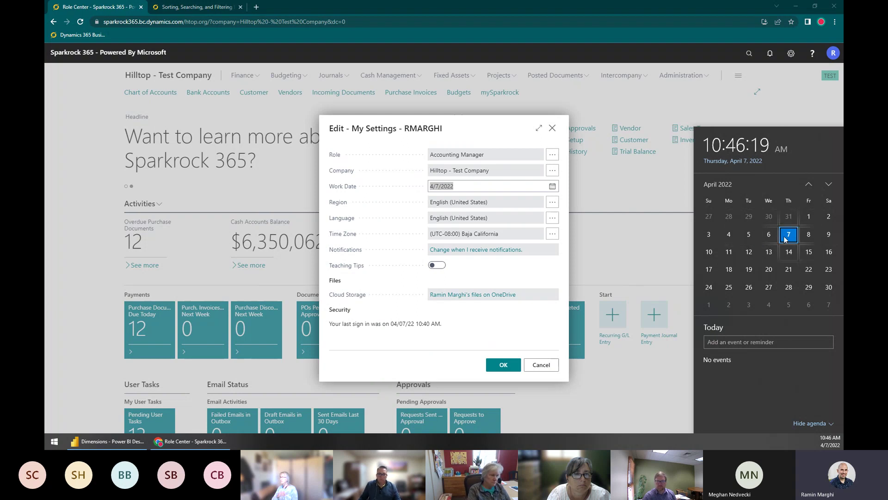
Step: Pick 3/31/2022 as the Work Date in My Settings, then discard the change
{"action": "left_click", "coordinate": [552, 186]}
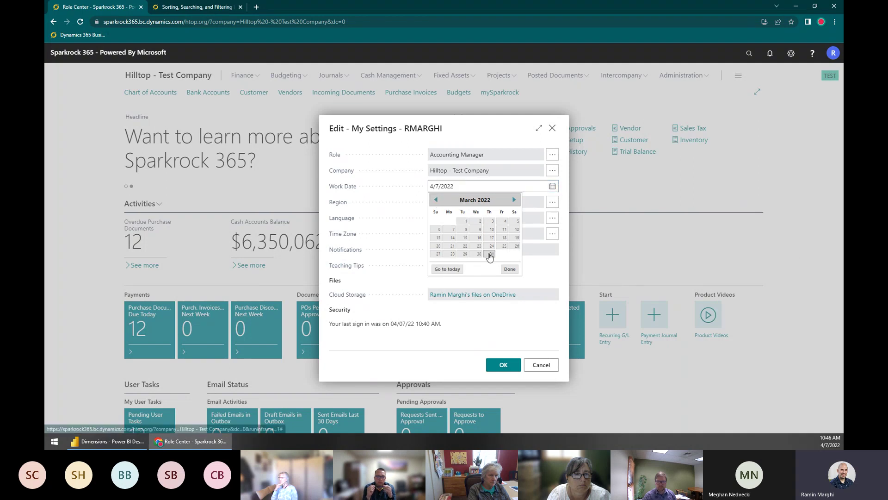
{"action": "left_click", "coordinate": [492, 254]}
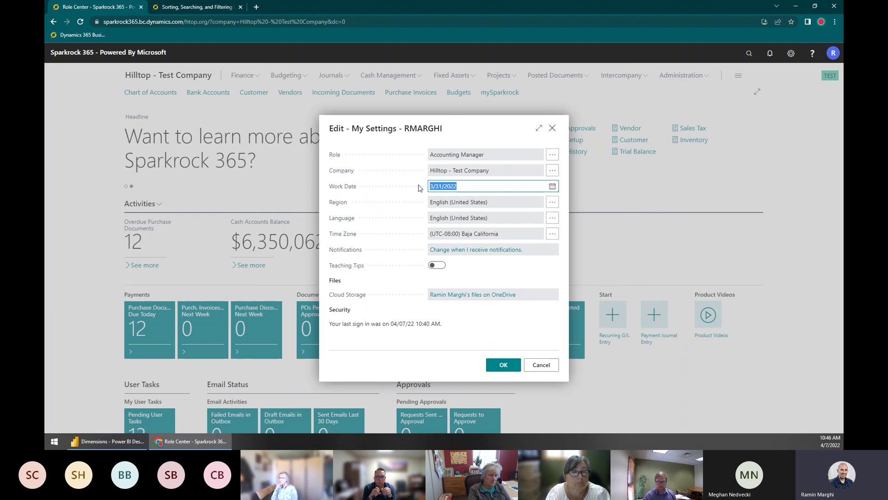
{"action": "left_click", "coordinate": [449, 186]}
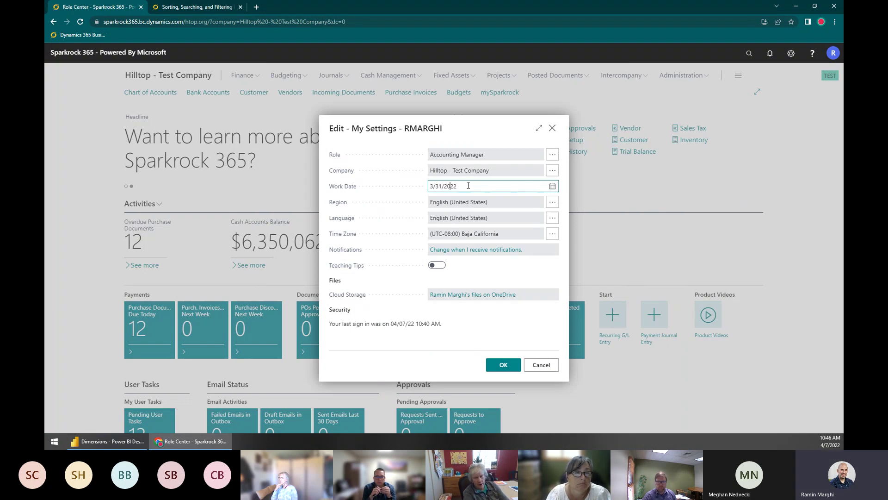
{"action": "left_click", "coordinate": [548, 370]}
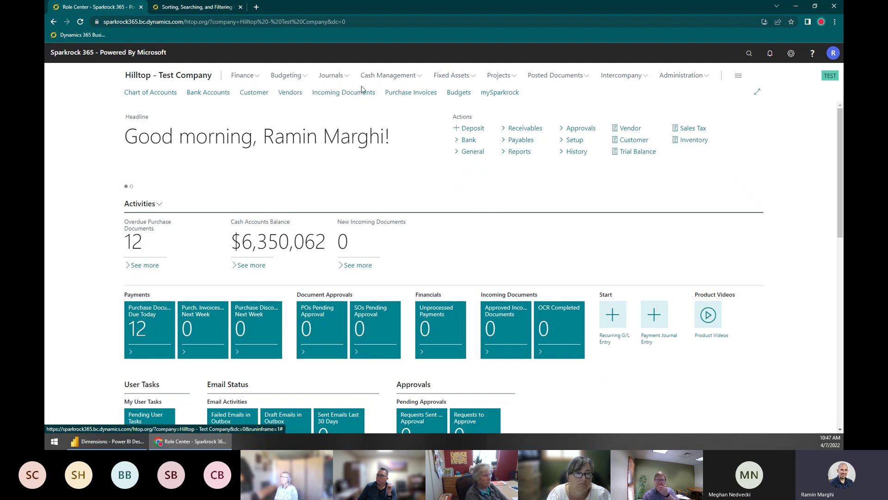
Step: Examine the pages grouped under the role center's navigation categories, from Finance through Posted Documents
{"action": "left_click", "coordinate": [257, 76]}
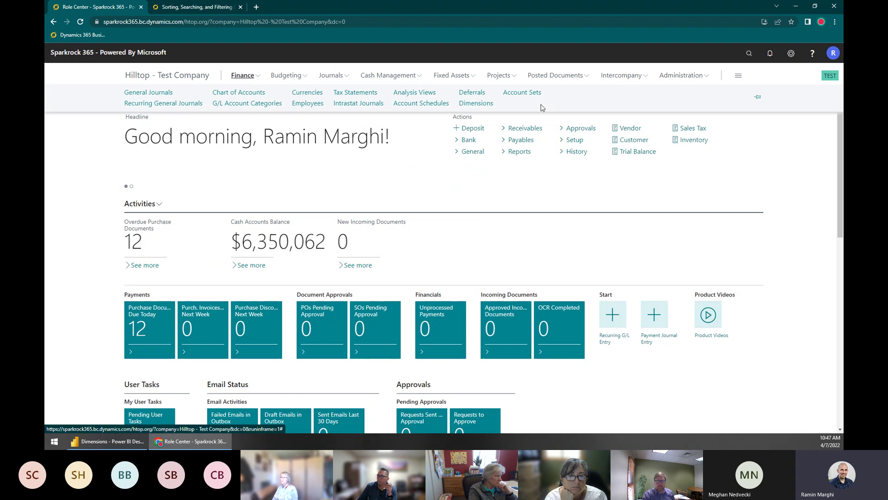
{"action": "left_click", "coordinate": [300, 79]}
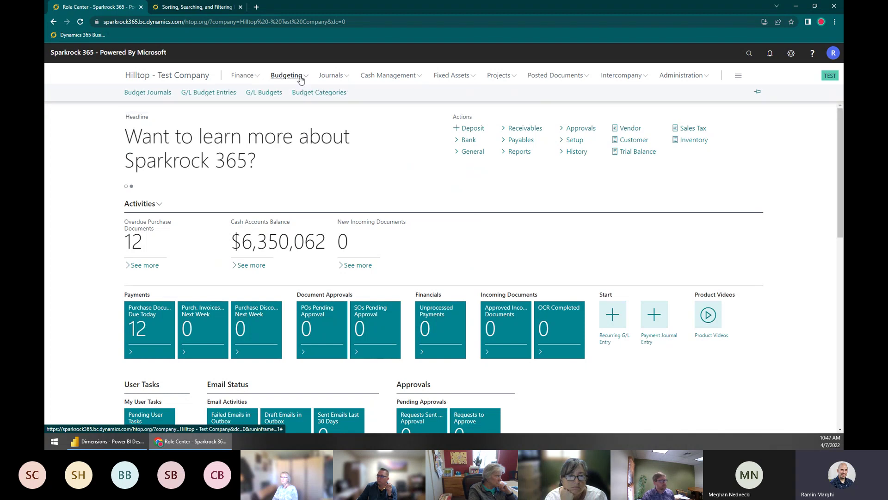
{"action": "left_click", "coordinate": [351, 80]}
{"action": "left_click", "coordinate": [420, 78]}
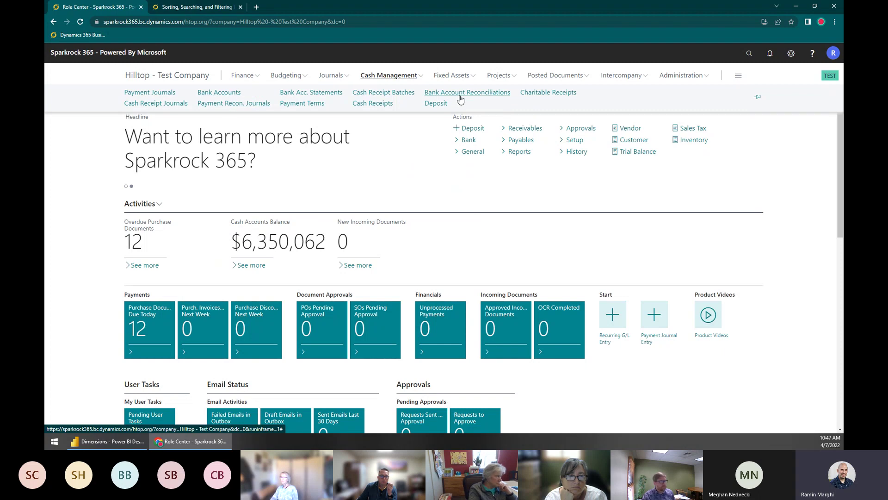
{"action": "left_click", "coordinate": [451, 76]}
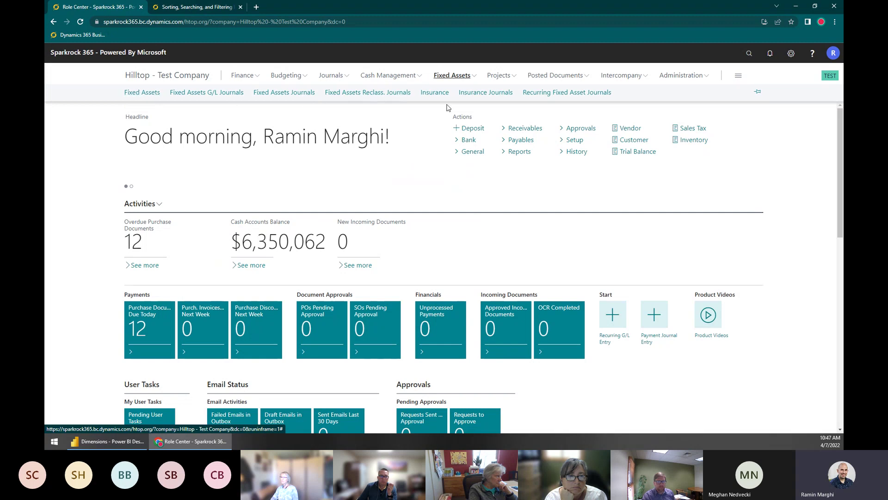
{"action": "left_click", "coordinate": [500, 76]}
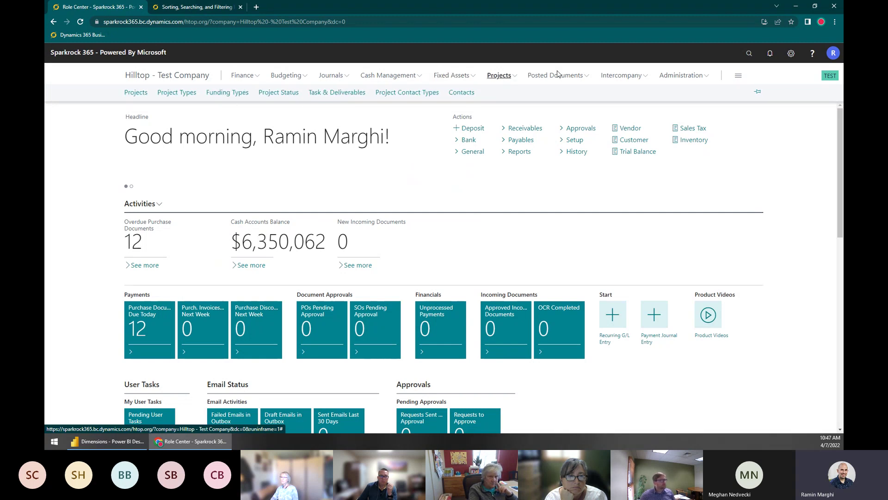
{"action": "left_click", "coordinate": [559, 75]}
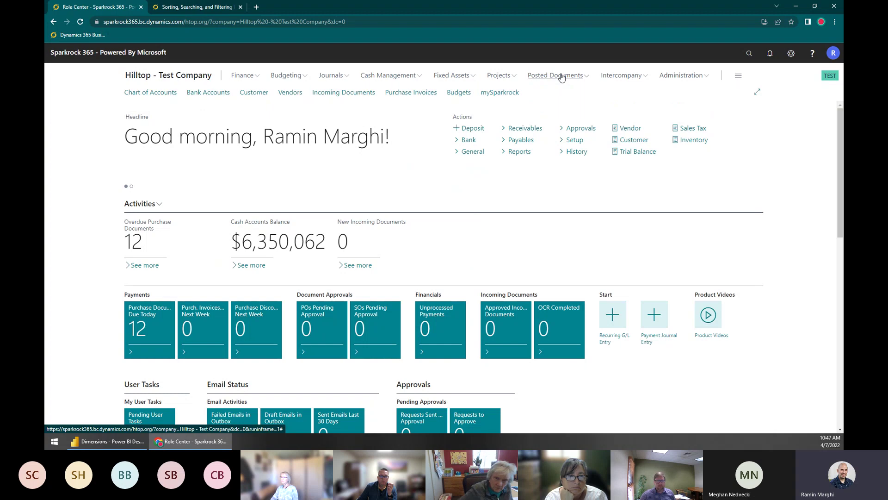
{"action": "left_click", "coordinate": [242, 75]}
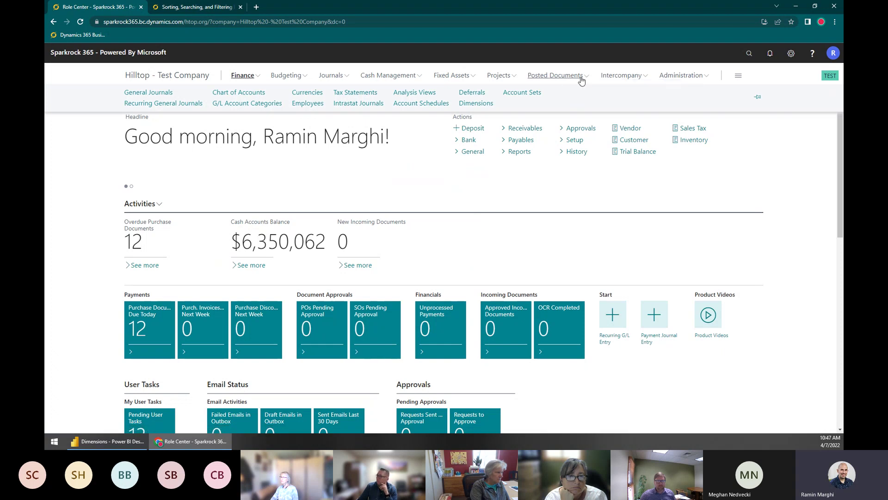
{"action": "left_click", "coordinate": [582, 80]}
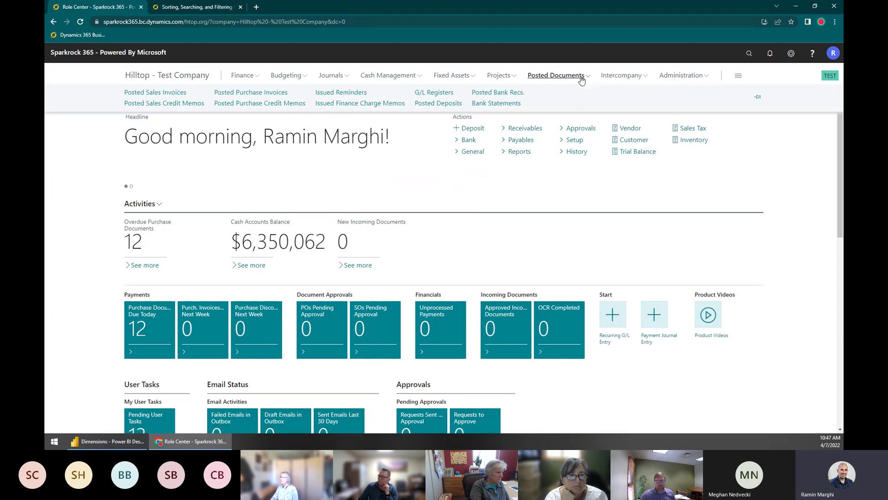
Step: Review the Accounting Manager feature overview, explore the features of the other roles, and return to the role center
{"action": "left_click", "coordinate": [739, 79]}
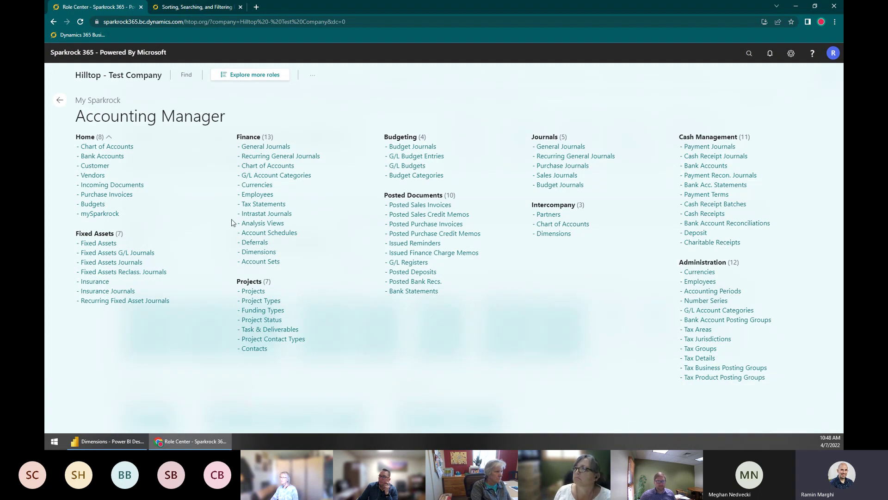
{"action": "left_click", "coordinate": [272, 82]}
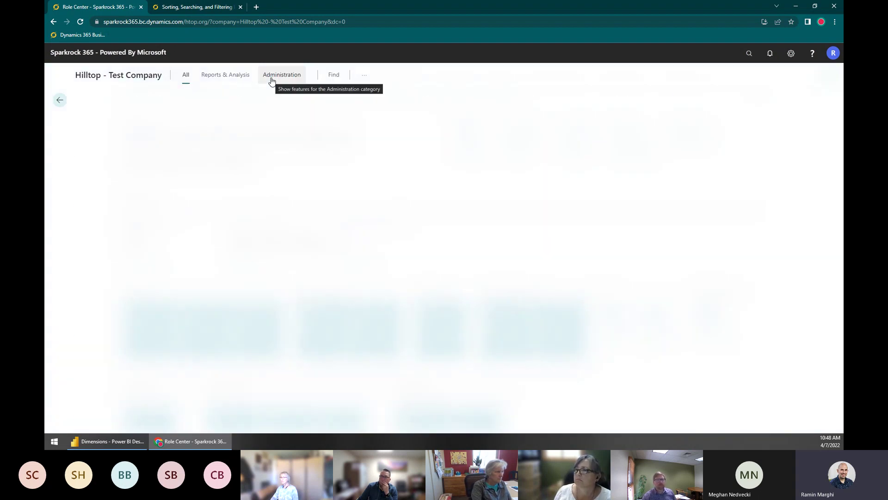
{"action": "scroll", "coordinate": [424, 338], "scroll_direction": "down", "scroll_amount": 4}
{"action": "scroll", "coordinate": [425, 339], "scroll_direction": "up", "scroll_amount": 3}
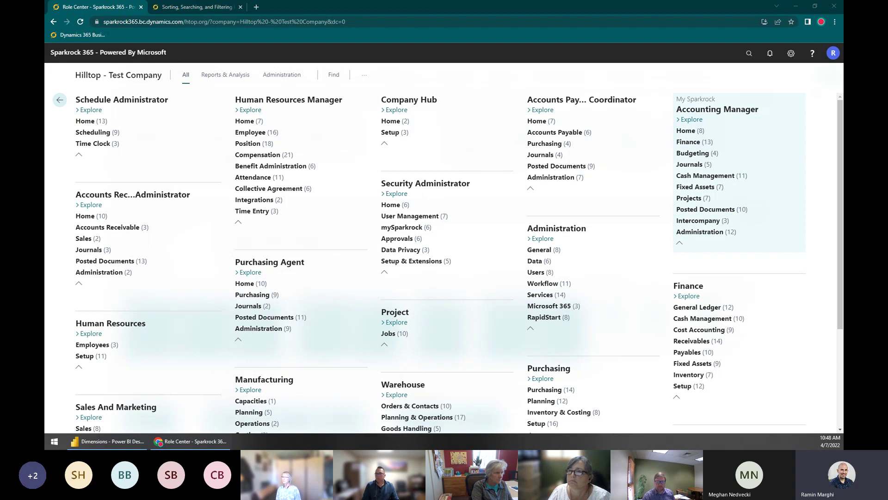
{"action": "left_click", "coordinate": [94, 79]}
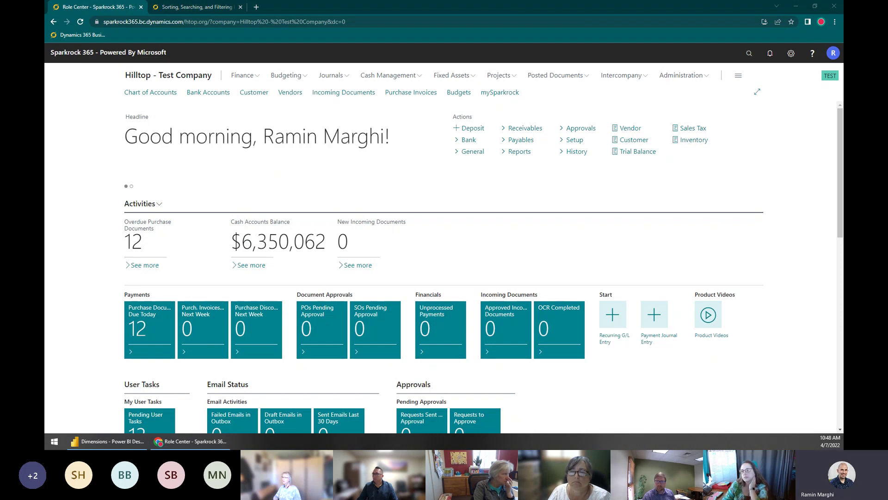
{"action": "left_click", "coordinate": [771, 178]}
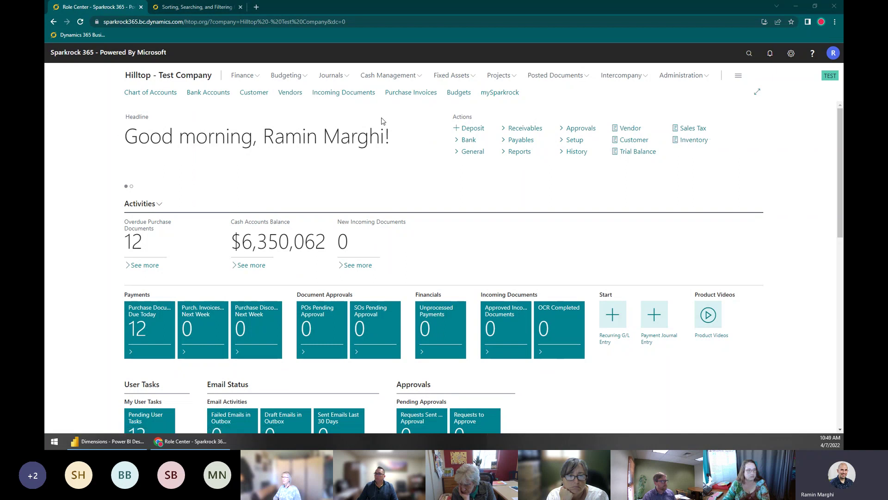
Step: Review the Headline area by switching between its greeting and the "Want to learn more about Sparkrock 365?" headline
{"action": "triple_click", "coordinate": [135, 126]}
{"action": "left_click", "coordinate": [134, 126]}
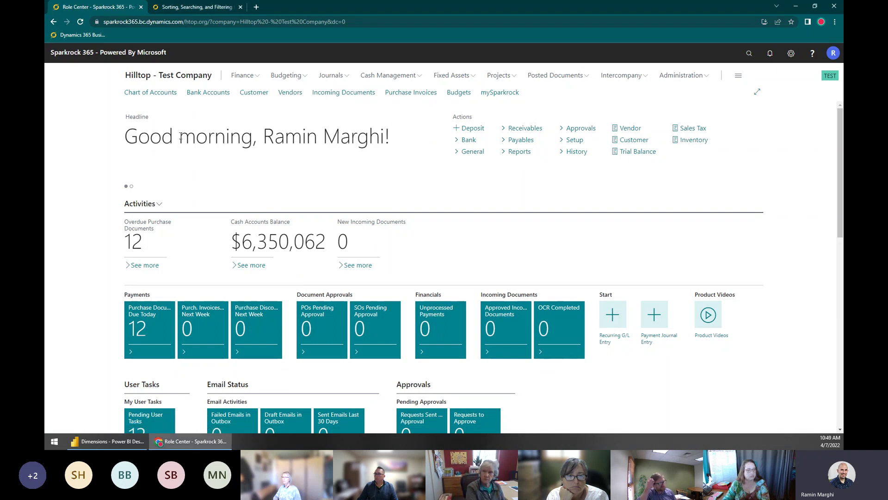
{"action": "left_click", "coordinate": [131, 187]}
{"action": "left_click", "coordinate": [126, 187]}
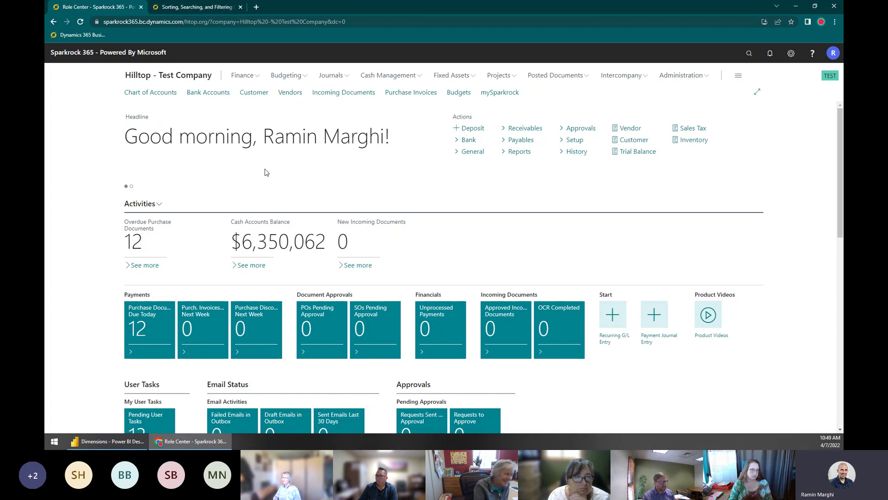
{"action": "left_click", "coordinate": [132, 187]}
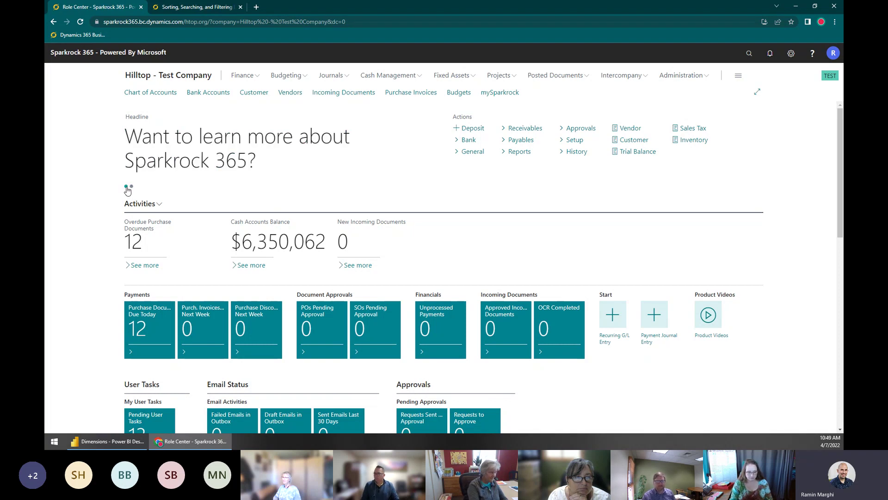
{"action": "left_click", "coordinate": [126, 187]}
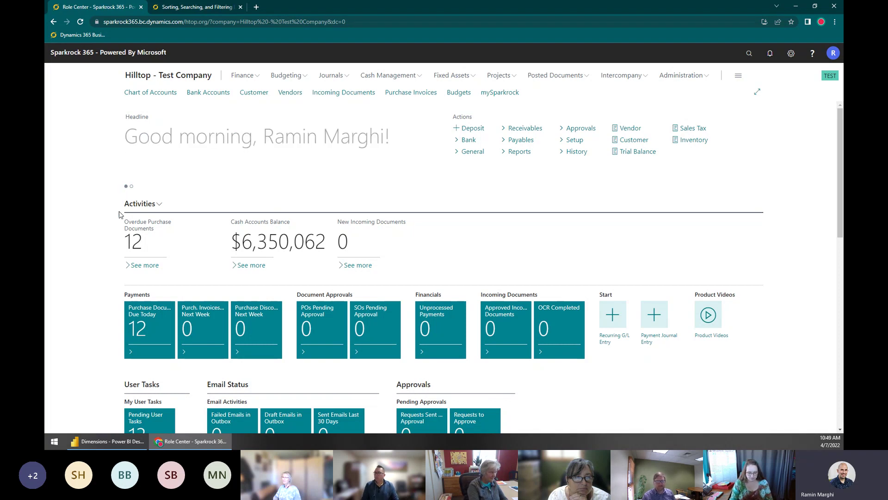
{"action": "left_click", "coordinate": [131, 186]}
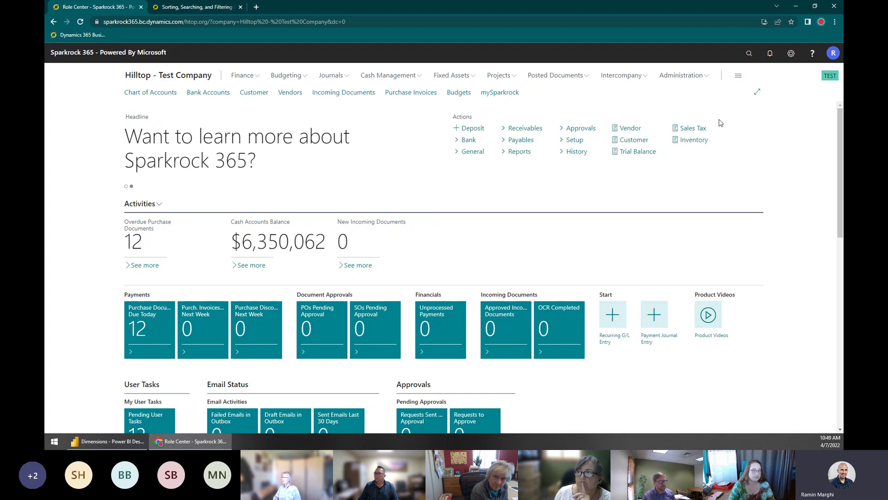
Step: Examine the Actions area's options, including those under Bank and Payables, without opening any page
{"action": "left_click", "coordinate": [479, 140]}
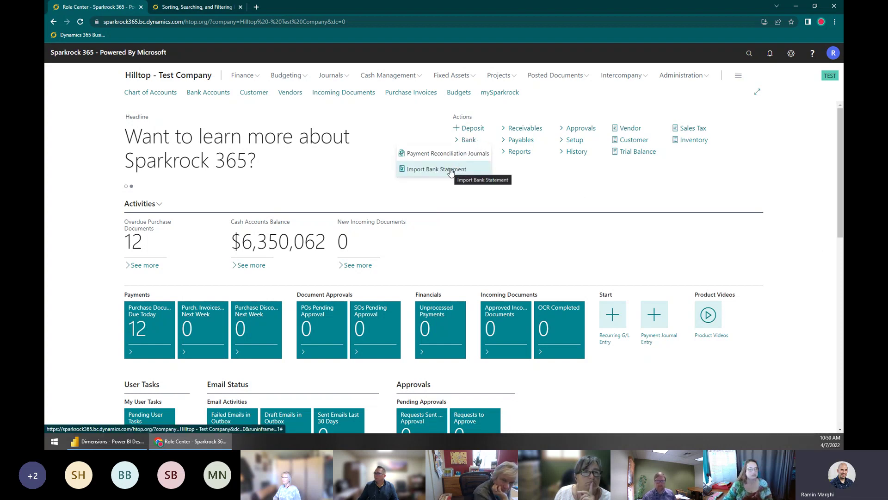
{"action": "left_click", "coordinate": [554, 181]}
{"action": "left_click", "coordinate": [539, 140]}
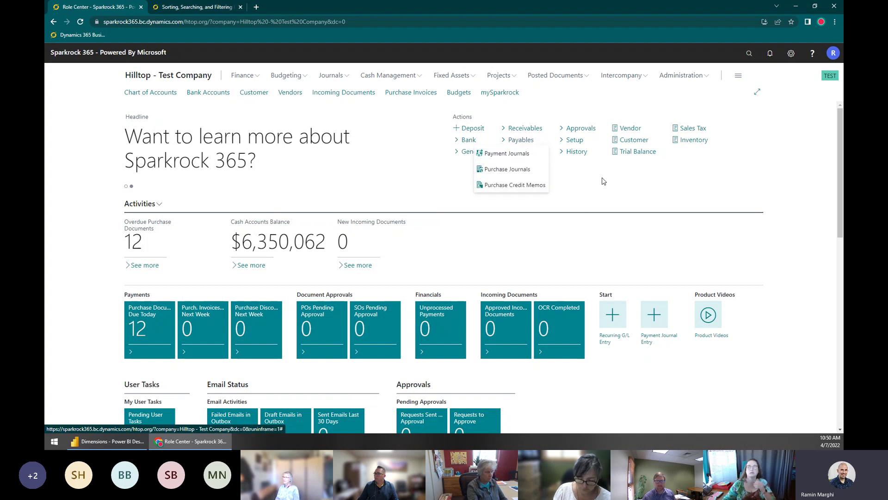
{"action": "left_click", "coordinate": [519, 152]}
{"action": "left_click", "coordinate": [522, 166]}
{"action": "left_click", "coordinate": [714, 193]}
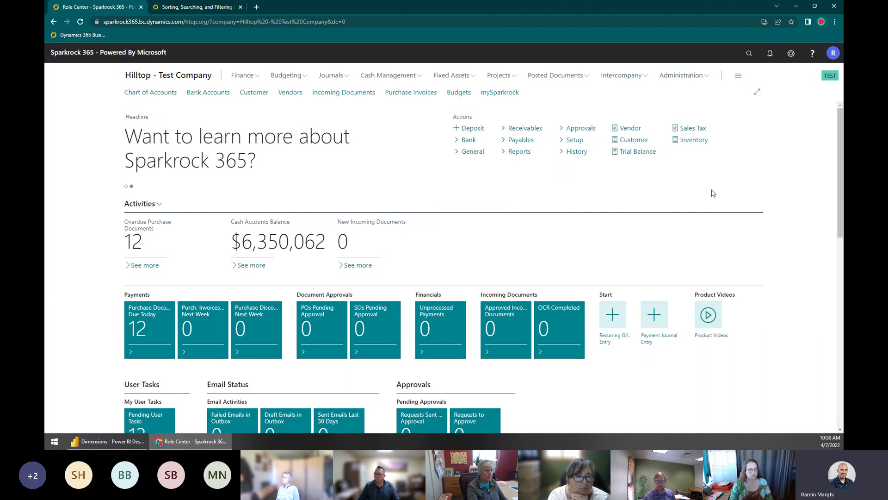
Step: Open the Overdue Purchase Documents list from Activities, examine its columns including amounts and due dates, and return to the role center
{"action": "scroll", "coordinate": [488, 192], "scroll_direction": "down", "scroll_amount": 5}
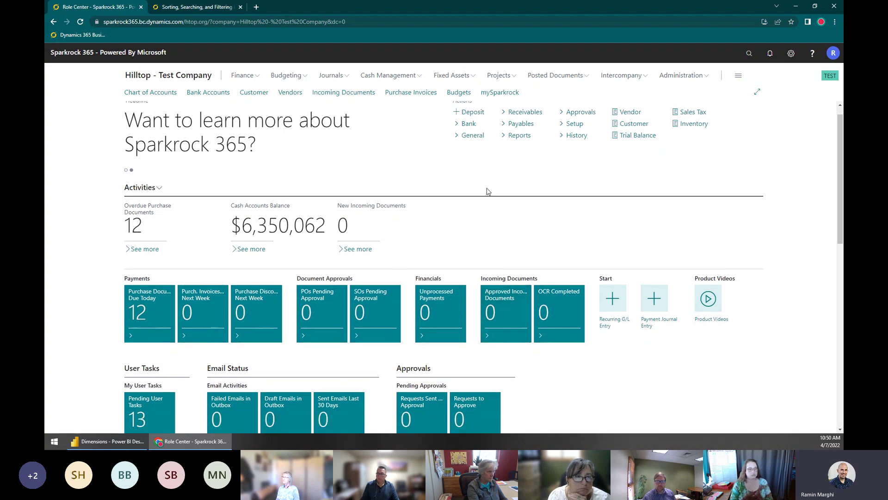
{"action": "scroll", "coordinate": [527, 183], "scroll_direction": "up", "scroll_amount": 3}
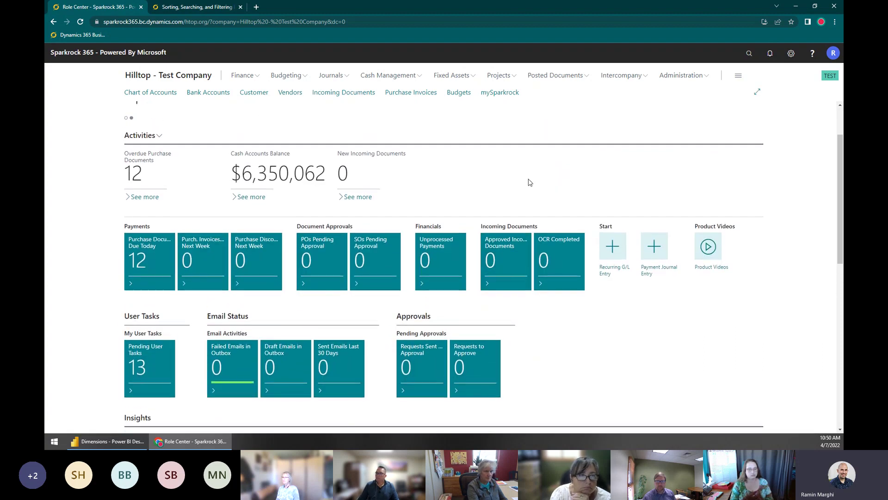
{"action": "scroll", "coordinate": [527, 186], "scroll_direction": "down", "scroll_amount": 1}
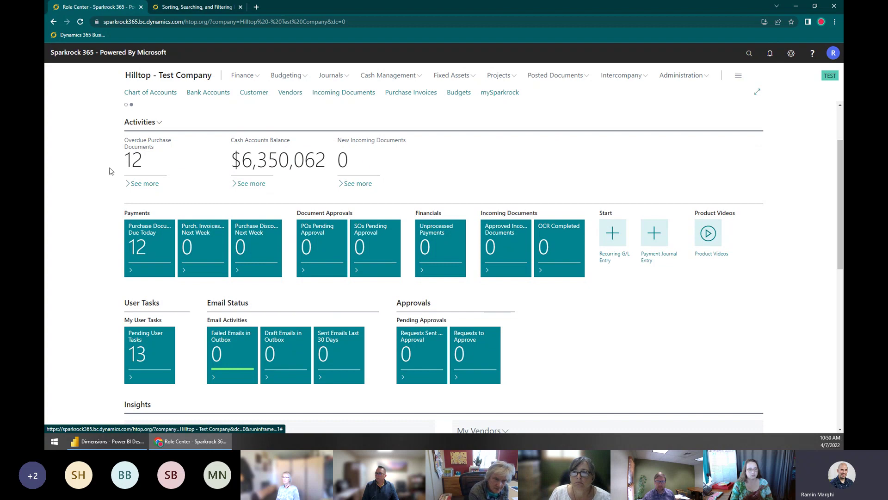
{"action": "mouse_move", "coordinate": [139, 163]}
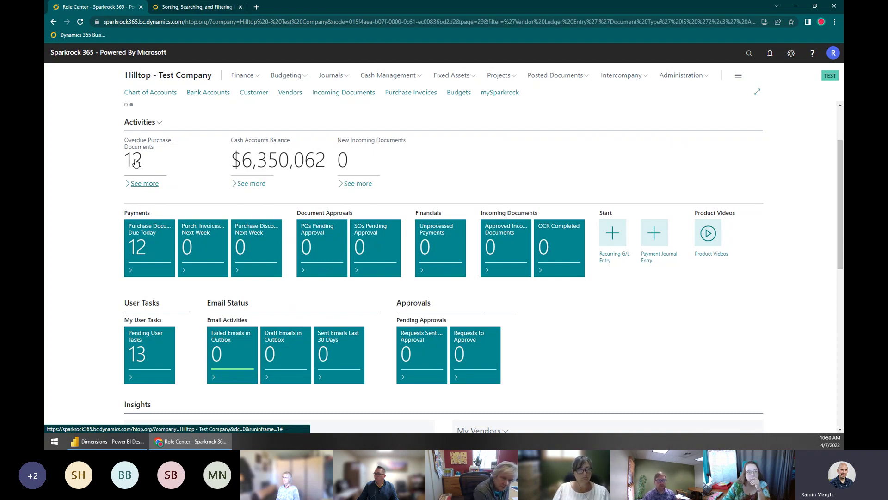
{"action": "left_click", "coordinate": [136, 162]}
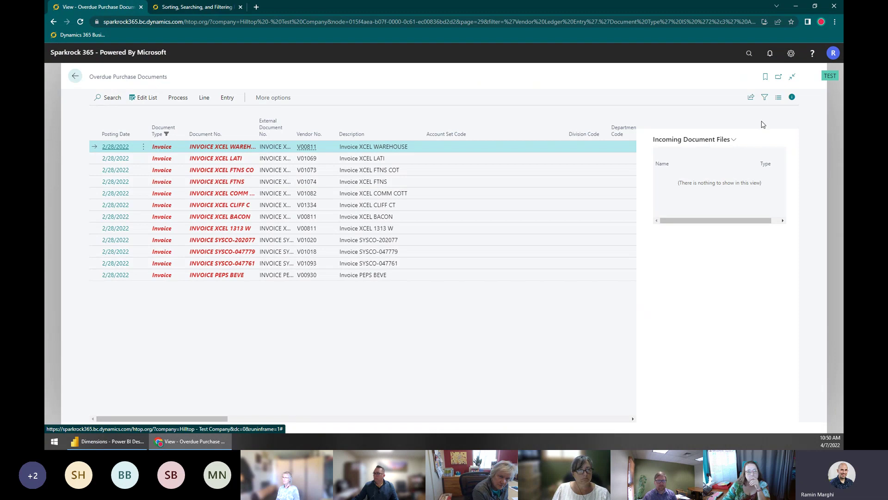
{"action": "left_click_drag", "start_coordinate": [226, 423], "coordinate": [388, 420]}
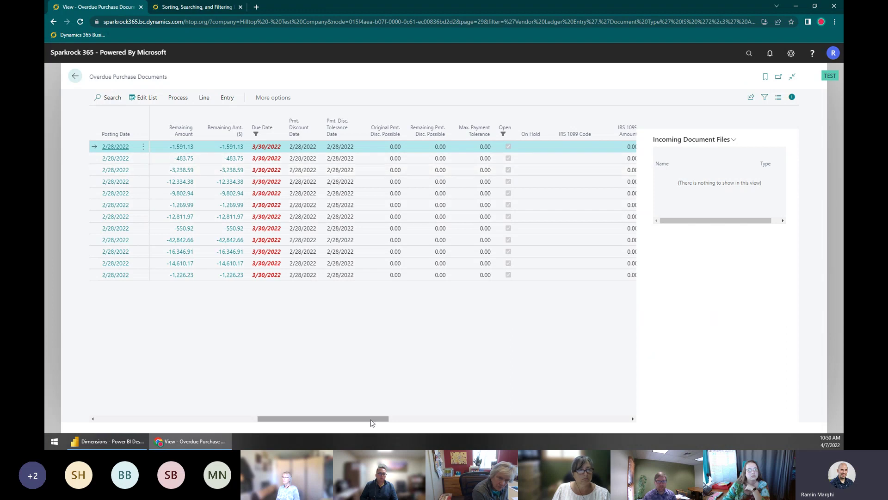
{"action": "left_click_drag", "start_coordinate": [371, 419], "coordinate": [311, 422]}
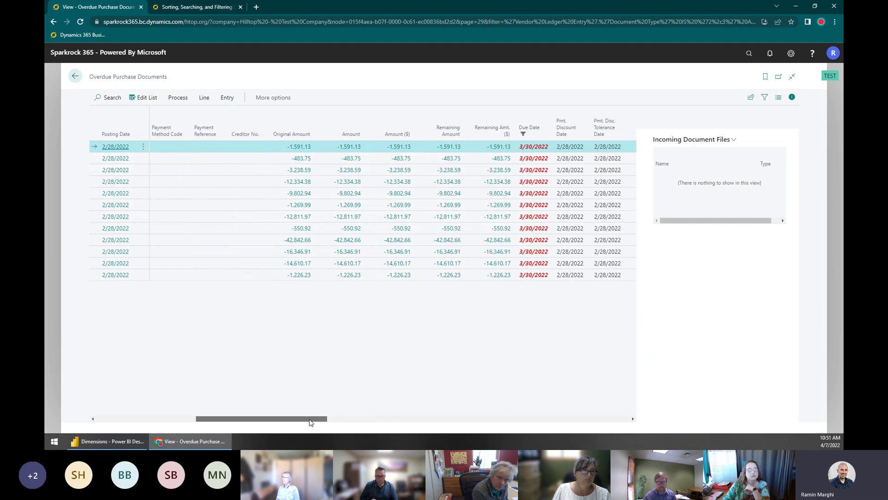
{"action": "left_click_drag", "start_coordinate": [311, 422], "coordinate": [223, 422]}
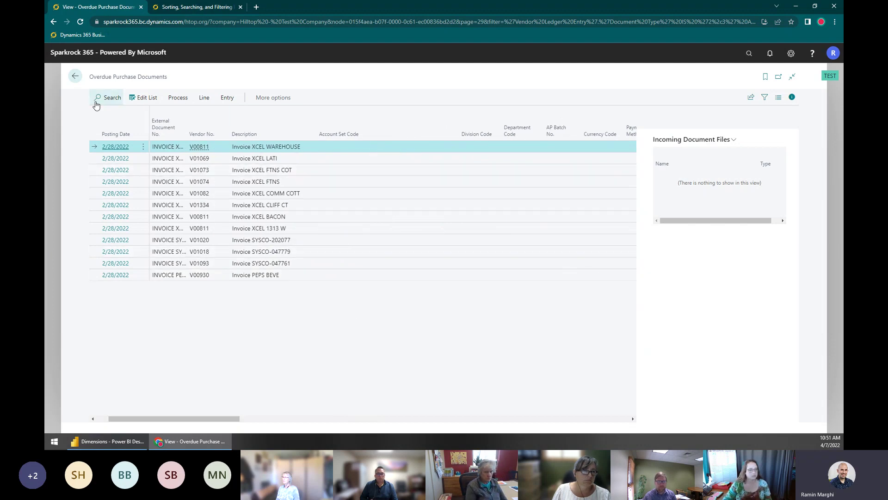
{"action": "left_click", "coordinate": [75, 77]}
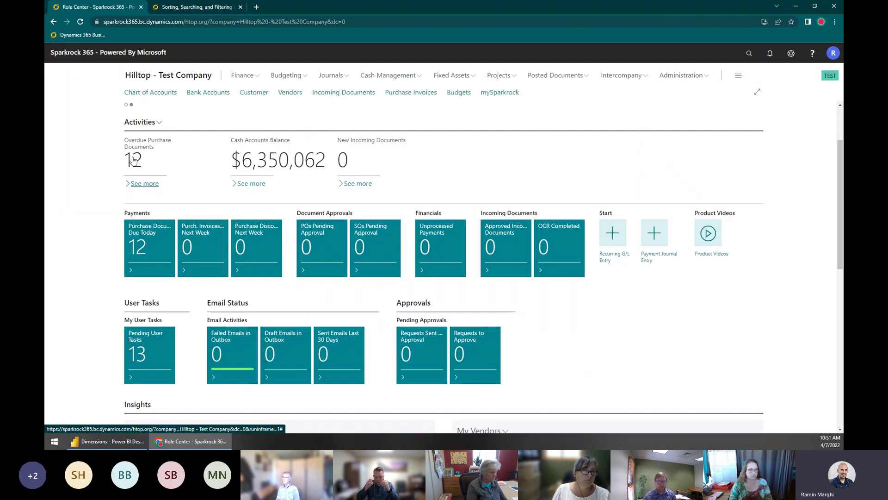
{"action": "left_click", "coordinate": [103, 167]}
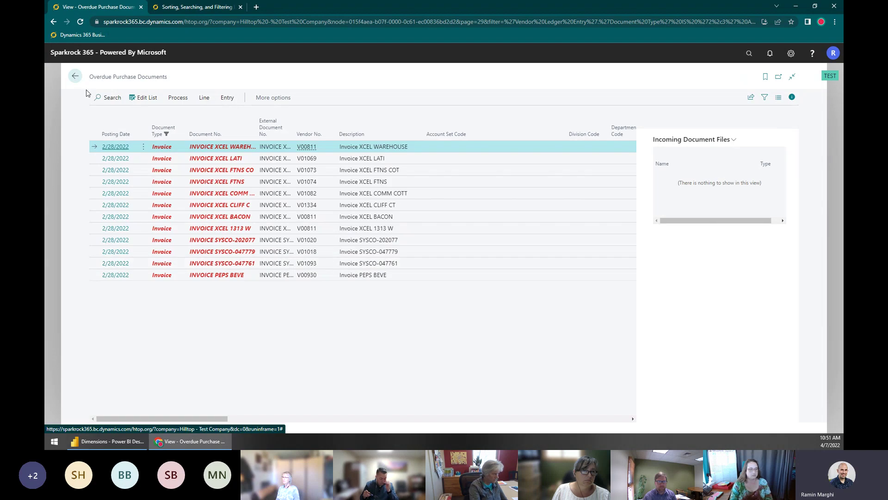
{"action": "left_click", "coordinate": [79, 78]}
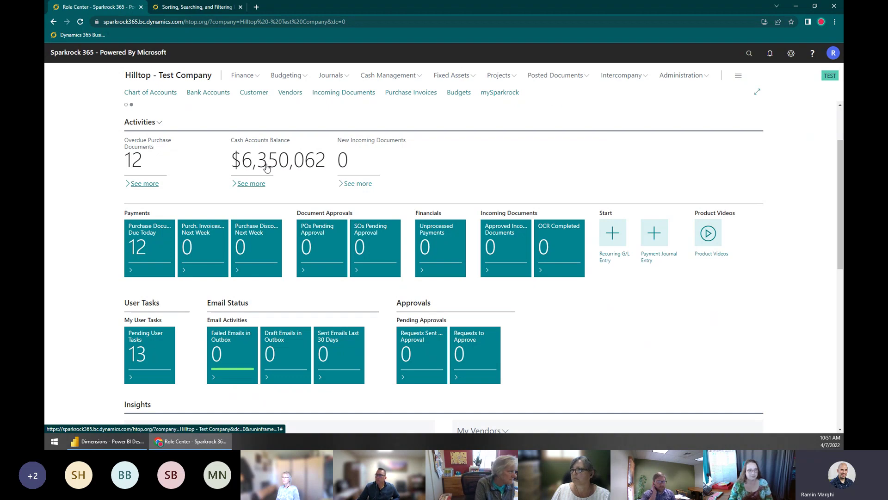
Step: Review the accounts behind the Cash Accounts Balance activity and return to the role center
{"action": "left_click", "coordinate": [285, 162]}
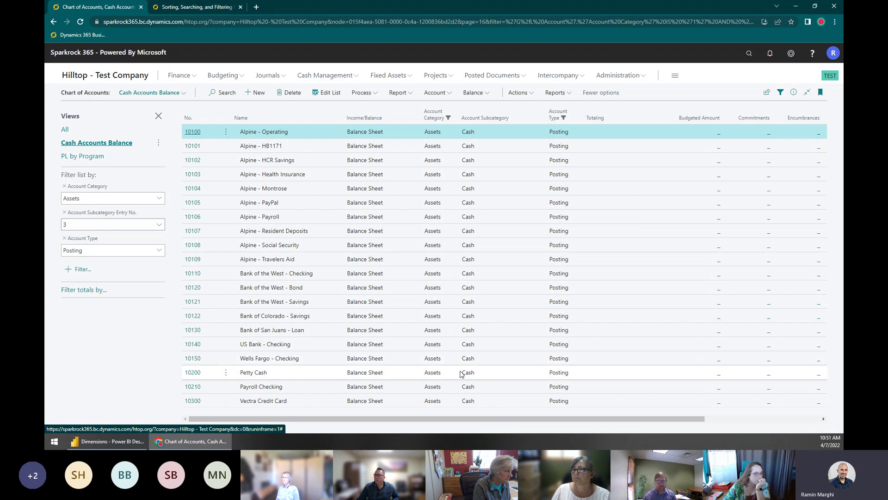
{"action": "left_click_drag", "start_coordinate": [552, 419], "coordinate": [591, 422]}
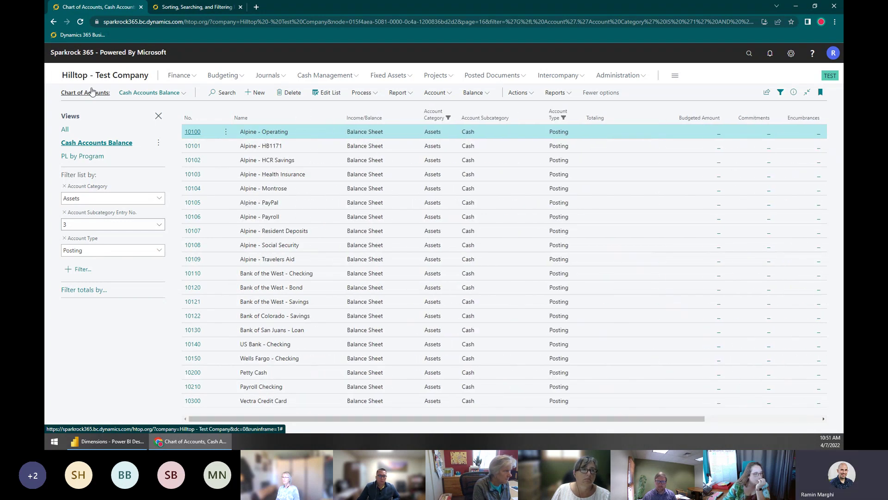
{"action": "left_click", "coordinate": [80, 77]}
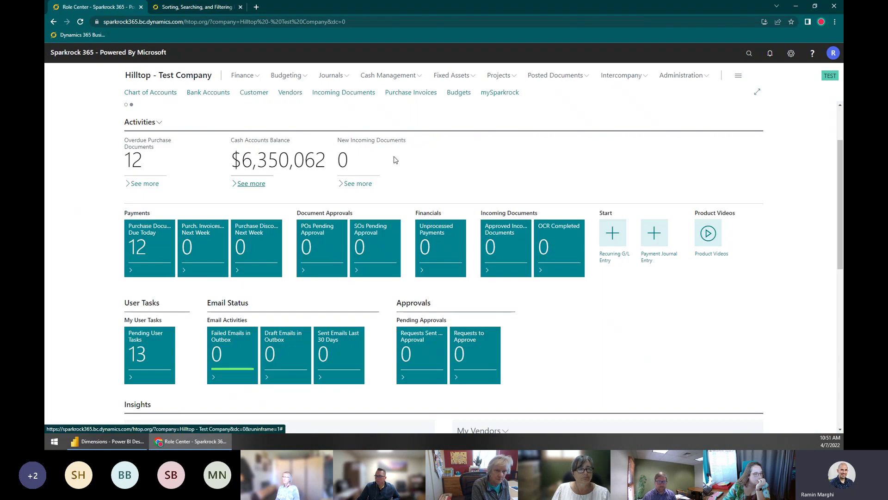
Step: Open the Conduct training task from Pending User Tasks, mark it completed, and return to the task list
{"action": "scroll", "coordinate": [384, 193], "scroll_direction": "down", "scroll_amount": 2}
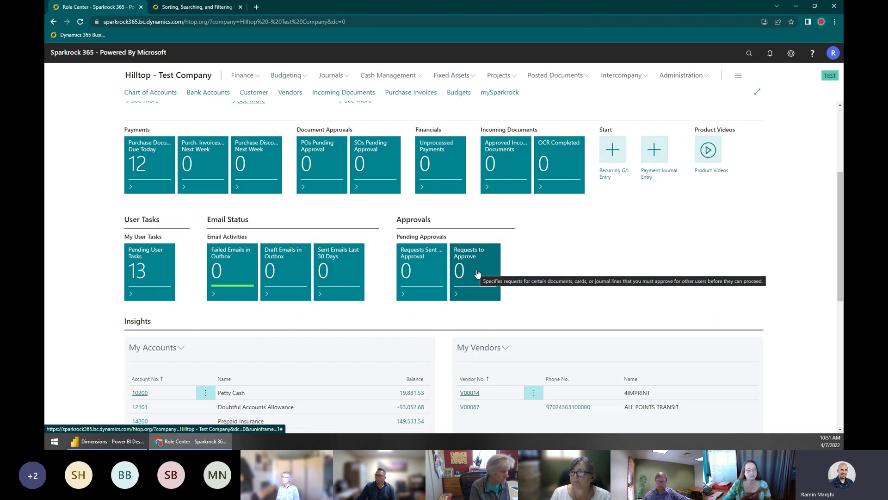
{"action": "left_click", "coordinate": [145, 273]}
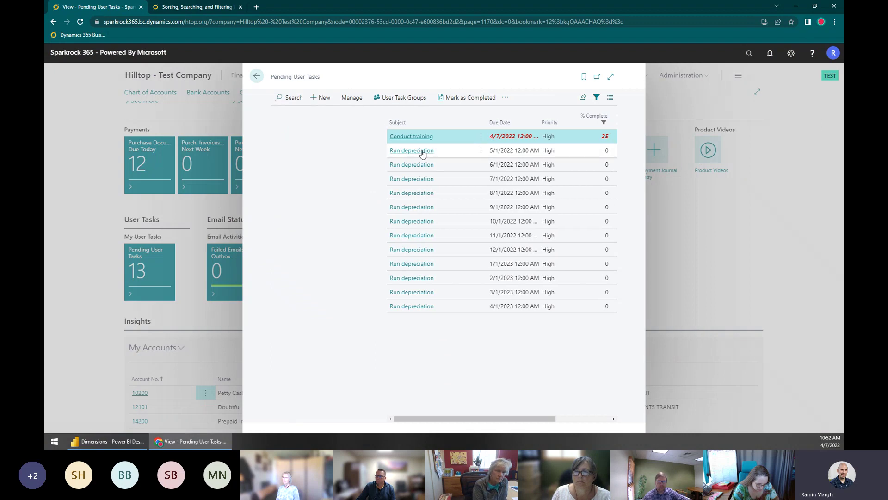
{"action": "left_click", "coordinate": [369, 120]}
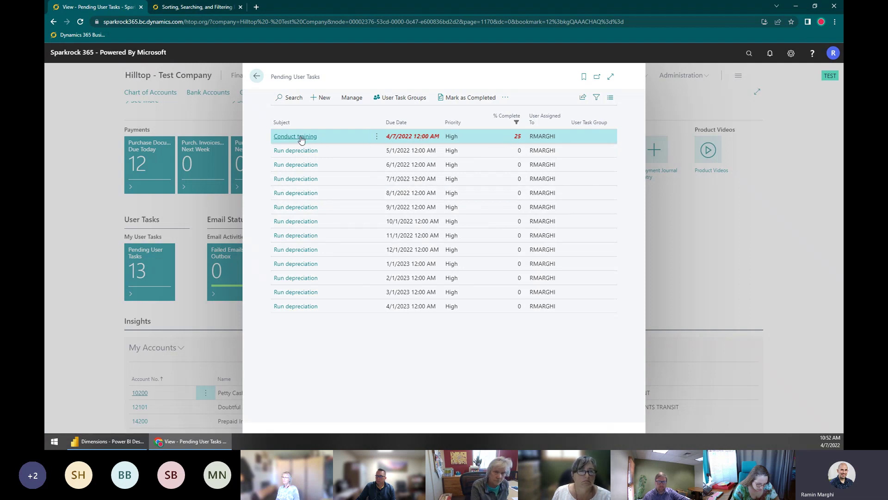
{"action": "left_click", "coordinate": [305, 136]}
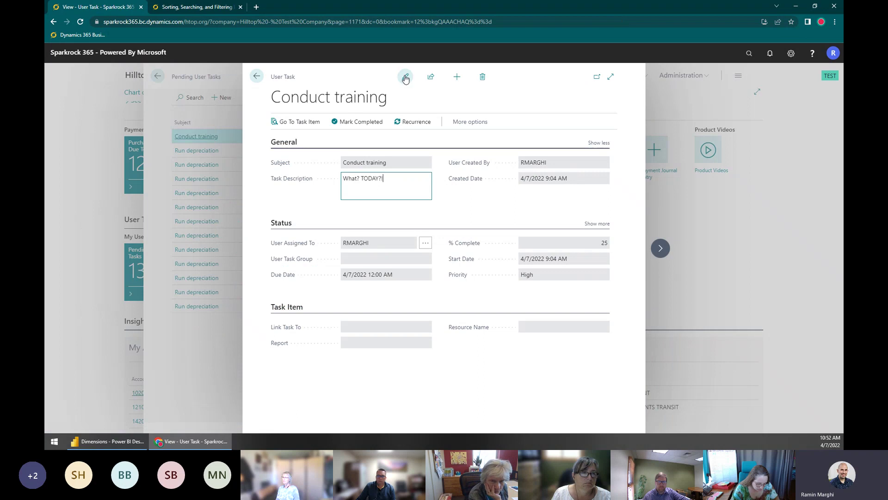
{"action": "left_click", "coordinate": [360, 121]}
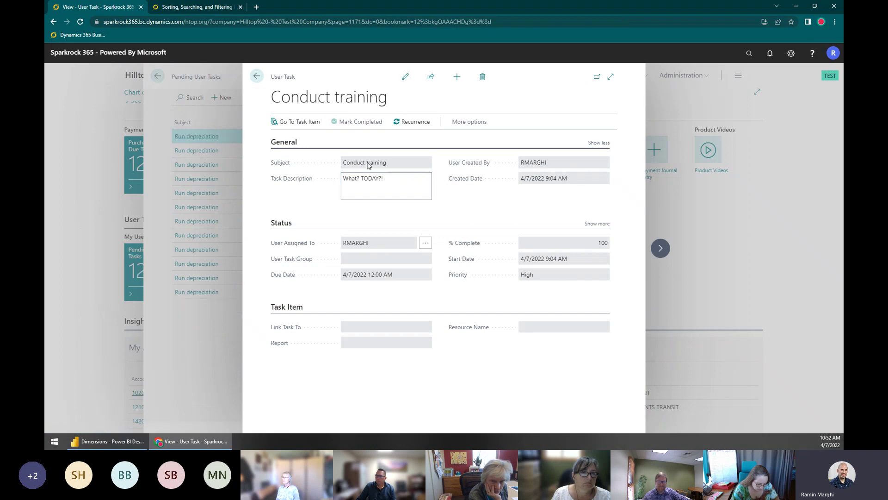
{"action": "left_click", "coordinate": [257, 77]}
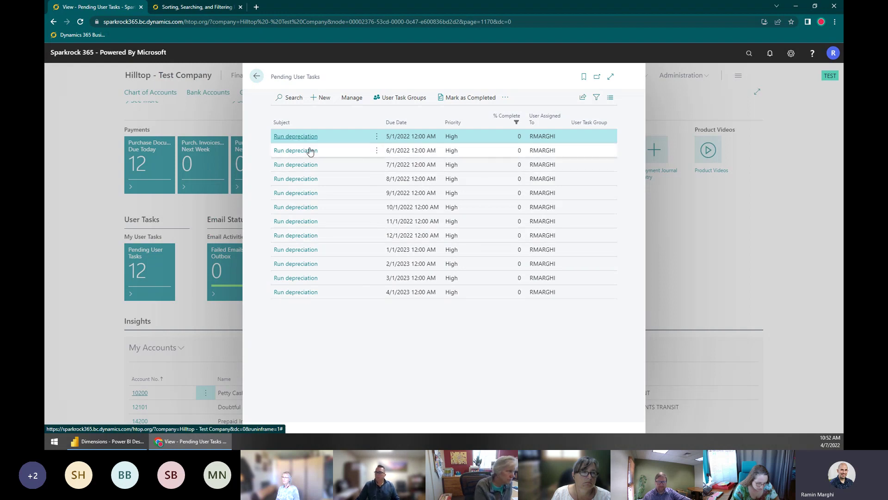
Step: Open the Run depreciation task due 5/1/2022 and examine its month-end description and linked task item
{"action": "left_click", "coordinate": [300, 137]}
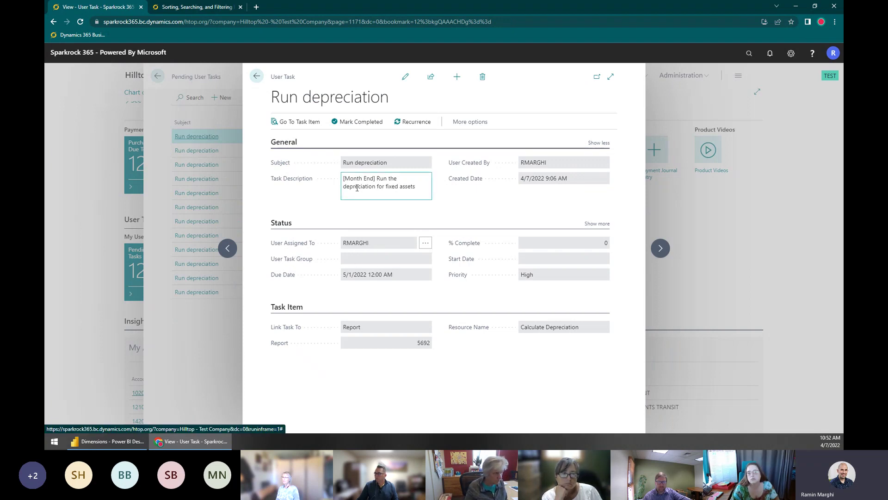
{"action": "left_click_drag", "start_coordinate": [344, 179], "coordinate": [417, 190]}
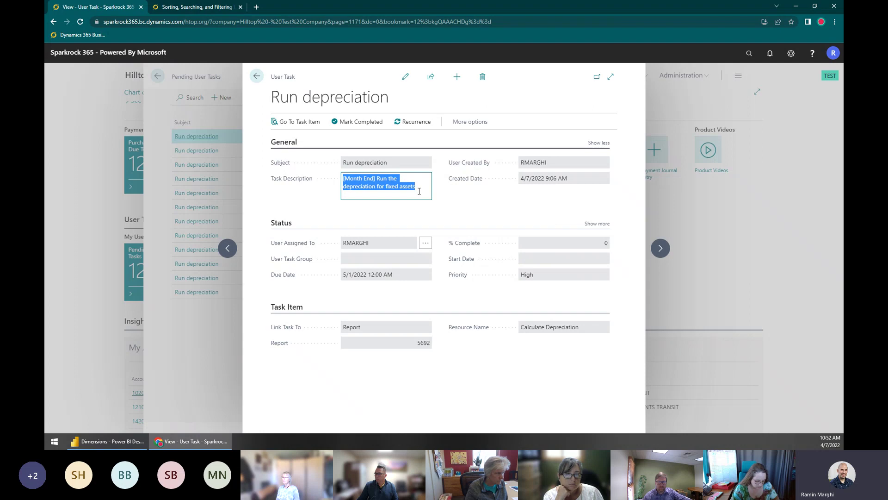
{"action": "left_click", "coordinate": [419, 191]}
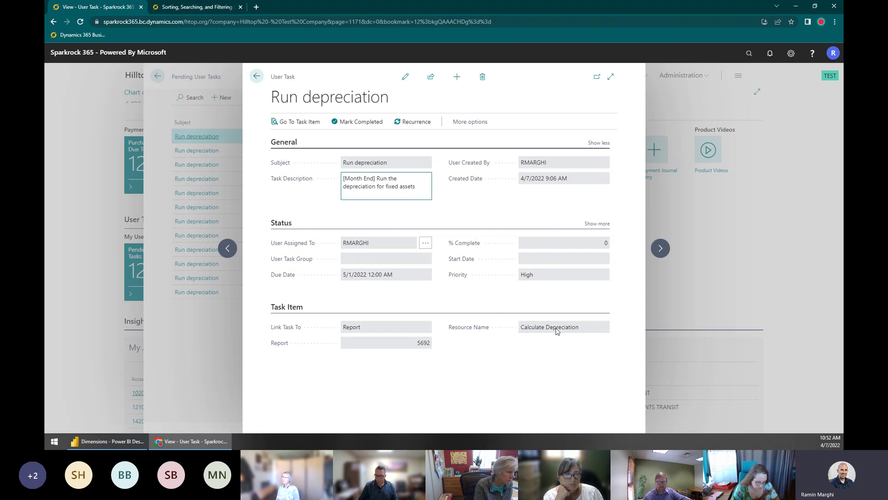
Step: Go to the Run depreciation task's linked Calculate Depreciation report, close it, and return to the role center
{"action": "left_click", "coordinate": [295, 128]}
{"action": "left_click_drag", "start_coordinate": [359, 92], "coordinate": [414, 94]}
{"action": "left_click", "coordinate": [552, 93]}
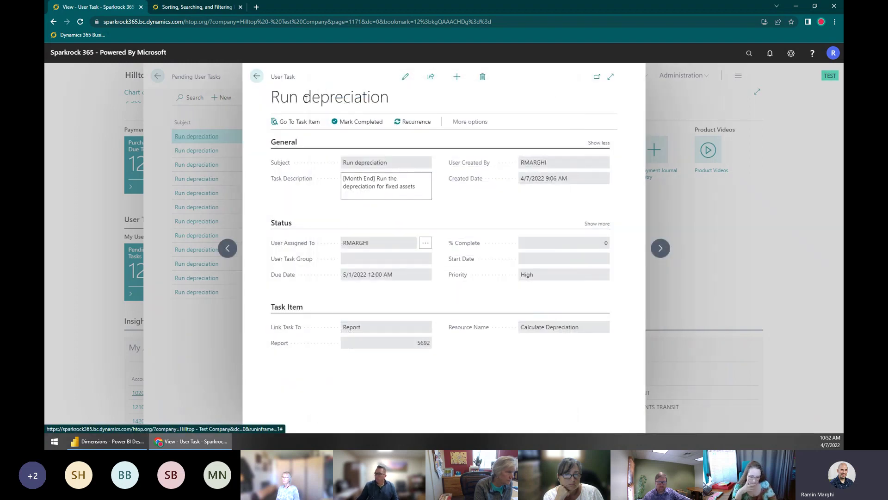
{"action": "left_click", "coordinate": [257, 77]}
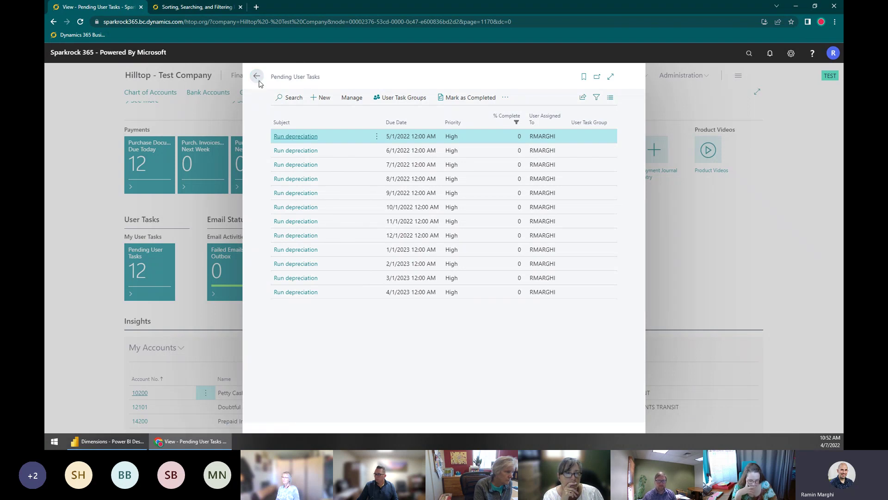
{"action": "left_click", "coordinate": [256, 77]}
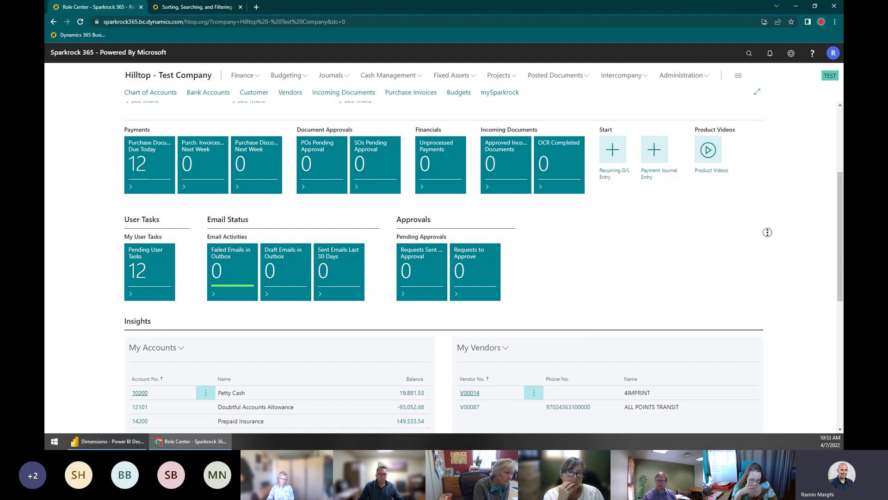
Step: Look over the Insights area, recheck the Pending User Tasks list, and return to the role center
{"action": "scroll", "coordinate": [768, 232], "scroll_direction": "down", "scroll_amount": 3}
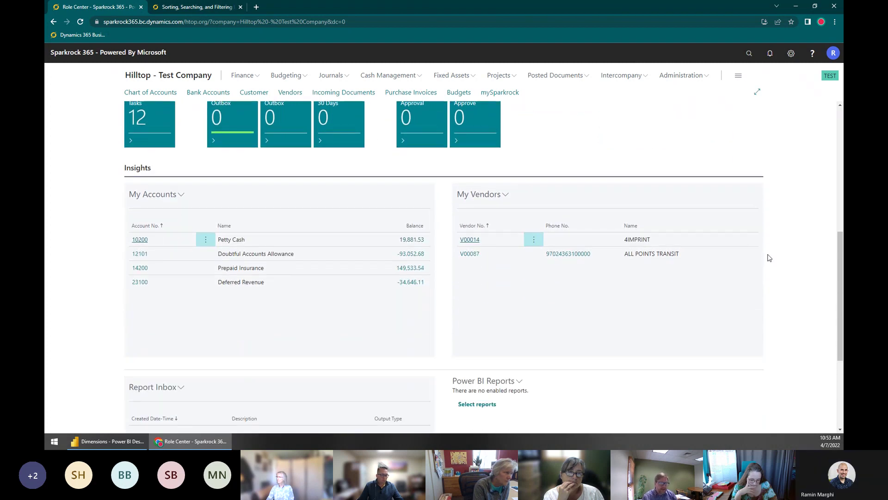
{"action": "scroll", "coordinate": [779, 250], "scroll_direction": "up", "scroll_amount": 2}
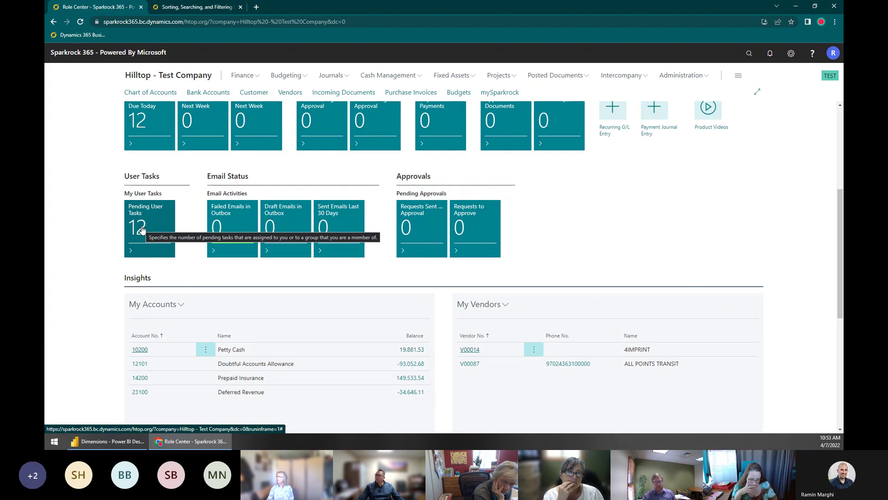
{"action": "left_click", "coordinate": [142, 229]}
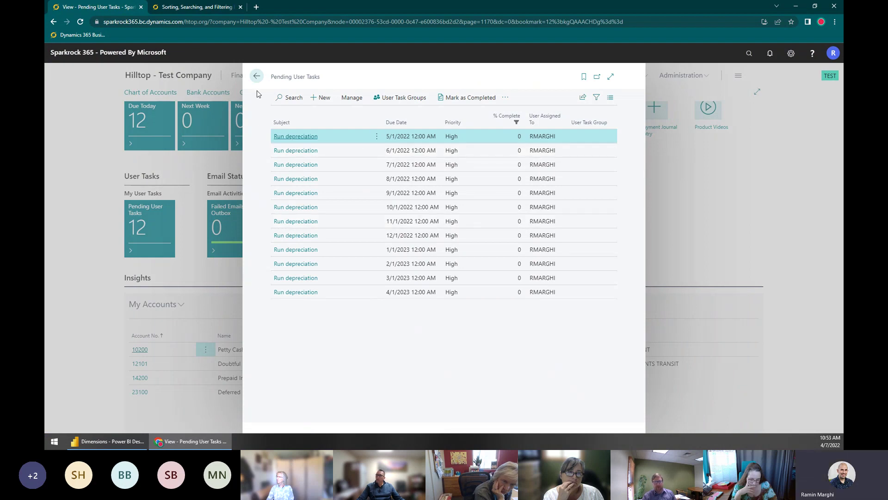
{"action": "left_click", "coordinate": [256, 77]}
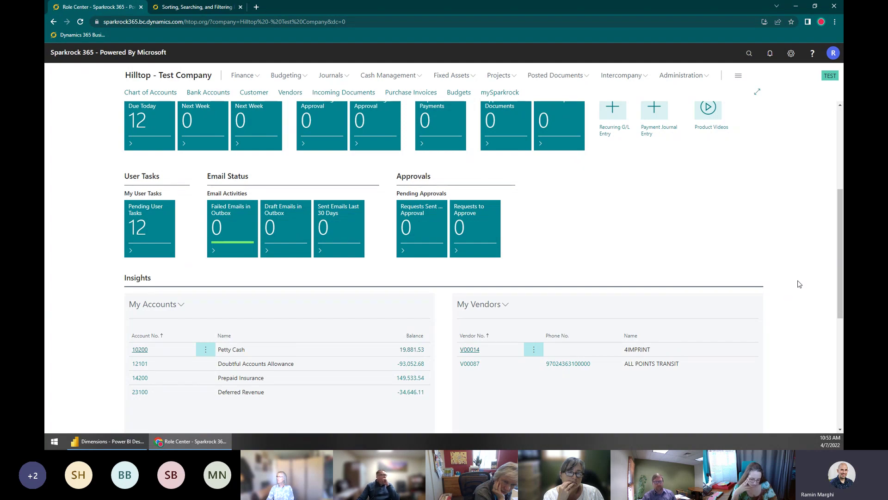
Step: Review the My Accounts and My Vendors insights and reopen the pending Run depreciation task due 5/1/2022
{"action": "scroll", "coordinate": [796, 250], "scroll_direction": "down", "scroll_amount": 1}
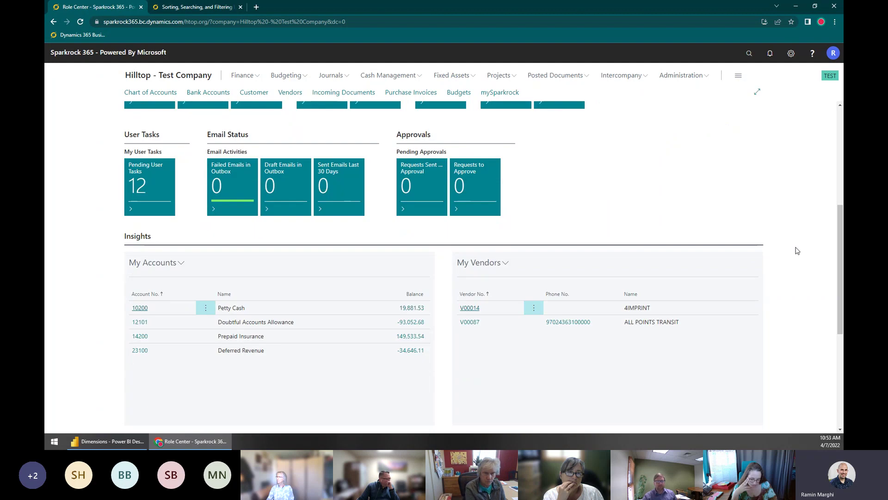
{"action": "scroll", "coordinate": [795, 250], "scroll_direction": "down", "scroll_amount": 1}
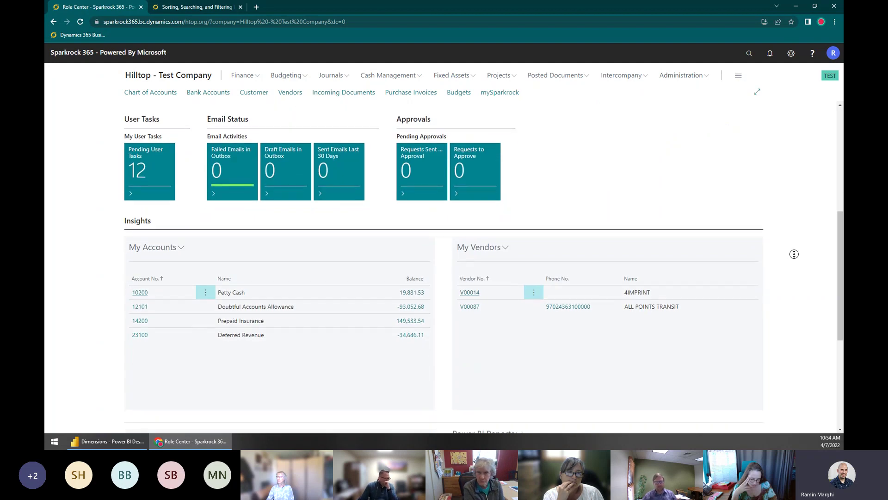
{"action": "scroll", "coordinate": [793, 262], "scroll_direction": "down", "scroll_amount": 1}
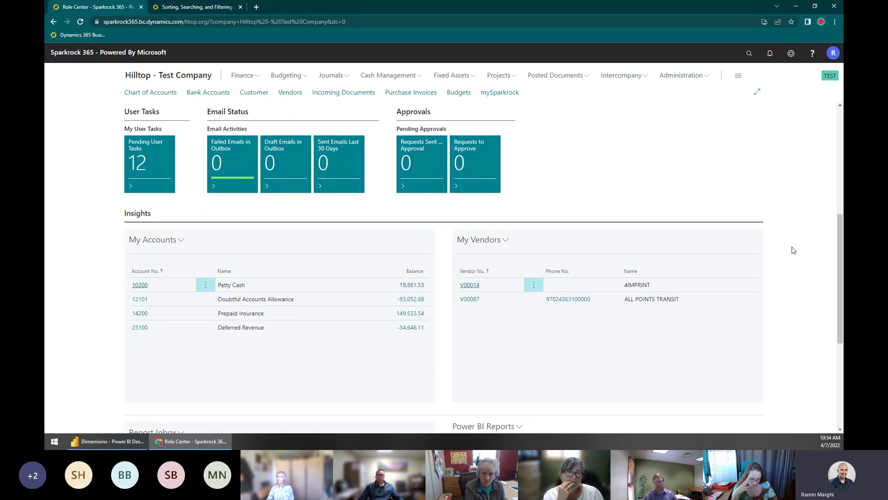
{"action": "scroll", "coordinate": [787, 200], "scroll_direction": "up", "scroll_amount": 1}
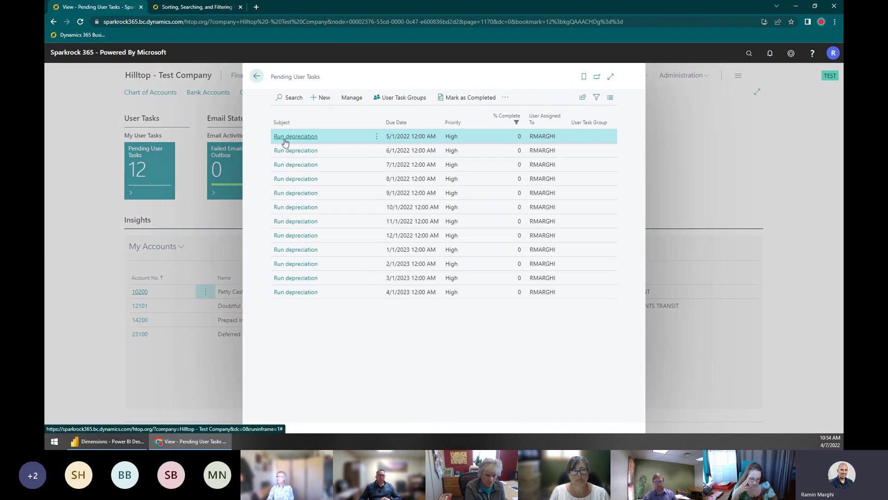
{"action": "left_click", "coordinate": [284, 139]}
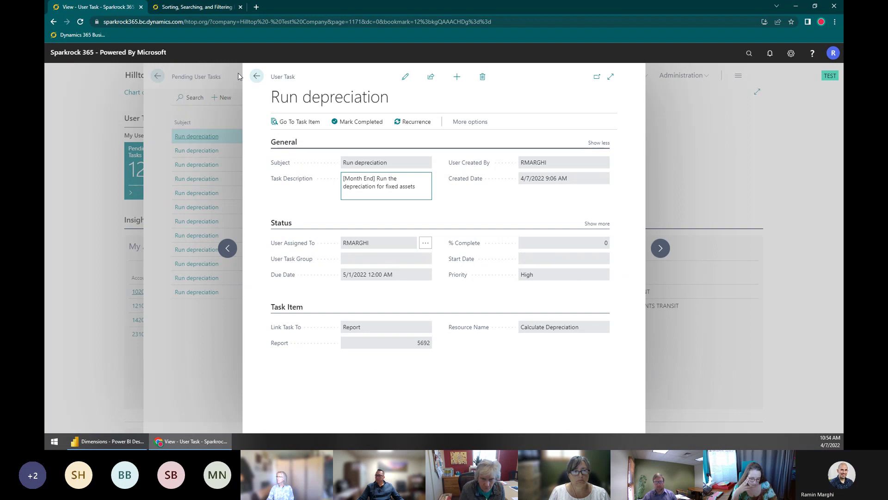
Step: Close the Run depreciation task and the Pending User Tasks list, returning to the role center's Insights area
{"action": "left_click", "coordinate": [257, 76]}
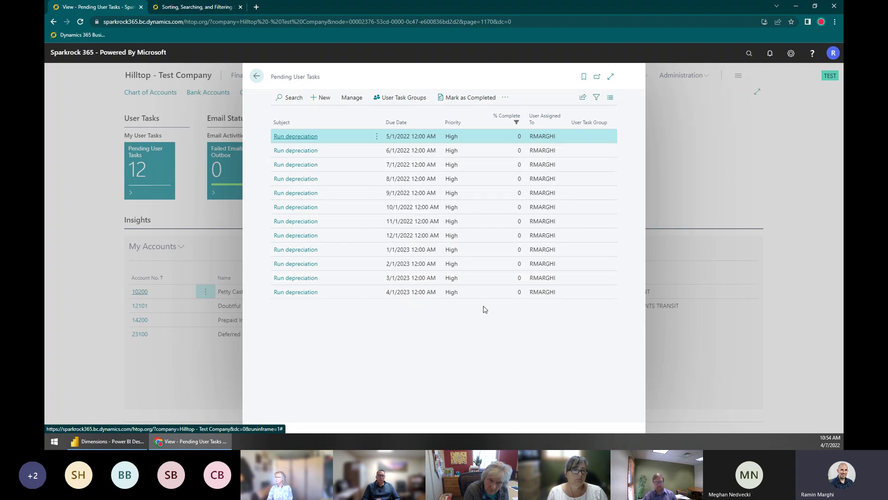
{"action": "left_click", "coordinate": [200, 175]}
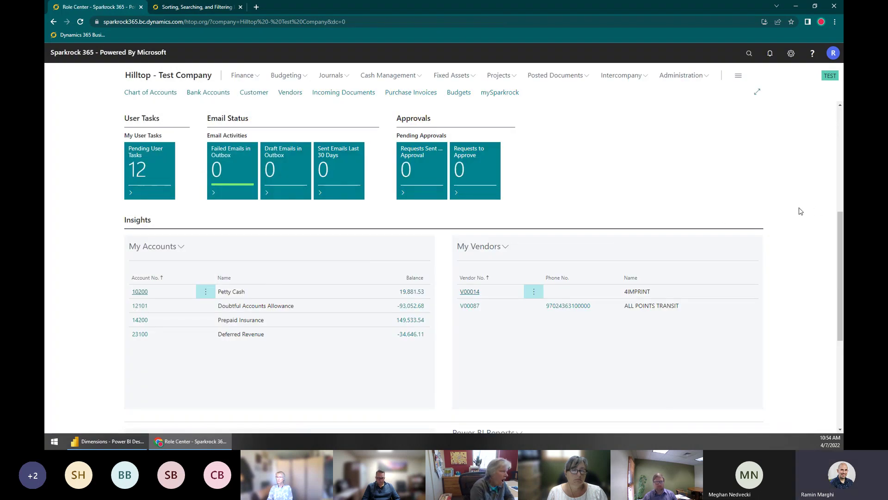
{"action": "scroll", "coordinate": [799, 217], "scroll_direction": "down", "scroll_amount": 1}
{"action": "scroll", "coordinate": [799, 220], "scroll_direction": "down", "scroll_amount": 1}
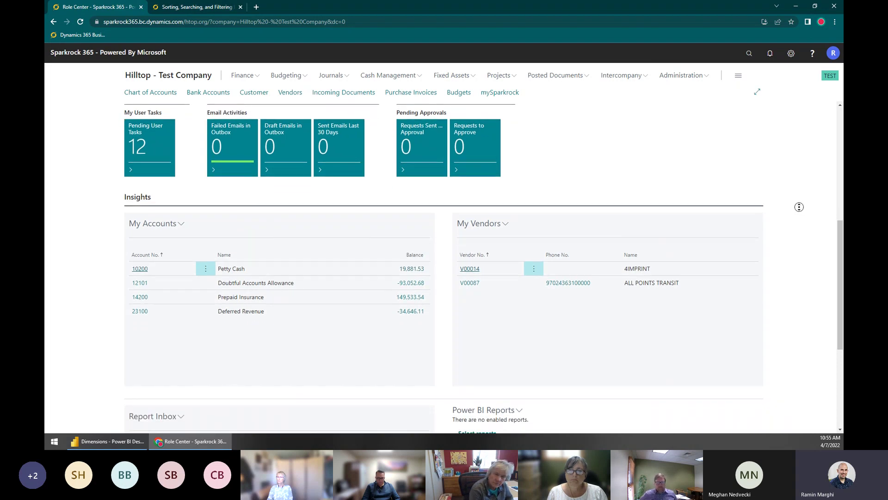
{"action": "scroll", "coordinate": [799, 207], "scroll_direction": "down", "scroll_amount": 3}
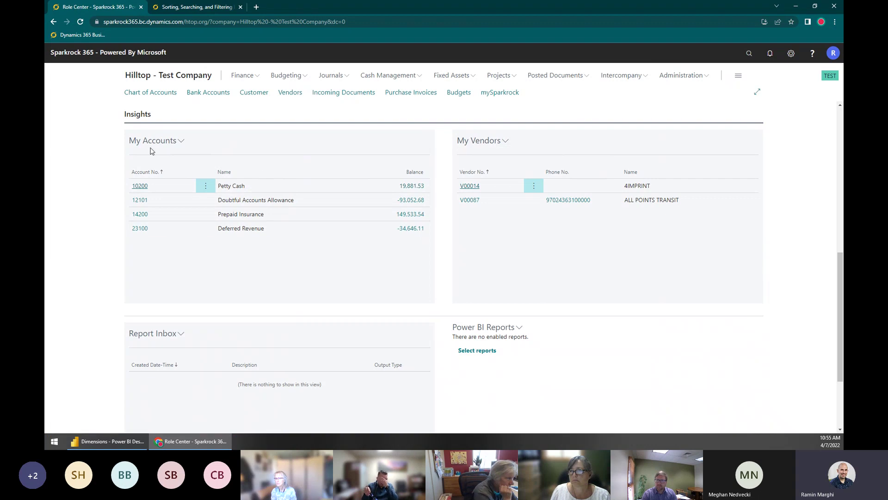
Step: Go through the accounts listed under My Accounts in Insights, reviewing their names and balances
{"action": "left_click", "coordinate": [257, 201]}
{"action": "left_click", "coordinate": [256, 215]}
{"action": "left_click", "coordinate": [254, 229]}
{"action": "left_click", "coordinate": [246, 191]}
{"action": "left_click", "coordinate": [261, 203]}
{"action": "left_click", "coordinate": [254, 217]}
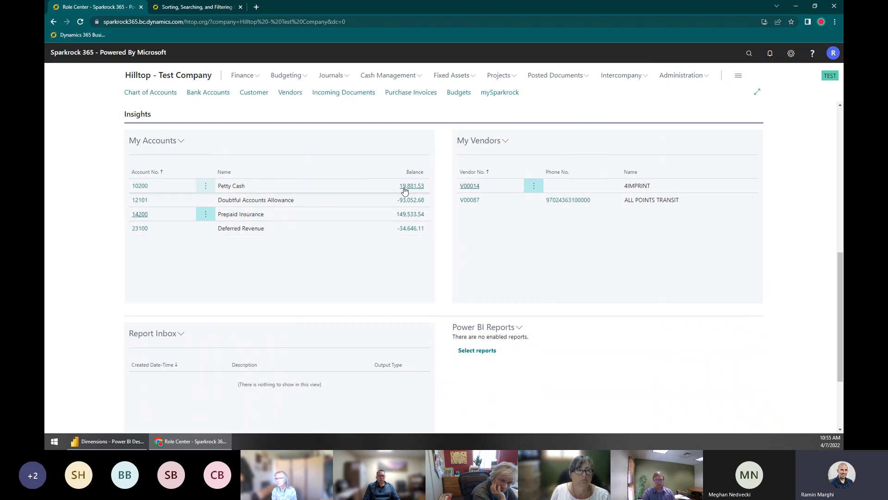
{"action": "left_click", "coordinate": [362, 202]}
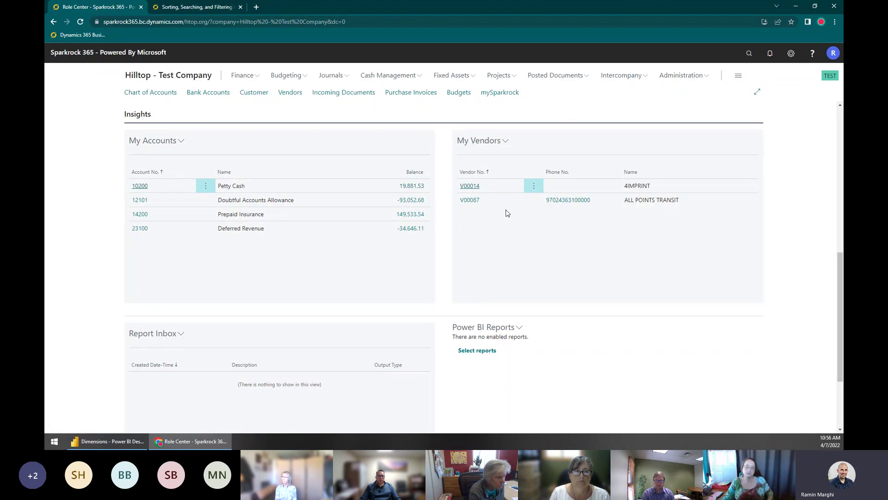
Step: Open the ALL POINTS TRANSIT vendor card from My Vendors and return to the role center
{"action": "left_click", "coordinate": [474, 200]}
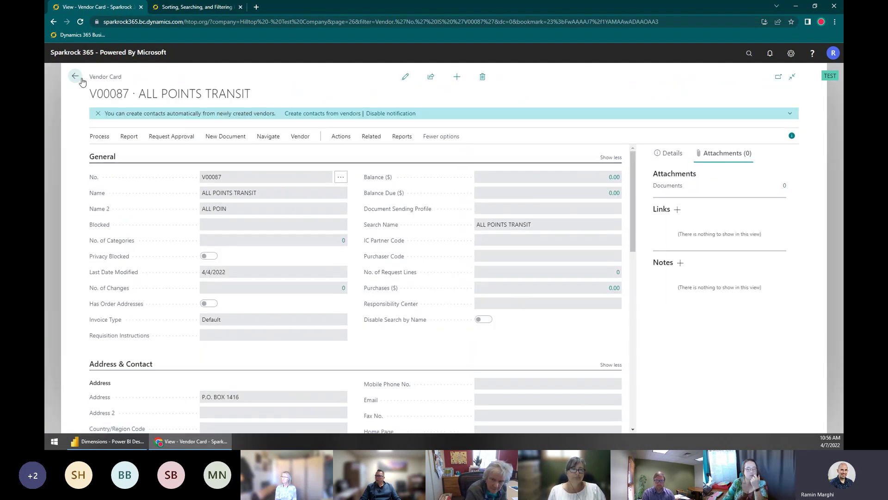
{"action": "left_click", "coordinate": [75, 76]}
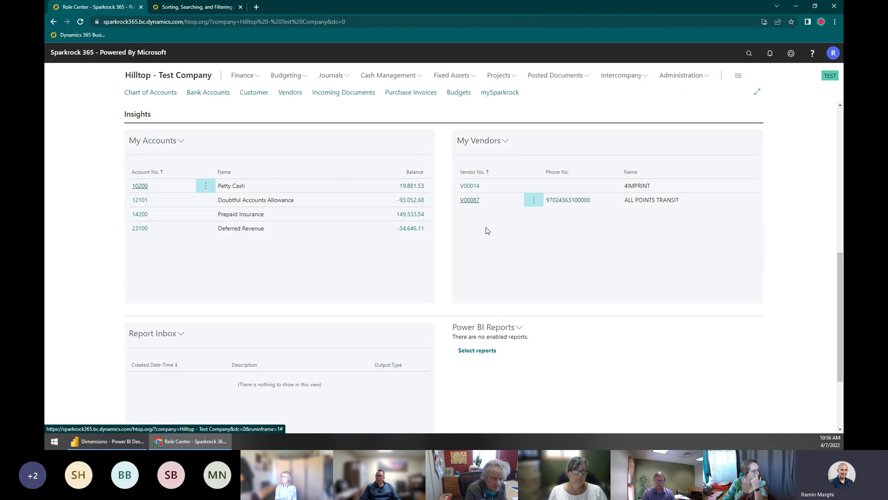
Step: Show the actions available for the Report Inbox in Insights and dismiss them without choosing one
{"action": "scroll", "coordinate": [494, 247], "scroll_direction": "down", "scroll_amount": 3}
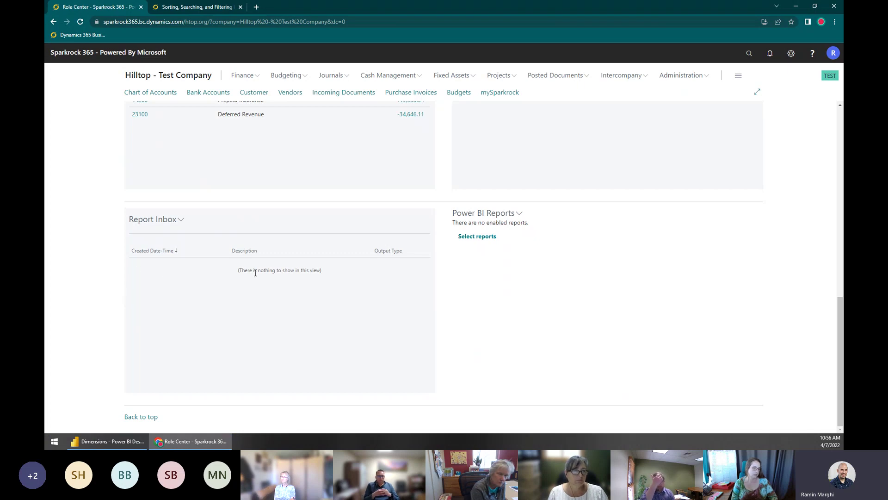
{"action": "left_click", "coordinate": [175, 221]}
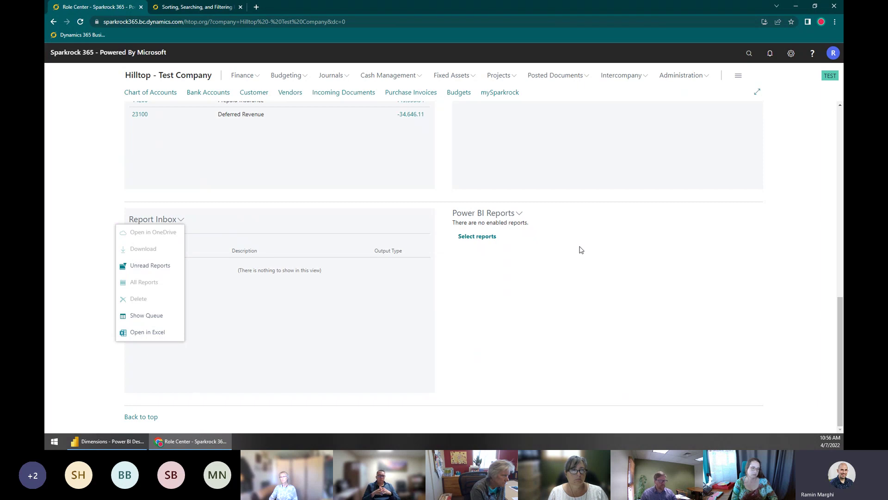
{"action": "left_click", "coordinate": [283, 297]}
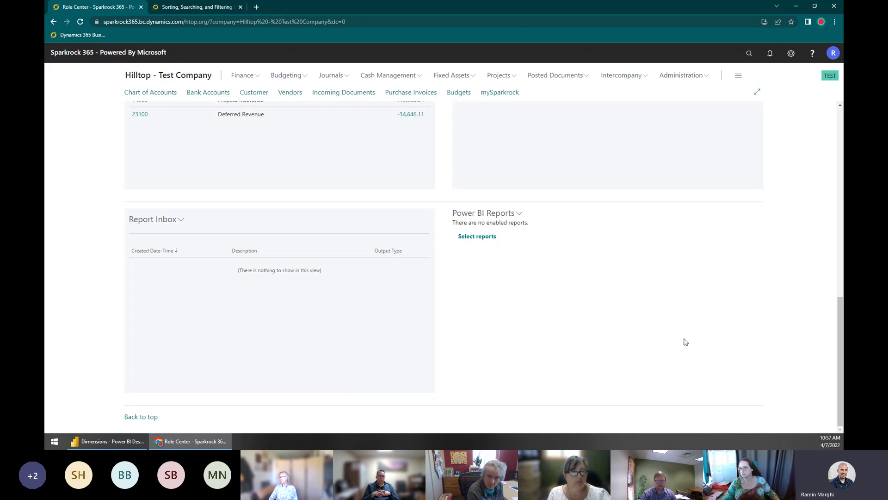
{"action": "middle_click", "coordinate": [711, 373]}
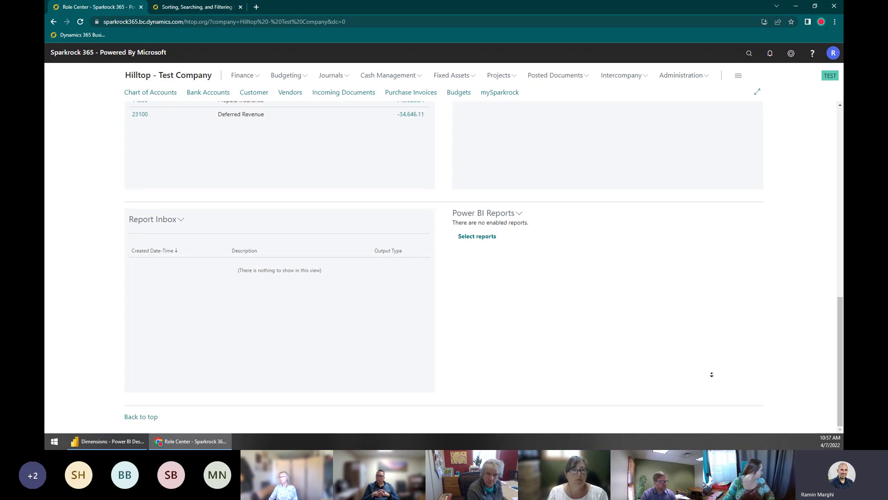
{"action": "scroll", "coordinate": [739, 361], "scroll_direction": "up", "scroll_amount": 1}
{"action": "middle_click", "coordinate": [724, 394]}
{"action": "middle_click", "coordinate": [583, 365]}
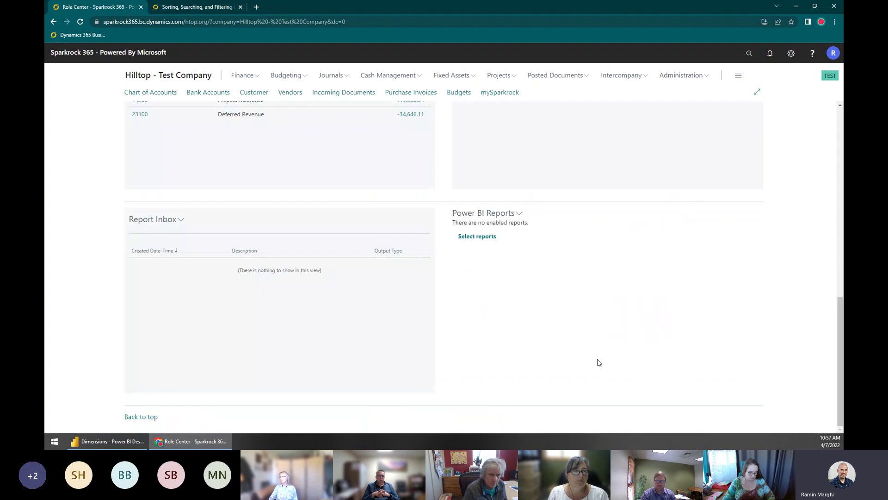
{"action": "middle_click", "coordinate": [778, 230]}
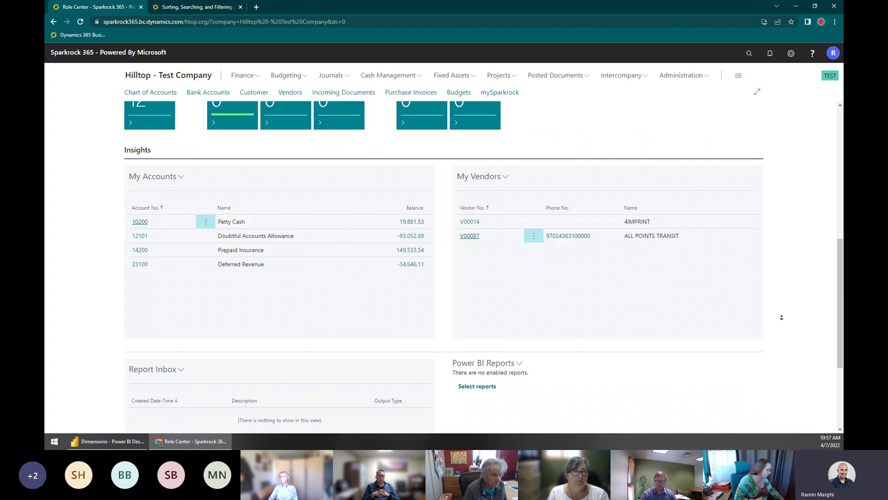
{"action": "middle_click", "coordinate": [784, 320]}
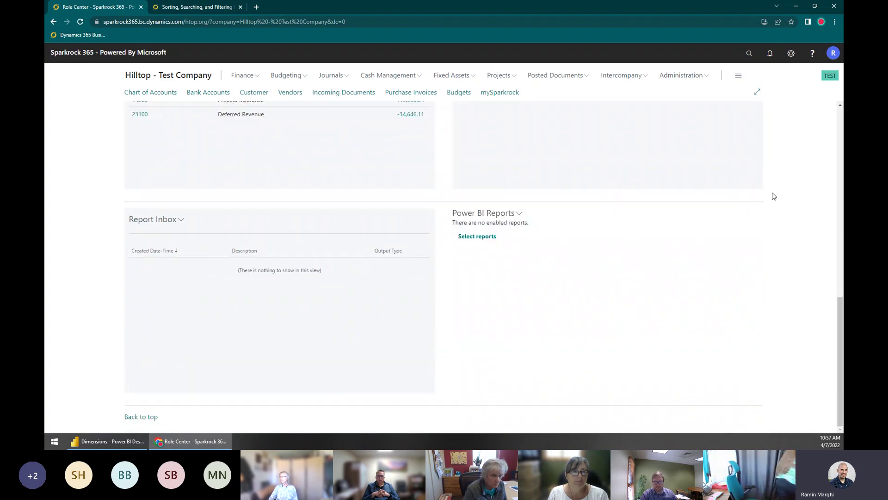
{"action": "middle_click", "coordinate": [700, 377]}
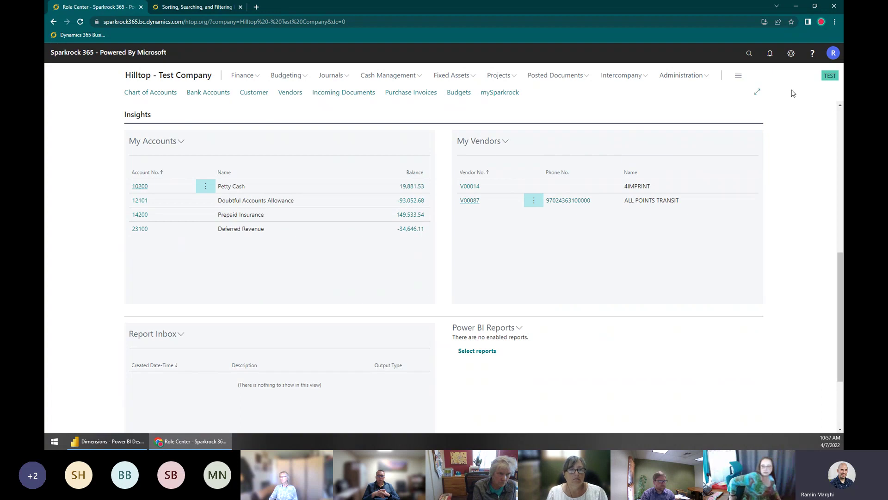
Step: Start personalizing the Role Center and look over its visible and hidden parts in the Insights area
{"action": "left_click", "coordinate": [792, 55]}
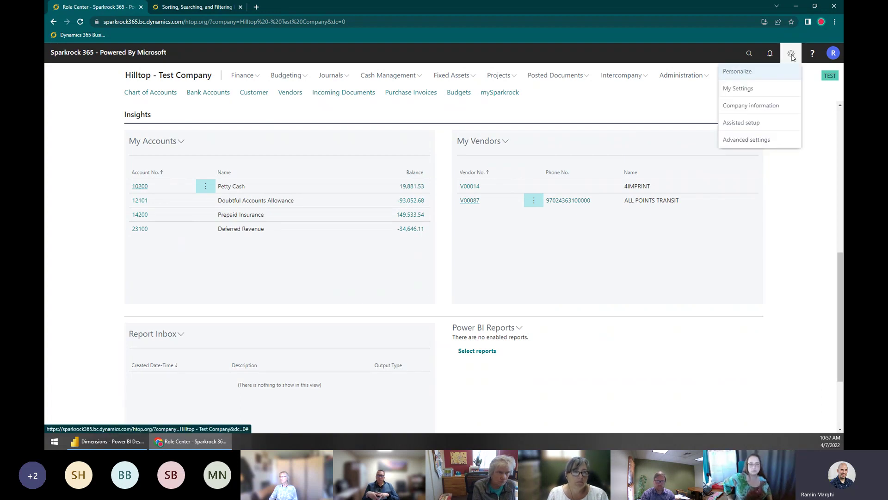
{"action": "left_click", "coordinate": [739, 75]}
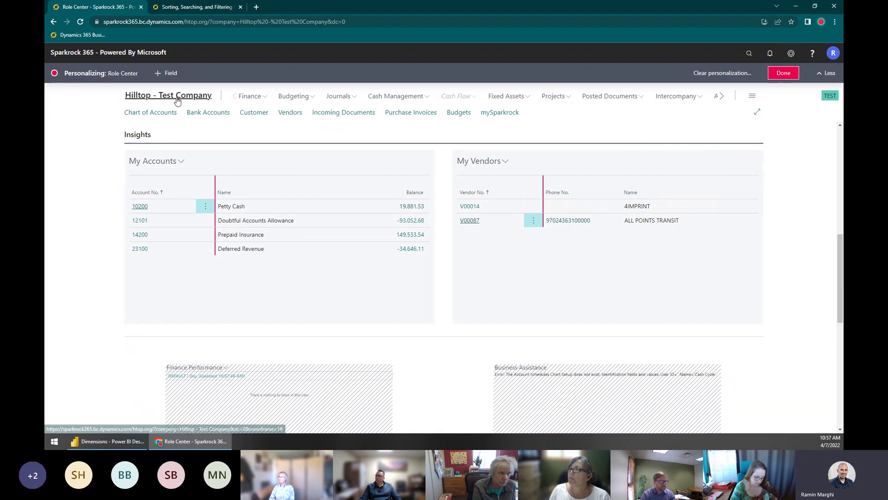
{"action": "scroll", "coordinate": [330, 291], "scroll_direction": "down", "scroll_amount": 1}
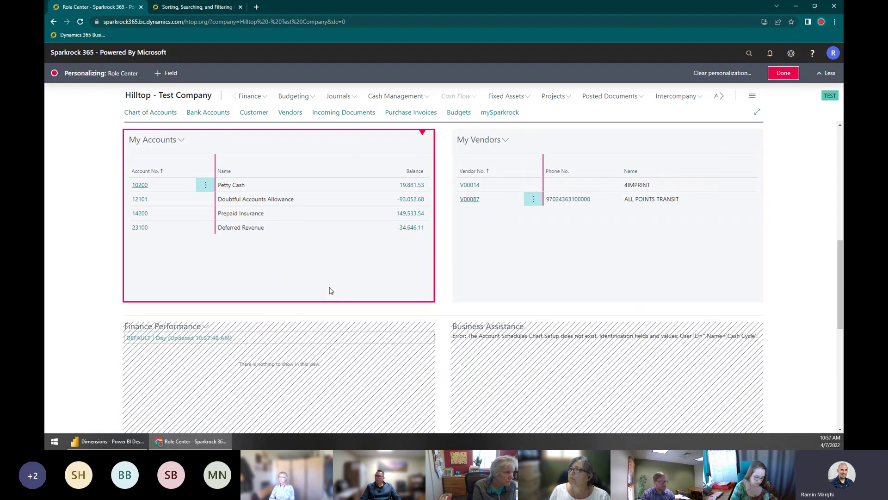
{"action": "scroll", "coordinate": [331, 290], "scroll_direction": "down", "scroll_amount": 3}
{"action": "scroll", "coordinate": [286, 319], "scroll_direction": "down", "scroll_amount": 2}
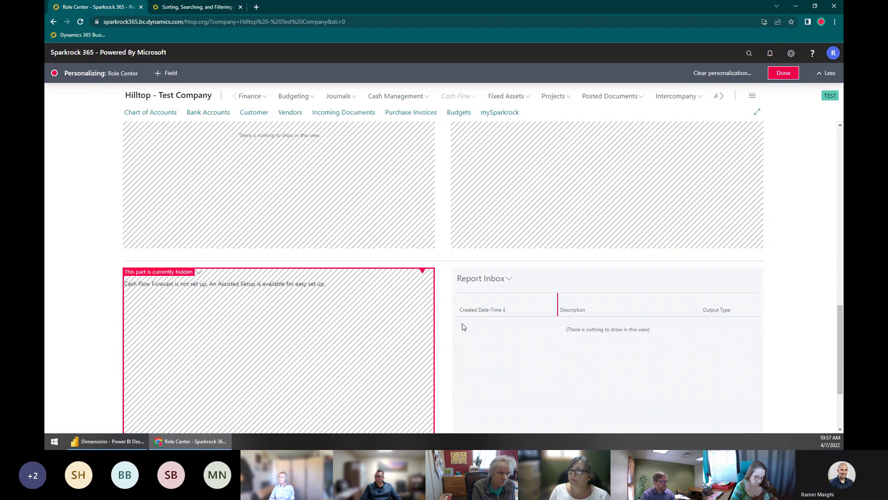
{"action": "scroll", "coordinate": [537, 319], "scroll_direction": "down", "scroll_amount": 2}
{"action": "scroll", "coordinate": [537, 319], "scroll_direction": "up", "scroll_amount": 7}
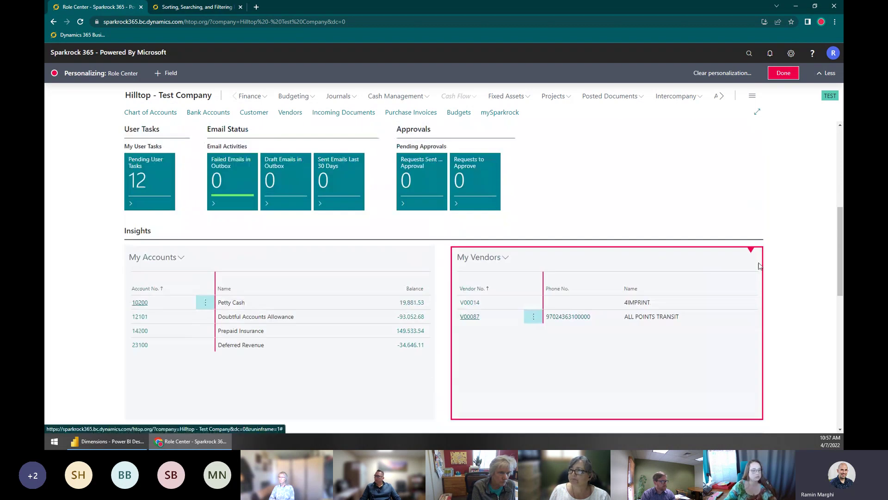
Step: Hide the My Vendors part, finish personalizing, and check the role center's updated layout
{"action": "left_click_drag", "start_coordinate": [750, 251], "coordinate": [112, 264]}
{"action": "left_click", "coordinate": [751, 250]}
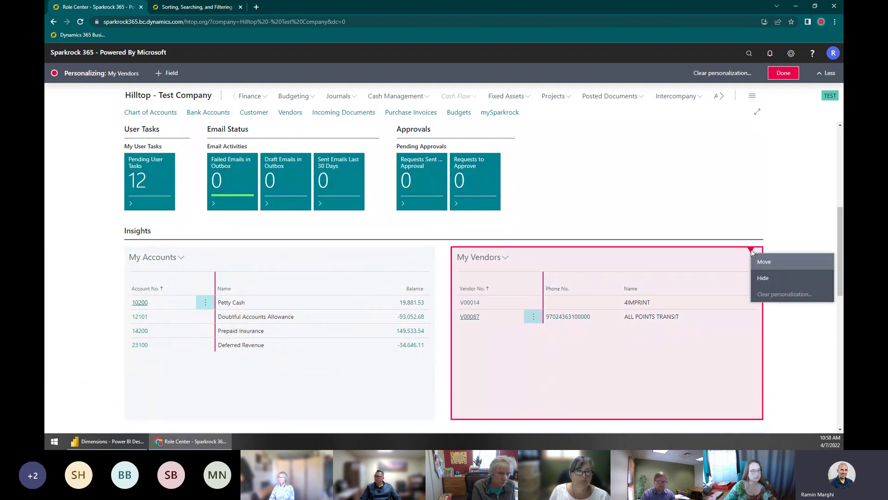
{"action": "left_click", "coordinate": [788, 316]}
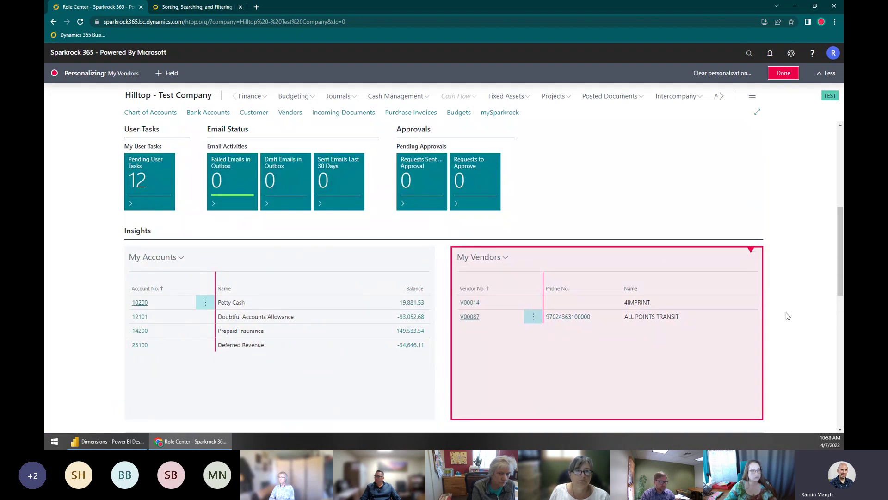
{"action": "left_click", "coordinate": [783, 73]}
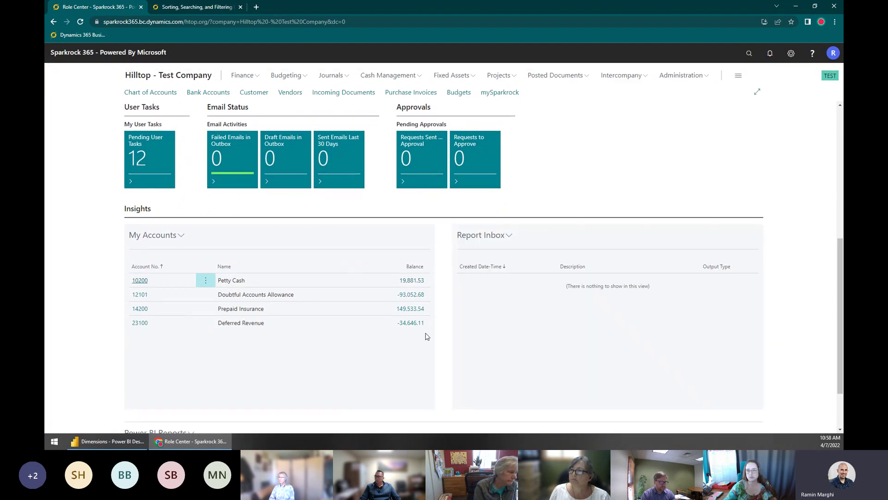
{"action": "scroll", "coordinate": [579, 269], "scroll_direction": "down", "scroll_amount": 2}
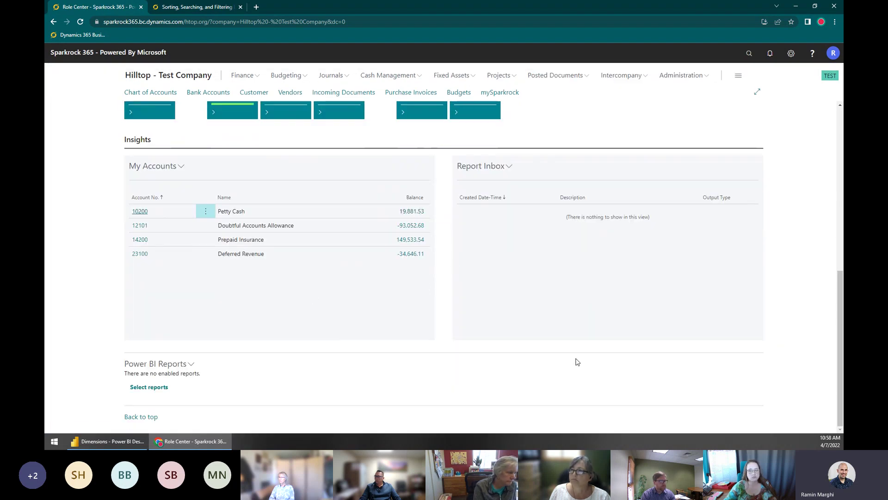
{"action": "scroll", "coordinate": [780, 371], "scroll_direction": "up", "scroll_amount": 7}
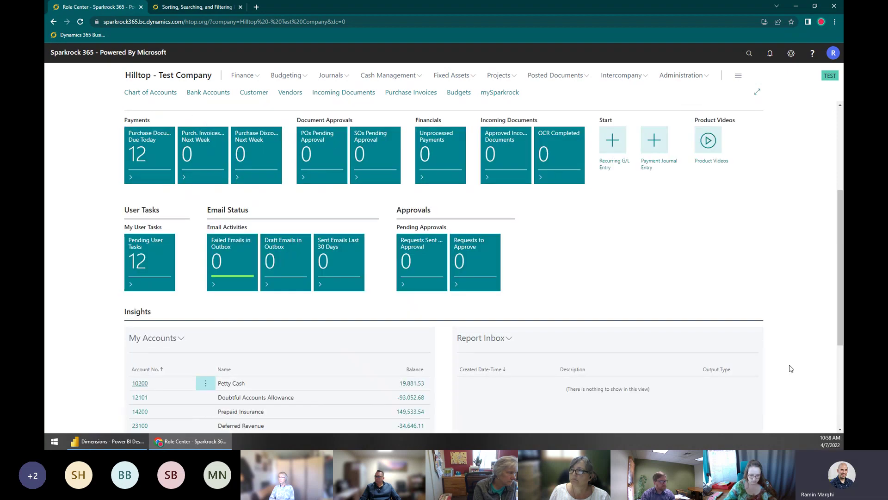
Step: Review the settings options including Personalize, and browse the role center's navigation groups from Budgeting to Intercompany
{"action": "left_click", "coordinate": [793, 55]}
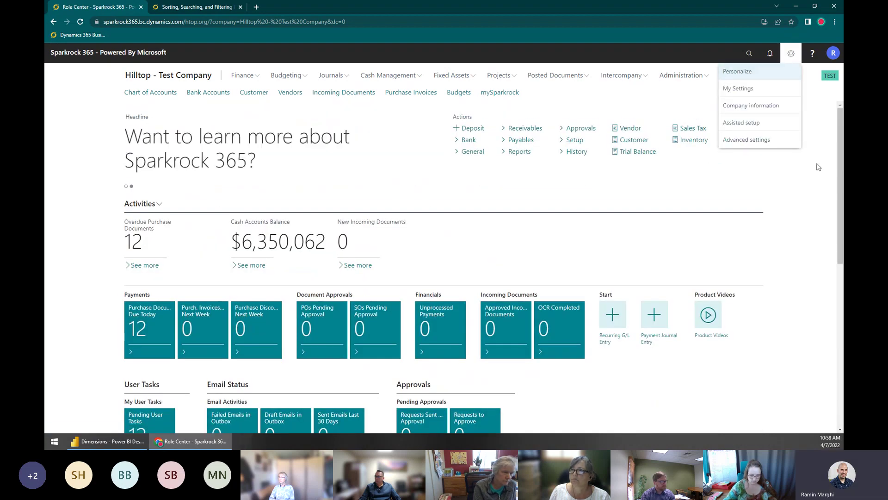
{"action": "left_click", "coordinate": [806, 203]}
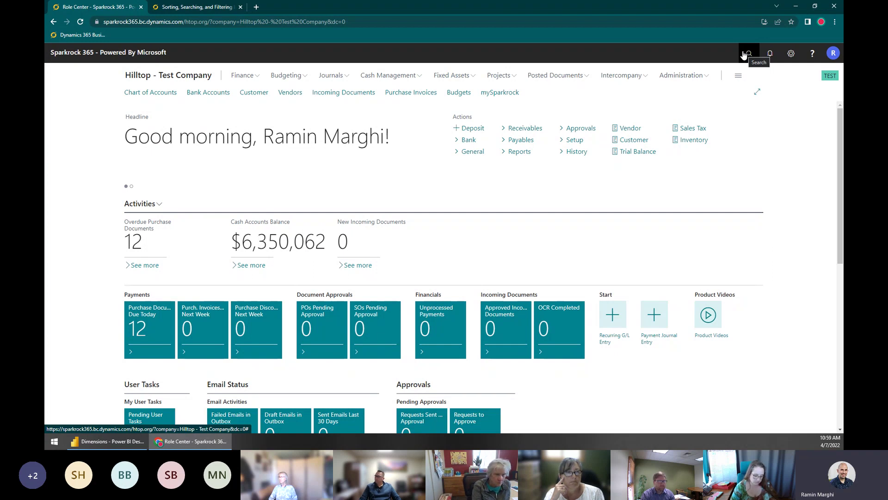
{"action": "left_click", "coordinate": [284, 75]}
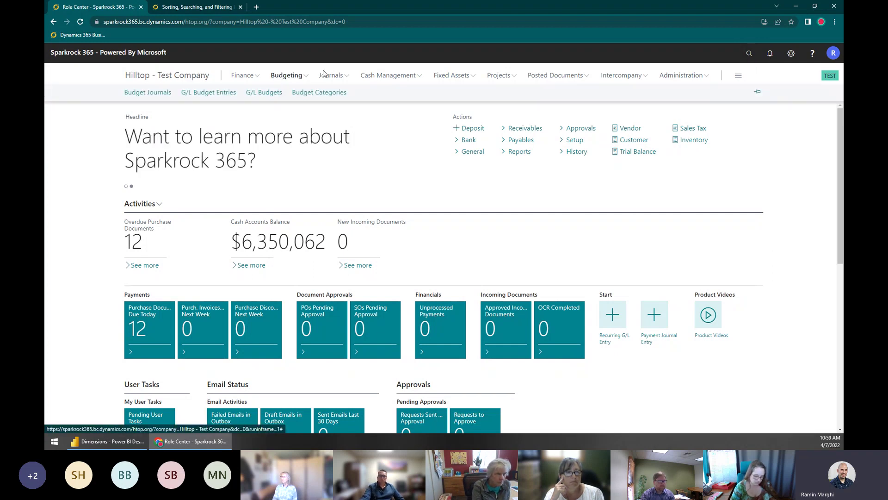
{"action": "mouse_move", "coordinate": [305, 75]}
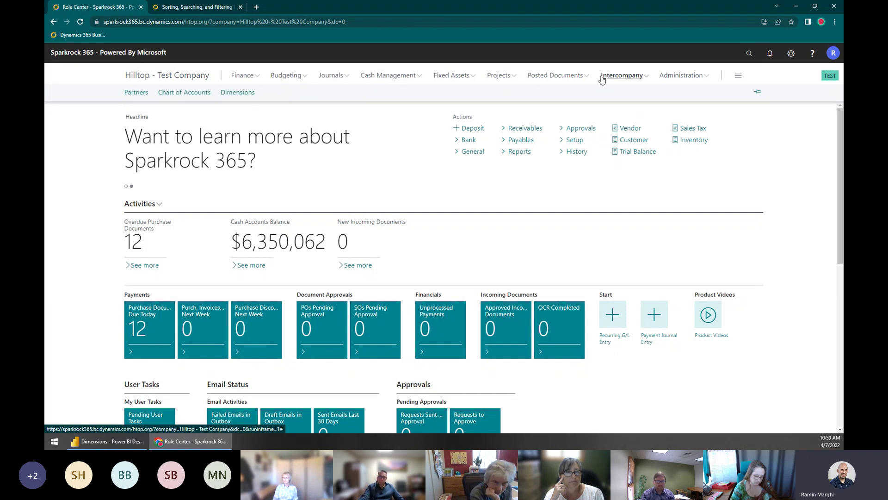
{"action": "mouse_move", "coordinate": [557, 77]}
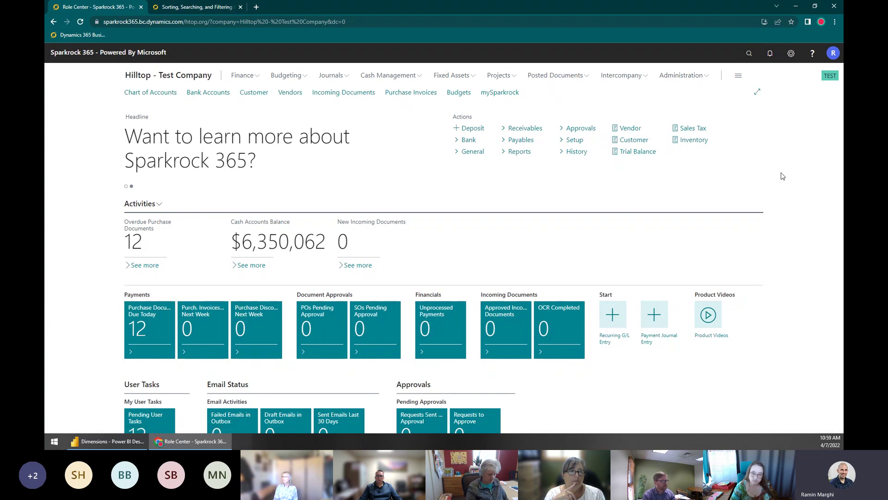
Step: Search Tell Me for "vendors" to review the matching pages, tasks and reports
{"action": "key", "text": "alt+q"}
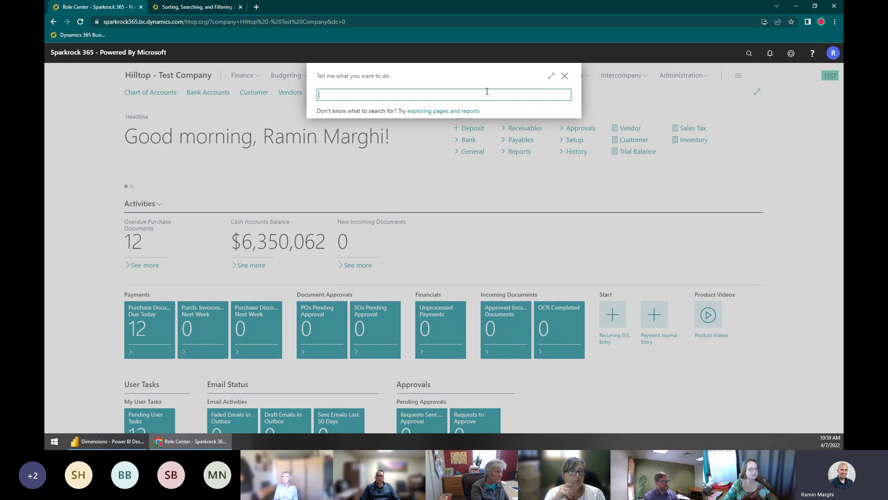
{"action": "left_click_drag", "start_coordinate": [317, 79], "coordinate": [338, 78]}
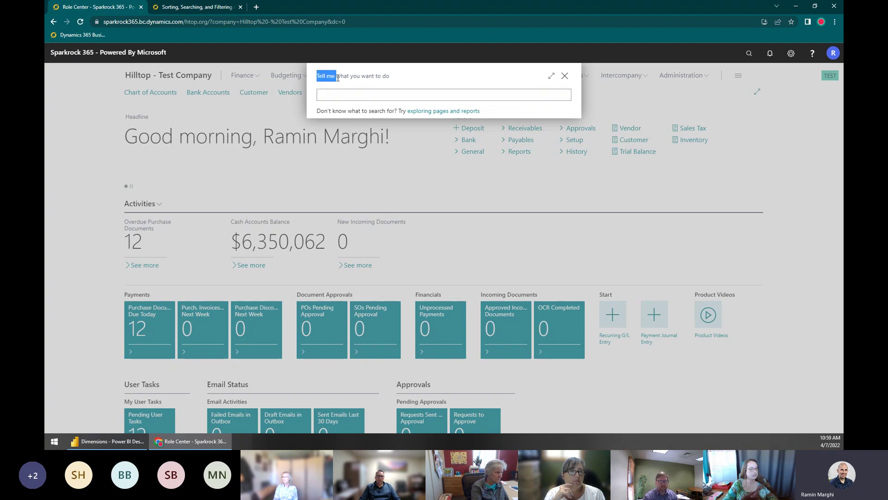
{"action": "triple_click", "coordinate": [337, 78]}
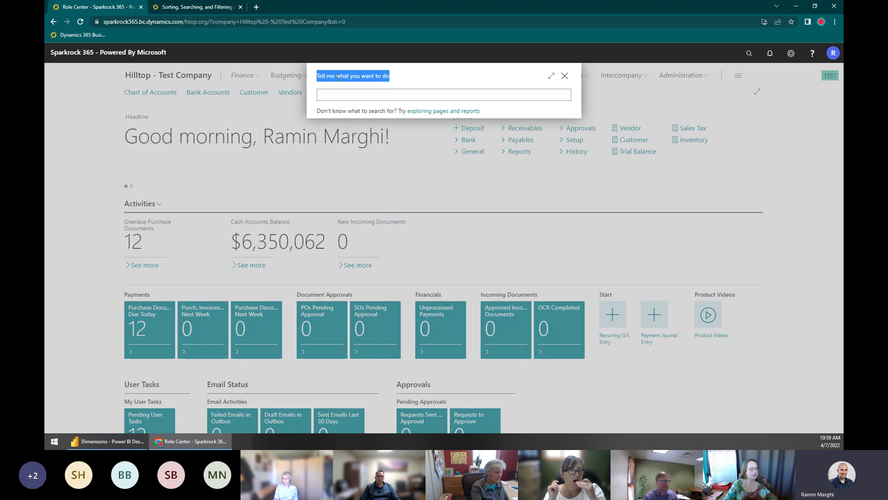
{"action": "left_click", "coordinate": [338, 78]}
{"action": "left_click", "coordinate": [343, 94]}
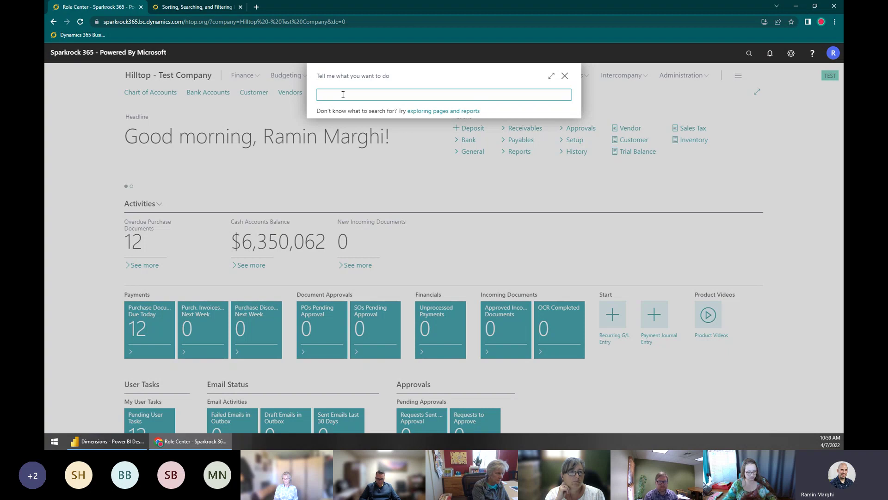
{"action": "type", "text": "vendors"}
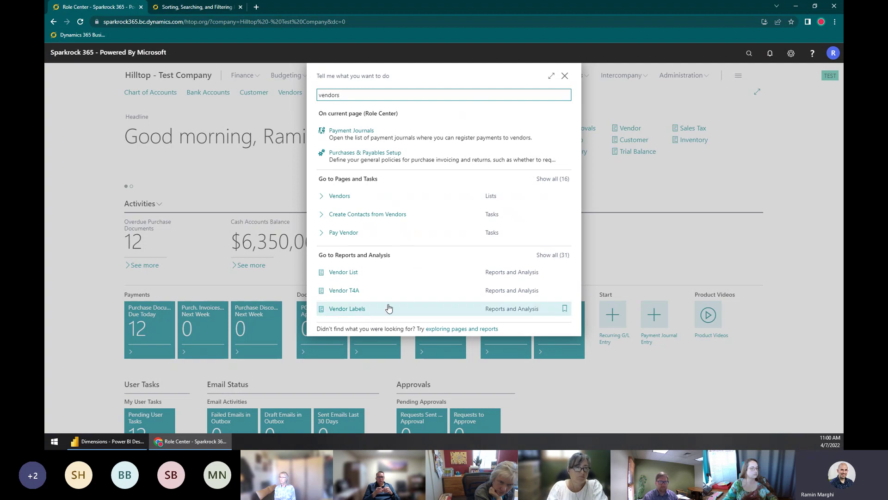
{"action": "double_click", "coordinate": [333, 91]}
{"action": "left_click", "coordinate": [350, 93]}
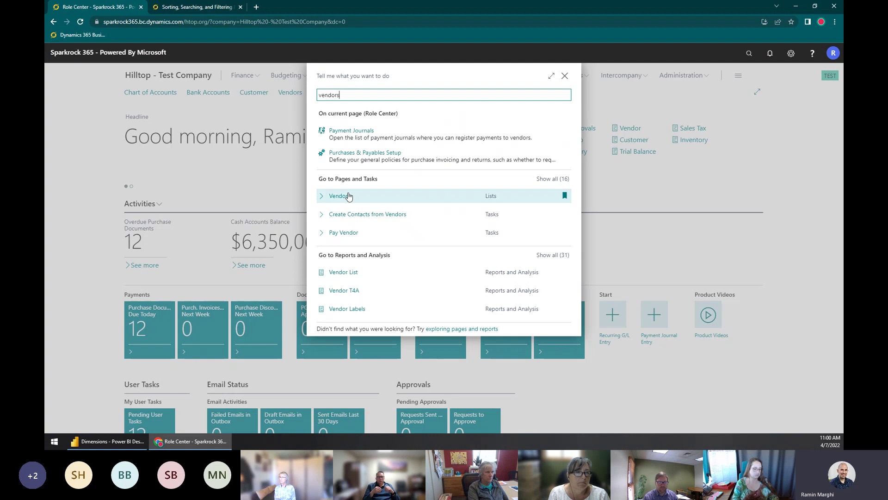
Step: Show all Pages and Tasks results for the vendors search, review them, and collapse the list again
{"action": "left_click", "coordinate": [552, 179]}
{"action": "scroll", "coordinate": [403, 317], "scroll_direction": "down", "scroll_amount": 2}
{"action": "scroll", "coordinate": [410, 315], "scroll_direction": "up", "scroll_amount": 2}
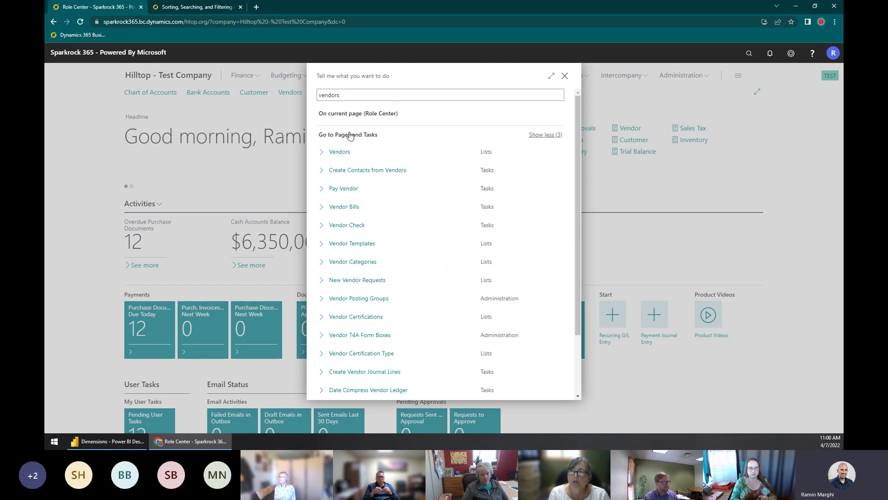
{"action": "left_click", "coordinate": [380, 134]}
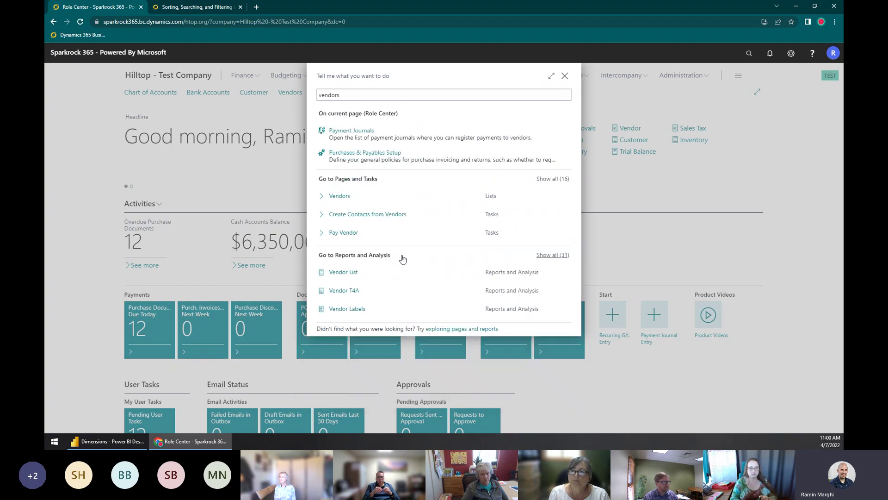
Step: Show all Reports and Analysis results for the vendors search, look through them, and collapse the list again
{"action": "left_click", "coordinate": [559, 256]}
{"action": "scroll", "coordinate": [398, 218], "scroll_direction": "down", "scroll_amount": 3}
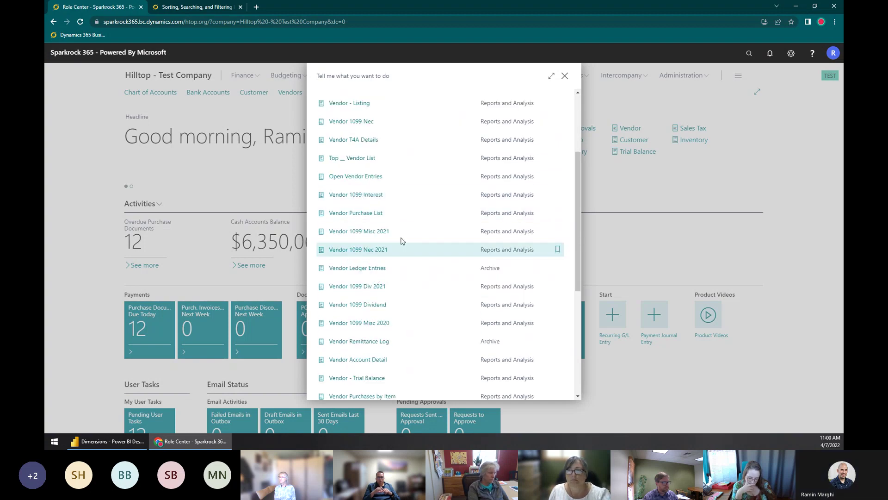
{"action": "scroll", "coordinate": [384, 329], "scroll_direction": "down", "scroll_amount": 2}
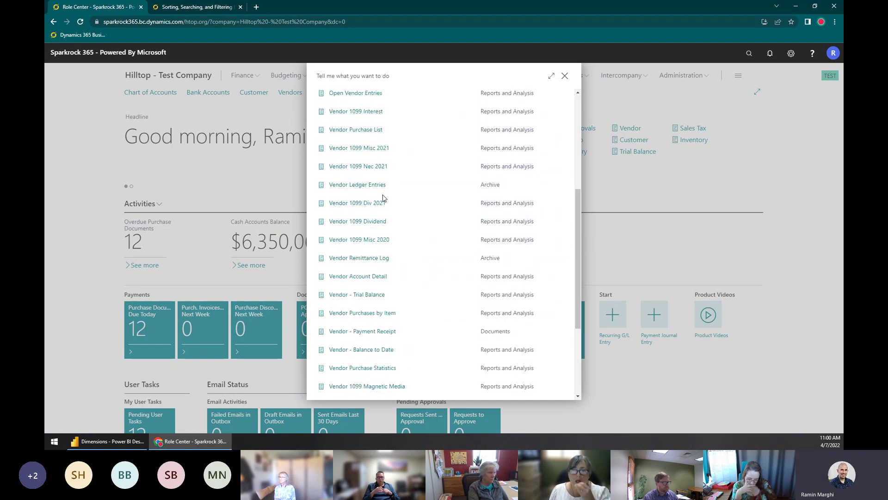
{"action": "scroll", "coordinate": [405, 214], "scroll_direction": "down", "scroll_amount": 3}
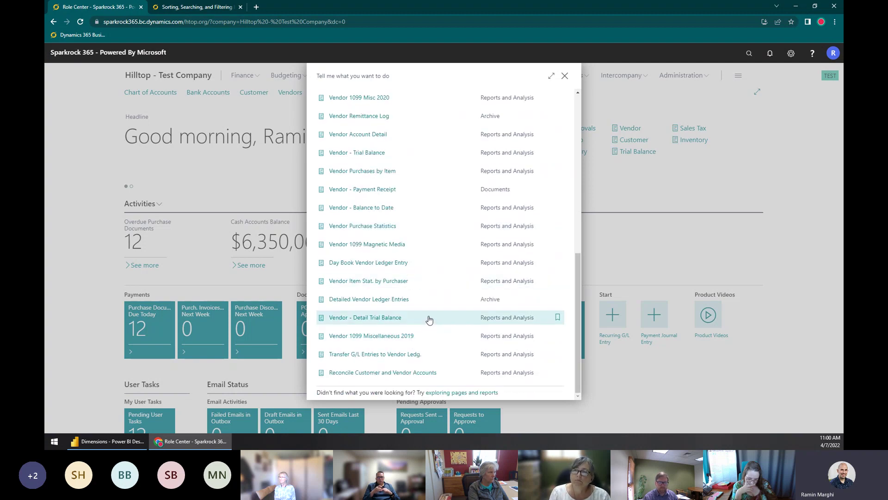
{"action": "scroll", "coordinate": [429, 319], "scroll_direction": "up", "scroll_amount": 1}
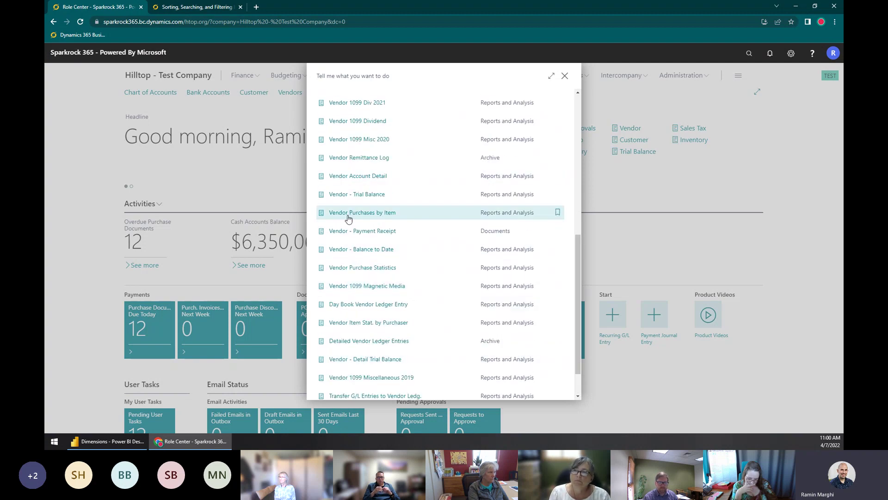
{"action": "scroll", "coordinate": [444, 208], "scroll_direction": "up", "scroll_amount": 5}
{"action": "scroll", "coordinate": [444, 208], "scroll_direction": "up", "scroll_amount": 1}
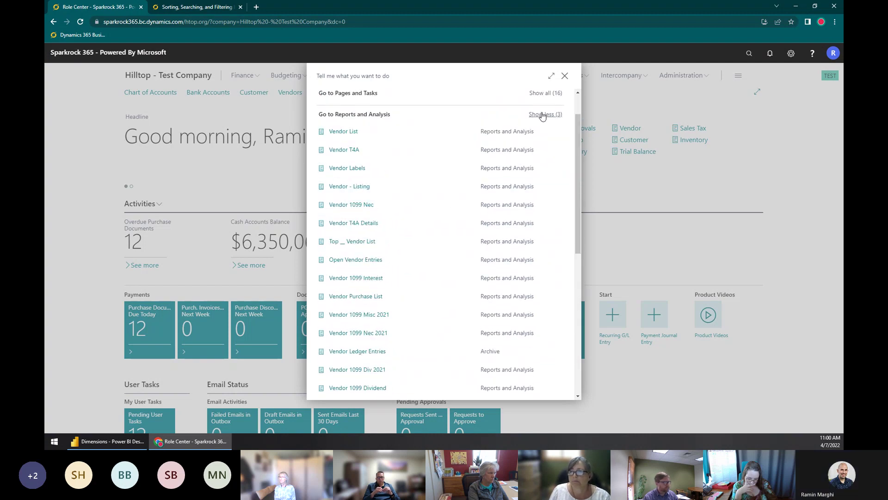
{"action": "left_click", "coordinate": [532, 121]}
{"action": "double_click", "coordinate": [345, 95]}
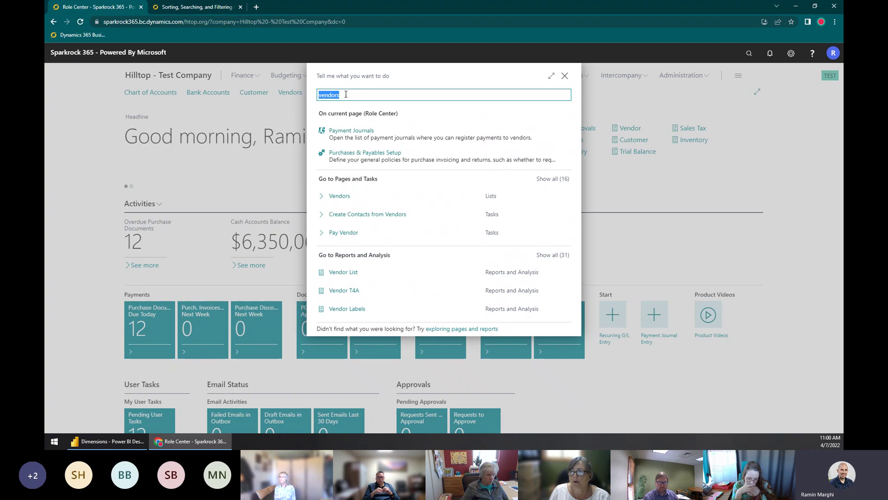
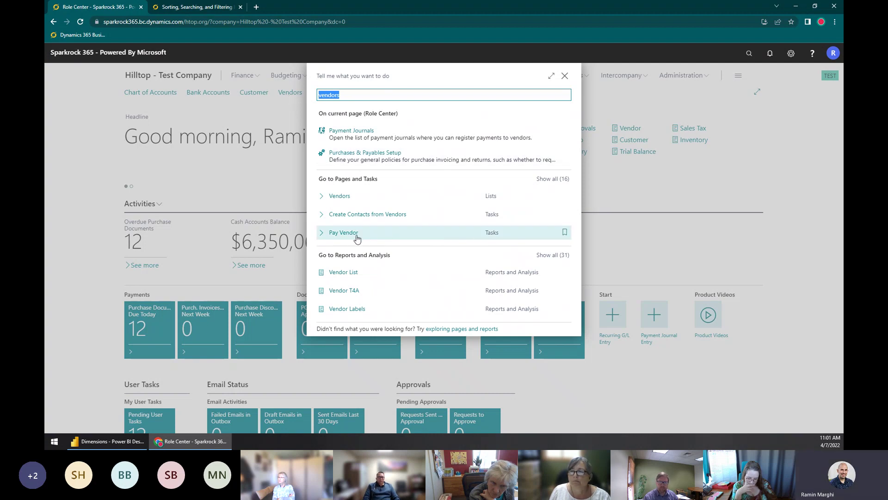
Step: Bookmark Pay Vendor to the role center's navigation menu, dismiss the notice, and close the search
{"action": "left_click", "coordinate": [567, 233]}
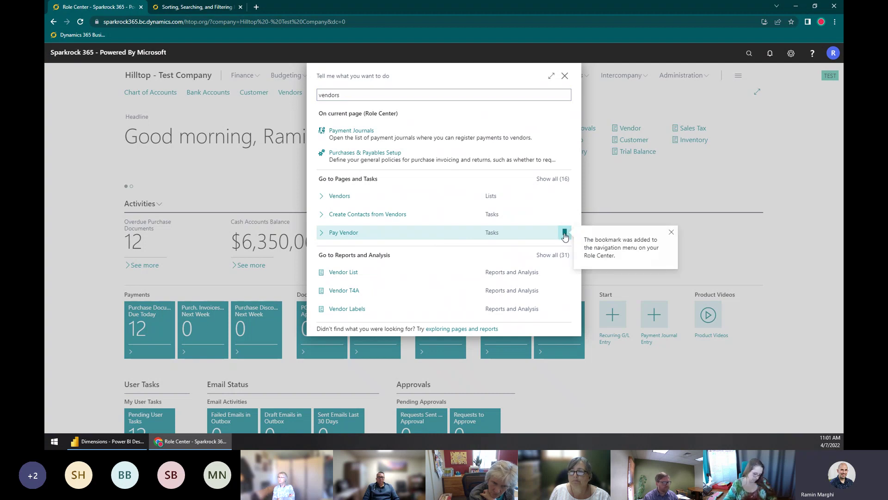
{"action": "left_click", "coordinate": [672, 233]}
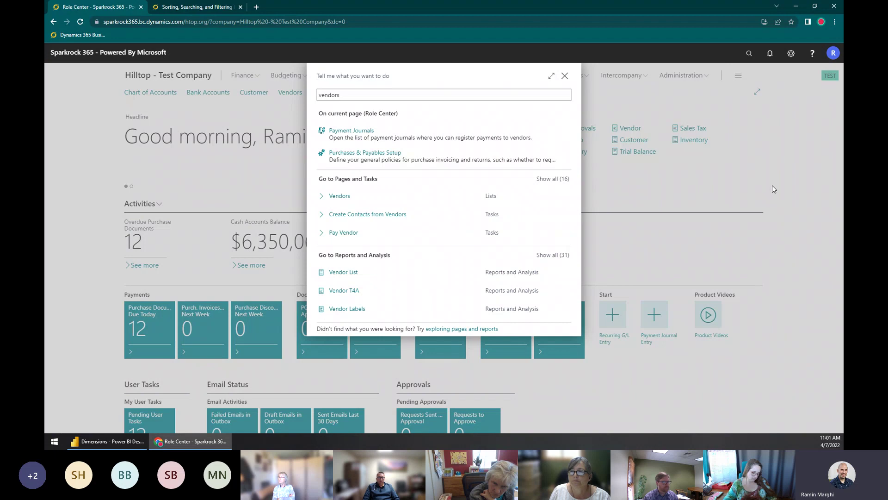
{"action": "left_click", "coordinate": [566, 76]}
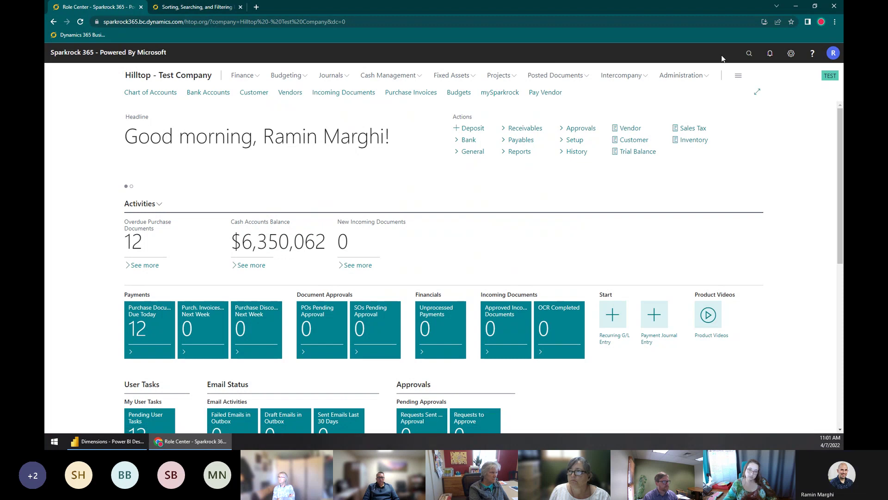
Step: Search Tell Me for "Vendors", open the Vendors list page, and expand it to the wide layout
{"action": "left_click", "coordinate": [749, 53]}
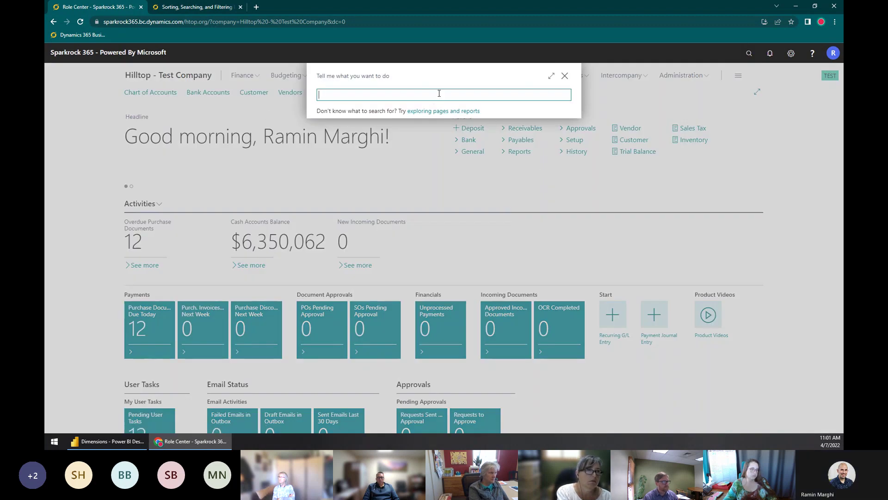
{"action": "type", "text": "Vendors"}
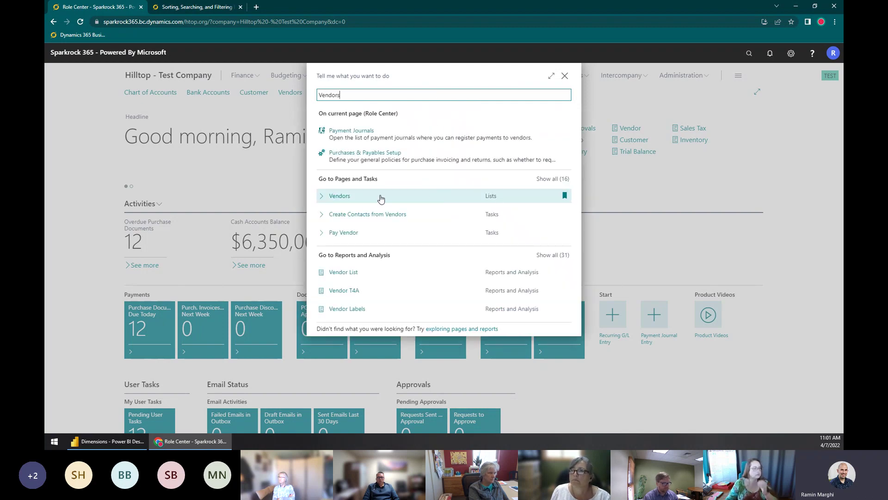
{"action": "left_click", "coordinate": [442, 243]}
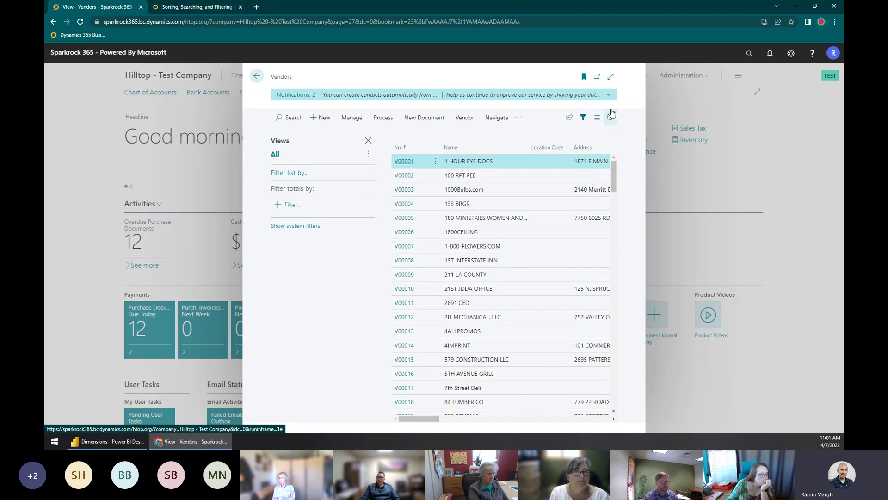
{"action": "left_click", "coordinate": [611, 77]}
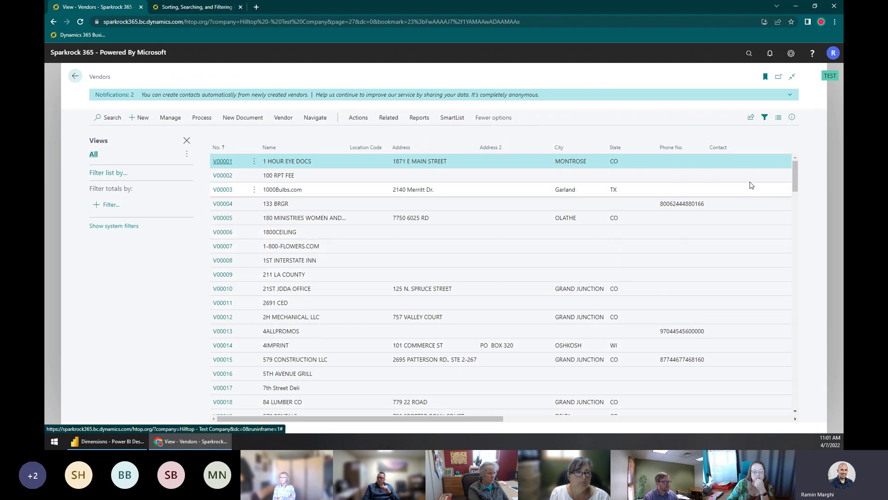
Step: Hide the filter pane on the Vendors list and check the settings options without choosing one
{"action": "left_click", "coordinate": [764, 118]}
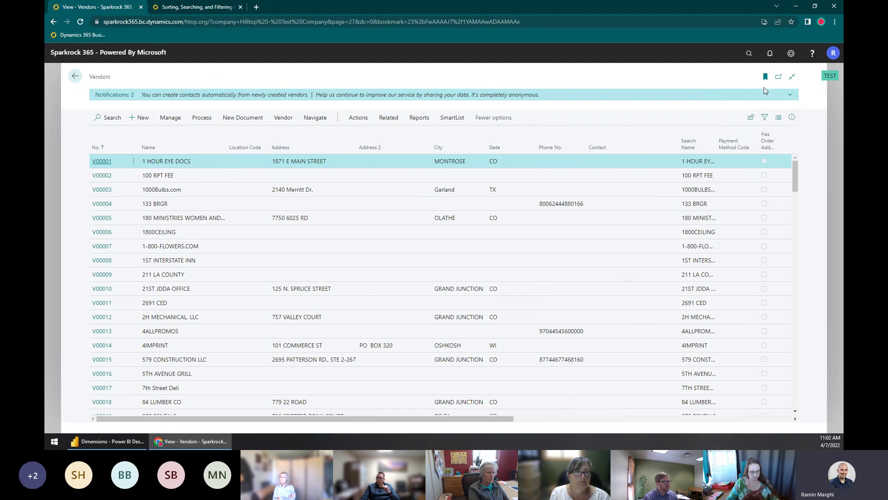
{"action": "left_click", "coordinate": [792, 53]}
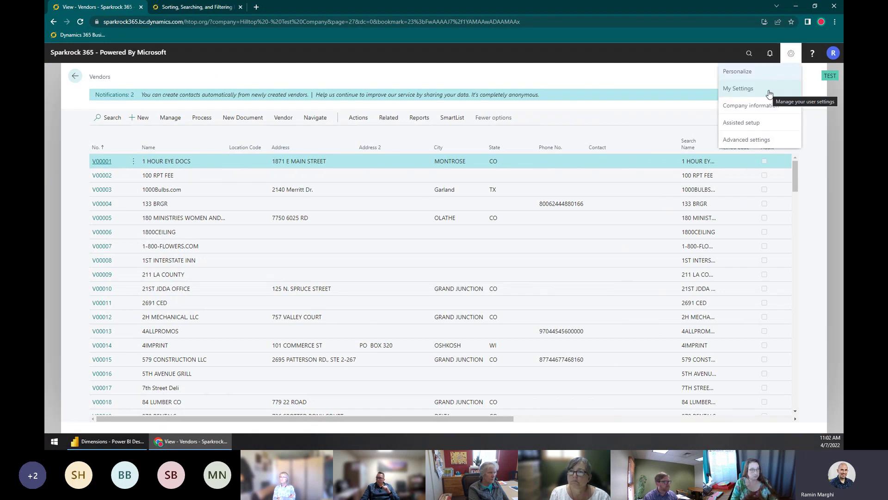
{"action": "left_click", "coordinate": [591, 99]}
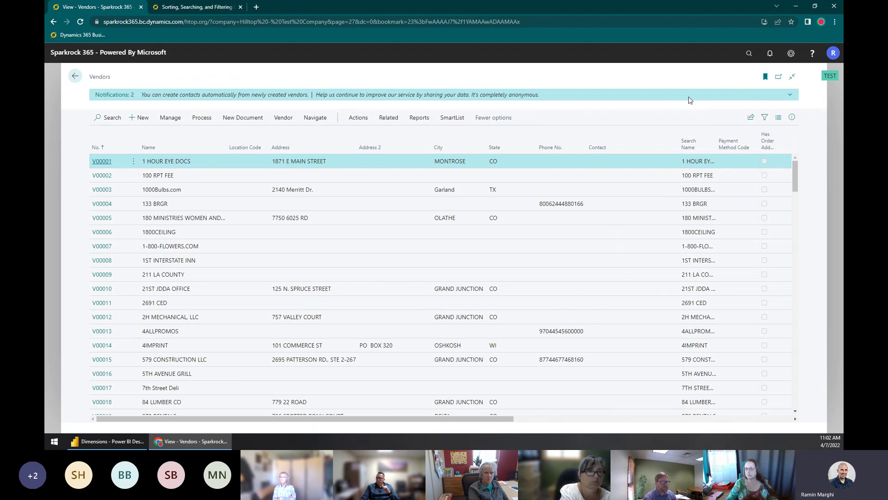
Step: Dismiss both notifications on the Vendors list and switch the page to the narrow layout and back to wide
{"action": "left_click", "coordinate": [790, 95]}
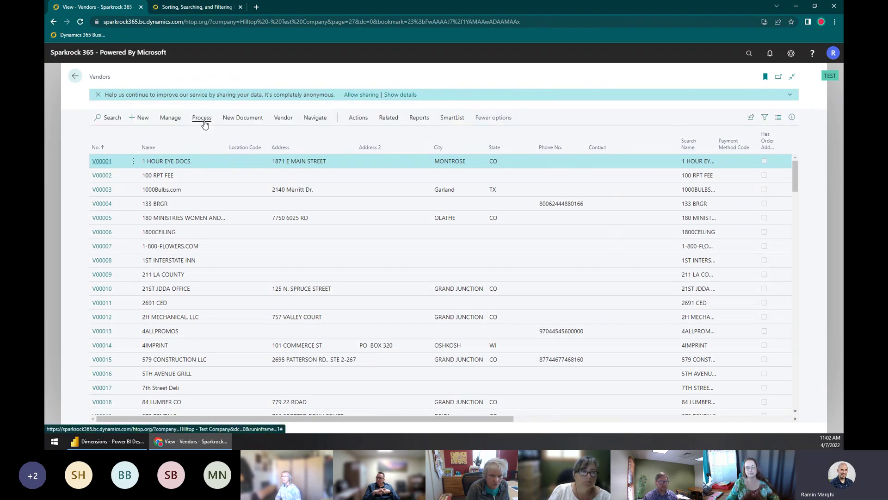
{"action": "left_click", "coordinate": [99, 95]}
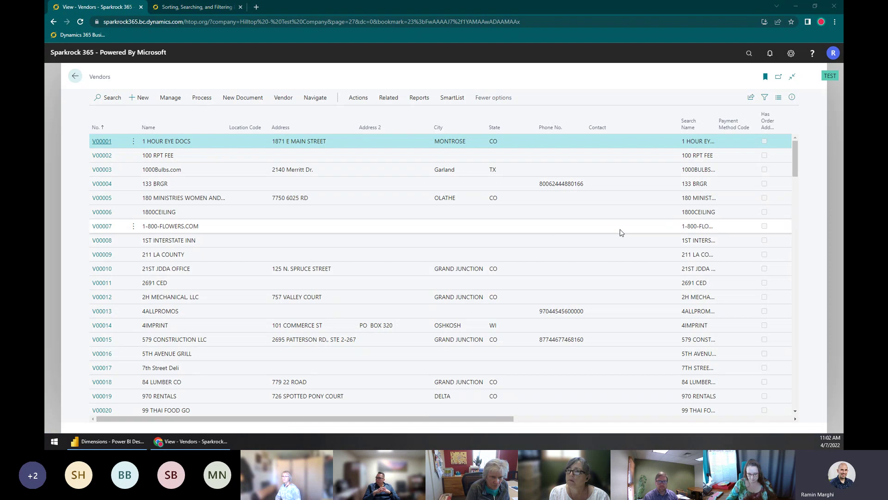
{"action": "left_click", "coordinate": [794, 79]}
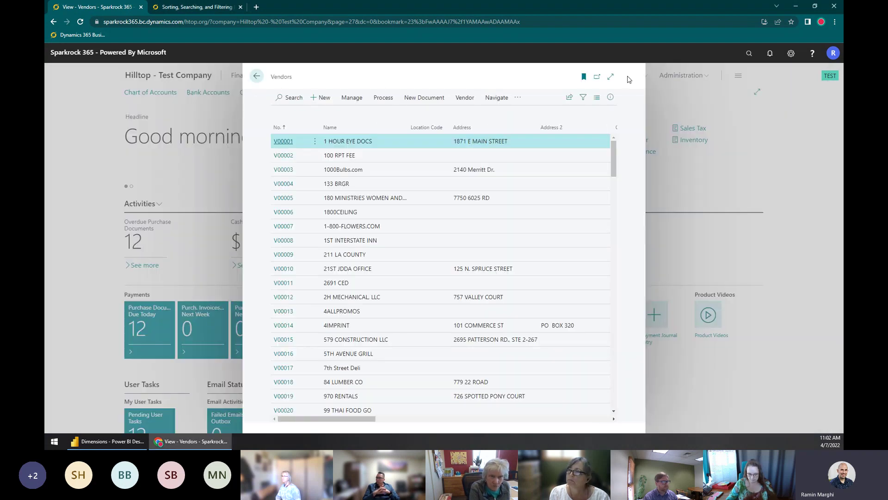
{"action": "left_click", "coordinate": [611, 77]}
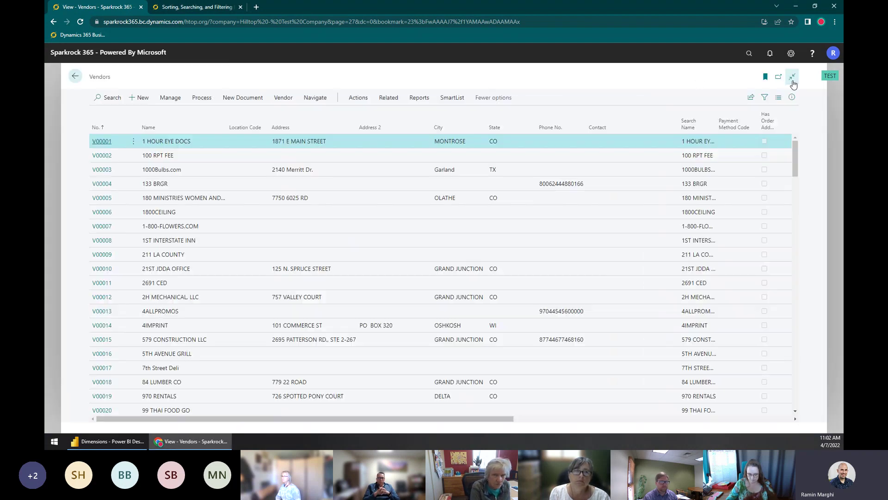
Step: Open the Vendors list in a separate window, arrange it side by side with the role center, and browse both
{"action": "left_click", "coordinate": [780, 78]}
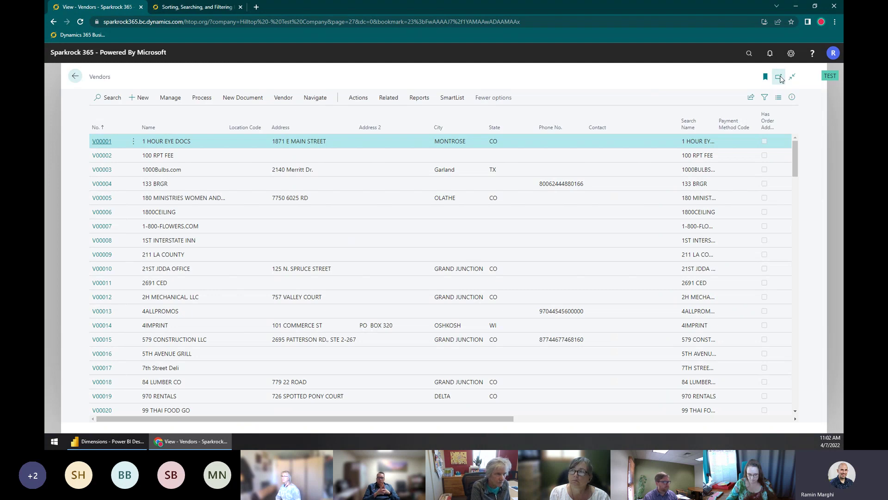
{"action": "left_click_drag", "start_coordinate": [358, 38], "coordinate": [361, 21]}
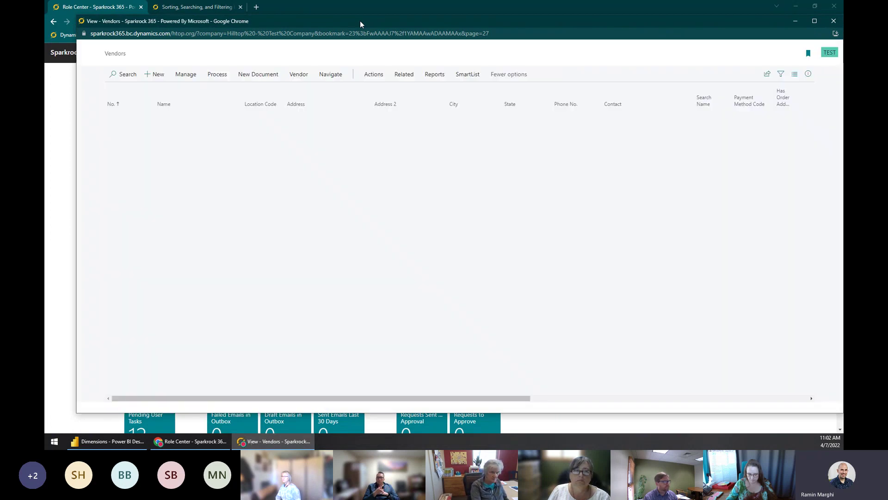
{"action": "key", "text": "super+Right"}
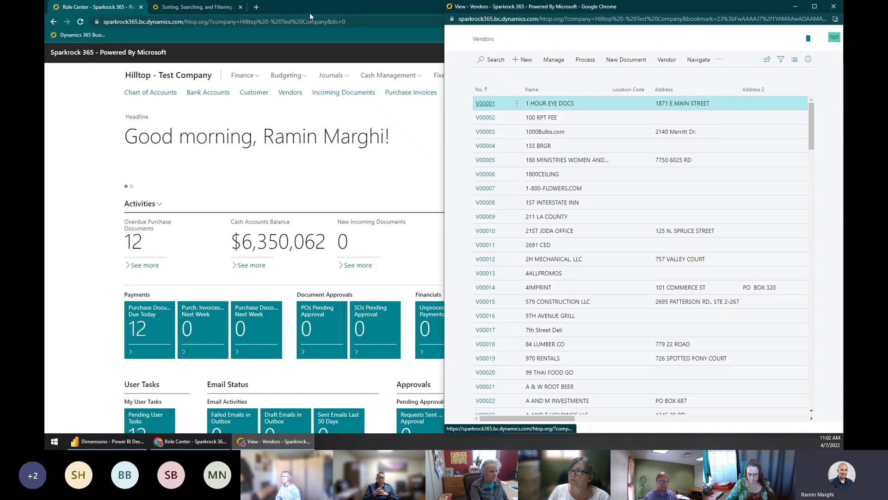
{"action": "left_click", "coordinate": [310, 17]}
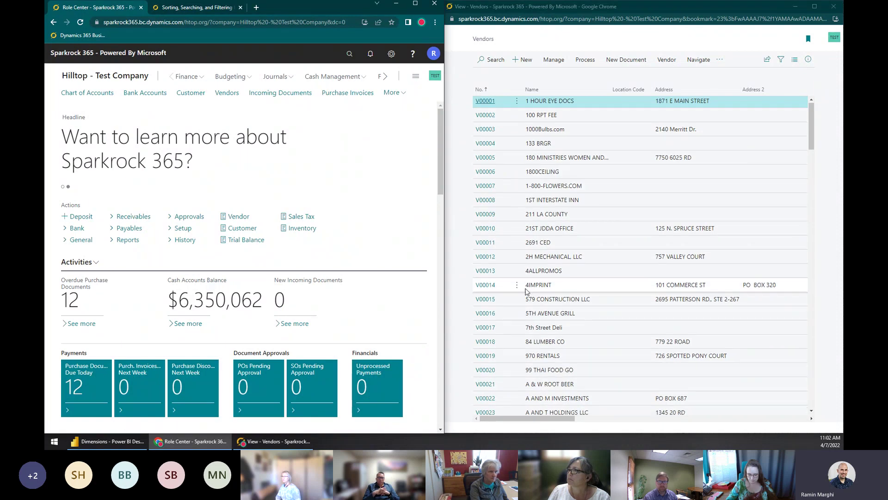
{"action": "scroll", "coordinate": [506, 293], "scroll_direction": "down", "scroll_amount": 3}
{"action": "scroll", "coordinate": [207, 162], "scroll_direction": "down", "scroll_amount": 5}
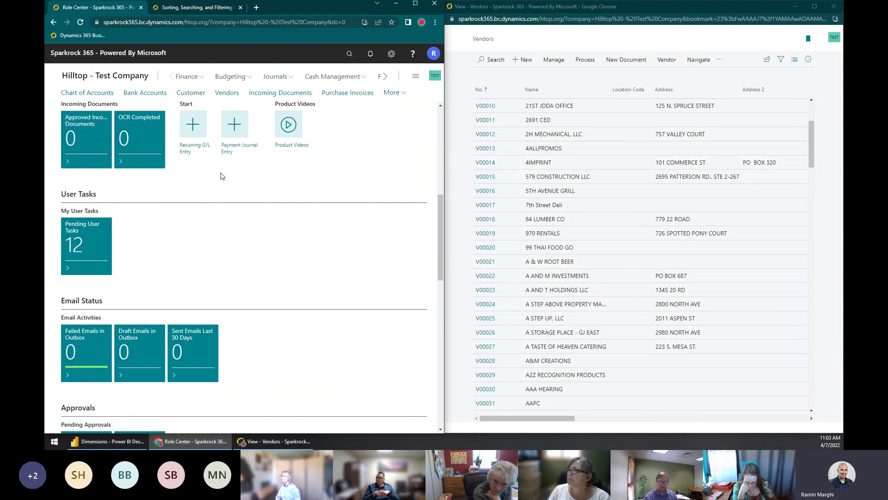
{"action": "scroll", "coordinate": [237, 240], "scroll_direction": "down", "scroll_amount": 4}
{"action": "scroll", "coordinate": [237, 241], "scroll_direction": "up", "scroll_amount": 5}
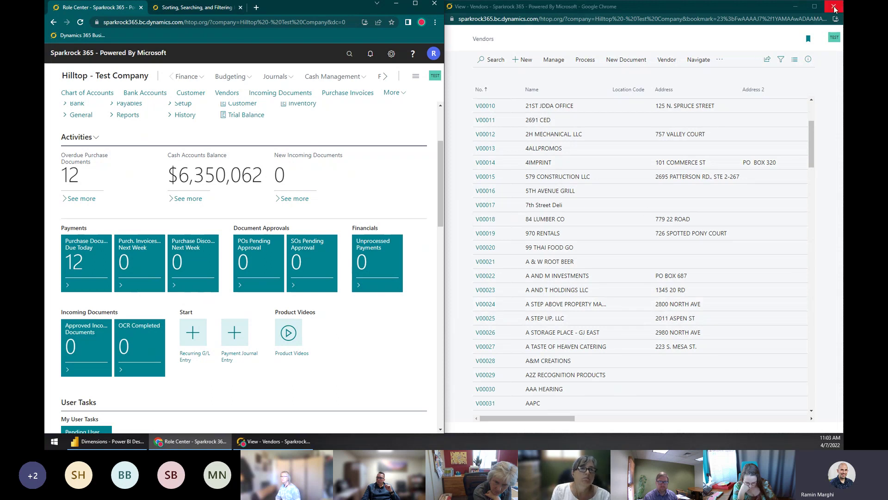
Step: Close the separate Vendors window and reopen the Vendors list through a Tell Me search for "vendors"
{"action": "left_click", "coordinate": [821, 16]}
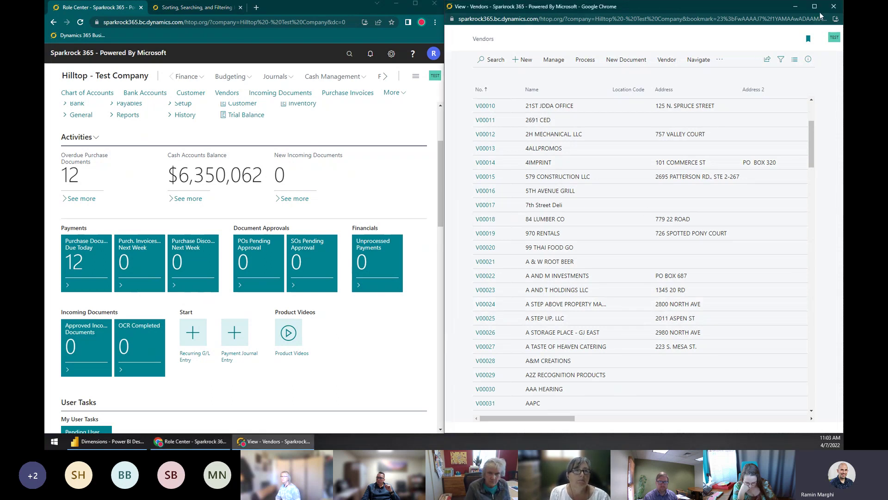
{"action": "left_click", "coordinate": [834, 6]}
{"action": "left_click", "coordinate": [749, 53]}
{"action": "type", "text": "vendors"}
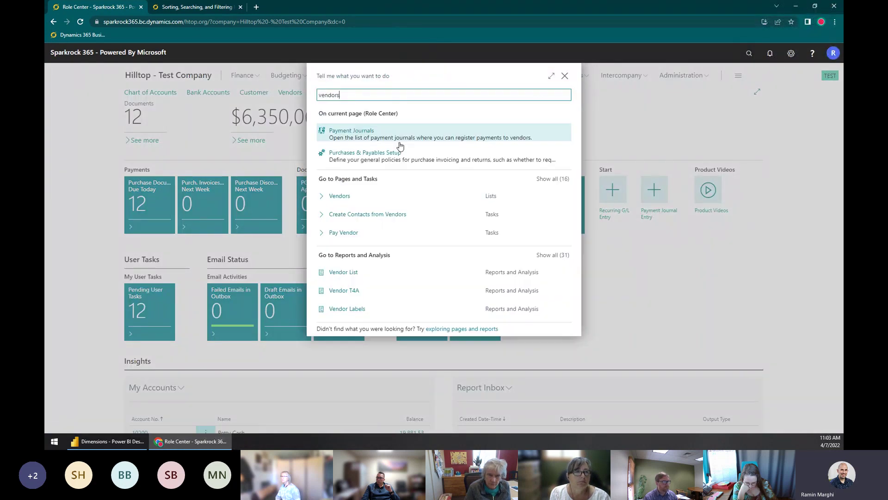
{"action": "left_click", "coordinate": [392, 197]}
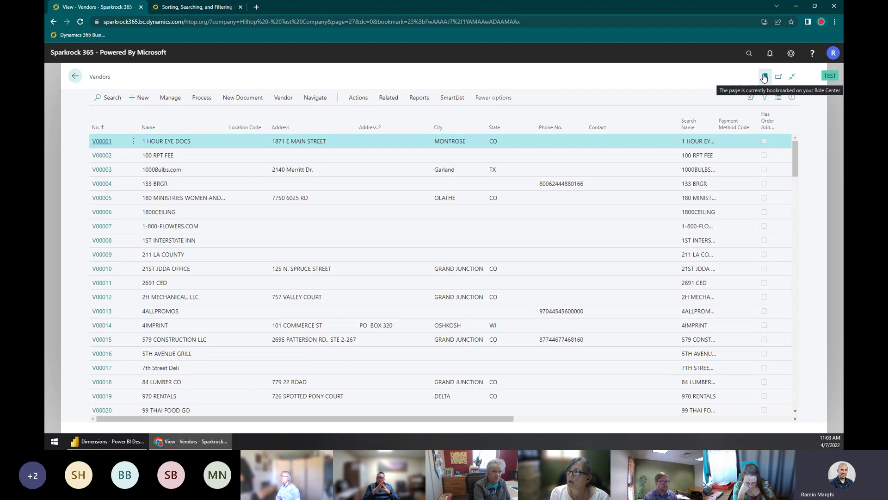
Step: Show the FactBox pane on the Vendors list, switch it to Details and view the statistics of several vendors
{"action": "left_click", "coordinate": [792, 99]}
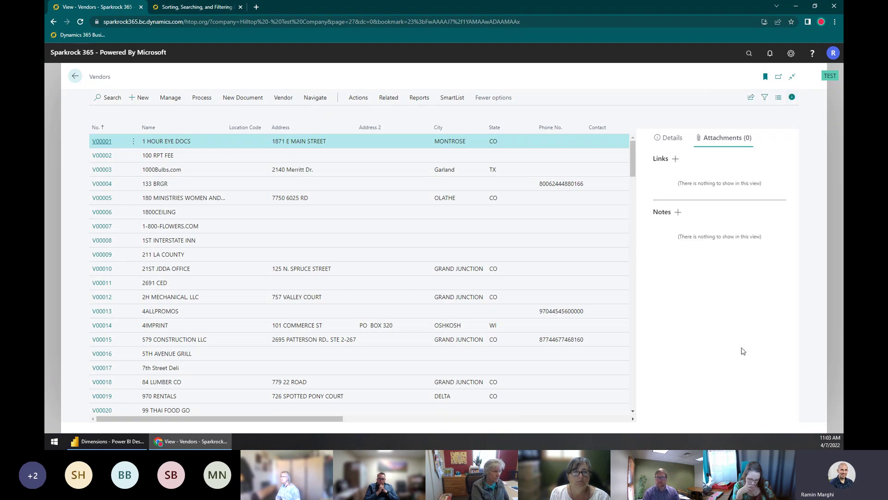
{"action": "left_click", "coordinate": [679, 138]}
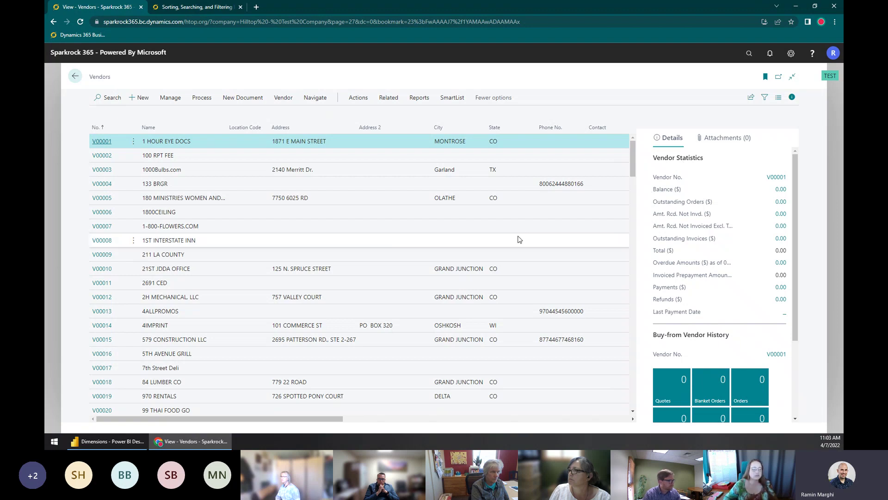
{"action": "left_click", "coordinate": [311, 197]}
{"action": "left_click", "coordinate": [330, 267]}
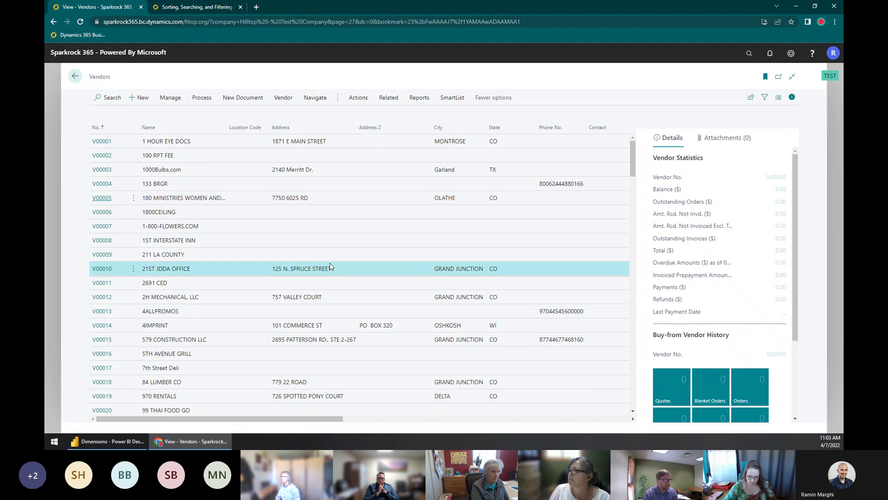
{"action": "left_click", "coordinate": [333, 319]}
{"action": "left_click", "coordinate": [324, 198]}
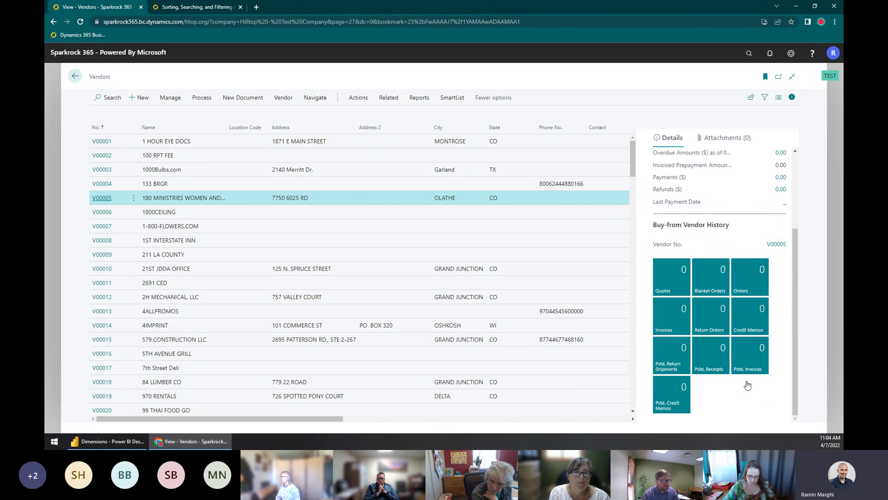
Step: Review the statistics and buy-from history of vendor 1-800-FLOWERS.COM, check its purchase orders and return to the Vendors list
{"action": "left_click", "coordinate": [453, 227]}
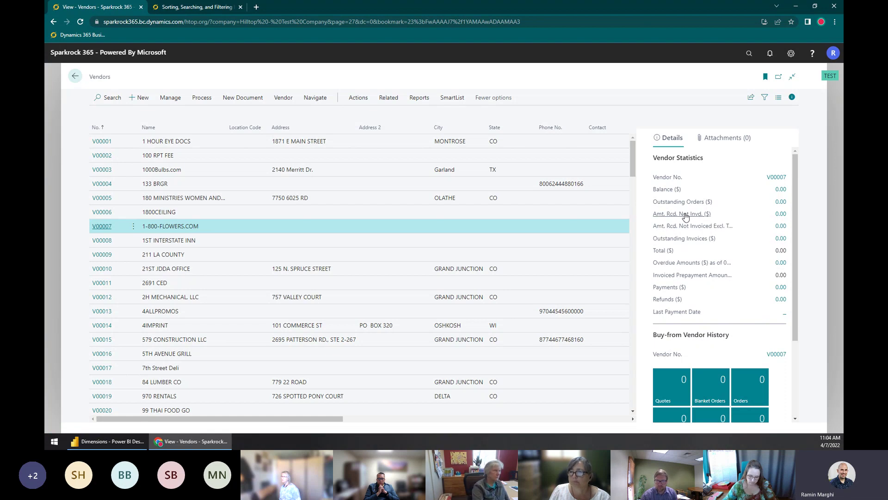
{"action": "scroll", "coordinate": [732, 218], "scroll_direction": "down", "scroll_amount": 1}
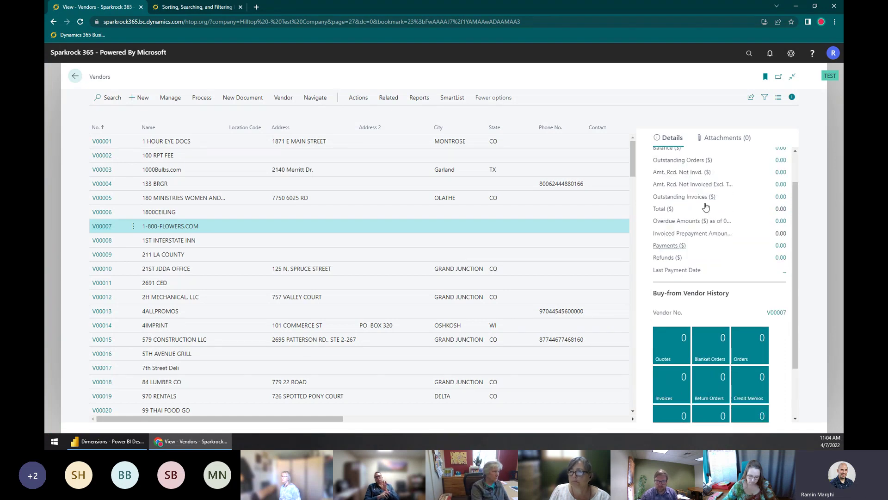
{"action": "scroll", "coordinate": [743, 250], "scroll_direction": "down", "scroll_amount": 1}
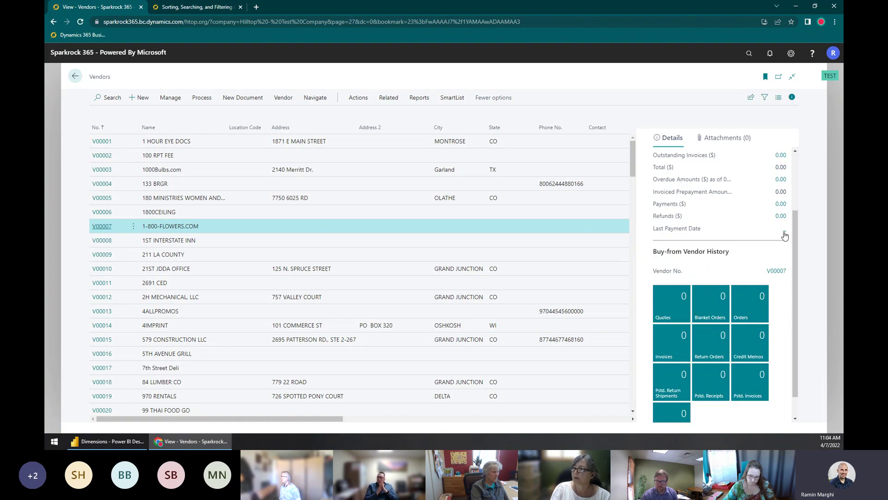
{"action": "scroll", "coordinate": [720, 275], "scroll_direction": "down", "scroll_amount": 1}
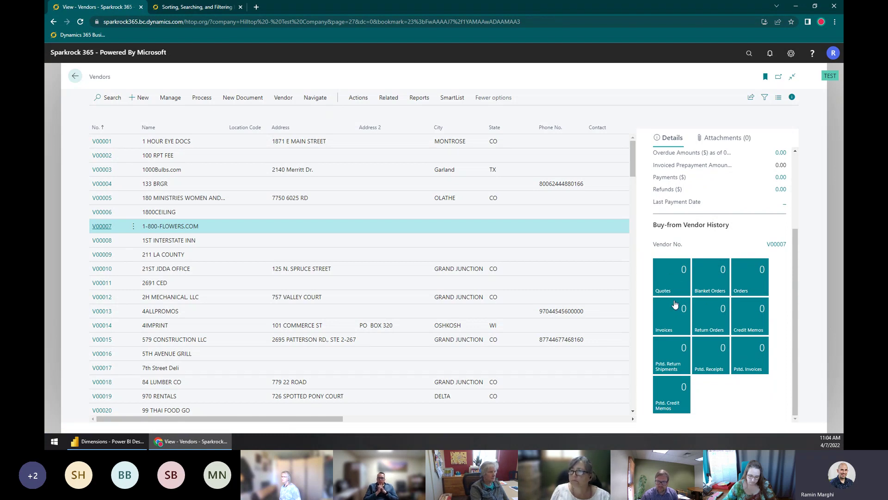
{"action": "left_click", "coordinate": [750, 277]}
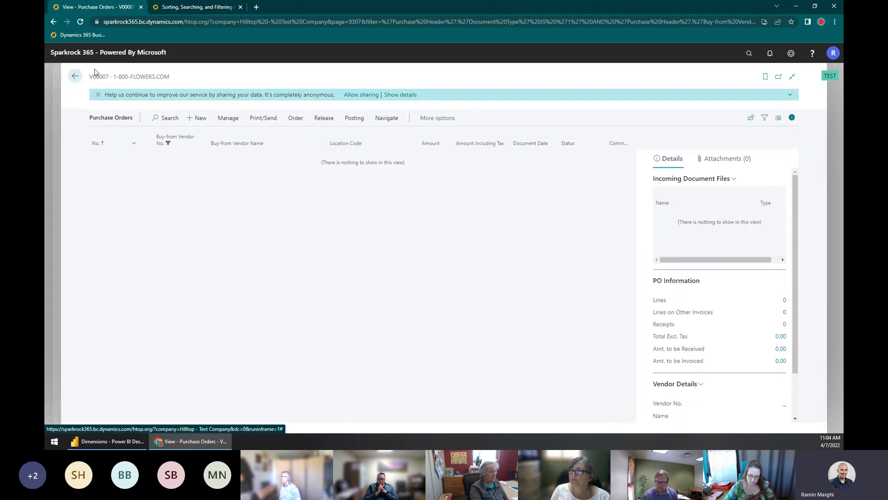
{"action": "left_click", "coordinate": [76, 77]}
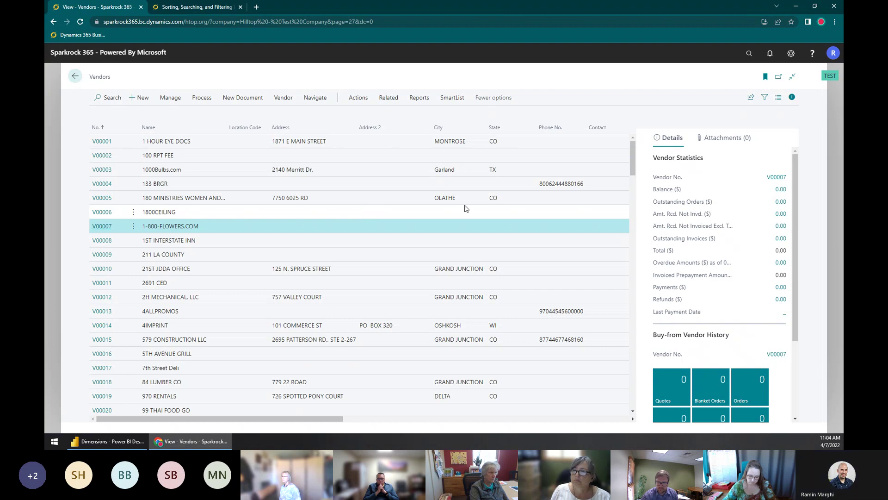
Step: Select vendor V00005 in the list and hide the FactBox pane
{"action": "left_click", "coordinate": [348, 200]}
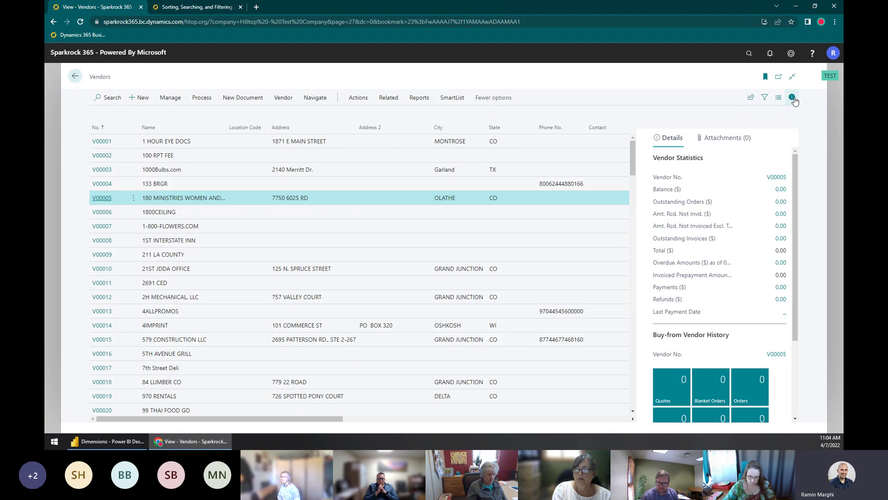
{"action": "left_click", "coordinate": [792, 97]}
{"action": "left_click", "coordinate": [793, 98]}
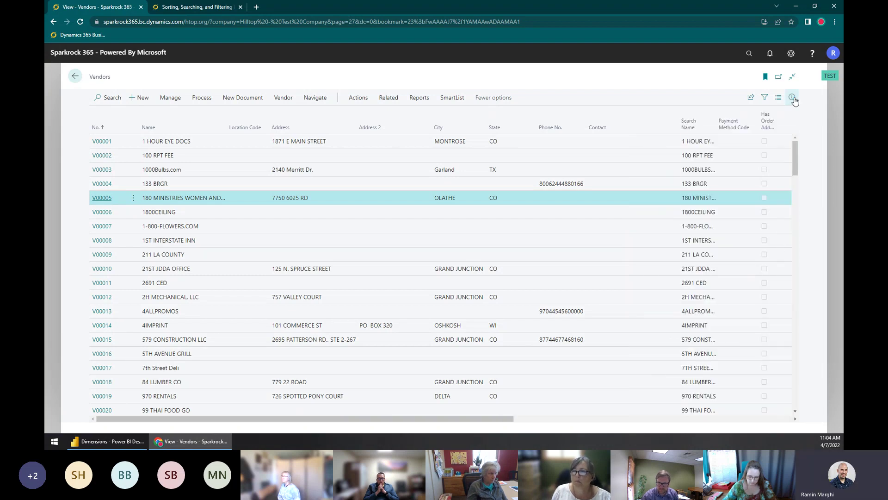
{"action": "left_click", "coordinate": [793, 98]}
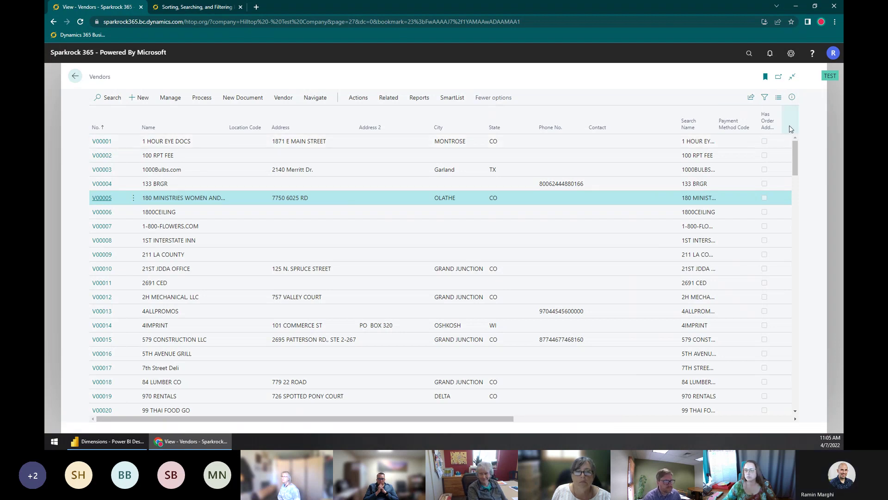
Step: Switch the Vendors list to the Tall Tiles layout and browse the vendor pictures
{"action": "left_click", "coordinate": [779, 97]}
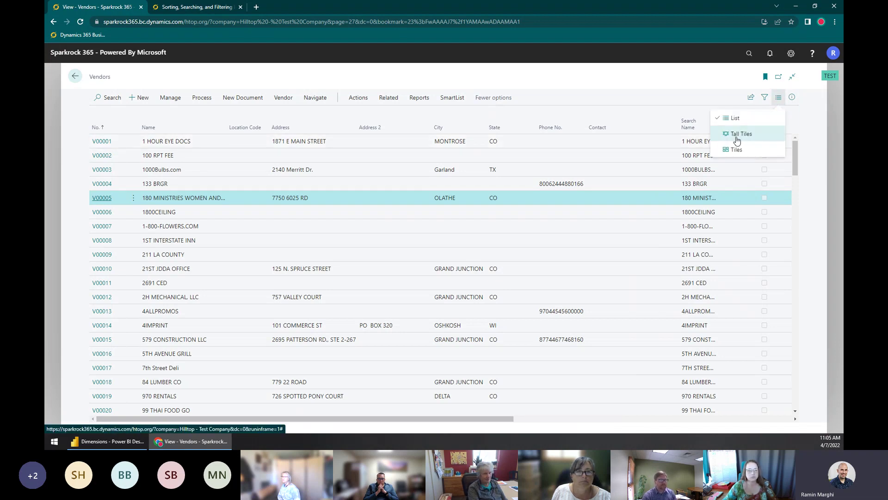
{"action": "left_click", "coordinate": [737, 138]}
{"action": "scroll", "coordinate": [259, 218], "scroll_direction": "down", "scroll_amount": 1}
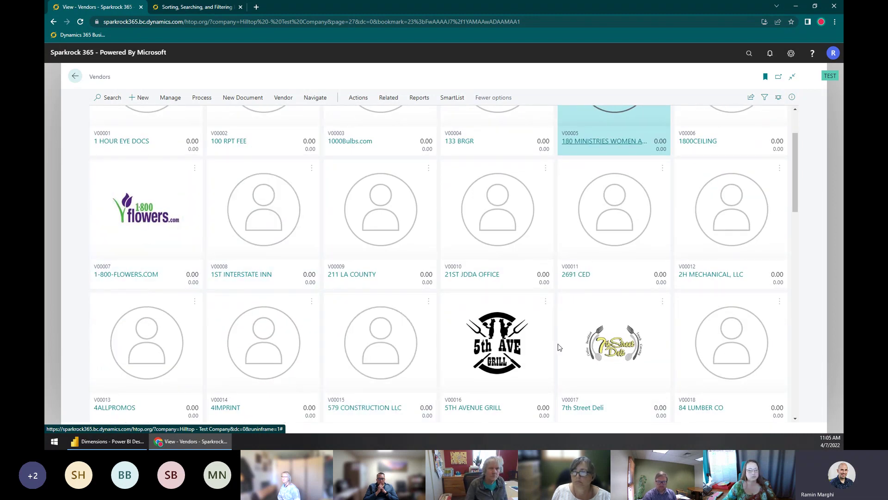
{"action": "scroll", "coordinate": [587, 241], "scroll_direction": "down", "scroll_amount": 3}
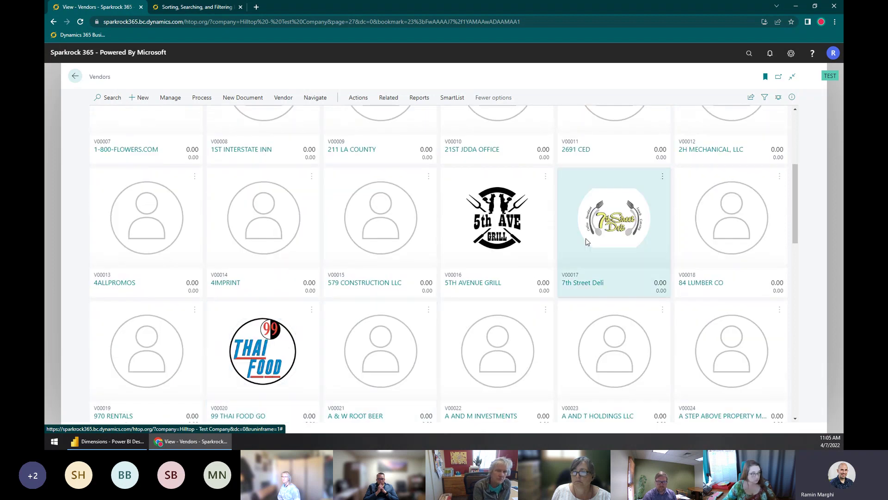
{"action": "scroll", "coordinate": [512, 277], "scroll_direction": "up", "scroll_amount": 1}
{"action": "scroll", "coordinate": [512, 278], "scroll_direction": "up", "scroll_amount": 5}
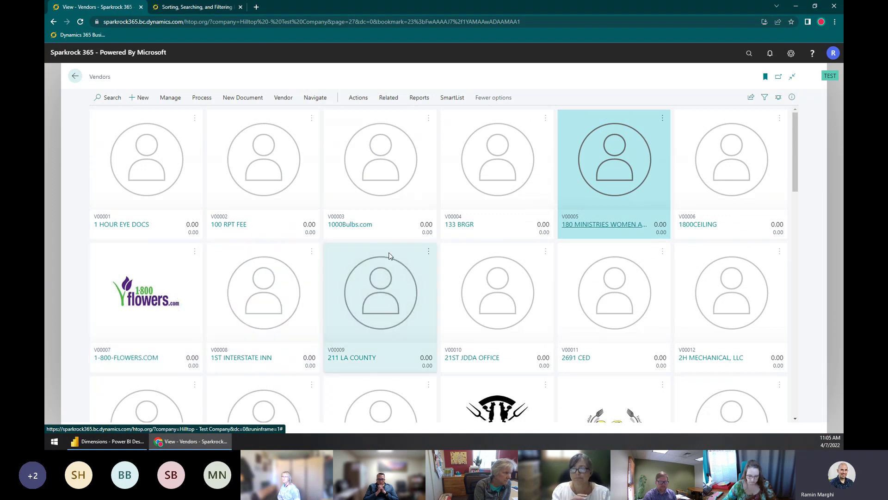
{"action": "scroll", "coordinate": [516, 313], "scroll_direction": "down", "scroll_amount": 3}
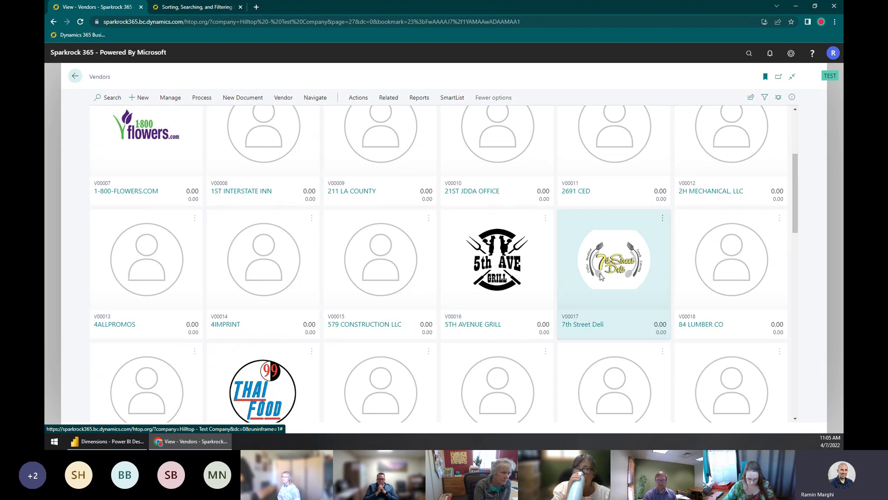
{"action": "scroll", "coordinate": [587, 259], "scroll_direction": "up", "scroll_amount": 2}
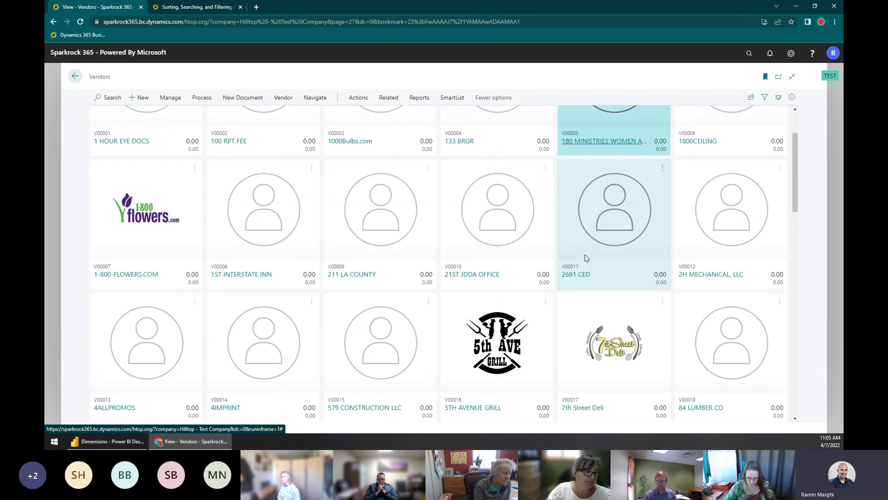
{"action": "scroll", "coordinate": [622, 222], "scroll_direction": "down", "scroll_amount": 2}
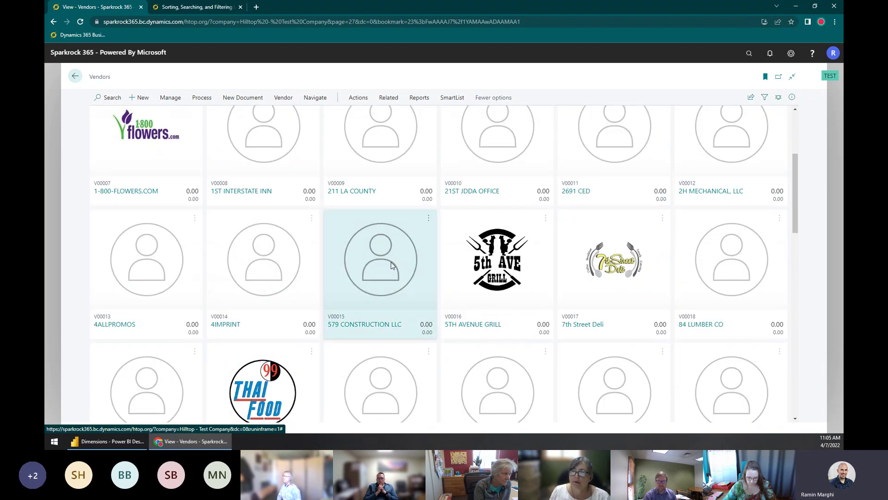
{"action": "scroll", "coordinate": [124, 229], "scroll_direction": "up", "scroll_amount": 2}
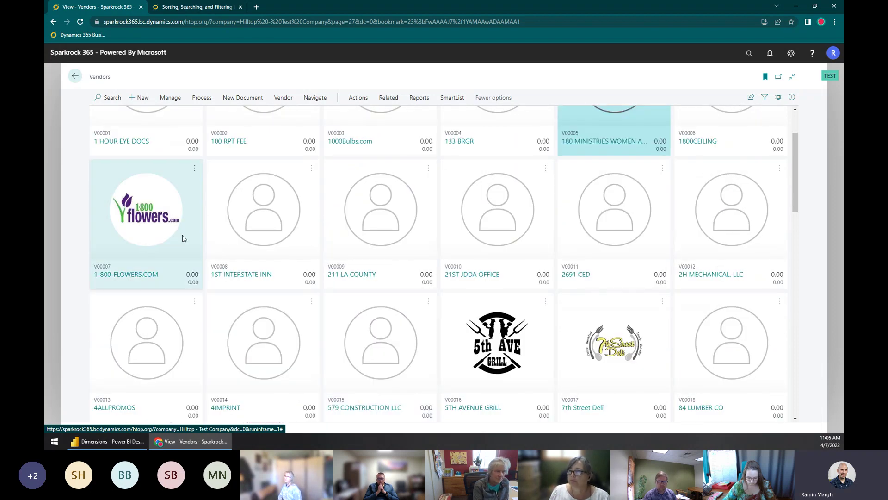
{"action": "scroll", "coordinate": [539, 248], "scroll_direction": "up", "scroll_amount": 2}
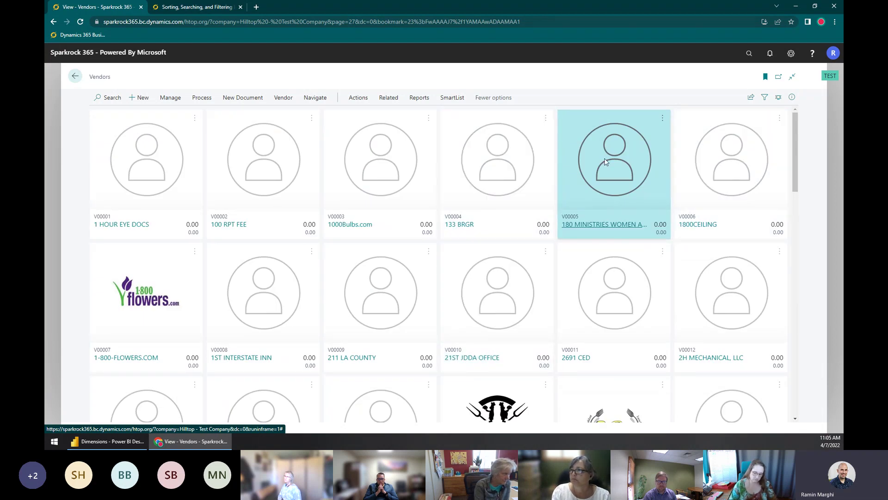
Step: Return the vendors to the List layout and check the sharing options without choosing one
{"action": "left_click", "coordinate": [777, 98]}
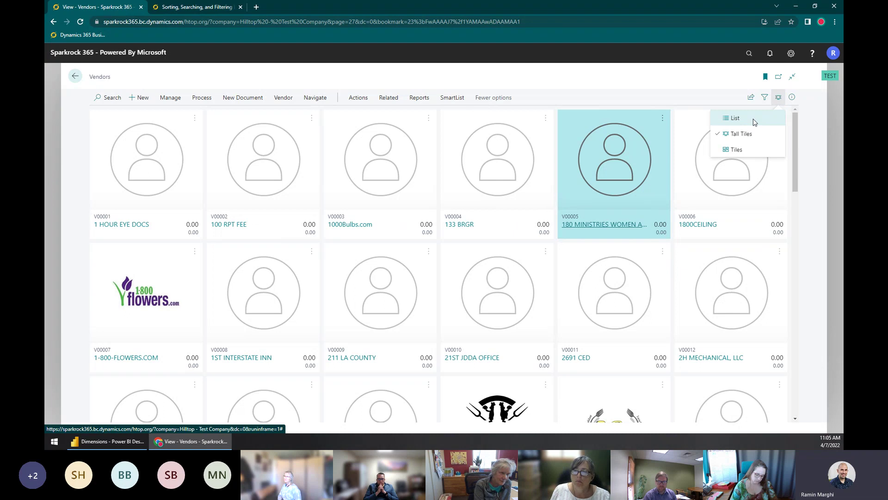
{"action": "left_click", "coordinate": [755, 122]}
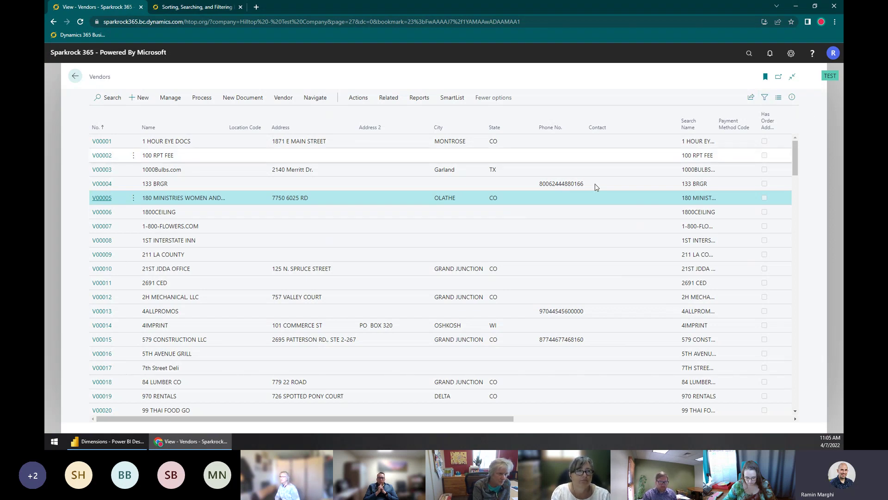
{"action": "left_click", "coordinate": [752, 98]}
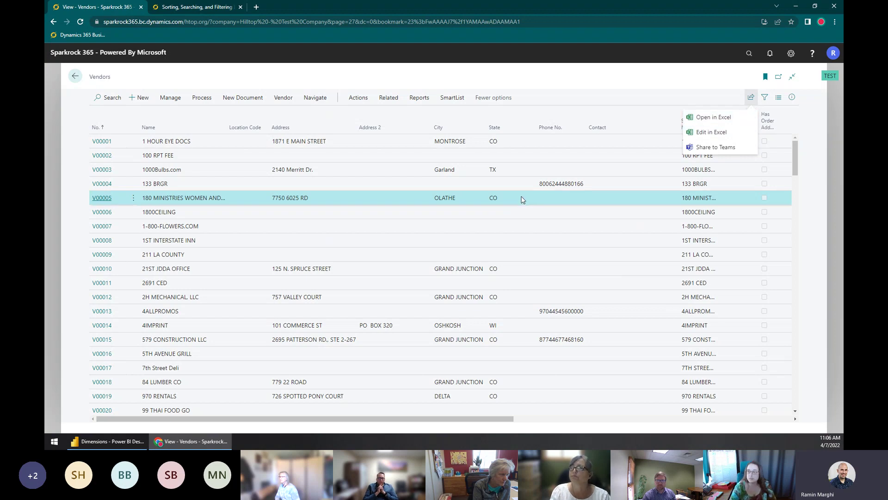
{"action": "left_click", "coordinate": [390, 183]}
Step: Select the vendor rows V00002 through V00012 together, and drop the multiple selection by selecting only 1-800-FLOWERS.COM
{"action": "left_click", "coordinate": [381, 160]}
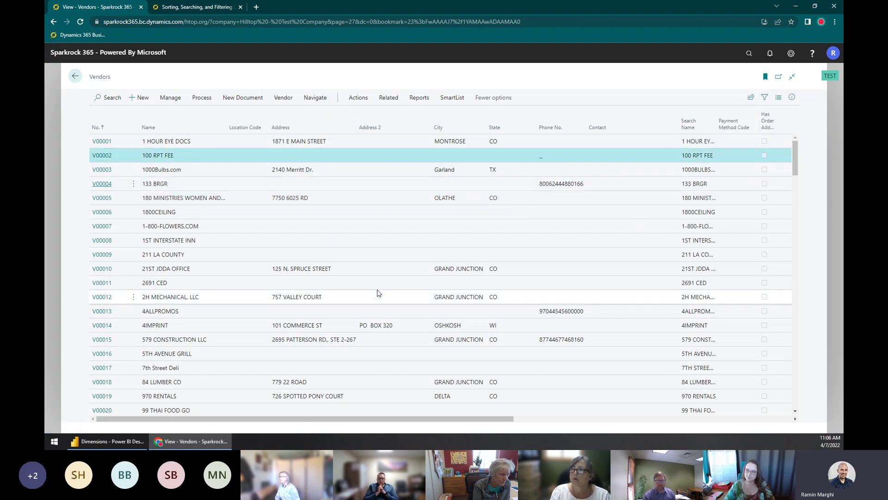
{"action": "left_click", "coordinate": [376, 295], "text": "shift"}
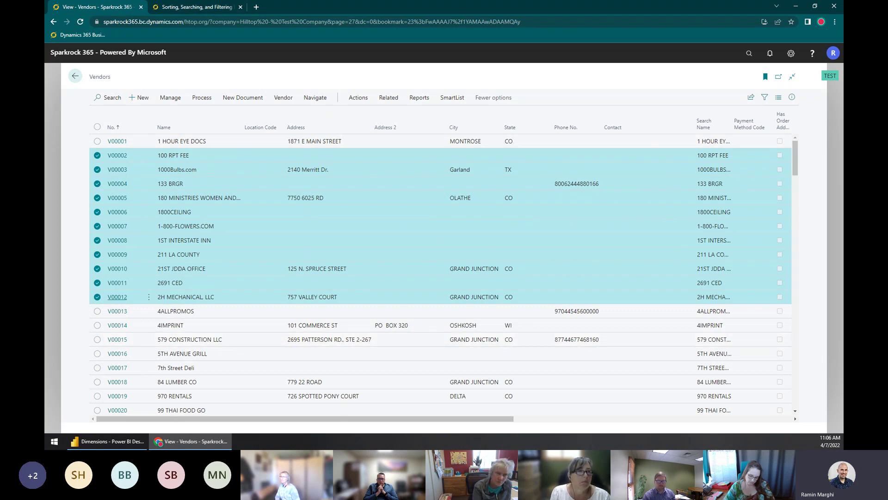
{"action": "left_click", "coordinate": [511, 229]}
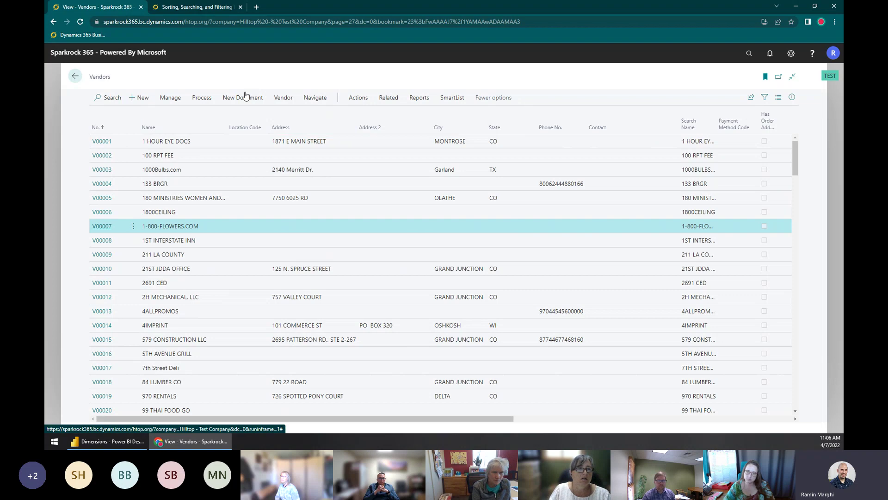
Step: Search the Vendors list for "Market" and open the ledger entries behind ELEGANT MARKETPLACE's balance from its vendor statistics
{"action": "left_click", "coordinate": [111, 97]}
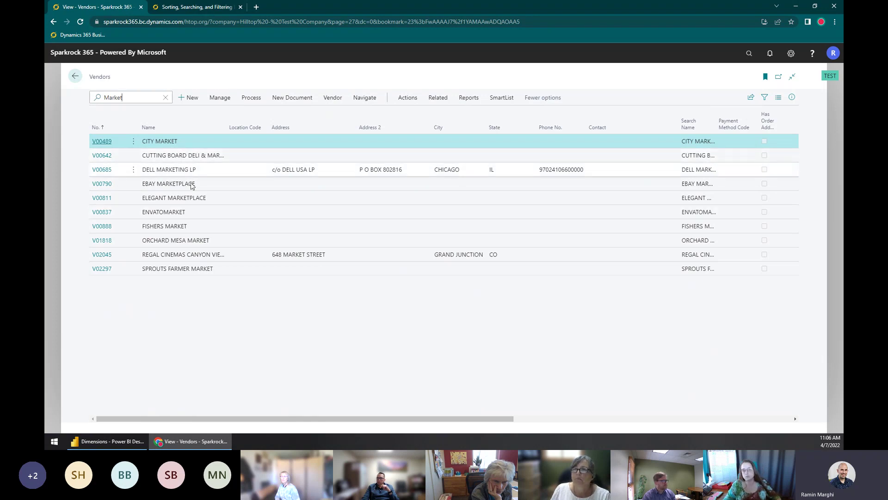
{"action": "left_click", "coordinate": [193, 204]}
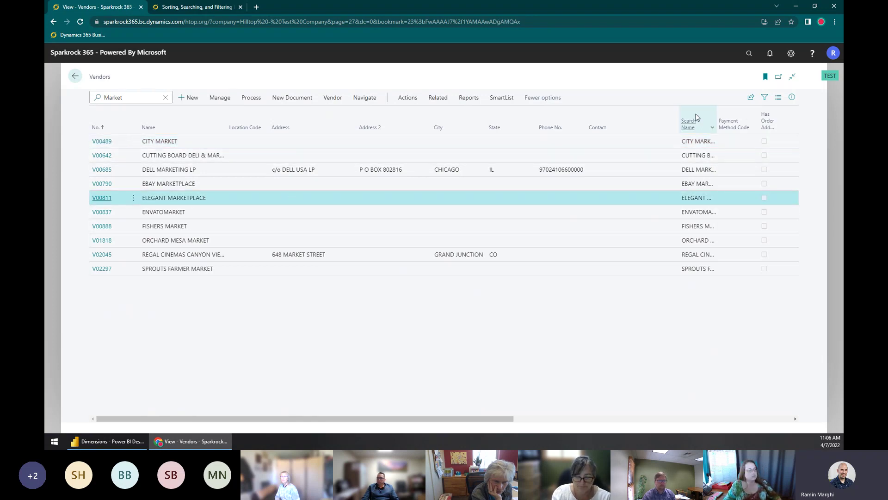
{"action": "left_click", "coordinate": [792, 98]}
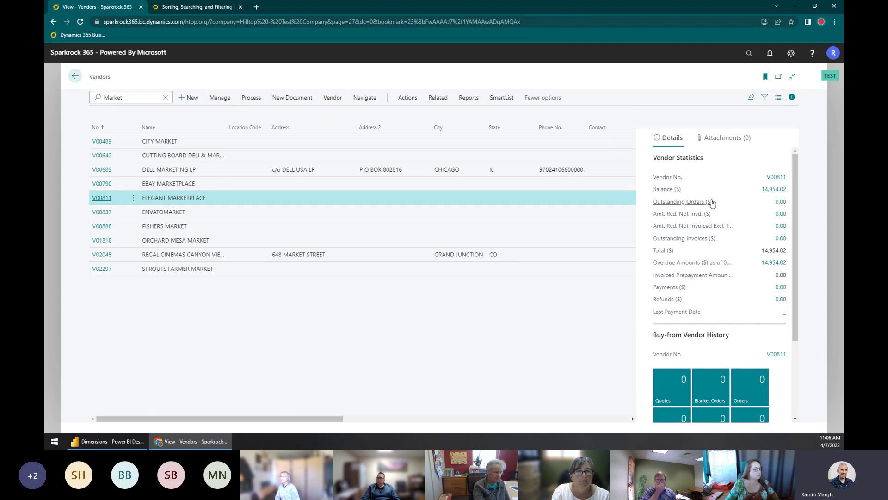
{"action": "left_click", "coordinate": [772, 191]}
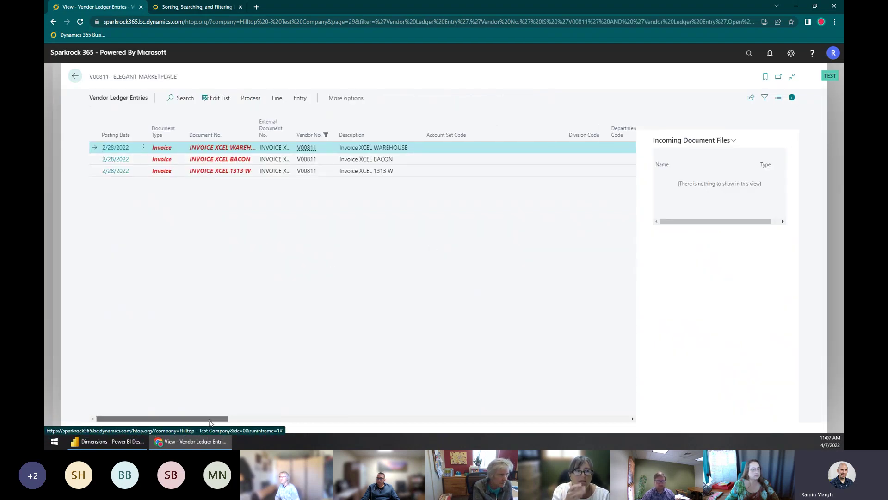
Step: Review the amount and due date columns of ELEGANT MARKETPLACE's ledger entries and return to the Vendors list
{"action": "left_click_drag", "start_coordinate": [212, 419], "coordinate": [327, 419]}
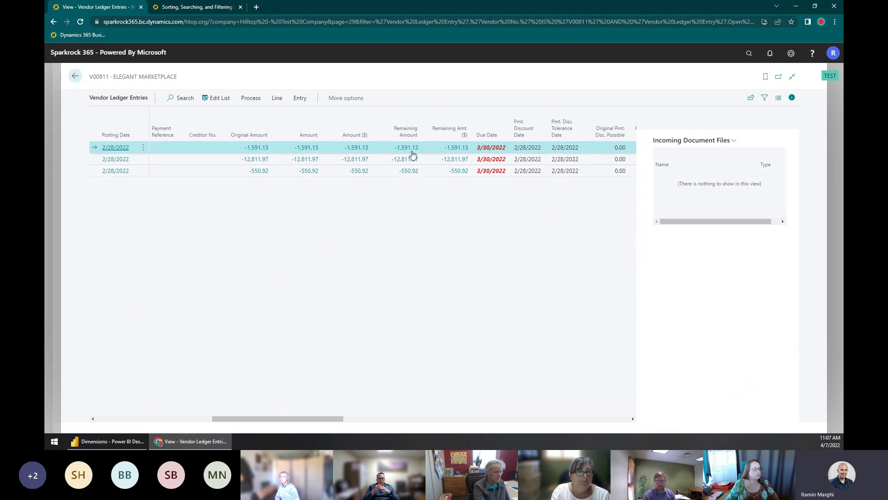
{"action": "left_click_drag", "start_coordinate": [293, 419], "coordinate": [180, 425]}
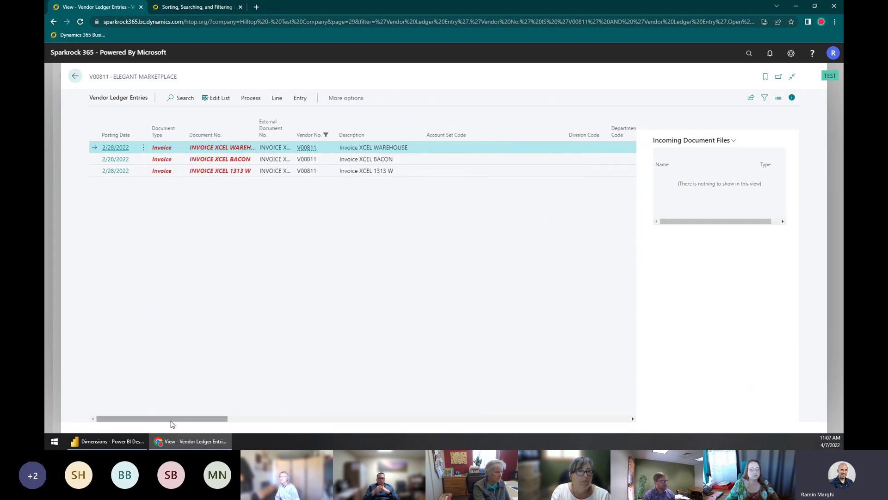
{"action": "left_click", "coordinate": [76, 76]}
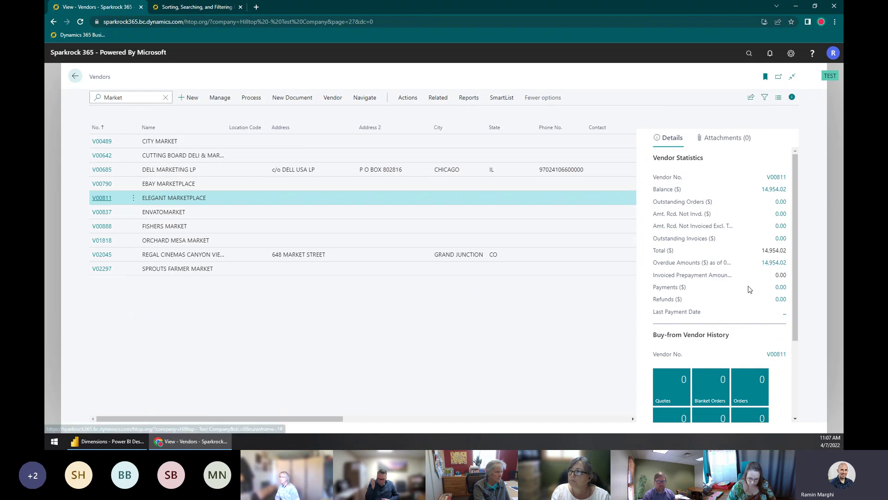
Step: Look over ELEGANT MARKETPLACE's purchase history, hide the Vendors list's FactBox pane and clear the "Market" search
{"action": "scroll", "coordinate": [747, 291], "scroll_direction": "down", "scroll_amount": 3}
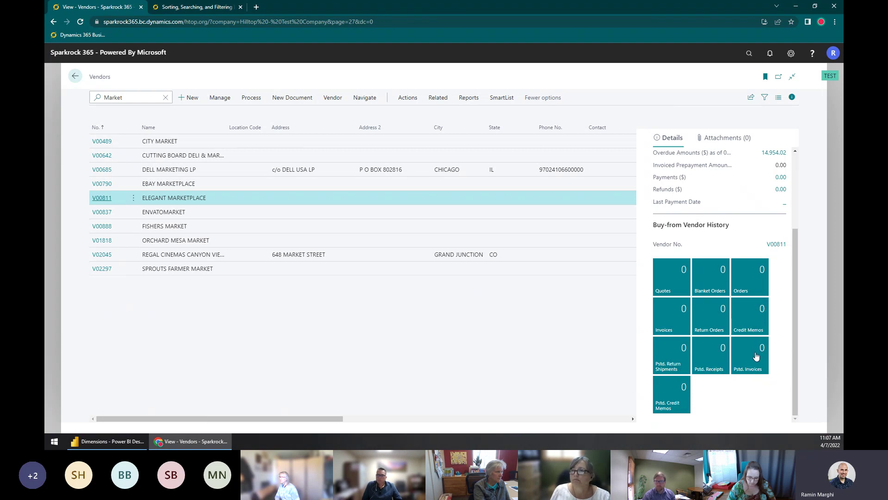
{"action": "scroll", "coordinate": [676, 293], "scroll_direction": "up", "scroll_amount": 3}
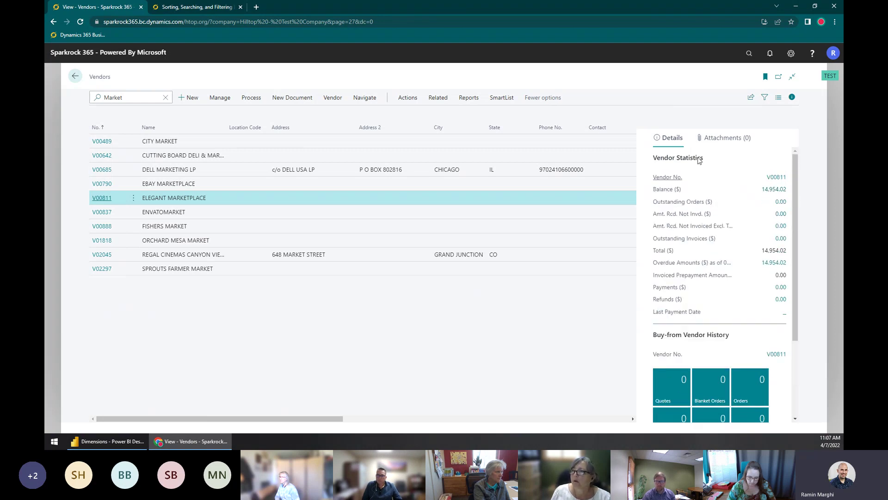
{"action": "left_click", "coordinate": [793, 97]}
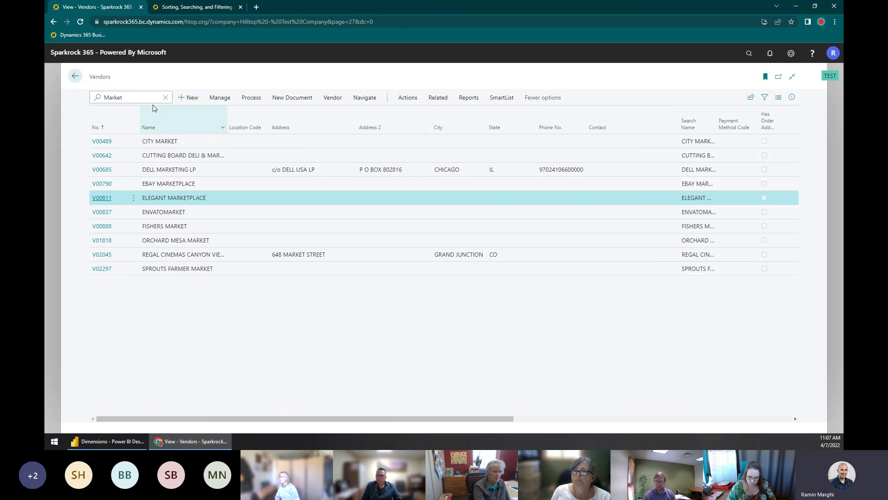
{"action": "double_click", "coordinate": [121, 97]}
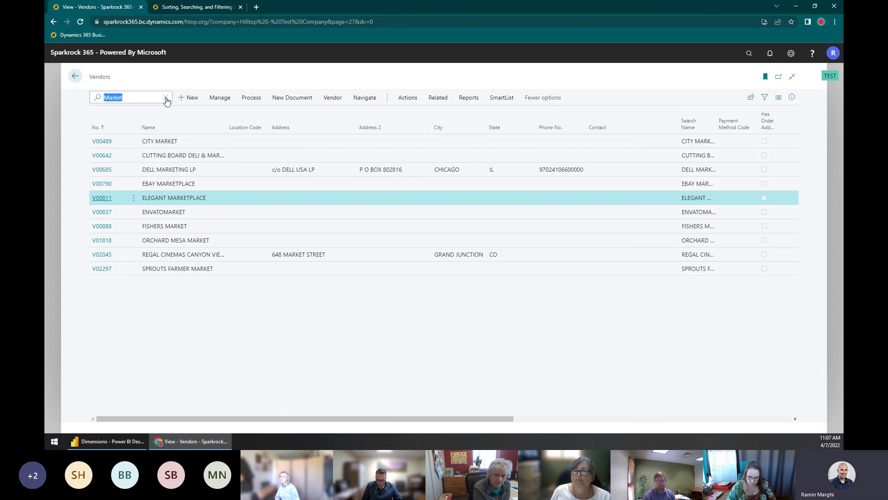
{"action": "left_click", "coordinate": [198, 174]}
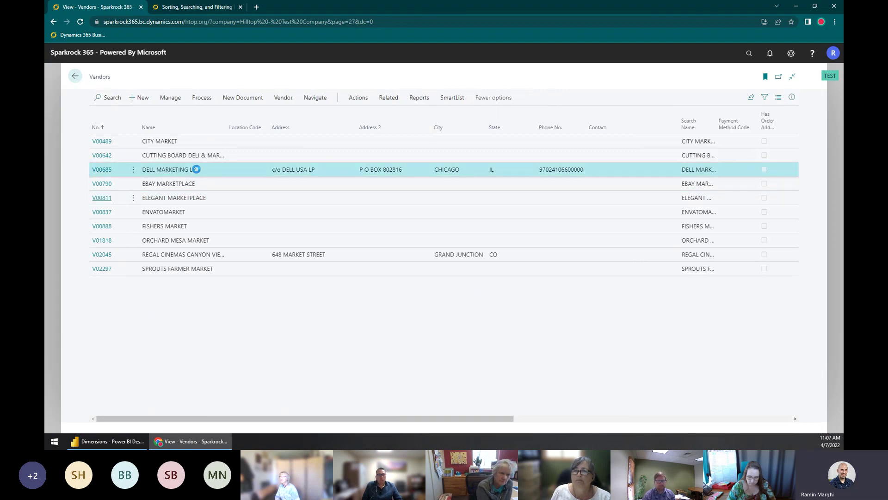
Step: Sort the Vendors list ascending by Name and by Address, and return it to ascending No. order
{"action": "left_click", "coordinate": [221, 129]}
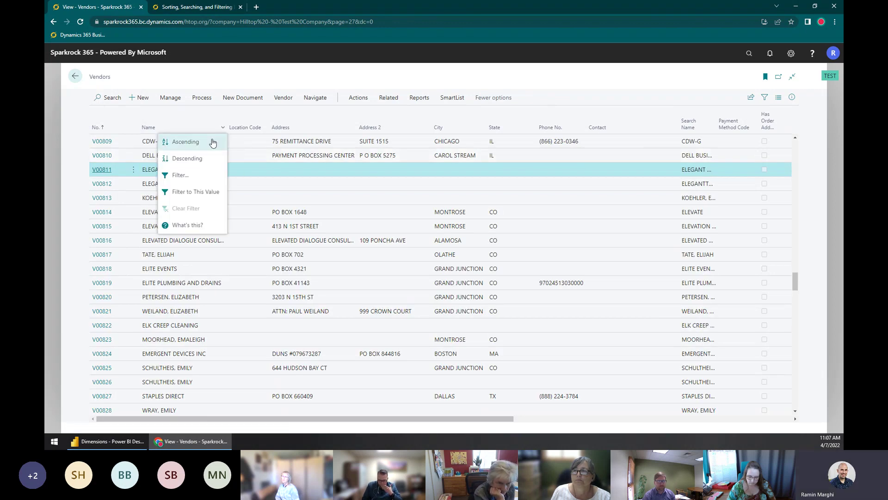
{"action": "left_click", "coordinate": [212, 142]}
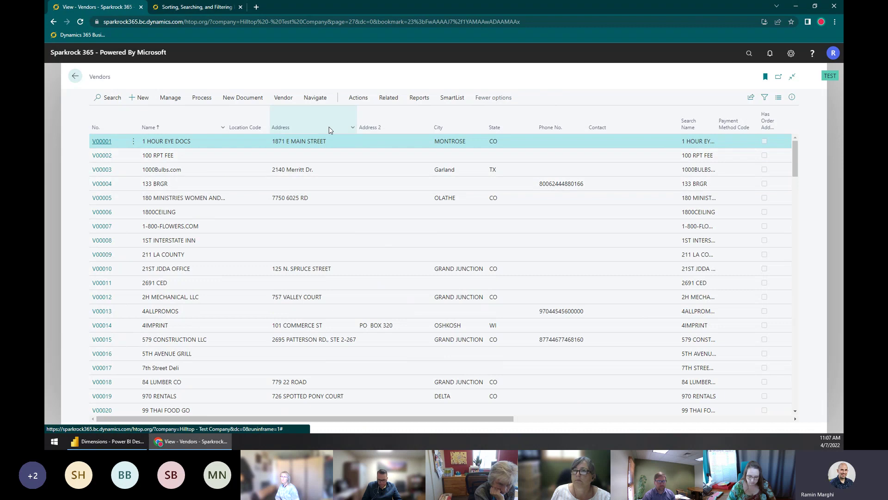
{"action": "left_click", "coordinate": [353, 128]}
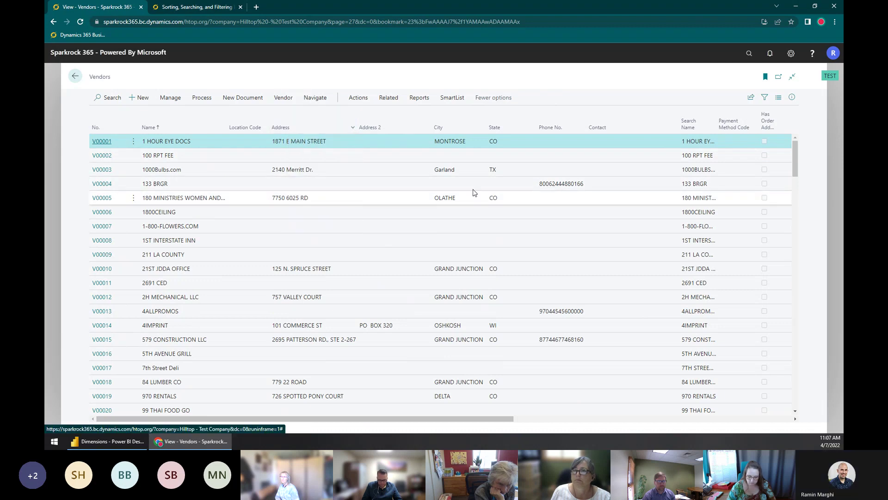
{"action": "left_click", "coordinate": [122, 128]}
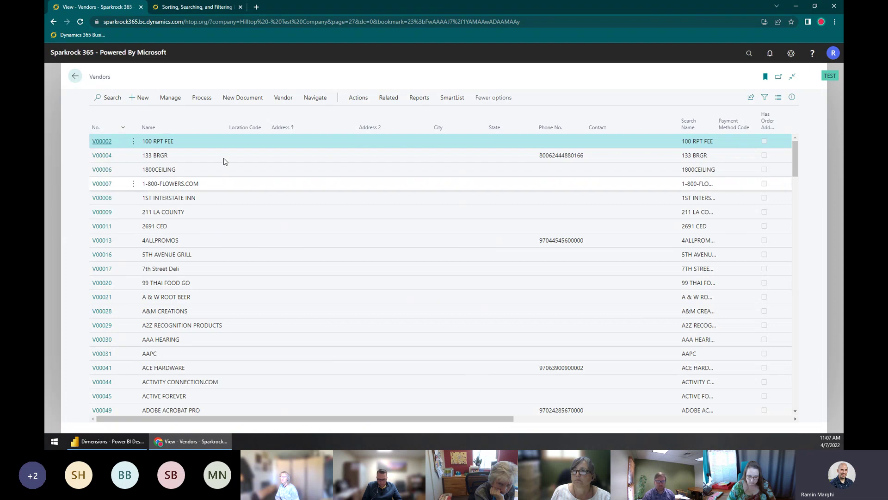
{"action": "left_click", "coordinate": [254, 198]}
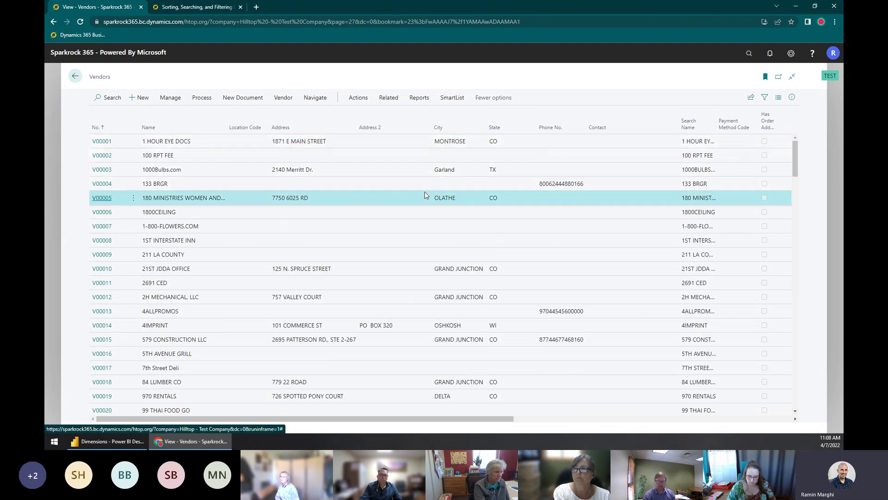
Step: Start personalizing the Vendors list and move its freeze pane boundary to just after the Name column
{"action": "left_click", "coordinate": [791, 53]}
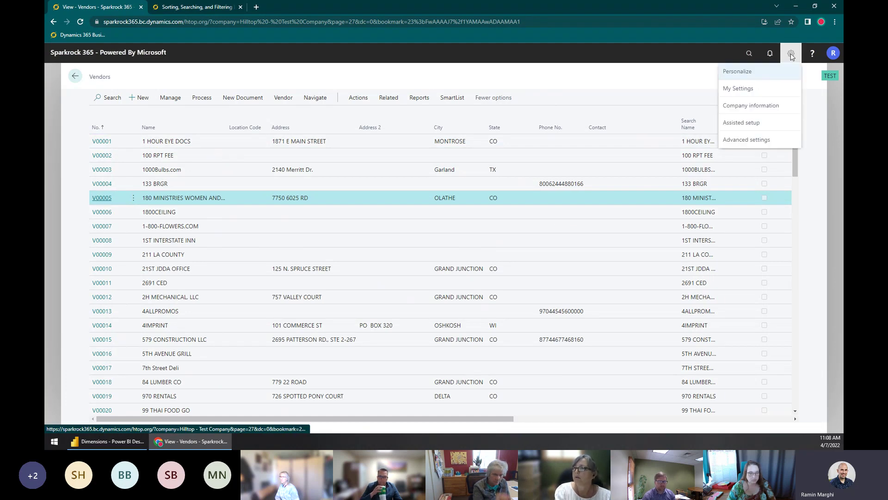
{"action": "left_click", "coordinate": [764, 71]}
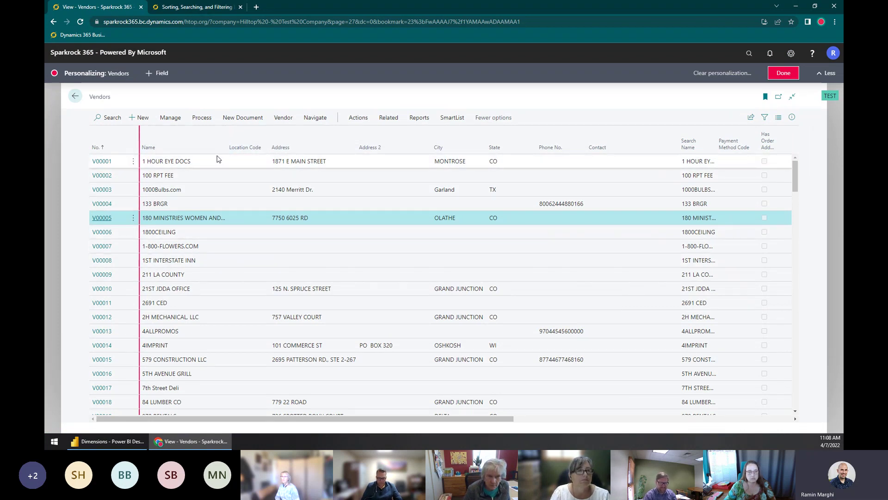
{"action": "left_click", "coordinate": [226, 134]}
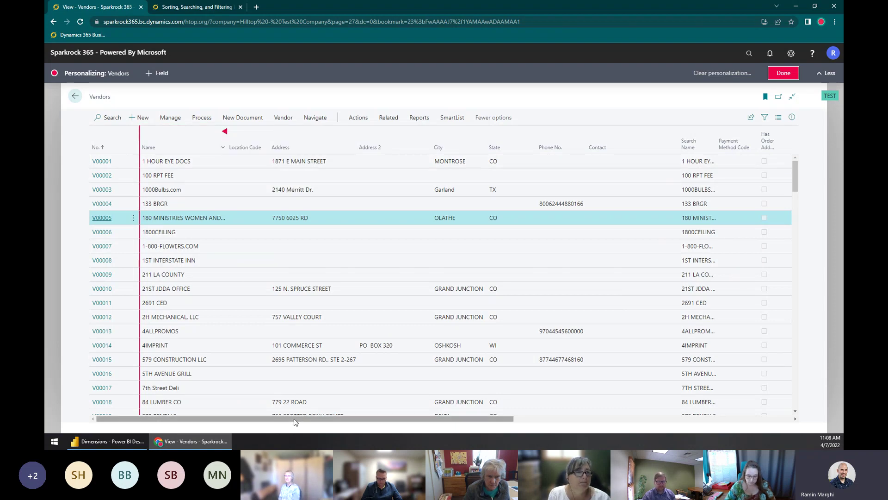
{"action": "left_click_drag", "start_coordinate": [302, 419], "coordinate": [320, 430]}
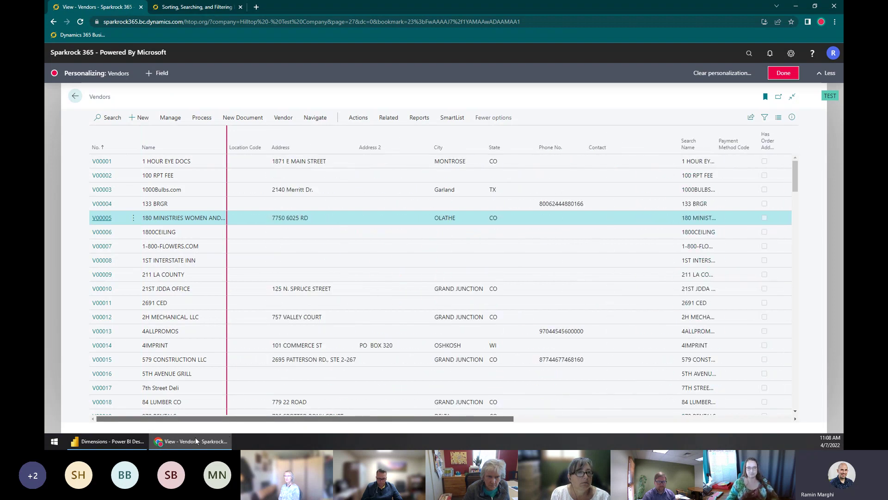
Step: Hide the Location Code column and move the Balance ($) column directly after Name
{"action": "left_click", "coordinate": [267, 134]}
{"action": "left_click", "coordinate": [286, 175]}
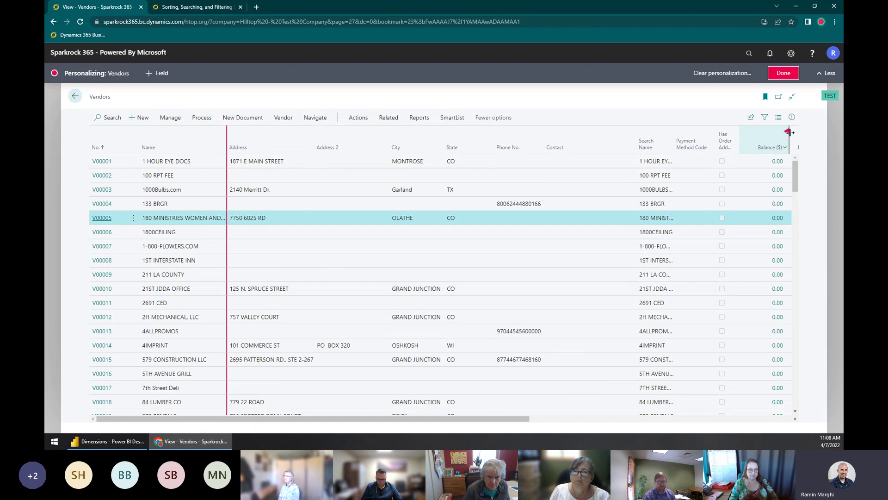
{"action": "mouse_move", "coordinate": [789, 135]}
{"action": "left_mouse_down"}
{"action": "mouse_move", "coordinate": [172, 145]}
{"action": "mouse_move", "coordinate": [304, 142]}
{"action": "mouse_move", "coordinate": [223, 147]}
{"action": "mouse_move", "coordinate": [368, 236]}
{"action": "left_mouse_up"}
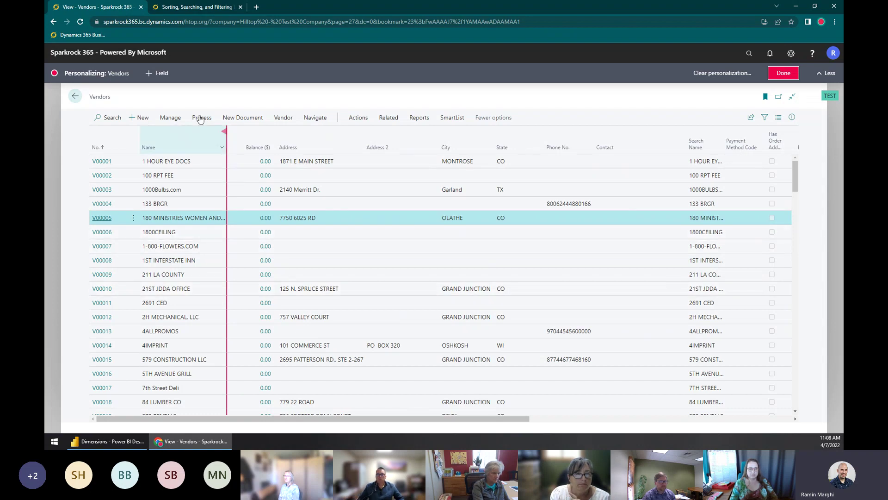
Step: Add the Email field to the Vendors list between Phone No. and Contact, and finish personalizing
{"action": "left_click", "coordinate": [158, 75]}
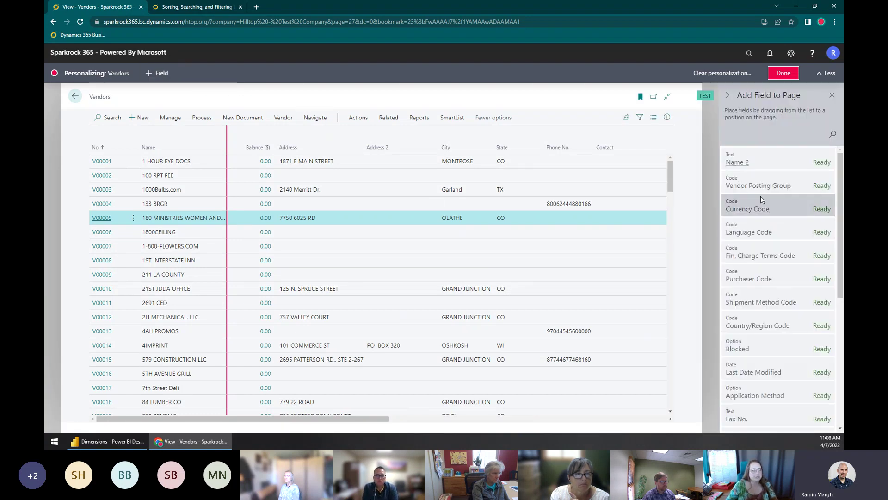
{"action": "scroll", "coordinate": [784, 347], "scroll_direction": "down", "scroll_amount": 5}
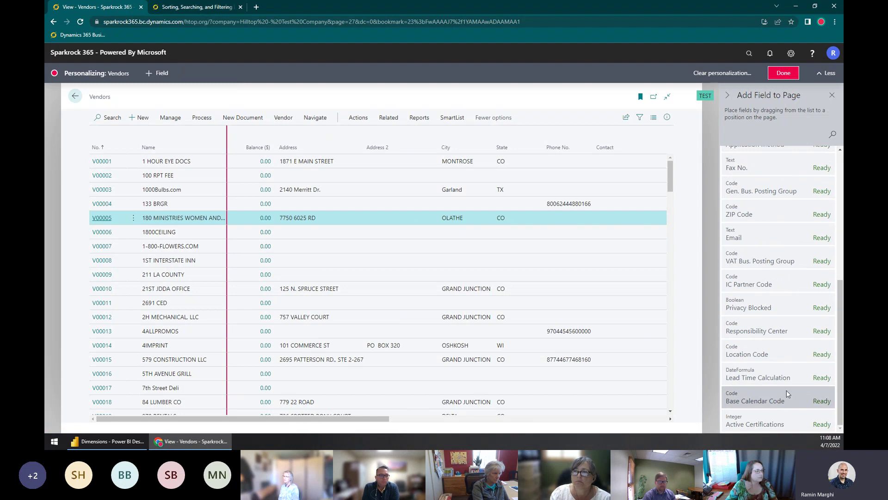
{"action": "scroll", "coordinate": [778, 361], "scroll_direction": "up", "scroll_amount": 5}
{"action": "scroll", "coordinate": [767, 335], "scroll_direction": "down", "scroll_amount": 3}
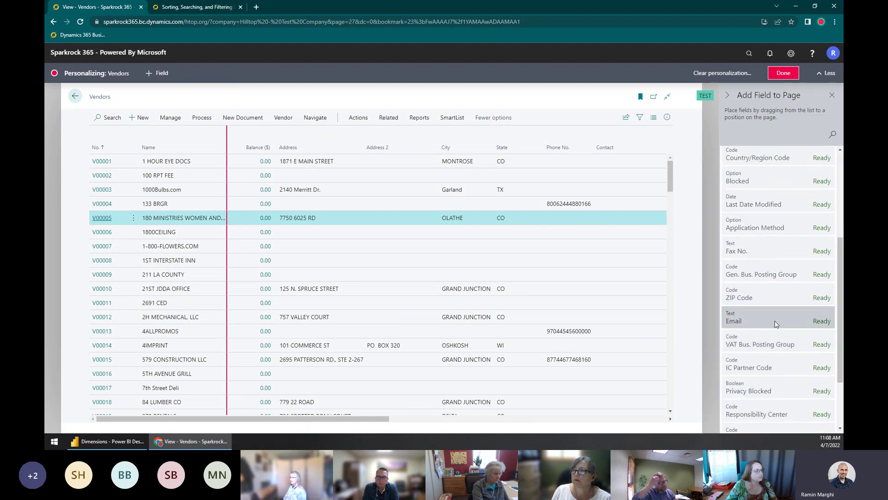
{"action": "mouse_move", "coordinate": [804, 328]}
{"action": "left_mouse_down"}
{"action": "mouse_move", "coordinate": [595, 161]}
{"action": "mouse_move", "coordinate": [565, 148]}
{"action": "mouse_move", "coordinate": [467, 139]}
{"action": "left_mouse_up"}
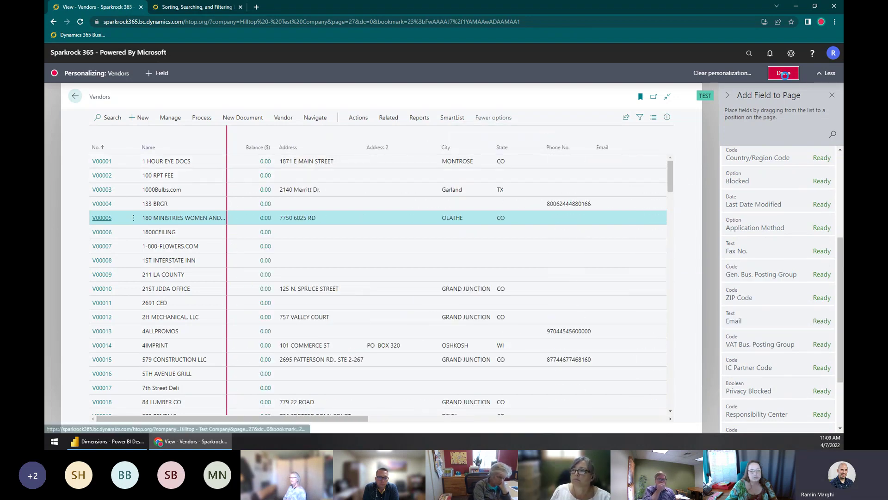
Step: Sort the Vendors list ascending by Email and check the sharing options without choosing one
{"action": "scroll", "coordinate": [624, 293], "scroll_direction": "down", "scroll_amount": 20}
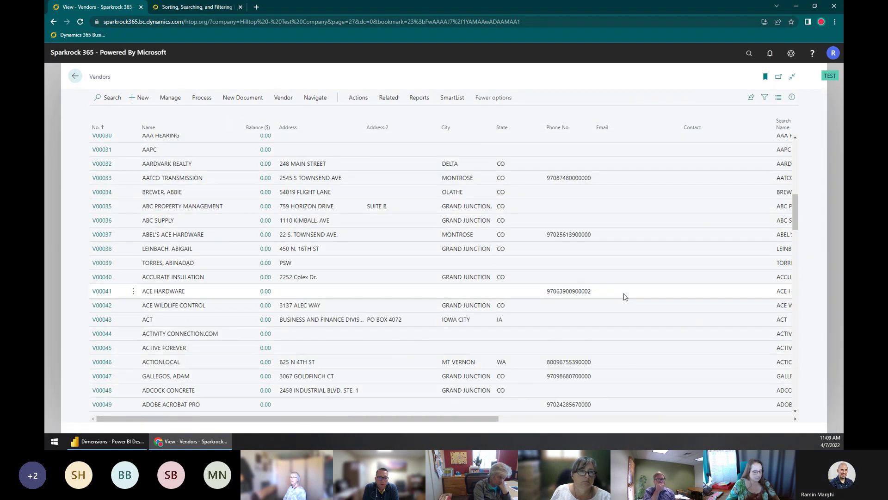
{"action": "scroll", "coordinate": [624, 296], "scroll_direction": "up", "scroll_amount": 15}
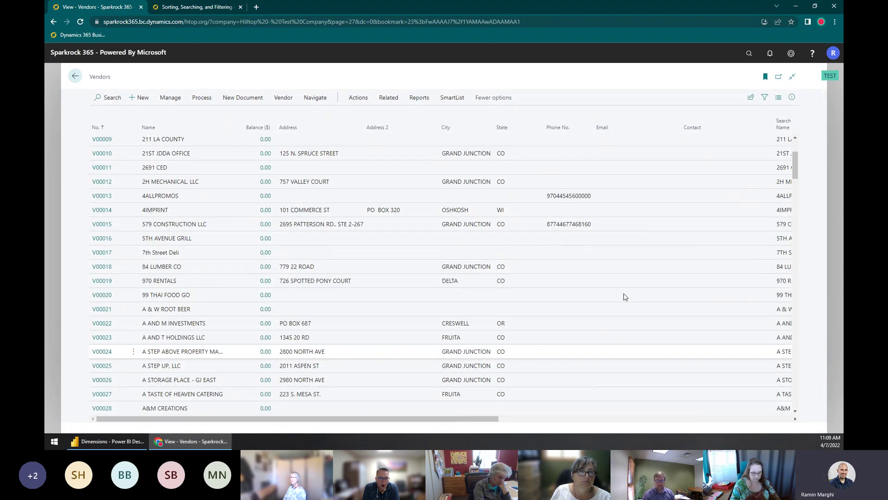
{"action": "left_click", "coordinate": [677, 127]}
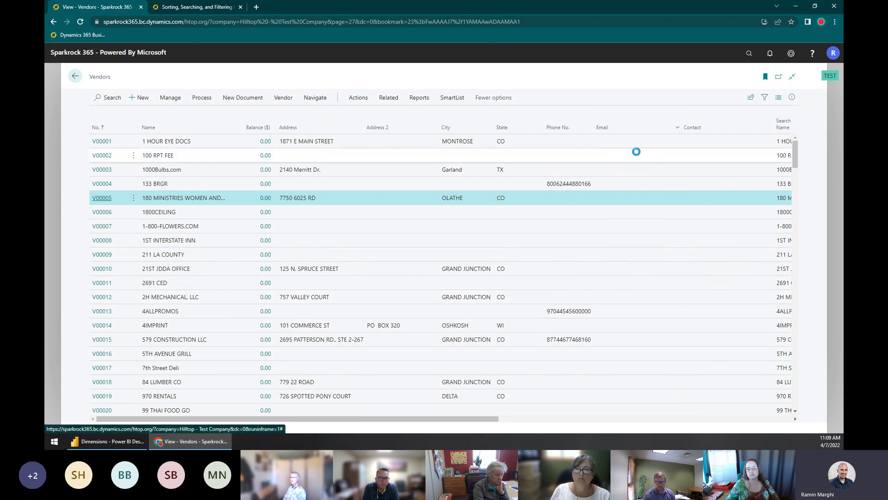
{"action": "left_click", "coordinate": [752, 97]}
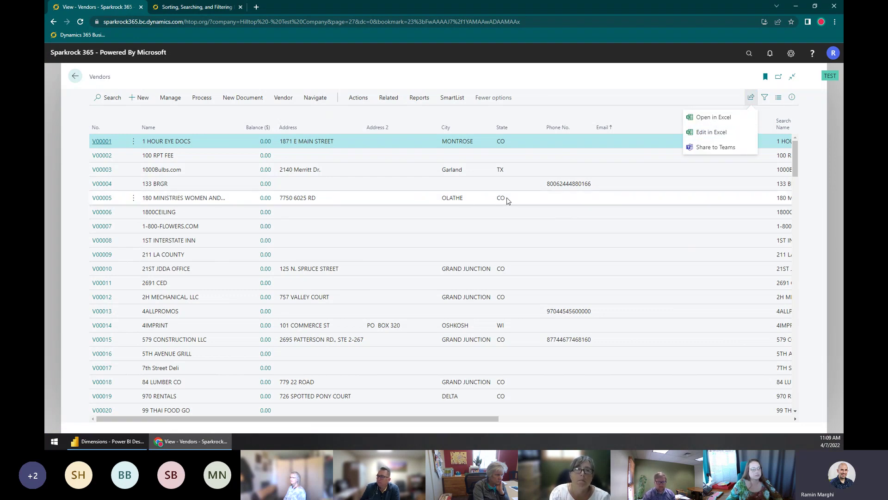
Step: Search the Vendors list for "Market" and open the ledger entries behind ELEGANT MARKETPLACE's amount in the Balance ($) column
{"action": "left_click", "coordinate": [110, 96]}
{"action": "type", "text": "Market"}
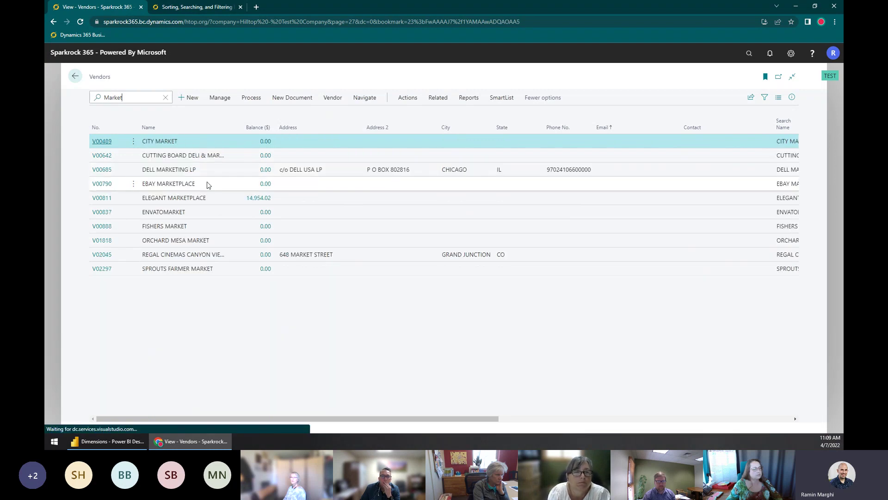
{"action": "left_click", "coordinate": [255, 199]}
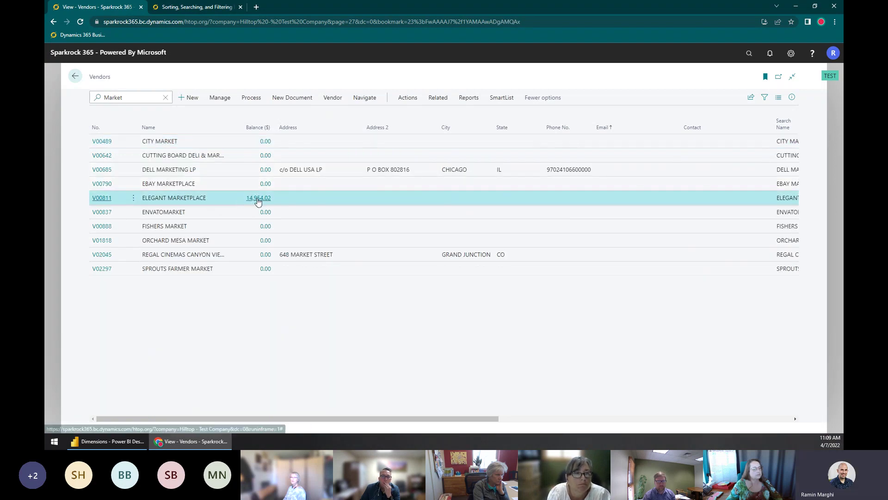
{"action": "left_click", "coordinate": [258, 199]}
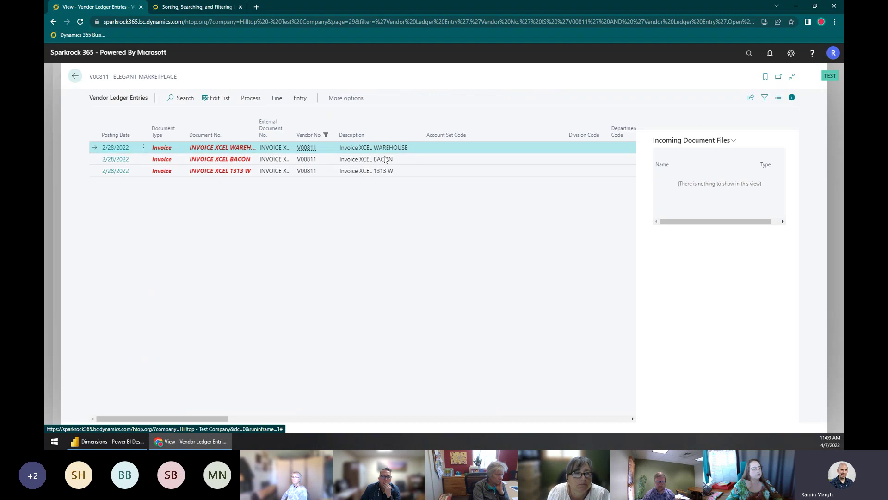
Step: Open ELEGANT MARKETPLACE's vendor ledger entries in Excel
{"action": "left_click", "coordinate": [751, 98]}
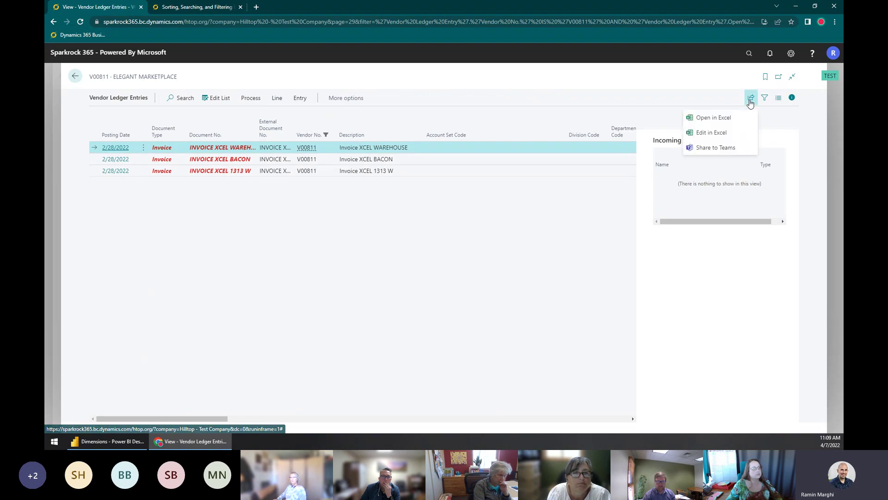
{"action": "left_click", "coordinate": [727, 117]}
{"action": "left_click", "coordinate": [90, 420]}
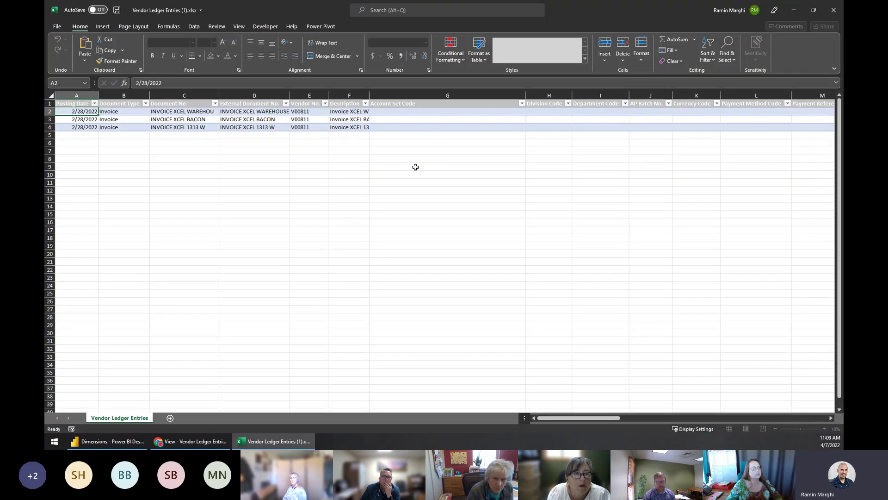
Step: Insert a Document Type slicer for the vendor ledger entries table and delete it again
{"action": "left_click", "coordinate": [229, 114]}
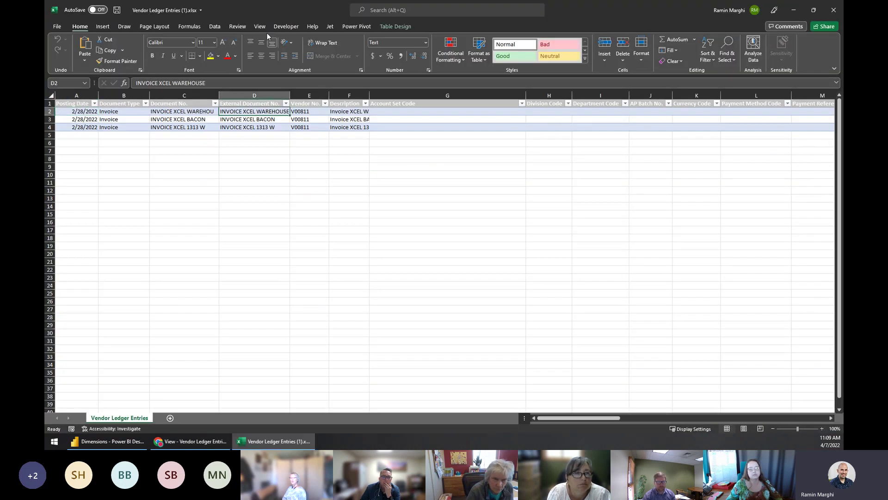
{"action": "left_click", "coordinate": [346, 27]}
{"action": "left_click", "coordinate": [398, 27]}
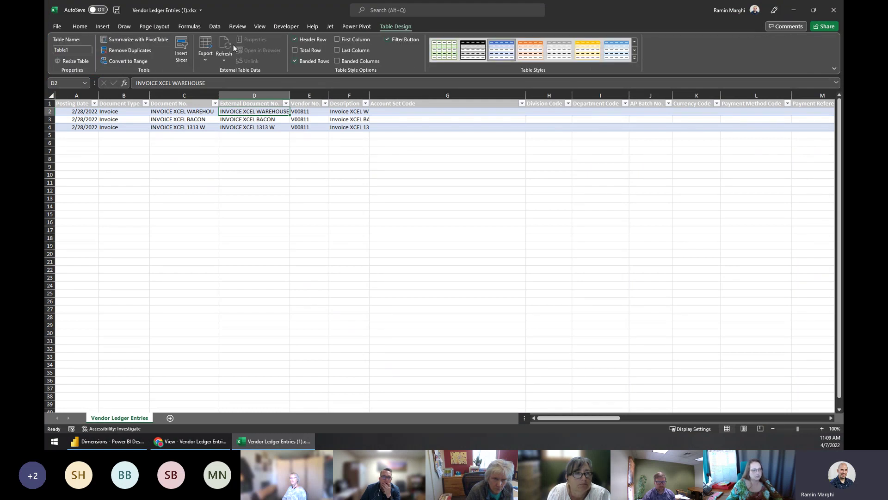
{"action": "left_click", "coordinate": [181, 50]}
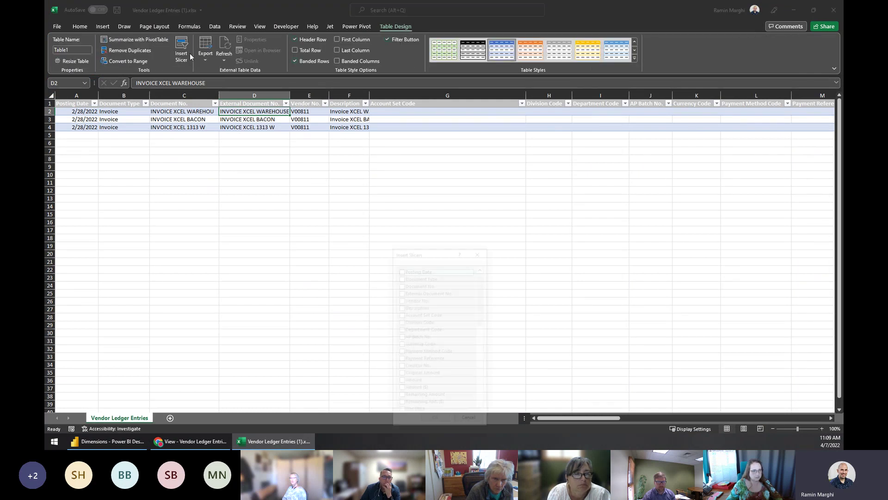
{"action": "left_click", "coordinate": [401, 277]}
{"action": "left_click", "coordinate": [435, 420]}
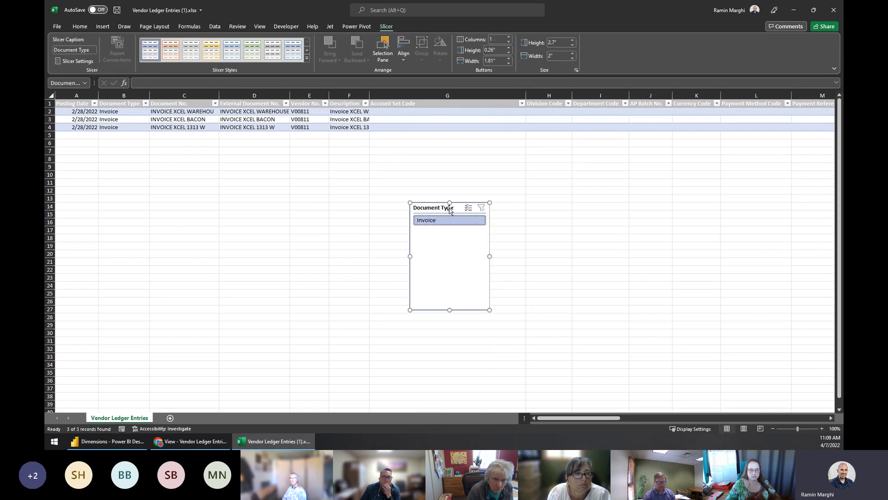
{"action": "key", "text": "Delete"}
Step: Create a PivotTable from Table1 on a new worksheet with Due Date as rows and Remaining Amount as summed values
{"action": "left_click", "coordinate": [223, 111]}
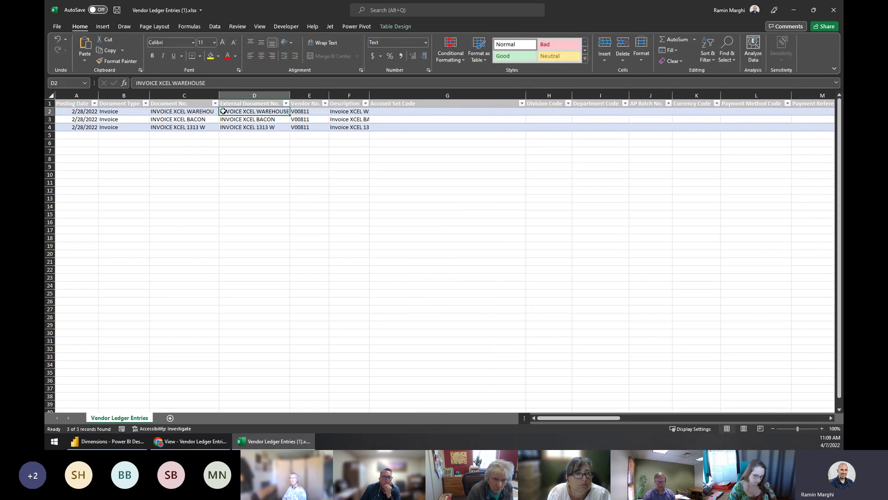
{"action": "left_click", "coordinate": [103, 26]}
{"action": "left_click", "coordinate": [65, 46]}
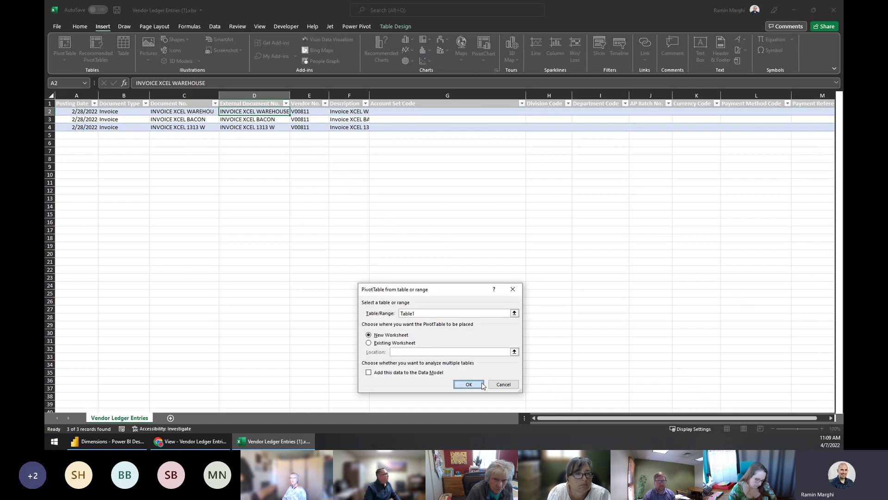
{"action": "left_click", "coordinate": [469, 385]}
{"action": "scroll", "coordinate": [752, 168], "scroll_direction": "down", "scroll_amount": 5}
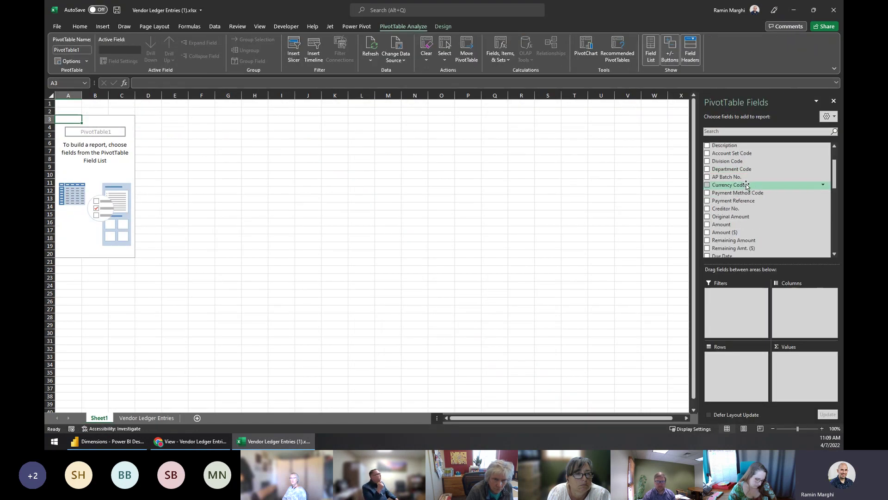
{"action": "left_click_drag", "start_coordinate": [744, 216], "coordinate": [752, 366]}
{"action": "scroll", "coordinate": [740, 203], "scroll_direction": "down", "scroll_amount": 2}
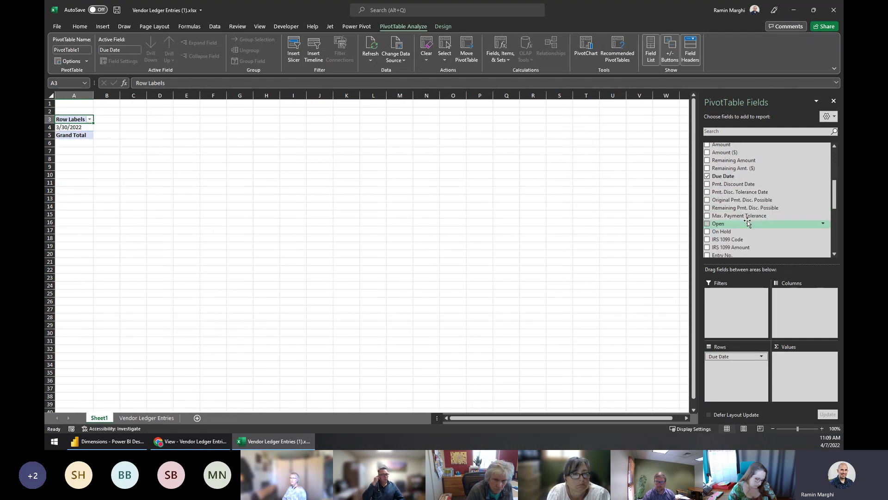
{"action": "scroll", "coordinate": [741, 195], "scroll_direction": "up", "scroll_amount": 2}
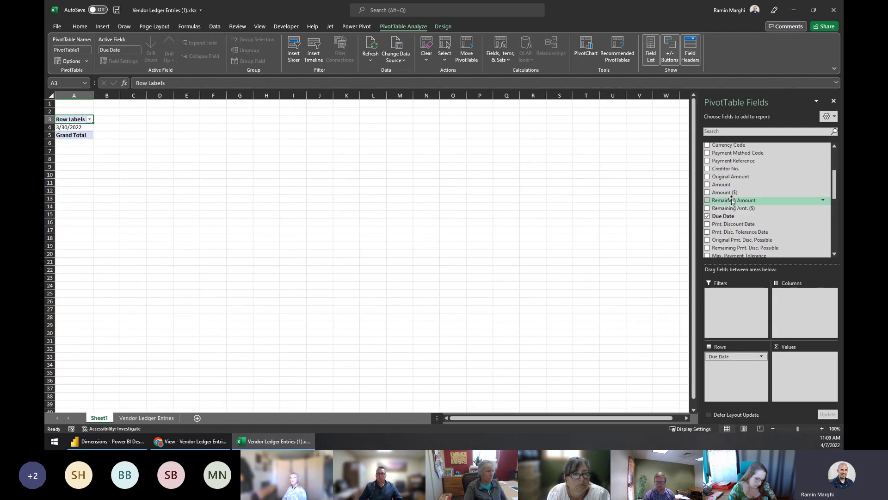
{"action": "left_click_drag", "start_coordinate": [741, 200], "coordinate": [763, 267]}
{"action": "left_click_drag", "start_coordinate": [802, 368], "coordinate": [804, 367]}
Step: Format the pivot's Sum of Remaining Amount as Currency with 2 decimal places and no symbol
{"action": "left_click", "coordinate": [831, 356]}
{"action": "left_click", "coordinate": [786, 355]}
{"action": "left_click", "coordinate": [300, 318]}
{"action": "left_click", "coordinate": [275, 204]}
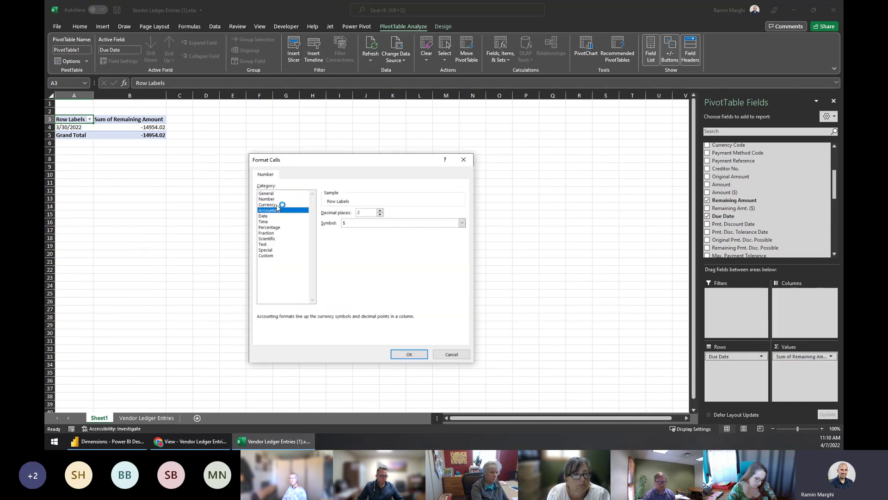
{"action": "left_click", "coordinate": [379, 223]}
{"action": "left_click", "coordinate": [376, 229]}
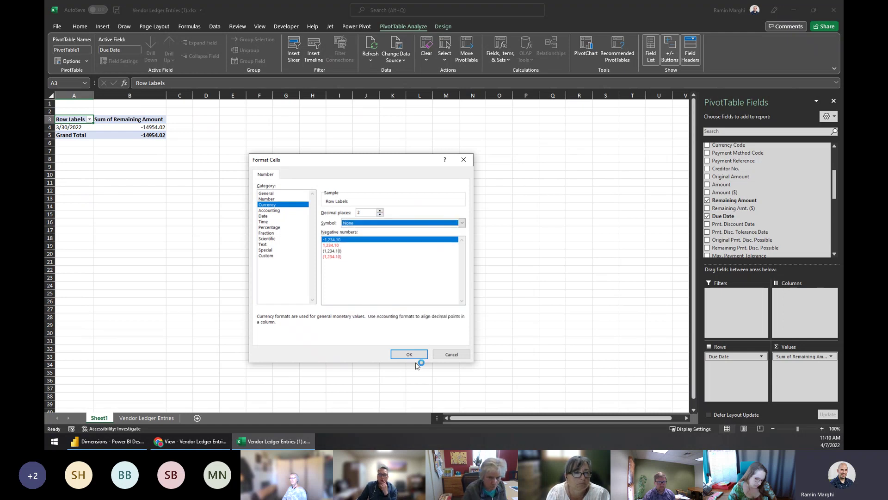
{"action": "left_click", "coordinate": [412, 357]}
{"action": "left_click", "coordinate": [388, 321]}
Step: Insert a pie chart from the PivotTable and place it beside the table, starting near cell E3
{"action": "left_click", "coordinate": [150, 135]}
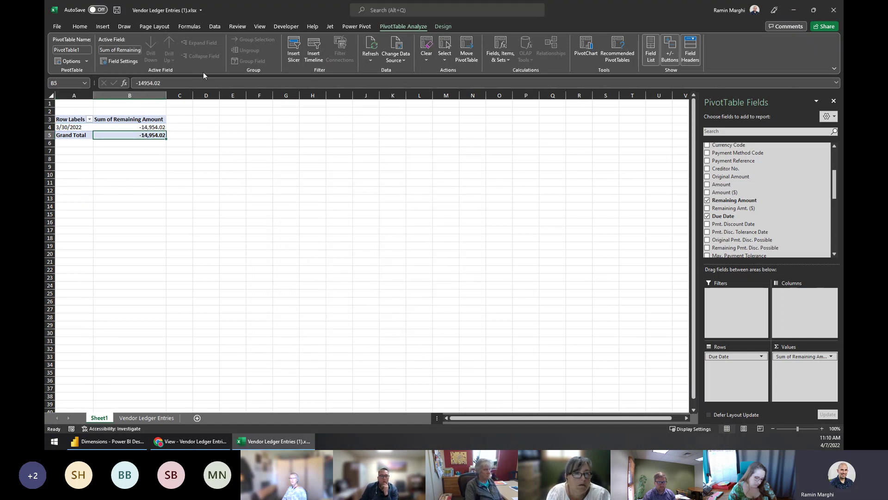
{"action": "left_click", "coordinate": [102, 27]}
{"action": "left_click", "coordinate": [138, 127]}
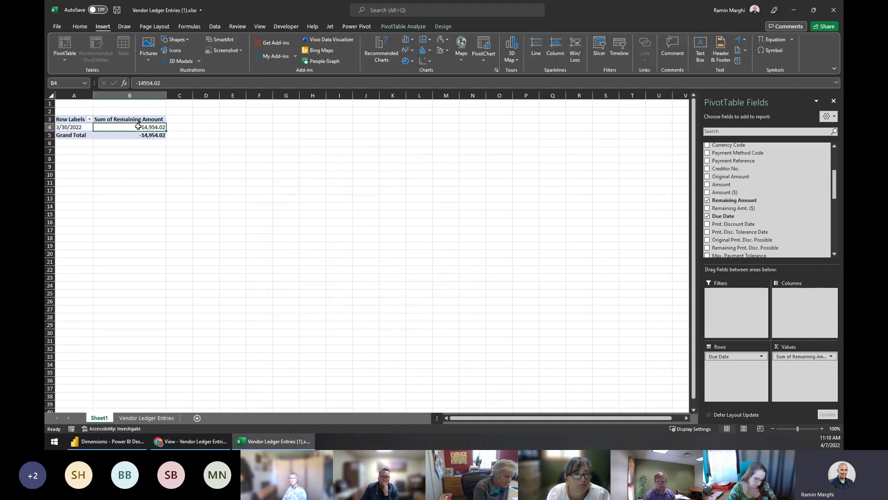
{"action": "left_click", "coordinate": [412, 62]}
{"action": "left_click", "coordinate": [419, 90]}
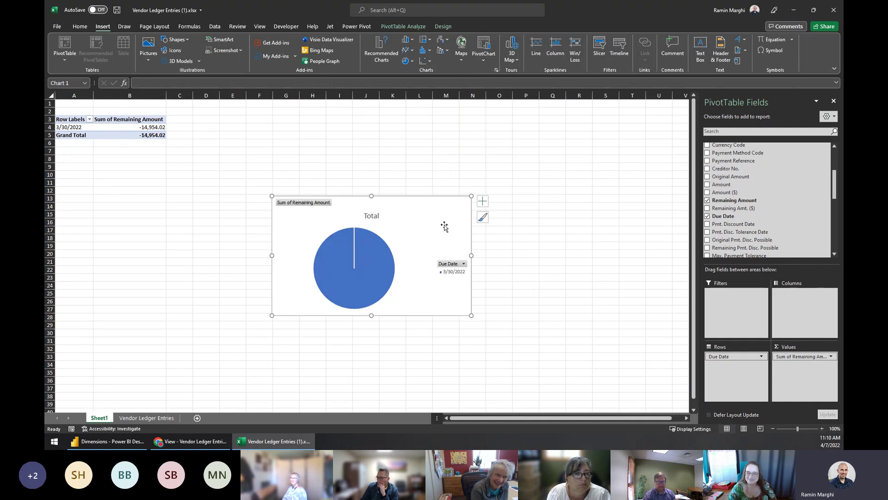
{"action": "left_click", "coordinate": [568, 154]}
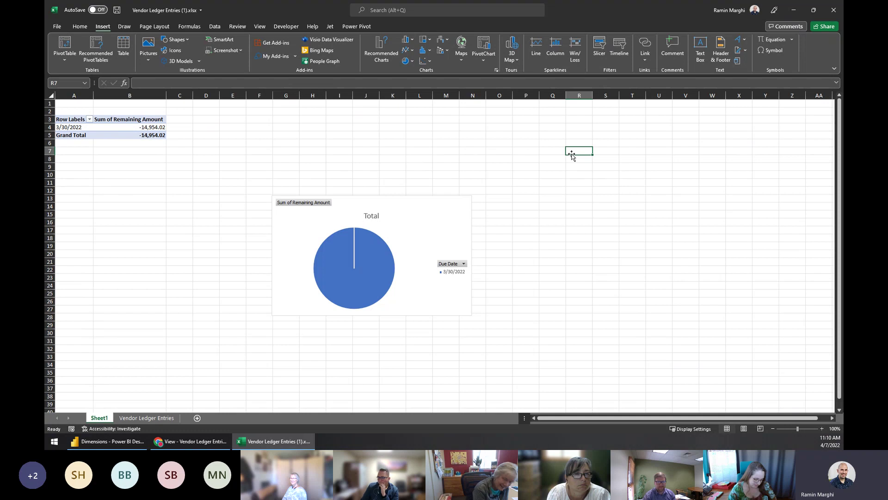
{"action": "left_click_drag", "start_coordinate": [419, 228], "coordinate": [382, 149]}
{"action": "left_click", "coordinate": [538, 175]}
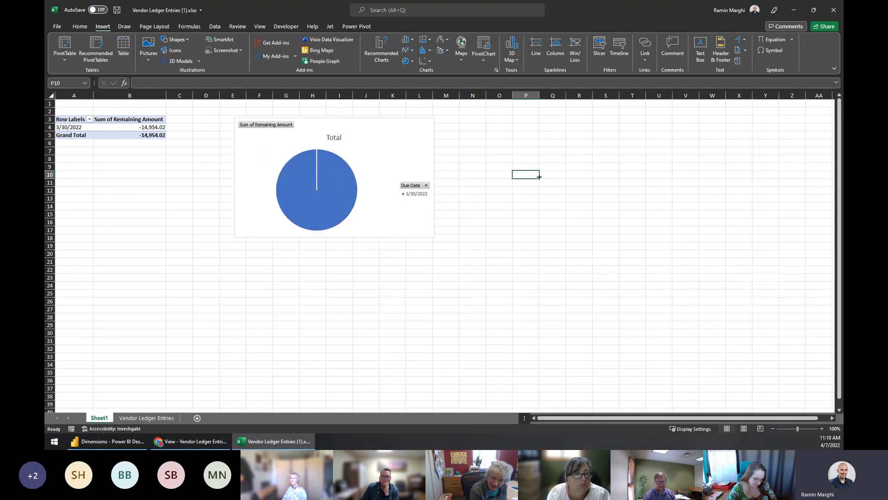
{"action": "left_click", "coordinate": [509, 207]}
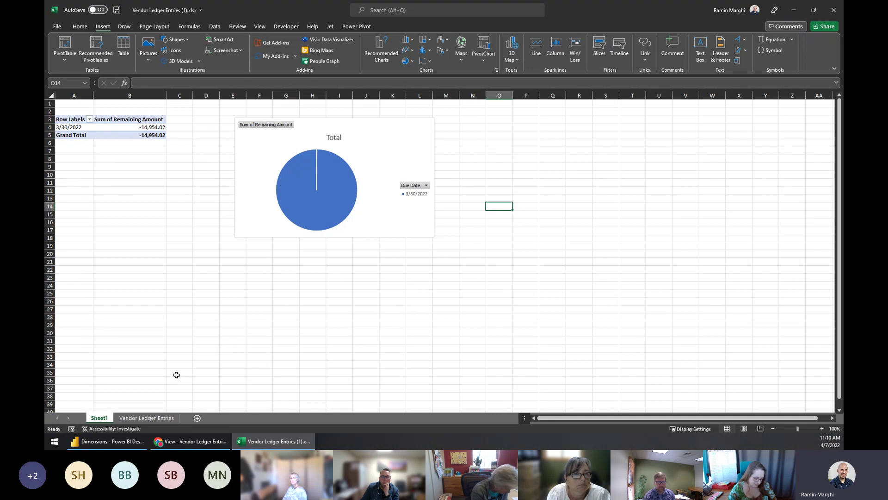
Step: Go back to the Vendor Ledger Entries sheet and close the workbook without saving
{"action": "left_click", "coordinate": [156, 419]}
{"action": "left_click", "coordinate": [836, 11]}
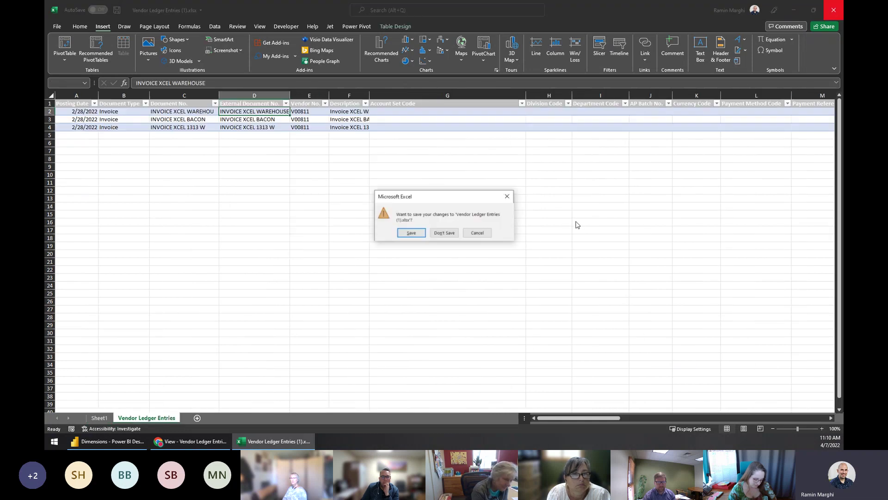
{"action": "left_click", "coordinate": [444, 231]}
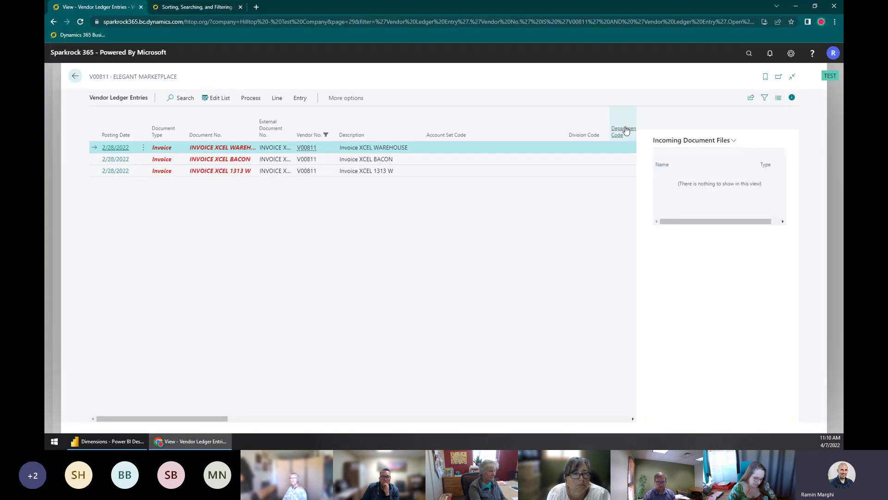
Step: Draft a Teams share of the ledger entries to a colleague asking "Hey, do you mind paying these?" and close it without sending
{"action": "left_click", "coordinate": [751, 97]}
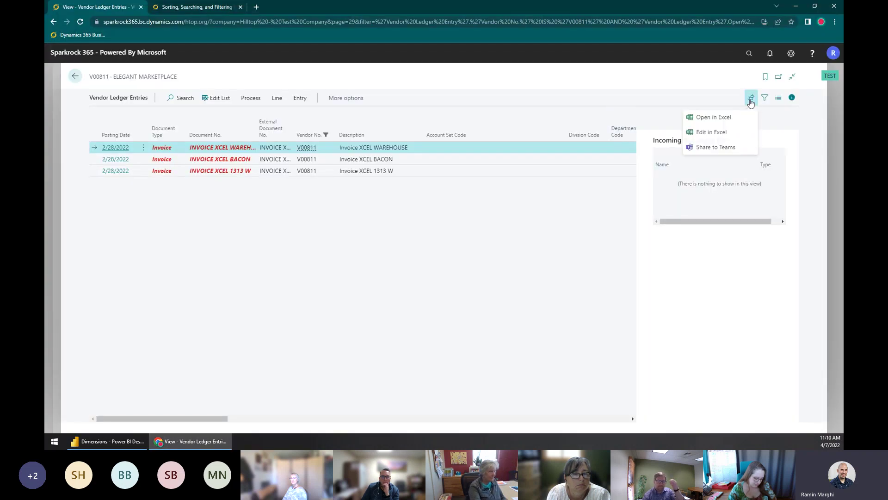
{"action": "left_click", "coordinate": [721, 149]}
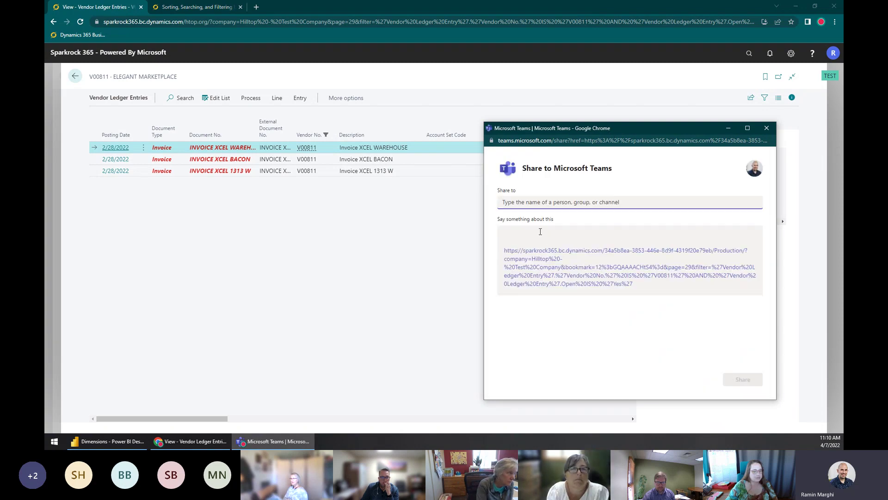
{"action": "left_click", "coordinate": [541, 203]}
{"action": "left_click", "coordinate": [546, 231]}
{"action": "left_click", "coordinate": [546, 203]}
{"action": "left_click", "coordinate": [540, 236]}
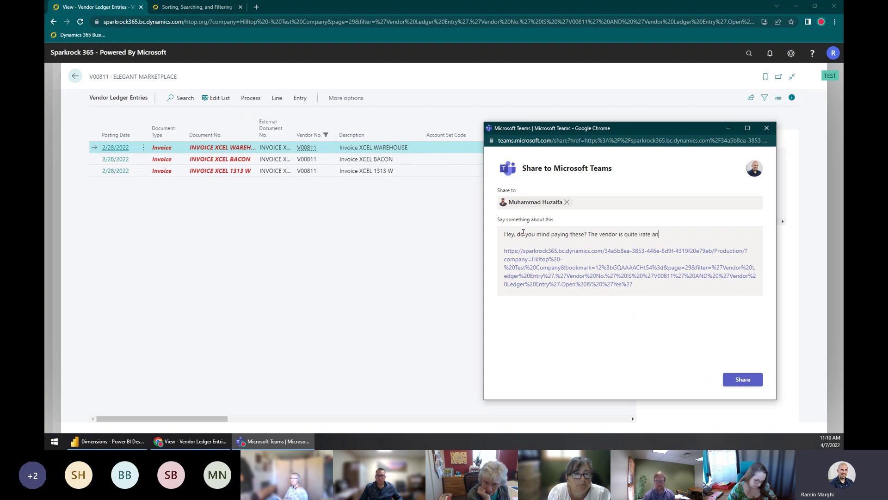
{"action": "type", "text": "tati"}
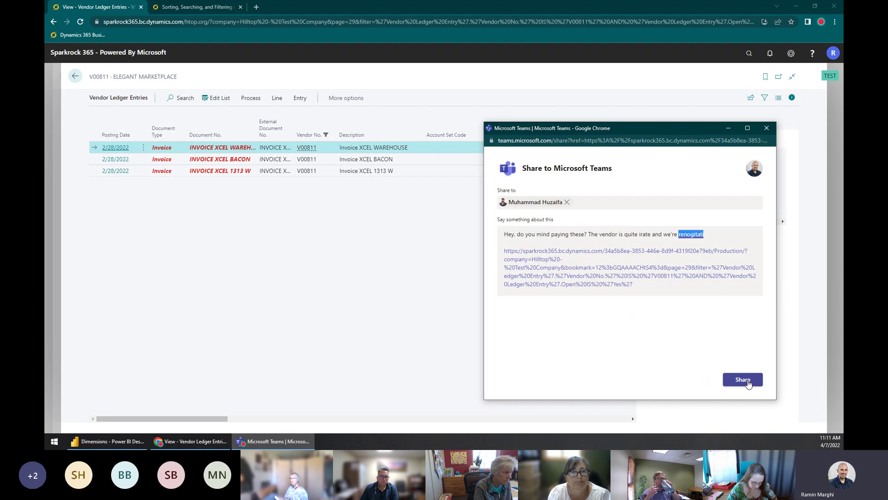
{"action": "left_click", "coordinate": [767, 128]}
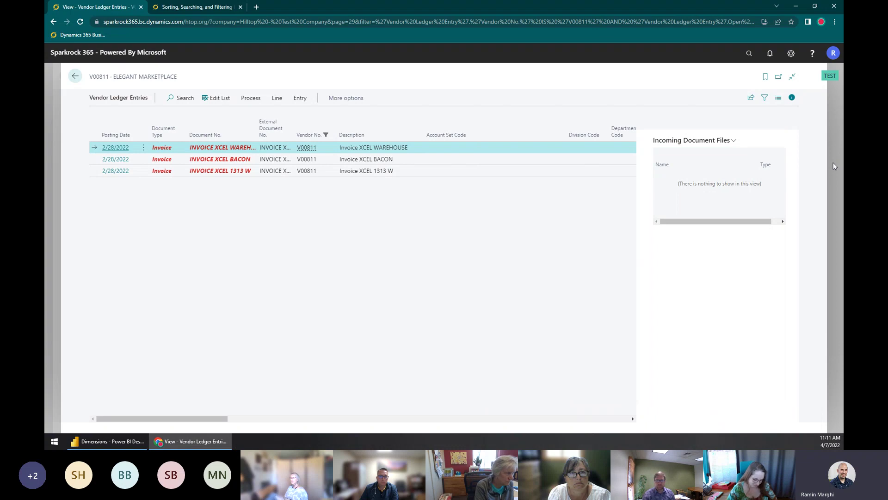
Step: Hide the FactBox on the vendor ledger entries, check the sharing options and return to the Vendors list
{"action": "left_click", "coordinate": [792, 98]}
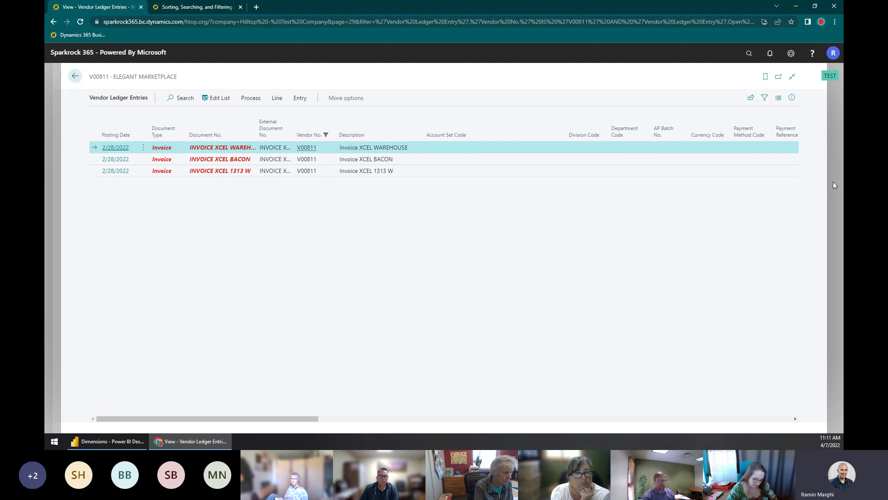
{"action": "left_click", "coordinate": [751, 98]}
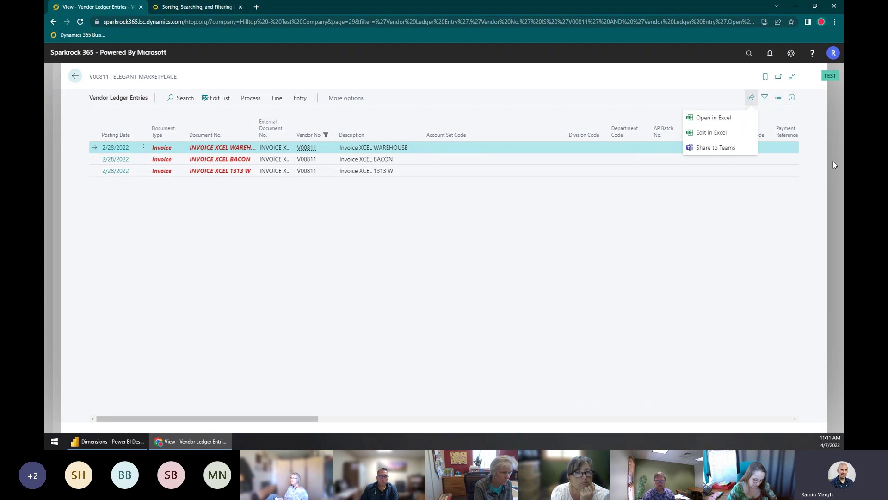
{"action": "key", "text": "Escape"}
{"action": "key", "text": "Escape"}
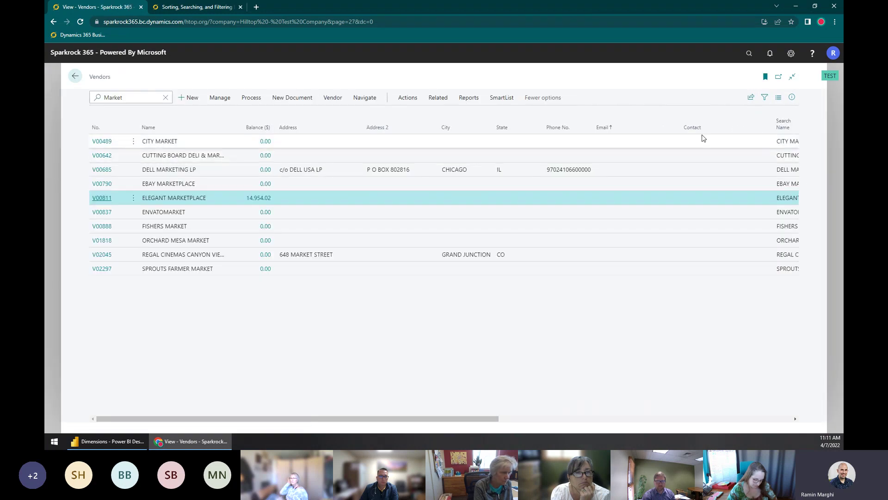
Step: Open the Vendors list, filtered by the "Market" search, for editing in Excel
{"action": "left_click", "coordinate": [751, 99]}
{"action": "left_click", "coordinate": [725, 133]}
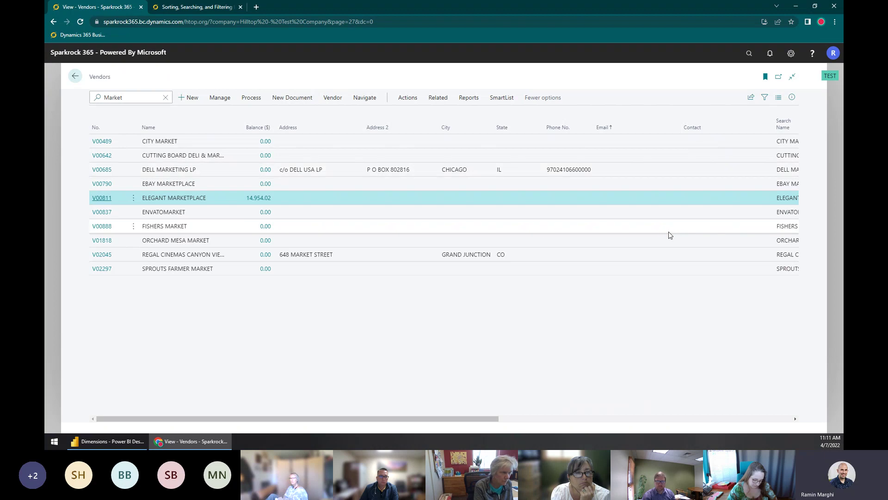
{"action": "left_click", "coordinate": [97, 425]}
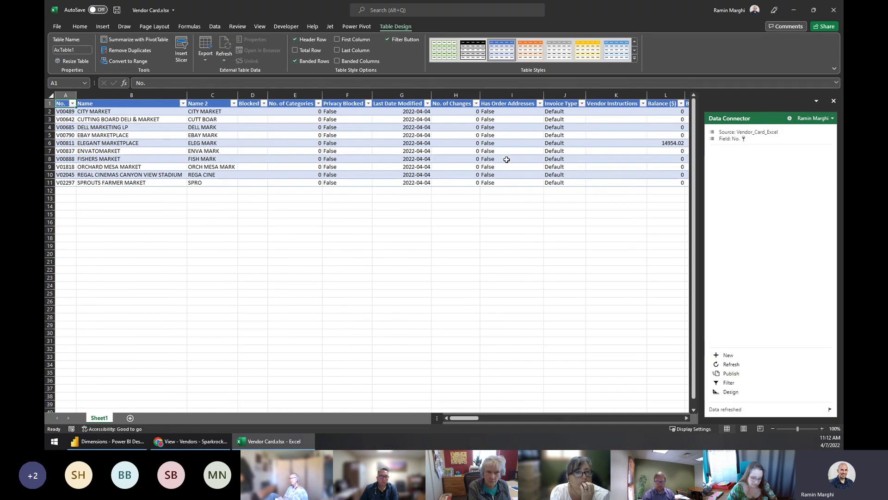
Step: Enter "Send flowers with check" as CITY MARKET's Vendor Instructions and publish the change from Excel
{"action": "left_click", "coordinate": [506, 159]}
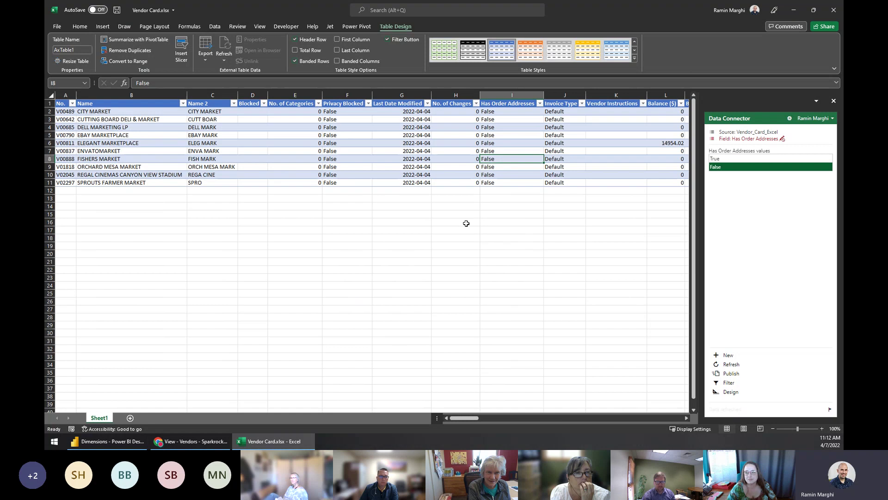
{"action": "left_click", "coordinate": [121, 119]}
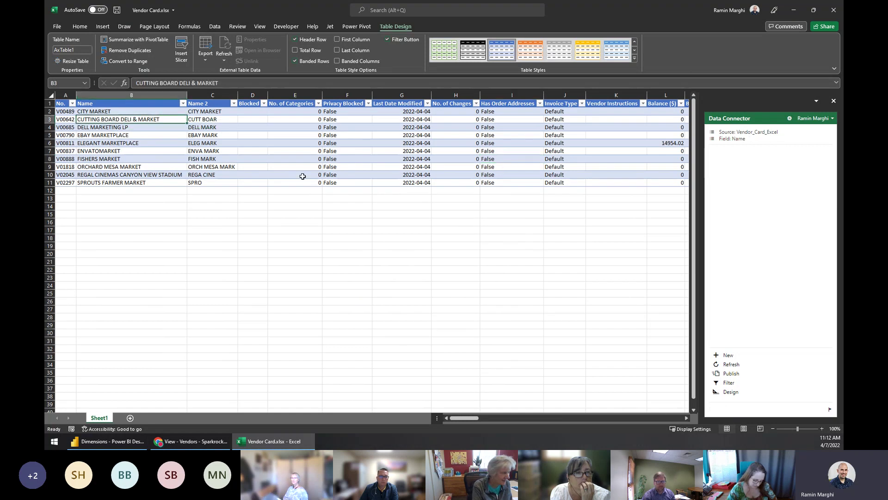
{"action": "left_click", "coordinate": [615, 114]}
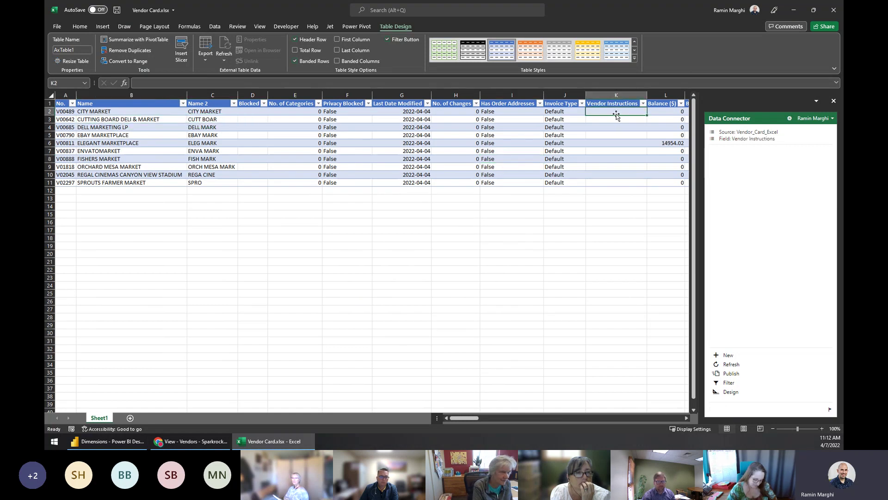
{"action": "type", "text": "Send flowers with check"}
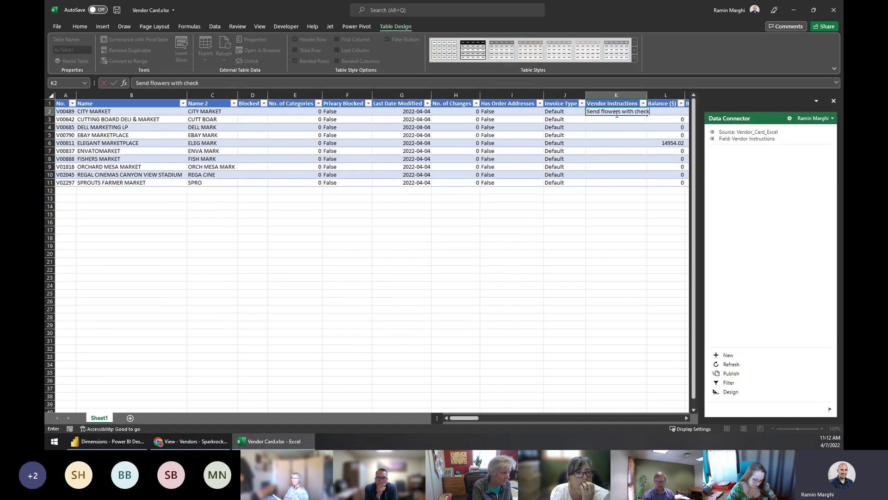
{"action": "key", "text": "Return"}
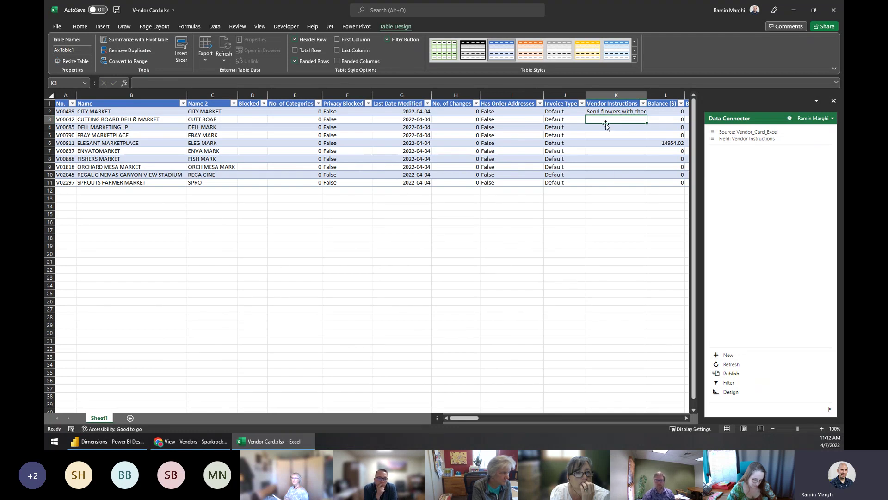
{"action": "left_click", "coordinate": [731, 374]}
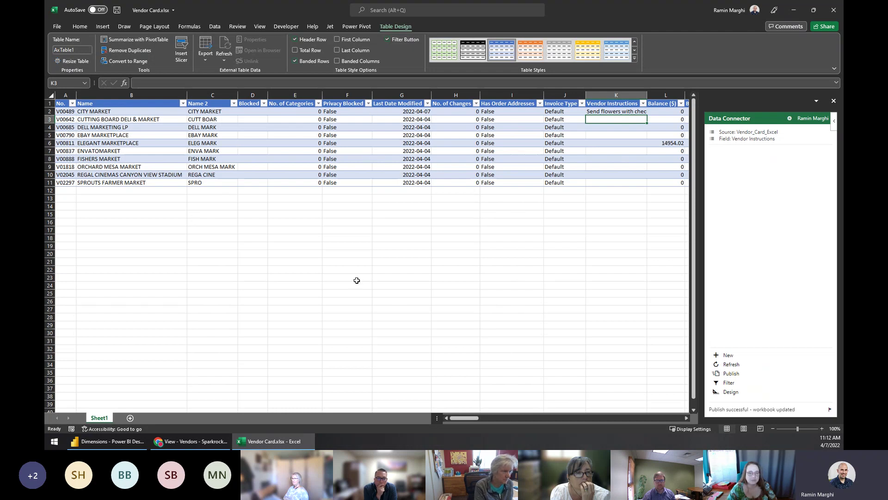
Step: Compare the Vendors list with the Excel vendor table and delete the ENVATOMARKET row from the worksheet
{"action": "left_click", "coordinate": [194, 441]}
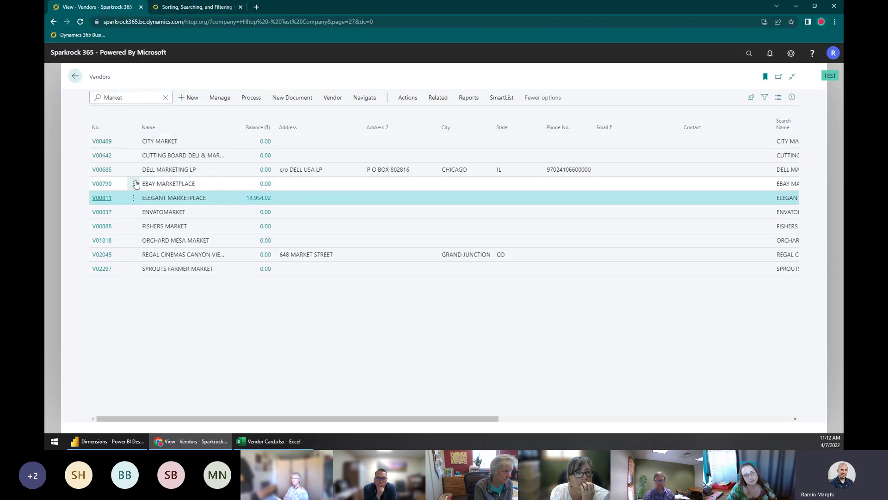
{"action": "left_click", "coordinate": [281, 445]}
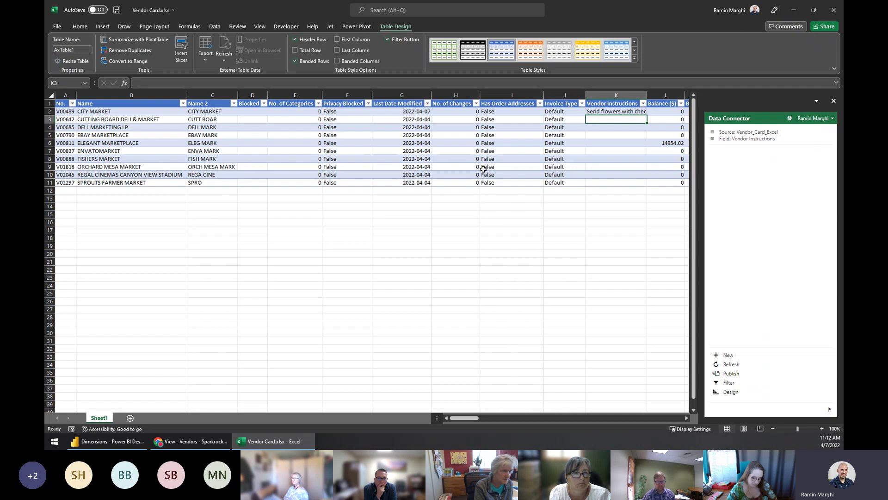
{"action": "left_click", "coordinate": [397, 166]}
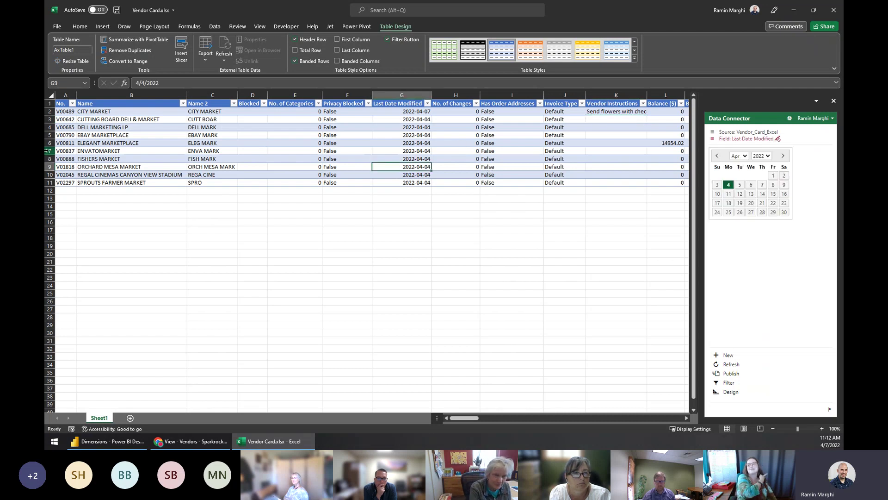
{"action": "right_click", "coordinate": [48, 151]}
{"action": "left_click", "coordinate": [77, 234]}
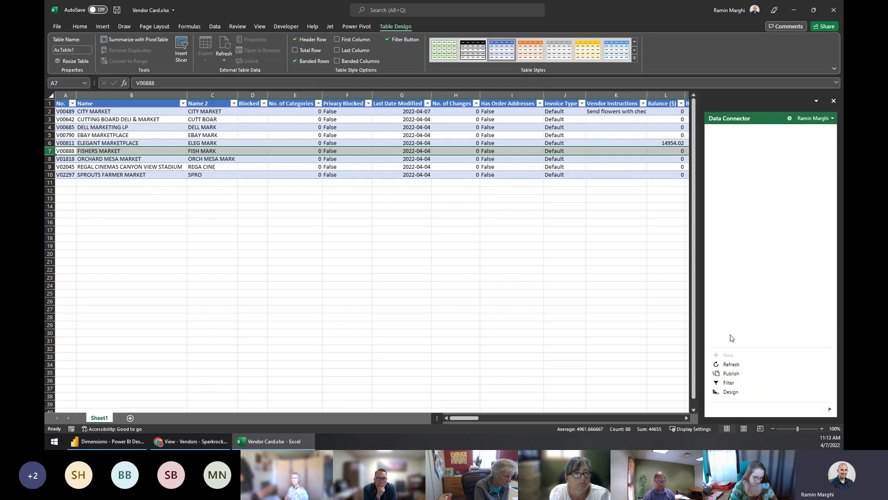
Step: Close the Vendor Card workbook without saving and show the sharing options of the Vendors list
{"action": "left_click", "coordinate": [834, 10]}
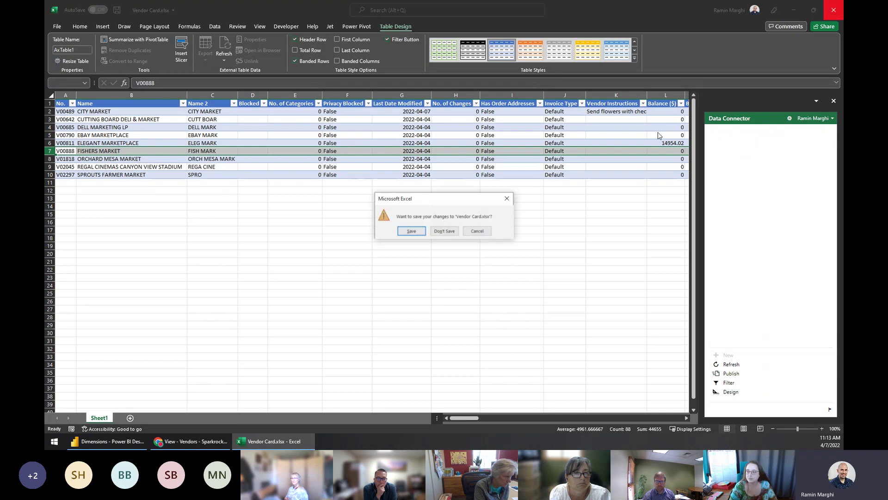
{"action": "left_click", "coordinate": [448, 231]}
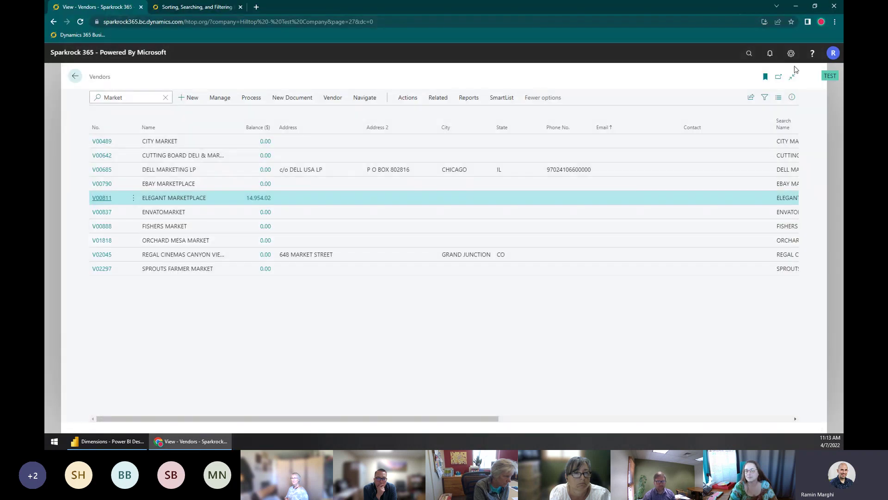
{"action": "left_click", "coordinate": [751, 97]}
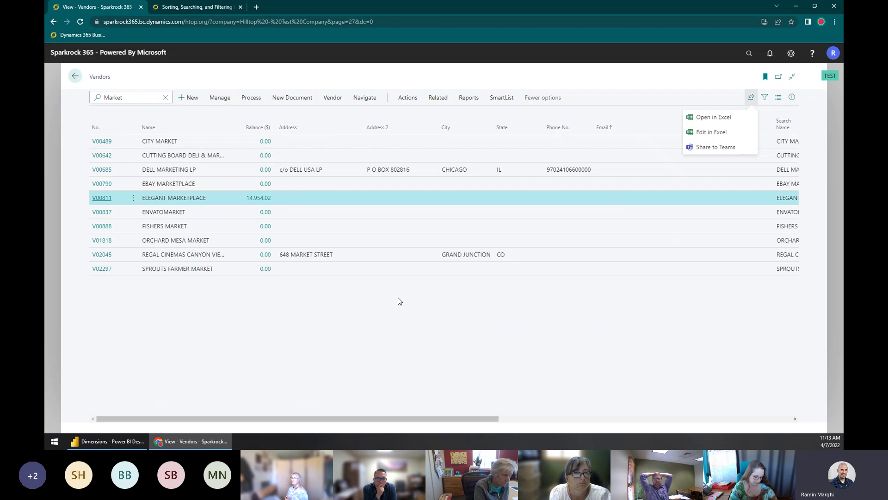
Step: Select the FISHERS MARKET vendor and keep the Manage actions pinned open above the Vendors list
{"action": "left_click", "coordinate": [429, 227]}
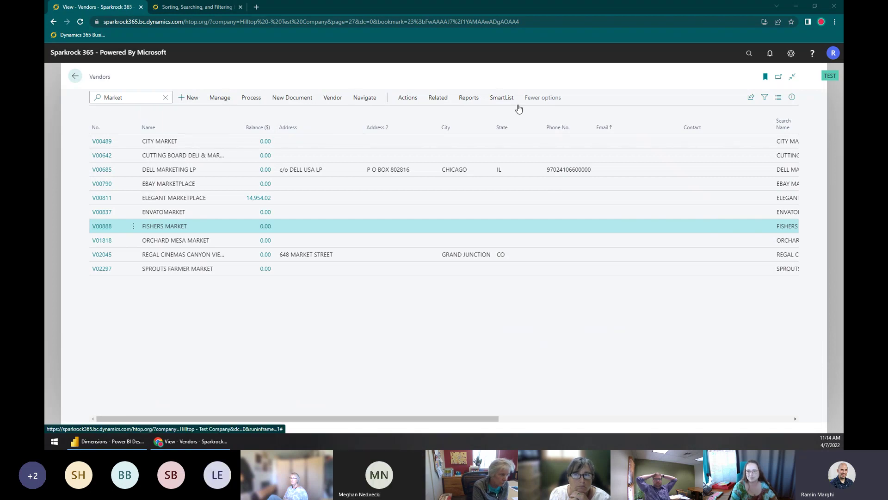
{"action": "left_click", "coordinate": [219, 99]}
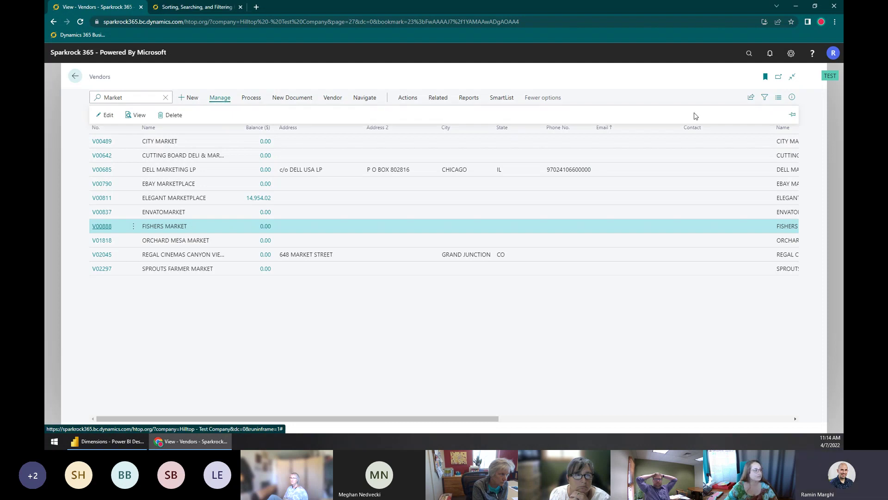
{"action": "left_click", "coordinate": [793, 116]}
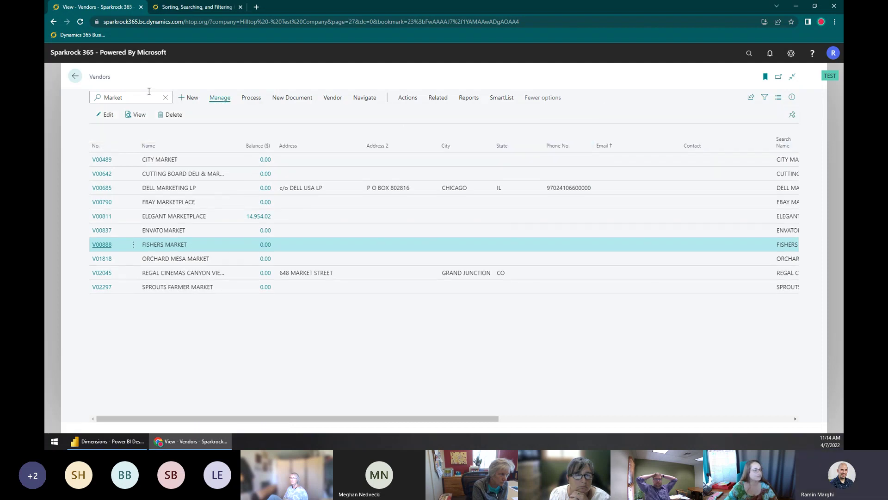
Step: Examine the groups of actions available for vendors on the Vendors list, from processing and new documents to related records, reports and SmartList
{"action": "left_click", "coordinate": [257, 100]}
{"action": "left_click", "coordinate": [298, 101]}
{"action": "left_click", "coordinate": [328, 99]}
{"action": "left_click", "coordinate": [365, 98]}
{"action": "left_click", "coordinate": [407, 98]}
{"action": "left_click", "coordinate": [438, 98]}
{"action": "left_click", "coordinate": [476, 101]}
{"action": "left_click", "coordinate": [506, 102]}
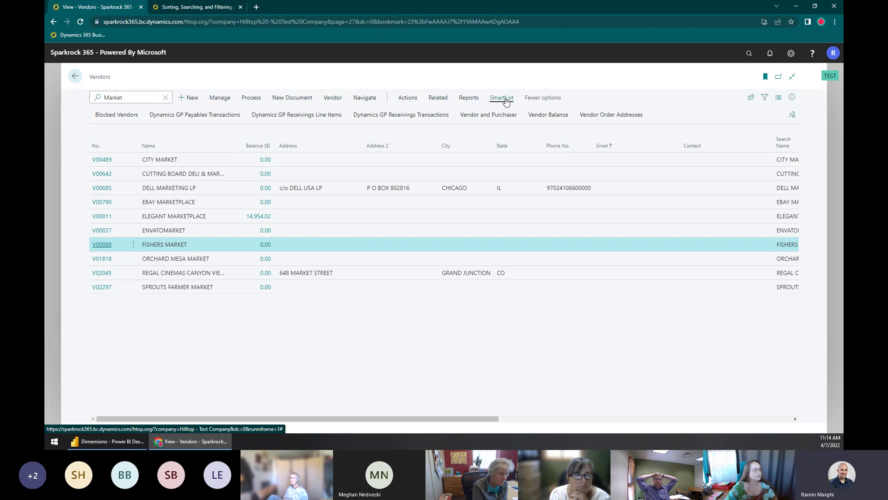
{"action": "left_click", "coordinate": [536, 99]}
{"action": "left_click", "coordinate": [332, 98]}
{"action": "left_click", "coordinate": [304, 98]}
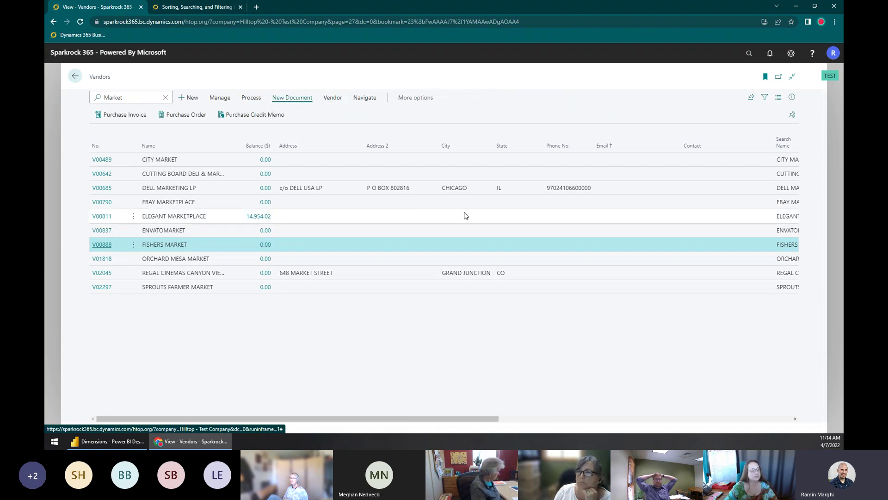
{"action": "left_click", "coordinate": [251, 99]}
{"action": "left_click", "coordinate": [223, 99]}
{"action": "left_click", "coordinate": [290, 100]}
{"action": "left_click", "coordinate": [322, 99]}
{"action": "left_click", "coordinate": [365, 98]}
{"action": "left_click", "coordinate": [415, 98]}
{"action": "left_click", "coordinate": [408, 98]}
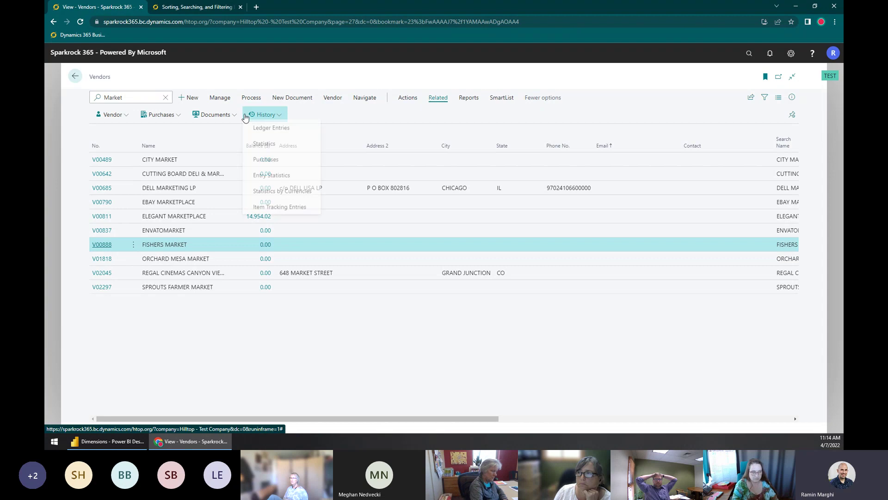
{"action": "left_click", "coordinate": [473, 204]}
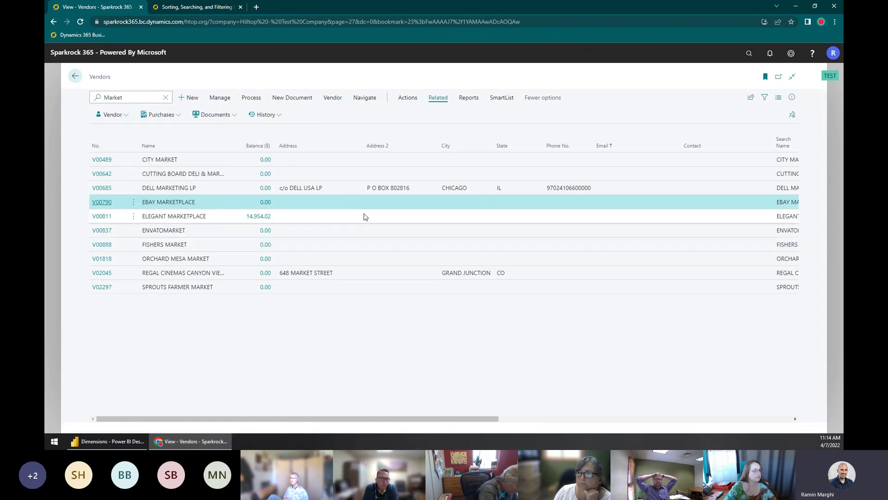
Step: Search for "ledger" to view the ledger entries of the vendor ELEGANT MARKETPLACE, and return to the vendor list
{"action": "left_click", "coordinate": [366, 216]}
{"action": "left_click", "coordinate": [746, 61]}
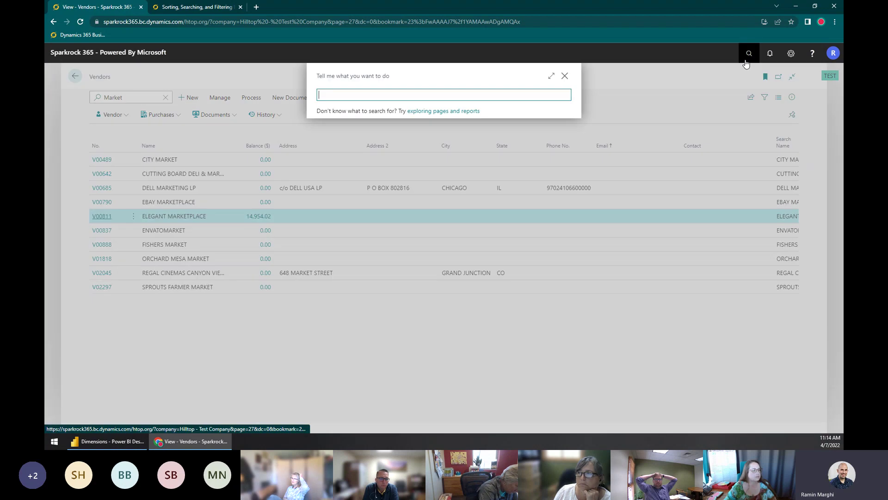
{"action": "type", "text": "ledger"}
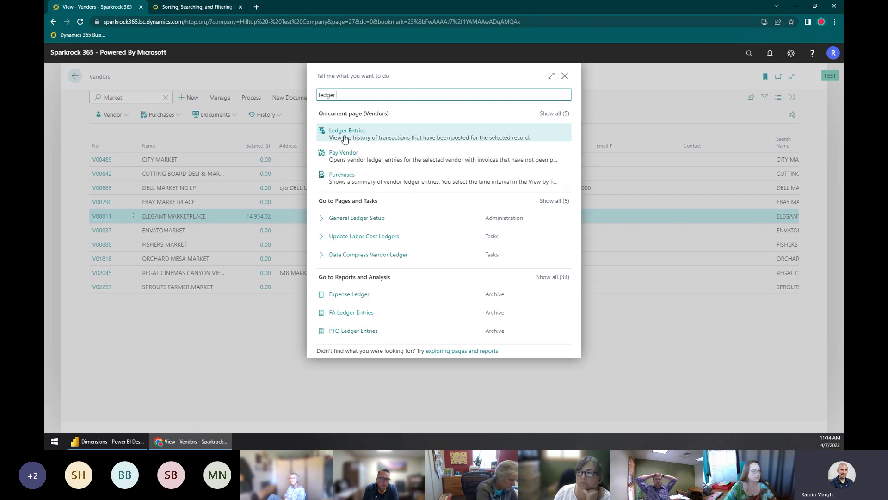
{"action": "left_click", "coordinate": [347, 132]}
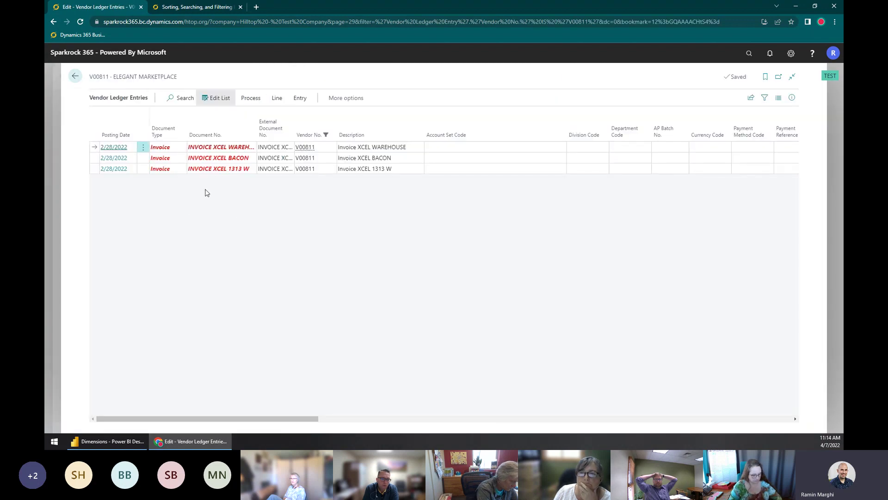
{"action": "left_click", "coordinate": [81, 78]}
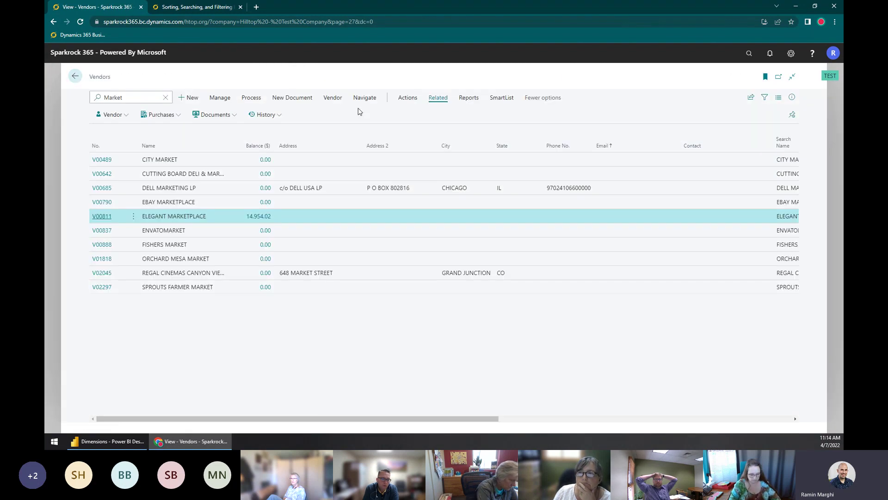
Step: Start a new purchase order for ELEGANT MARKETPLACE, reduce its General section to fewer fields, and return to the vendor list
{"action": "left_click", "coordinate": [301, 97]}
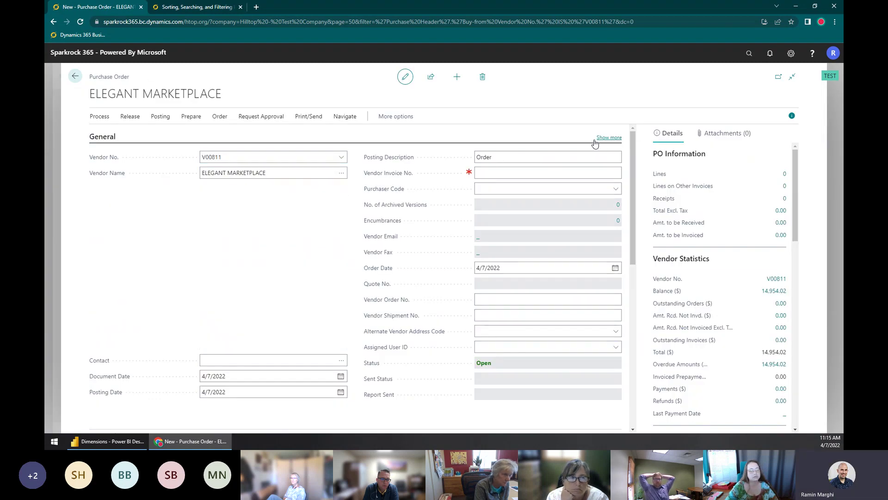
{"action": "left_click", "coordinate": [612, 137]}
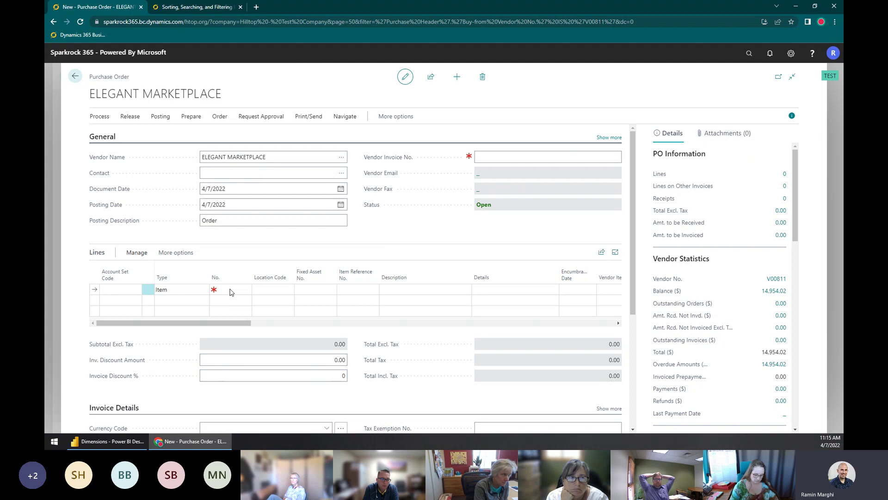
{"action": "key", "text": "Escape"}
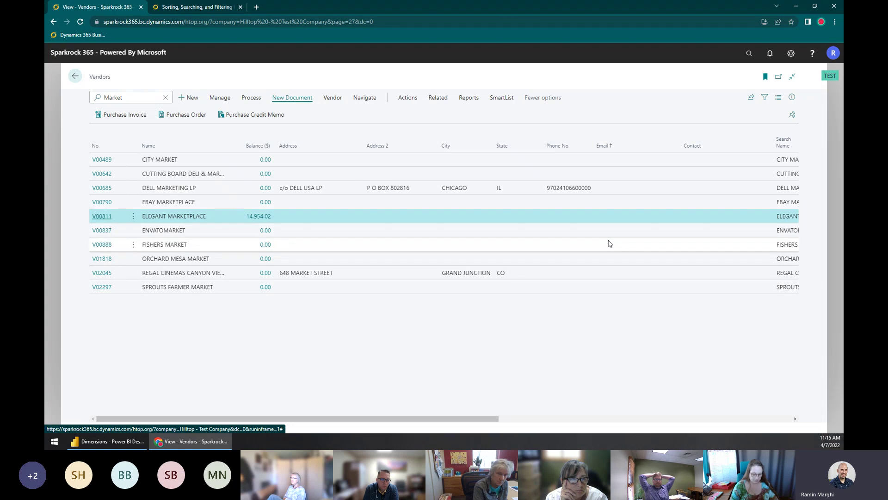
{"action": "left_click", "coordinate": [221, 97]}
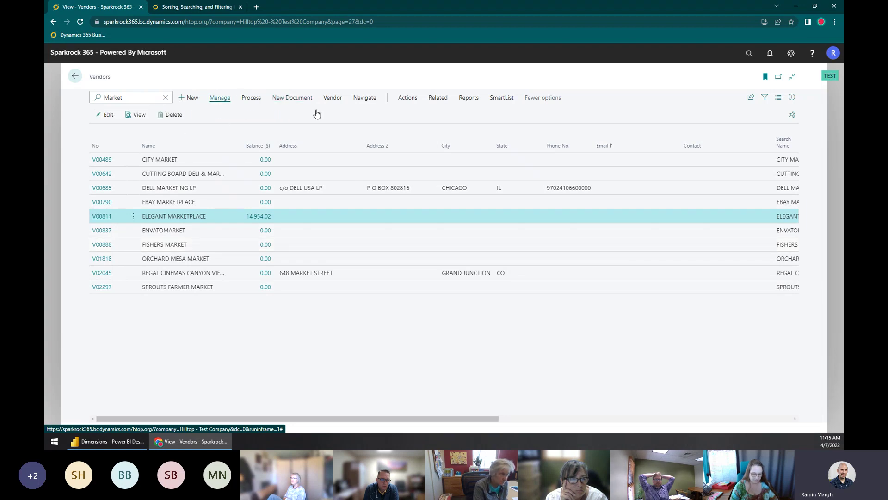
{"action": "left_click", "coordinate": [433, 97]}
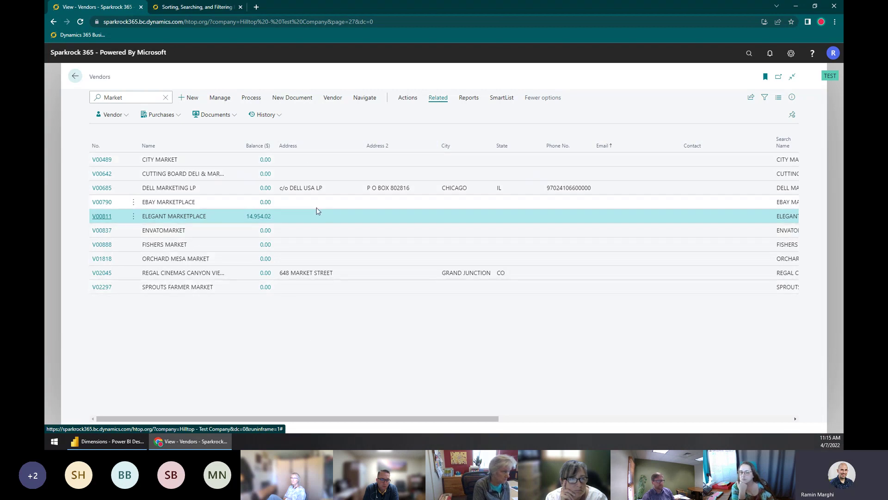
{"action": "left_click", "coordinate": [123, 147]}
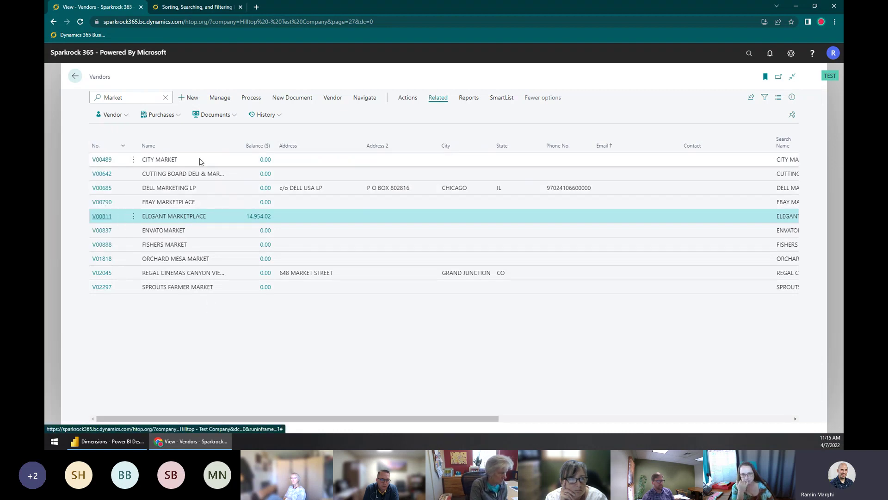
{"action": "left_click", "coordinate": [172, 162]}
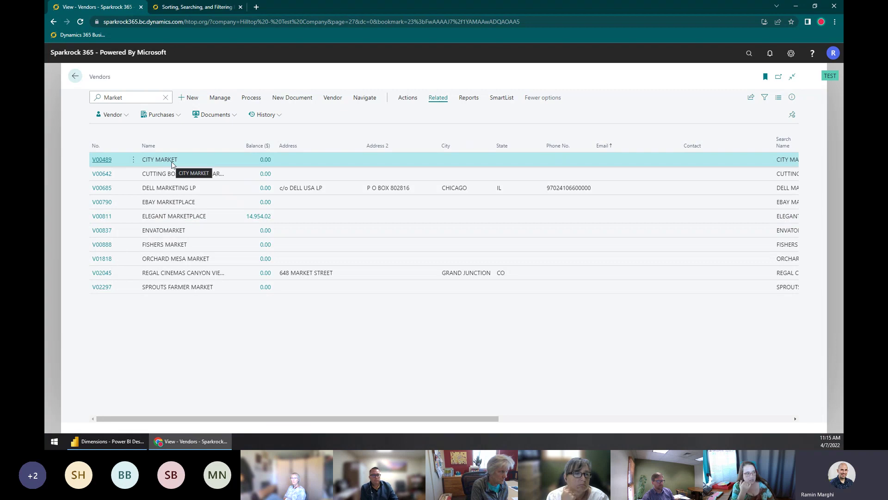
{"action": "left_click", "coordinate": [185, 242]}
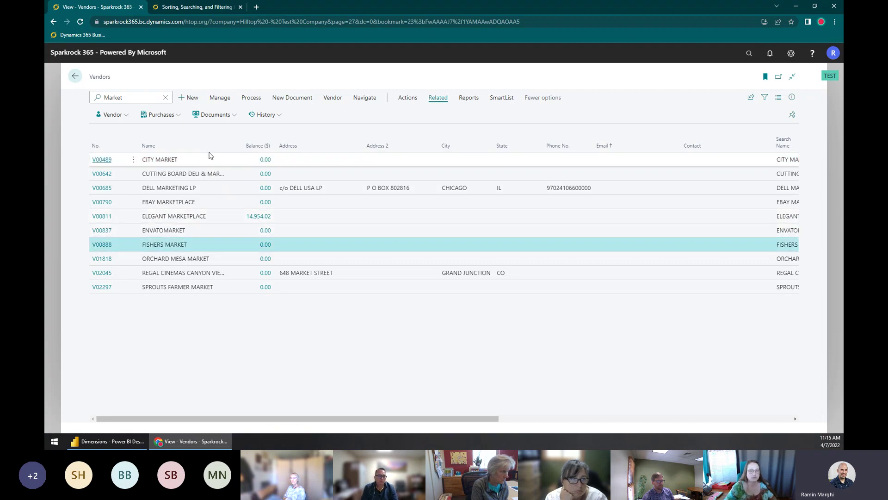
{"action": "left_click", "coordinate": [318, 256]}
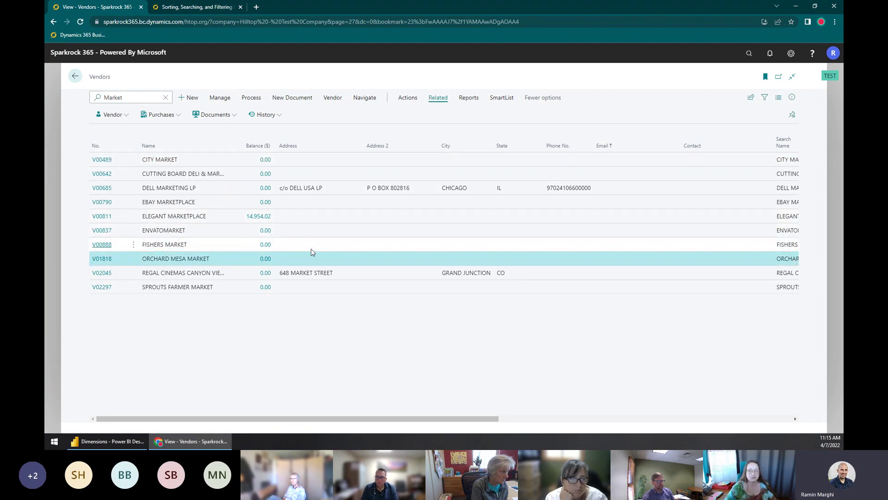
{"action": "left_click", "coordinate": [318, 249]}
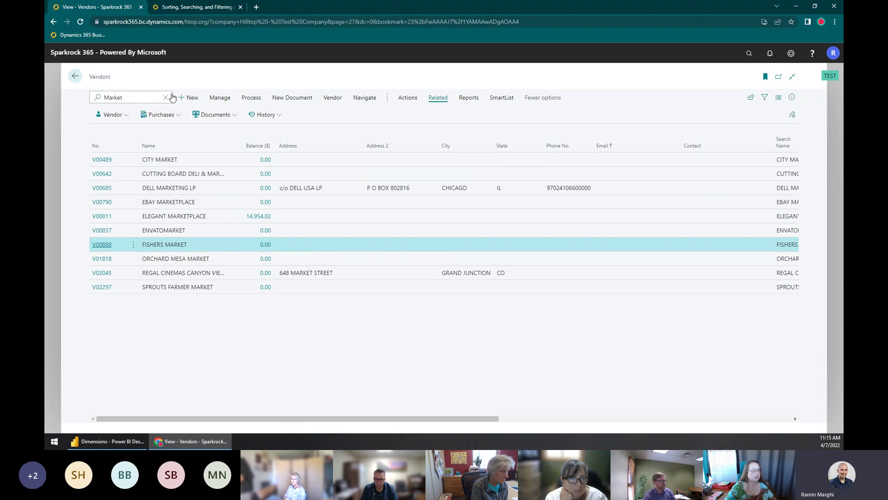
Step: Clear the "Market" search from the vendor list and go to the first vendor in the full list
{"action": "left_click", "coordinate": [341, 228]}
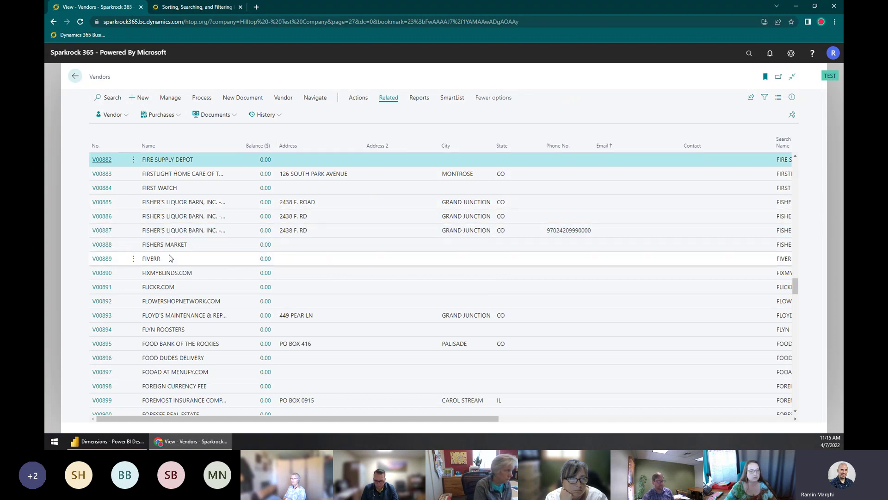
{"action": "scroll", "coordinate": [176, 227], "scroll_direction": "up", "scroll_amount": 6}
{"action": "scroll", "coordinate": [176, 227], "scroll_direction": "up", "scroll_amount": 2}
{"action": "left_click", "coordinate": [181, 210]}
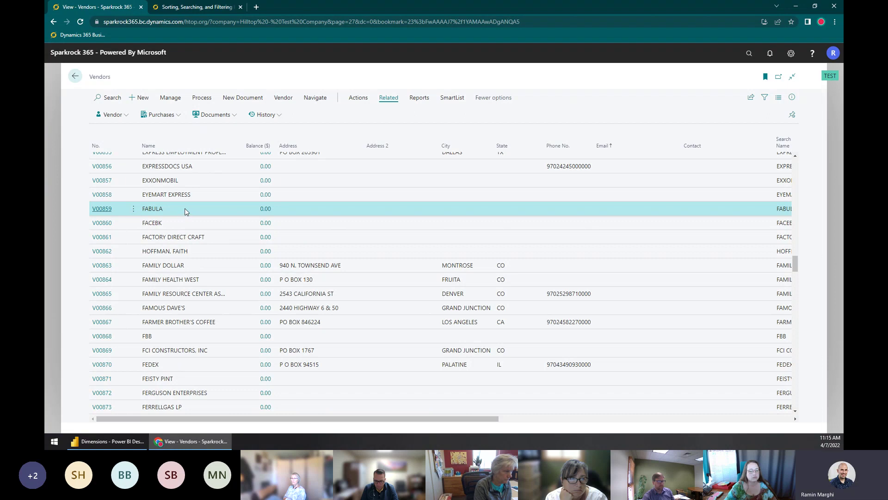
{"action": "key", "text": "ctrl+Home"}
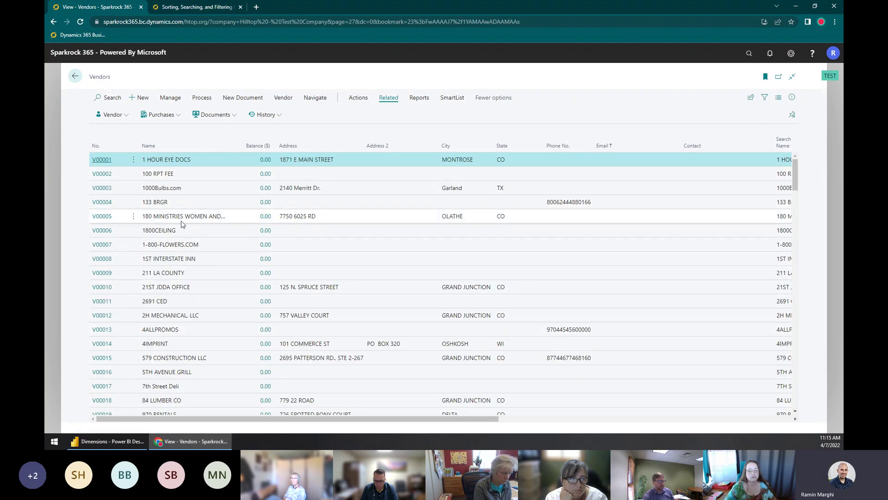
Step: Open the vendor card of 1000Bulbs.com and attach the file Price List.xlsx from the Training folder to it
{"action": "left_click", "coordinate": [160, 188]}
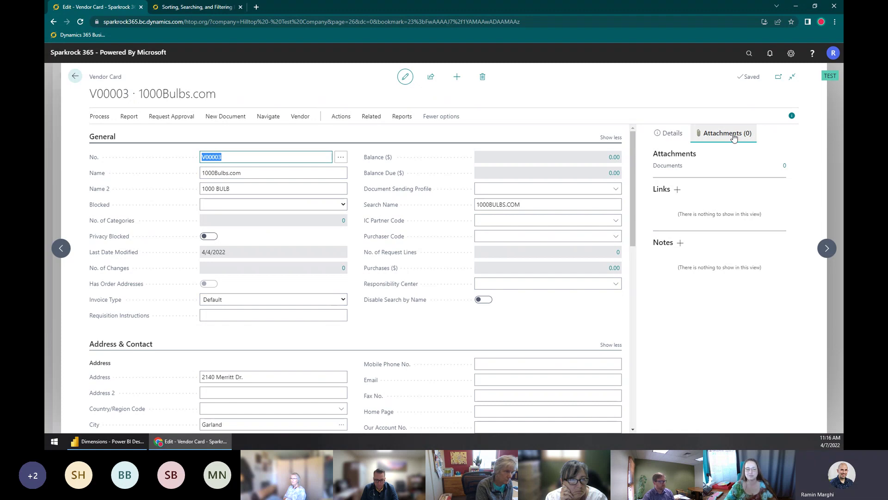
{"action": "left_click", "coordinate": [784, 165]}
{"action": "left_click", "coordinate": [295, 157]}
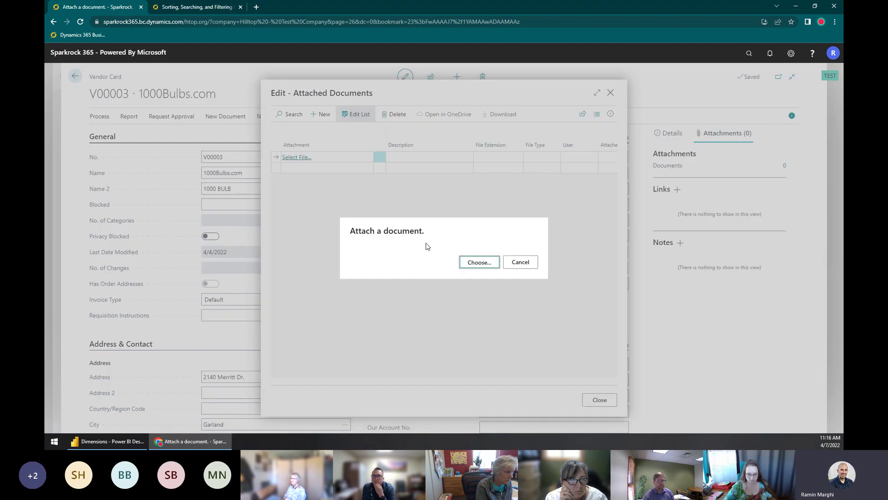
{"action": "left_click", "coordinate": [479, 262]}
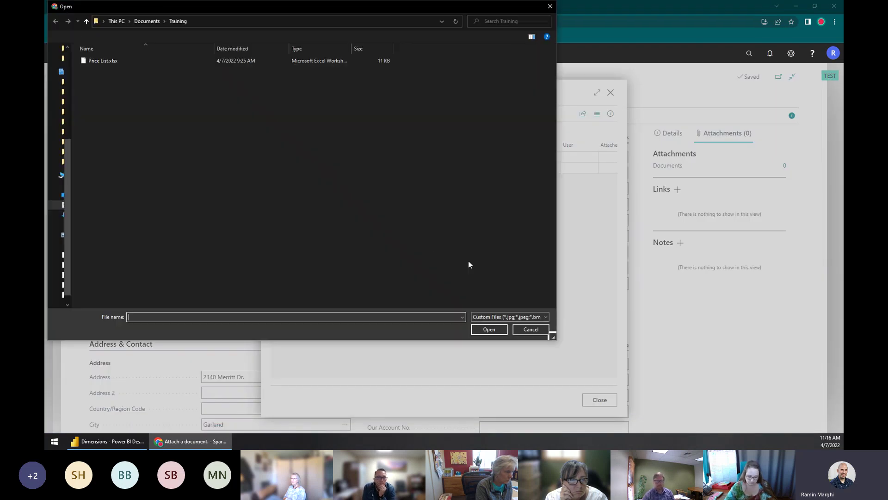
{"action": "left_click", "coordinate": [106, 63]}
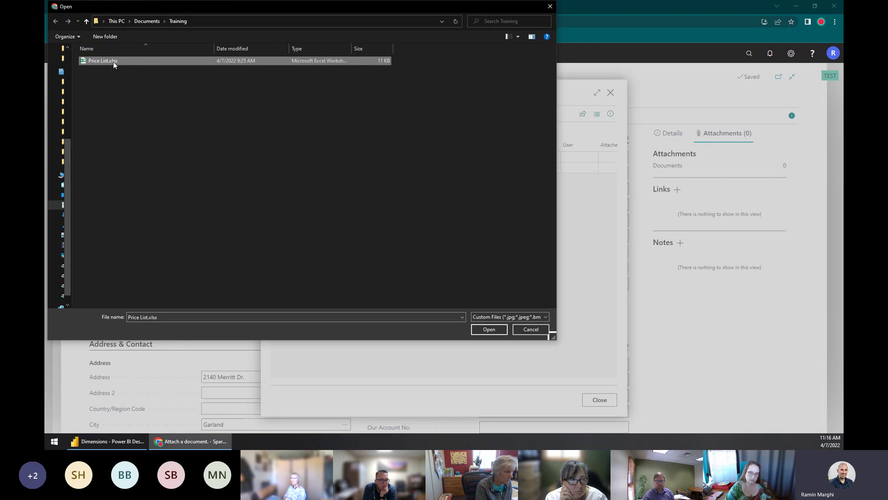
{"action": "double_click", "coordinate": [114, 61]}
Step: Describe the attached price list as "Price list as of 4/1/22" and close the attached documents
{"action": "left_click", "coordinate": [420, 159]}
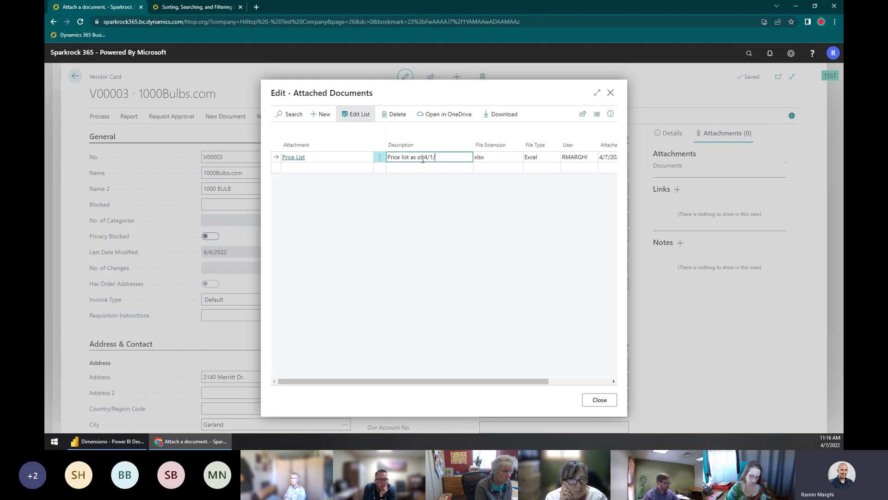
{"action": "key", "text": "Tab"}
{"action": "left_click", "coordinate": [429, 168]}
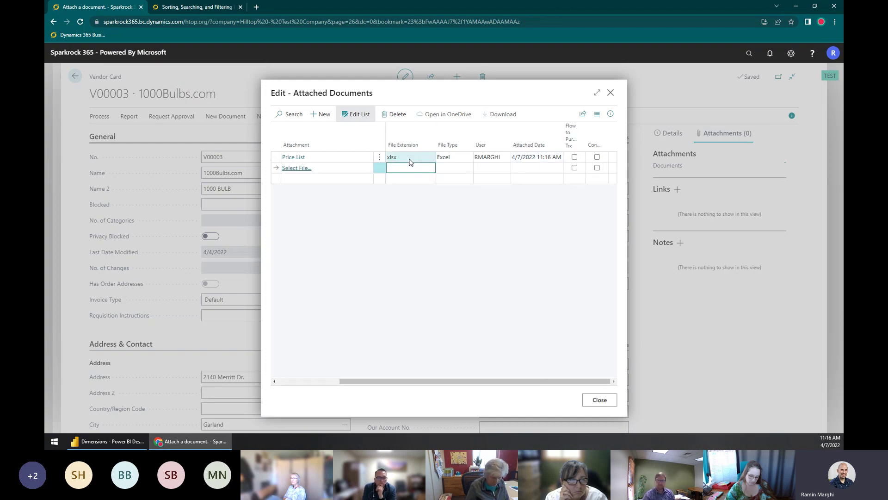
{"action": "left_click_drag", "start_coordinate": [465, 381], "coordinate": [402, 381]}
{"action": "left_click", "coordinate": [432, 158]}
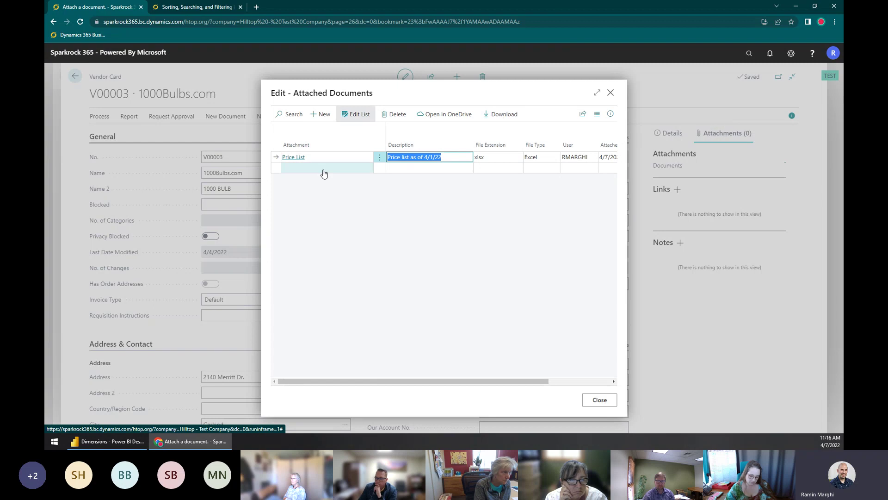
{"action": "left_click", "coordinate": [611, 400]}
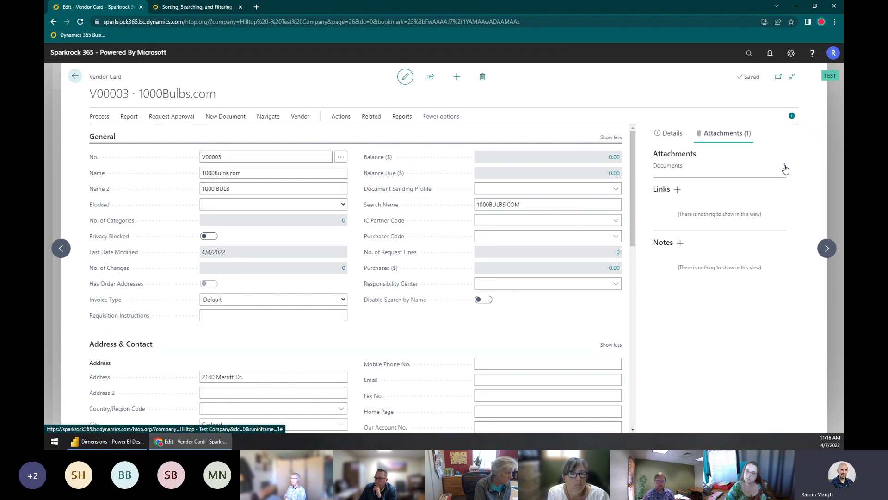
Step: Add the note "Please only use PayPal with this vendor and not the CC directly (fraud issues in the past)" to the vendor card
{"action": "left_click", "coordinate": [680, 242]}
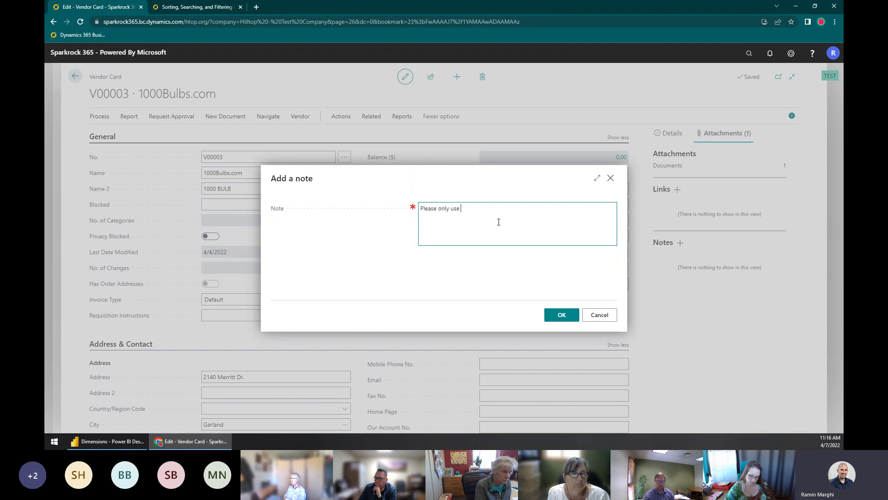
{"action": "type", "text": "Please only use PayPal with this vendor and not the CC directly"}
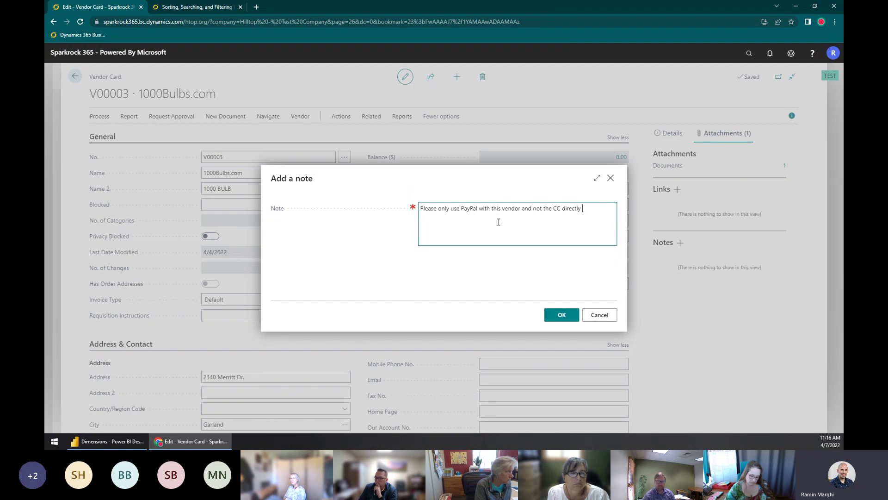
{"action": "type", "text": " (fraud issues in the past"}
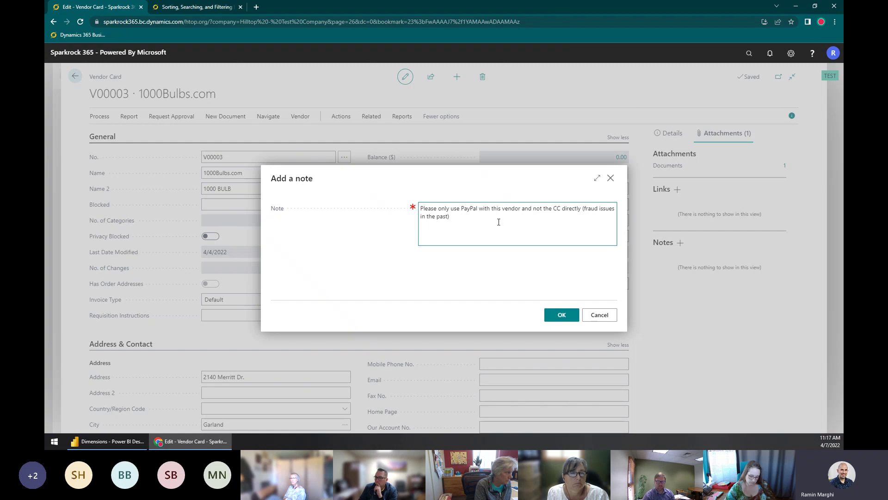
{"action": "left_click", "coordinate": [562, 320]}
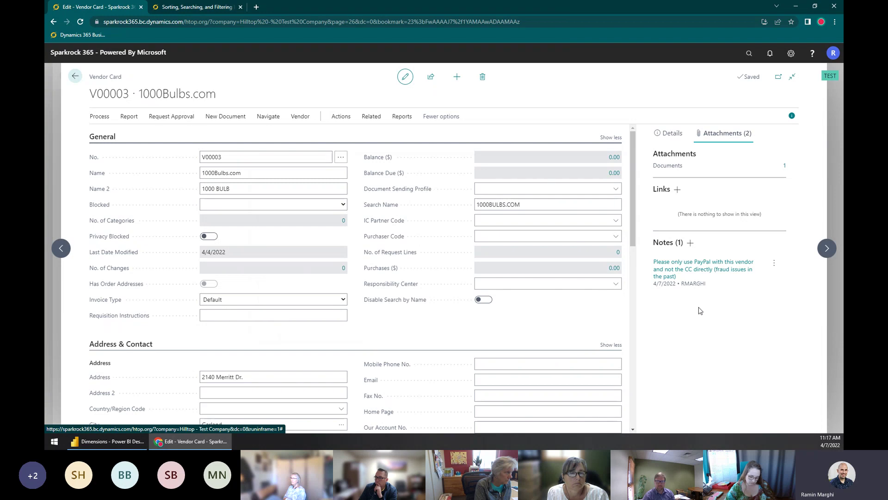
{"action": "left_click", "coordinate": [677, 190]}
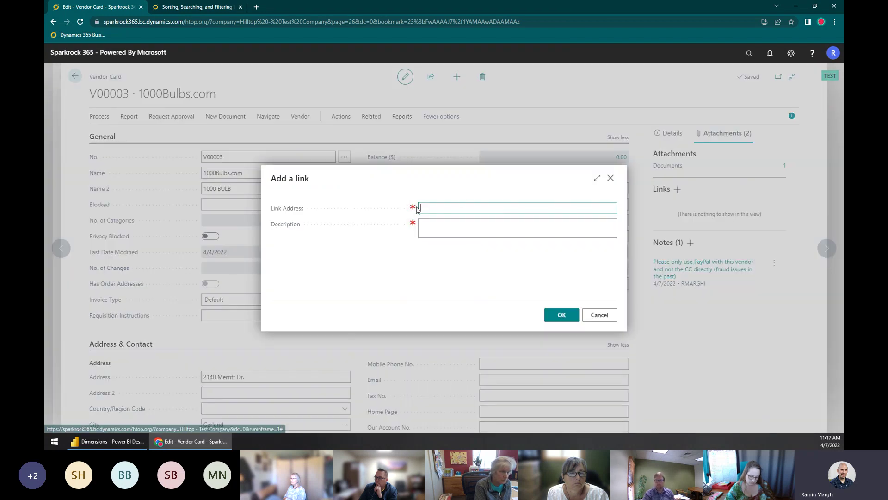
{"action": "type", "text": "Direct Link to the ordering portal"}
{"action": "key", "text": "Tab"}
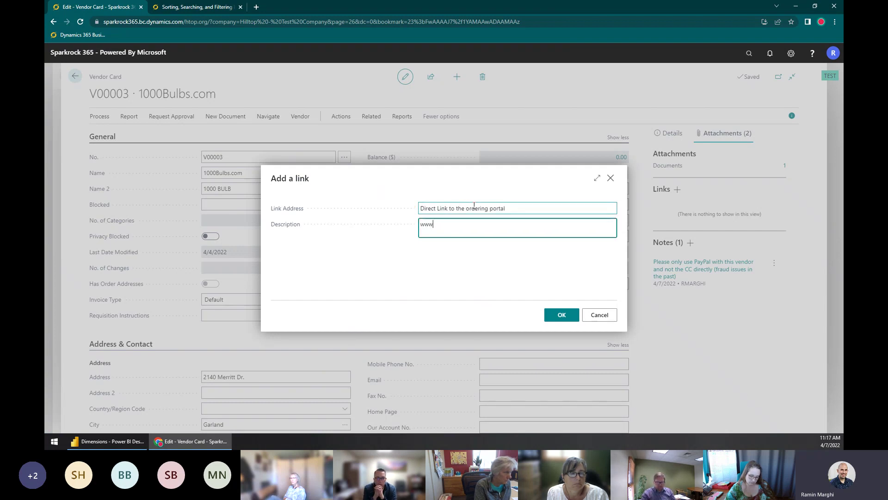
{"action": "type", "text": "www.1000bulbs.com/orderform.apsx"}
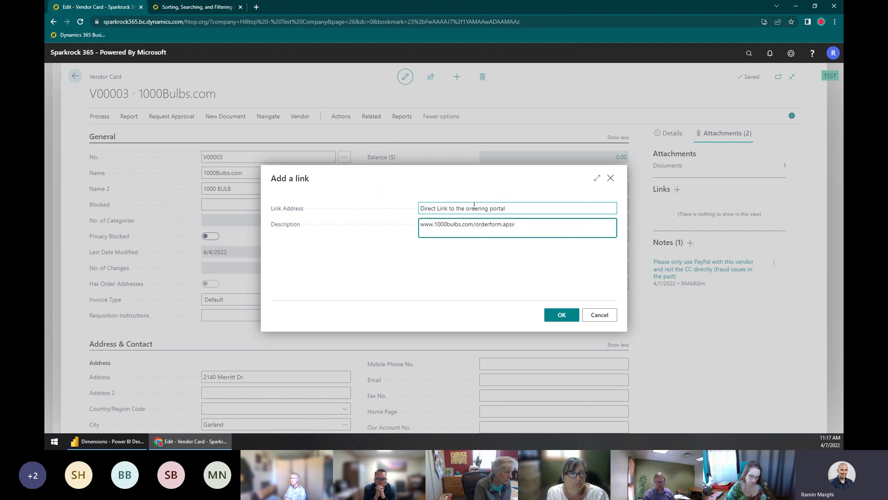
{"action": "left_click", "coordinate": [599, 315]}
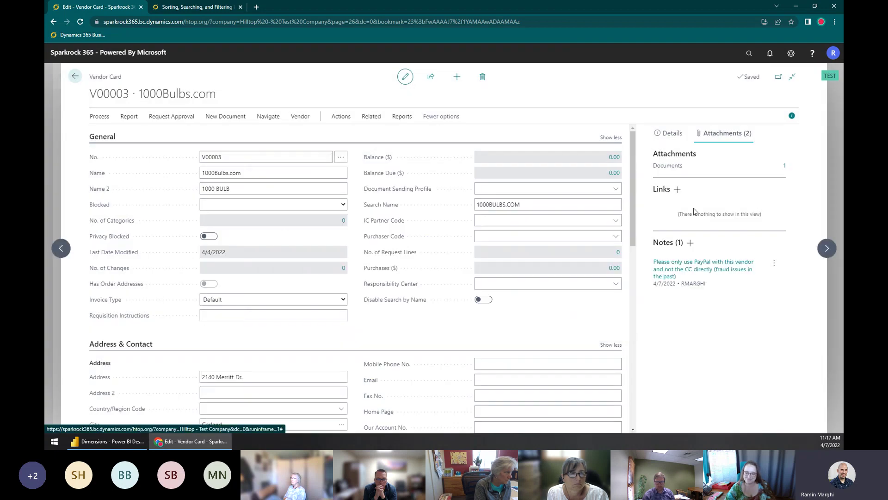
Step: Review the vendor's statistics and buy-from history in the details, and hide the FactBox pane
{"action": "left_click", "coordinate": [670, 133]}
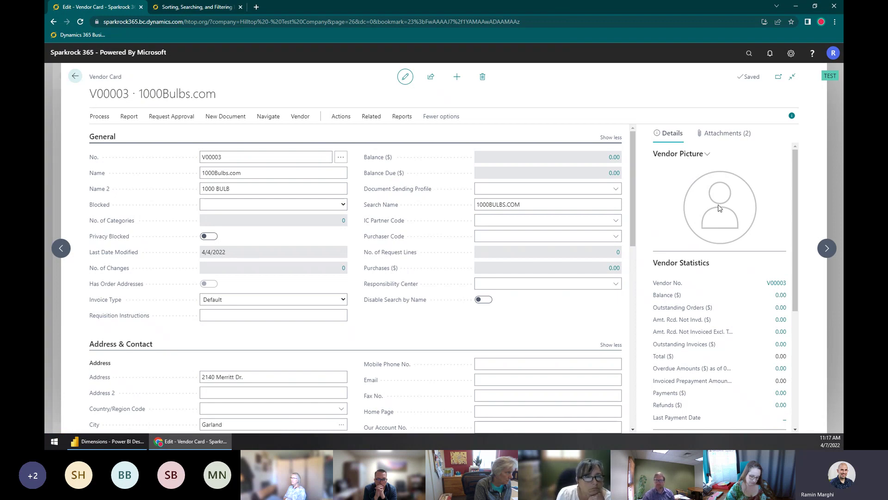
{"action": "scroll", "coordinate": [712, 194], "scroll_direction": "down", "scroll_amount": 3}
{"action": "scroll", "coordinate": [690, 185], "scroll_direction": "down", "scroll_amount": 3}
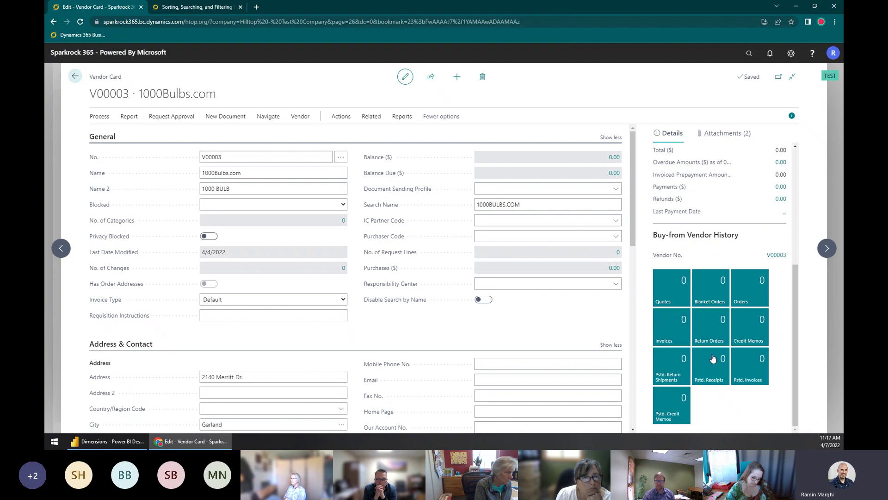
{"action": "scroll", "coordinate": [717, 199], "scroll_direction": "up", "scroll_amount": 3}
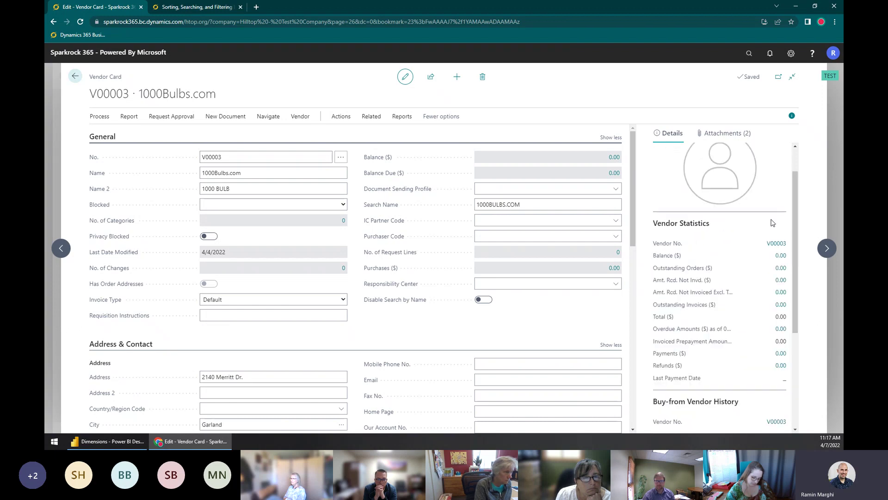
{"action": "left_click", "coordinate": [792, 116]}
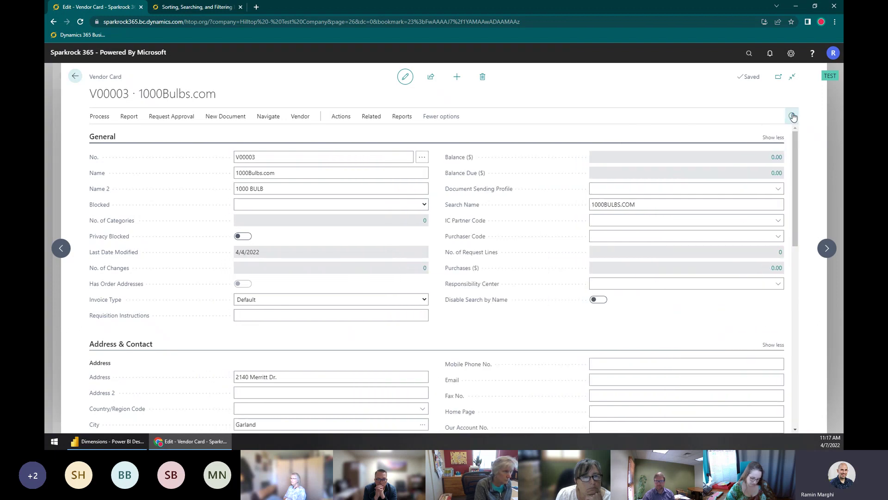
Step: Examine the vendor's General fields, including the available options for Blocked and Invoice Type
{"action": "left_click", "coordinate": [264, 157]}
{"action": "left_click", "coordinate": [263, 209]}
{"action": "left_click", "coordinate": [263, 202]}
{"action": "left_click", "coordinate": [338, 186]}
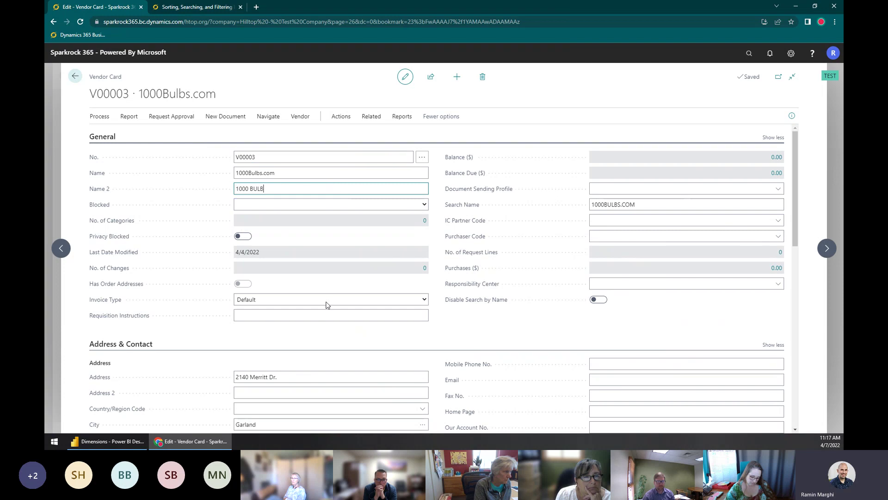
{"action": "left_click", "coordinate": [425, 205]}
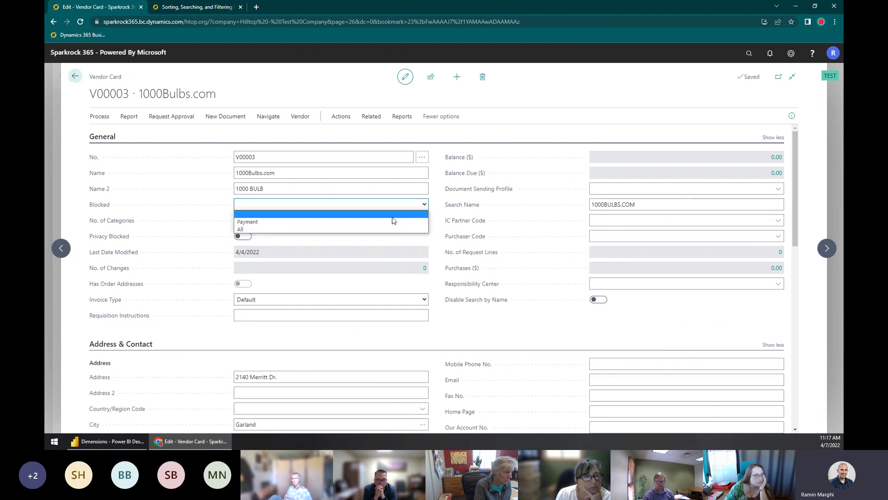
{"action": "left_click", "coordinate": [417, 208]}
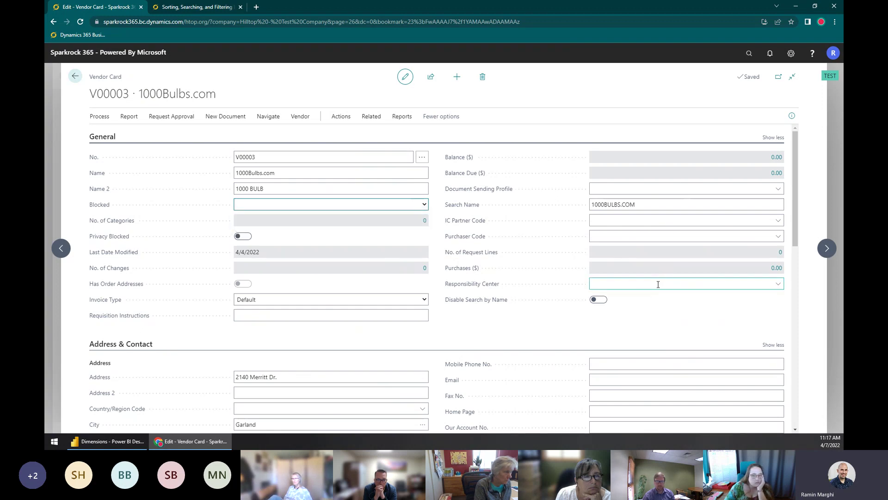
{"action": "left_click", "coordinate": [427, 299]}
{"action": "left_click", "coordinate": [433, 313]}
Step: View the country/region codes available for the vendor's address and return to the General section without choosing one
{"action": "scroll", "coordinate": [430, 278], "scroll_direction": "down", "scroll_amount": 3}
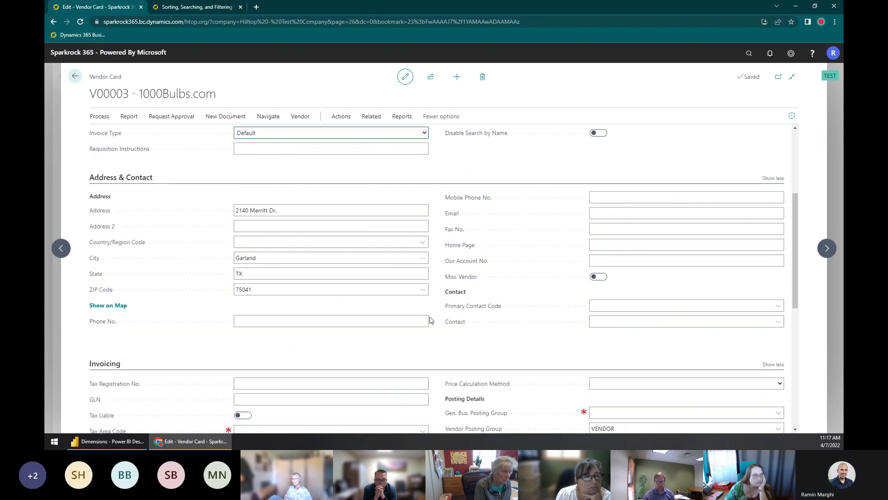
{"action": "left_click", "coordinate": [424, 244]}
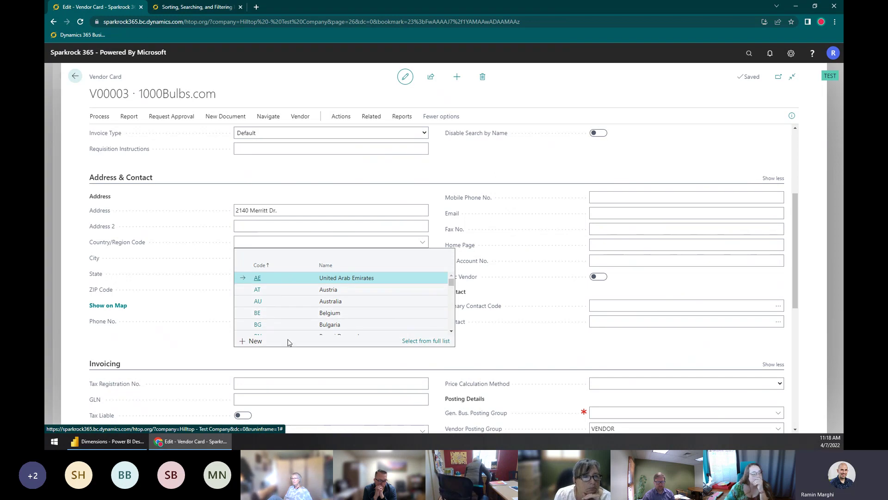
{"action": "left_click", "coordinate": [516, 352]}
{"action": "scroll", "coordinate": [380, 208], "scroll_direction": "up", "scroll_amount": 4}
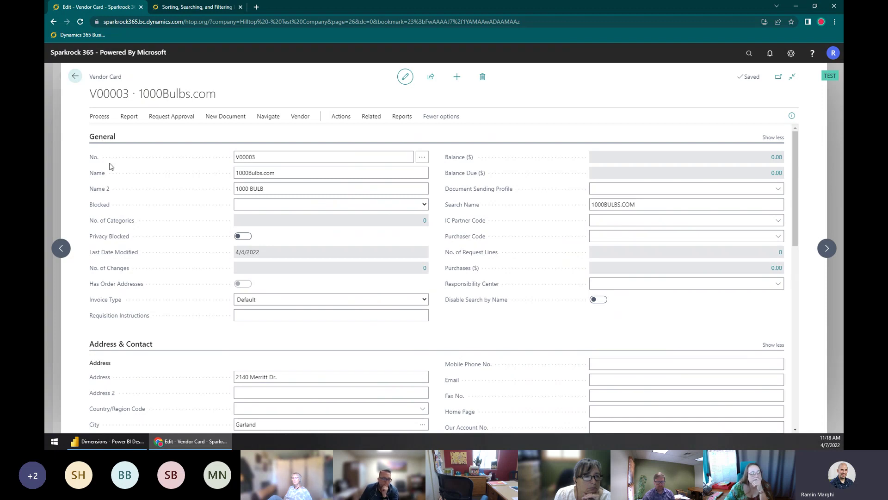
Step: Collapse the General, Address & Contact, Invoicing and Payments sections of the vendor card
{"action": "left_click", "coordinate": [103, 139]}
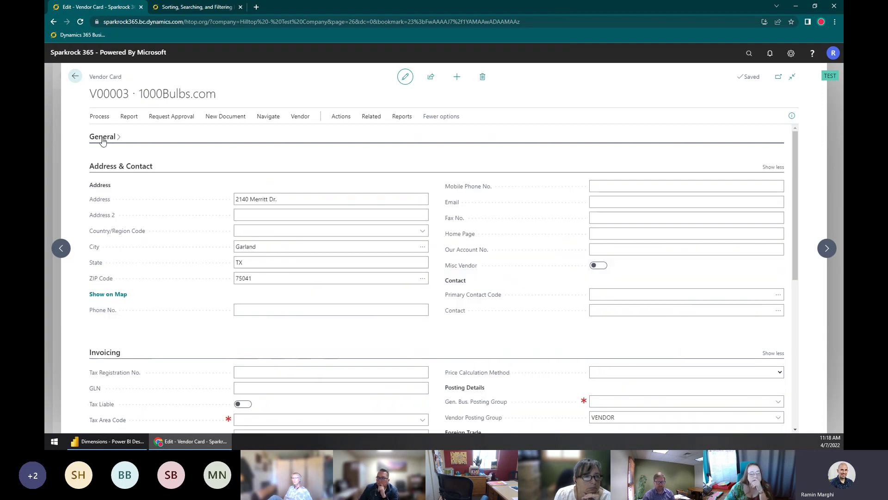
{"action": "left_click", "coordinate": [112, 168]}
{"action": "left_click", "coordinate": [116, 198]}
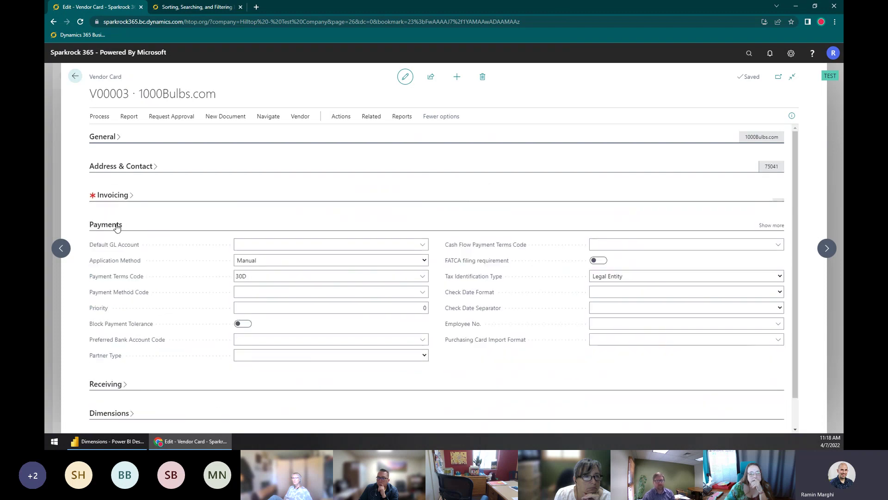
{"action": "left_click", "coordinate": [117, 226]}
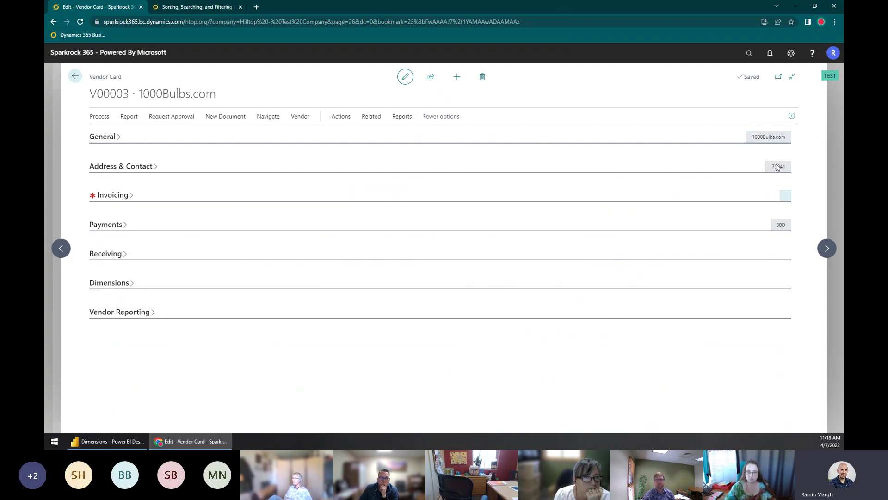
Step: Expand the General section and switch it between fewer and more fields, ending with all of its fields shown
{"action": "left_click", "coordinate": [116, 137]}
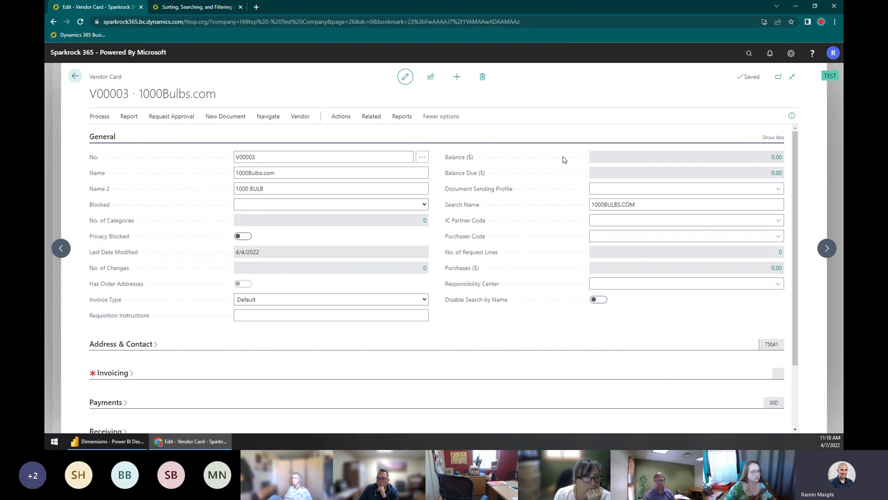
{"action": "left_click", "coordinate": [773, 138]}
{"action": "left_click", "coordinate": [773, 138]}
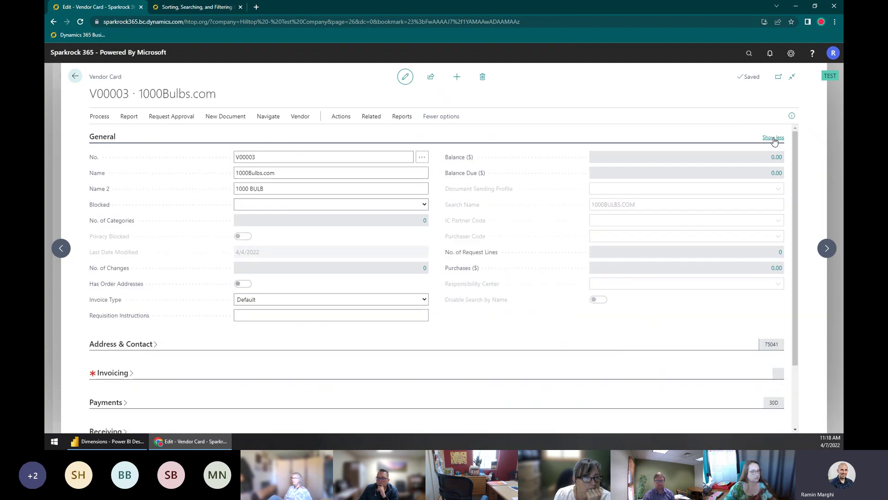
{"action": "left_click", "coordinate": [773, 138]}
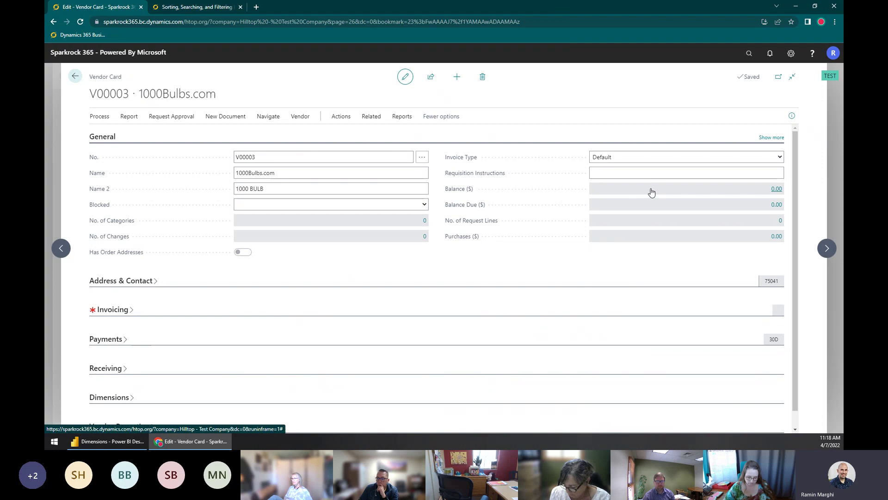
{"action": "left_click", "coordinate": [768, 138]}
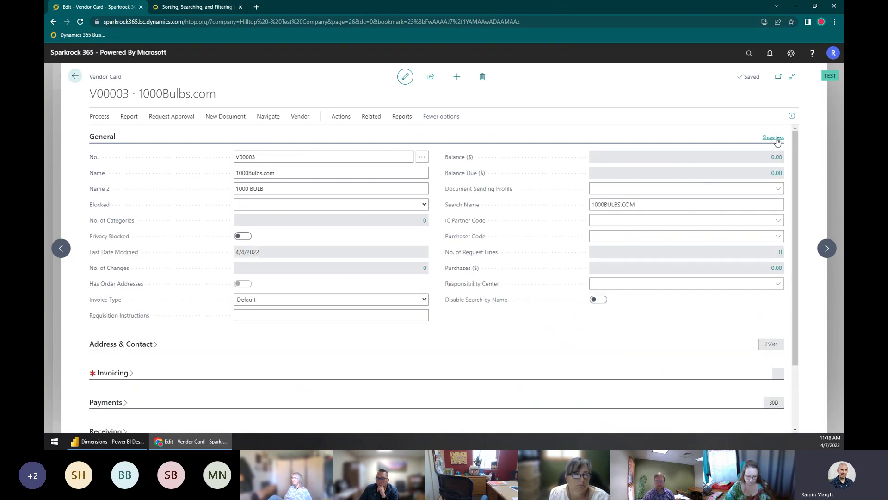
{"action": "left_click", "coordinate": [777, 139]}
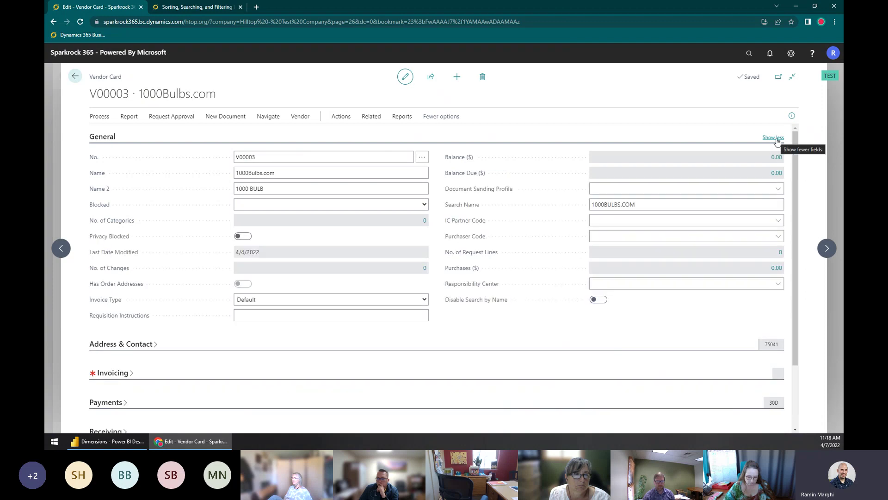
Step: Start personalizing the vendor card and hide the IC Partner Code field
{"action": "left_click", "coordinate": [791, 53]}
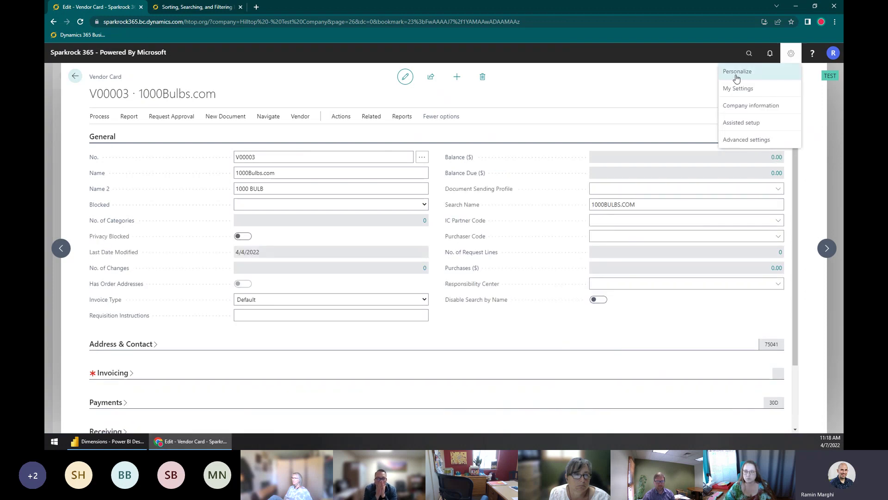
{"action": "left_click", "coordinate": [737, 73]}
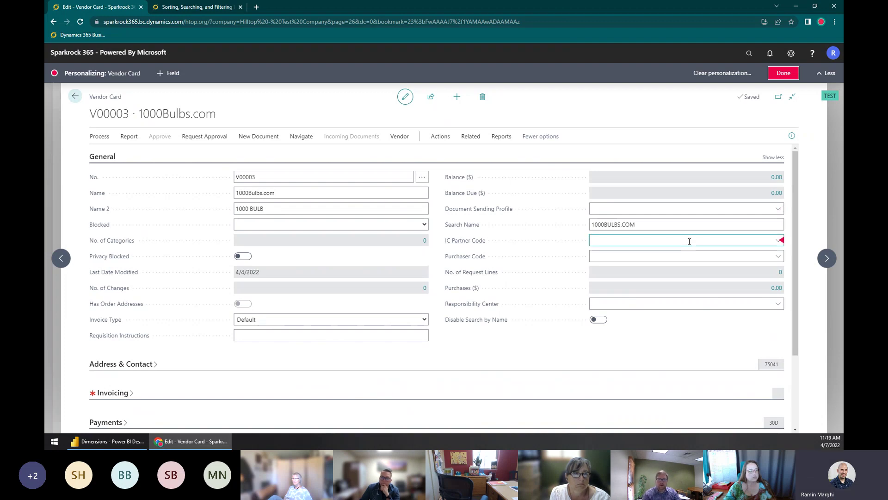
{"action": "left_click", "coordinate": [782, 241]}
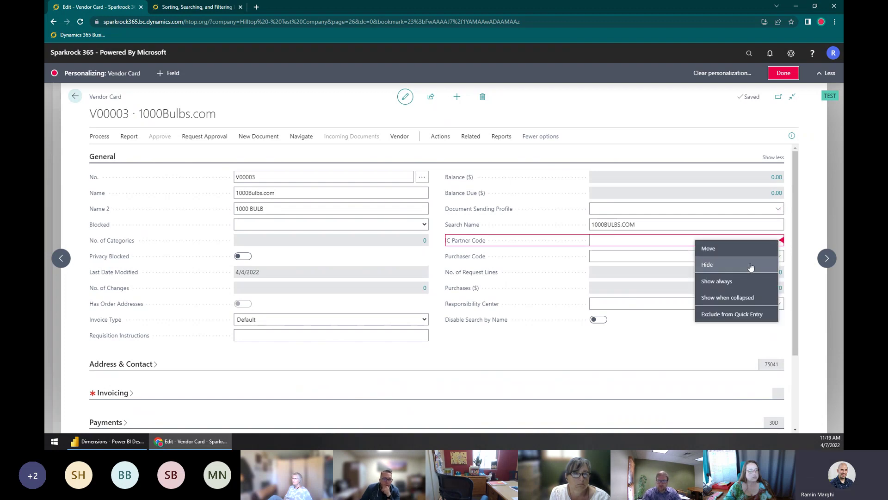
{"action": "key", "text": "Escape"}
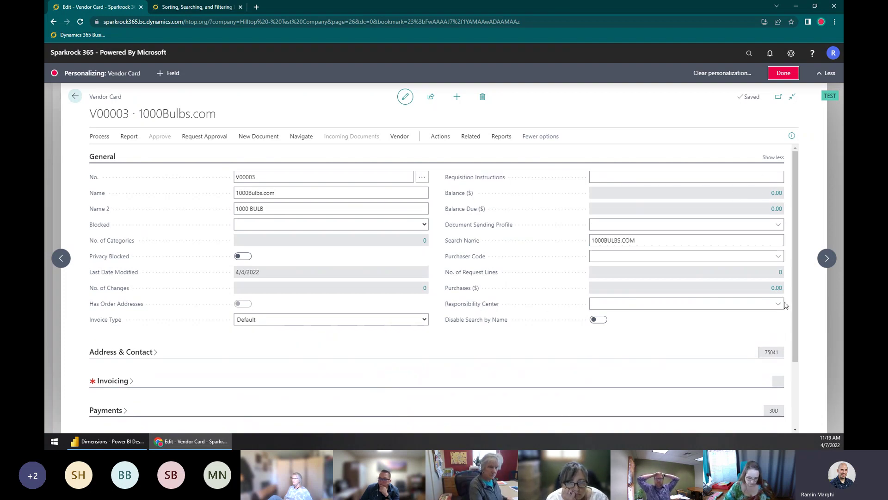
Step: Set the Responsibility Center field to show always and the Name 2 field to show under "Show more"
{"action": "left_click", "coordinate": [782, 304]}
{"action": "left_click", "coordinate": [745, 345]}
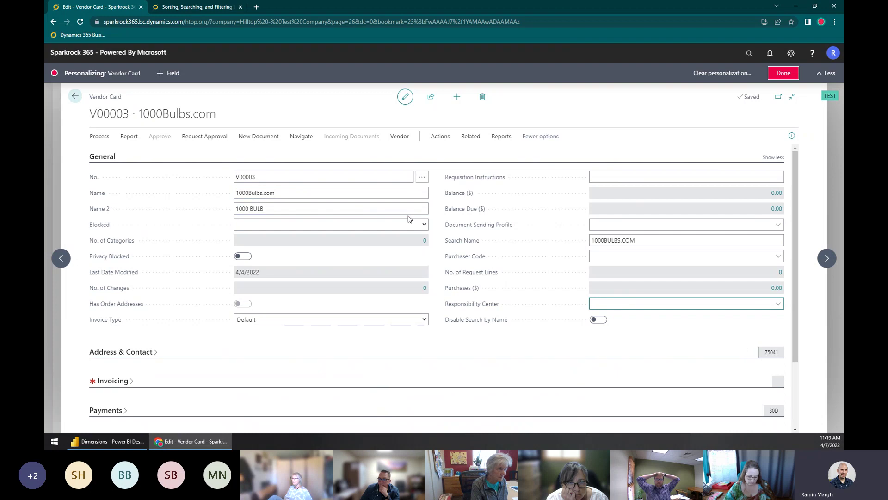
{"action": "left_click", "coordinate": [425, 209]}
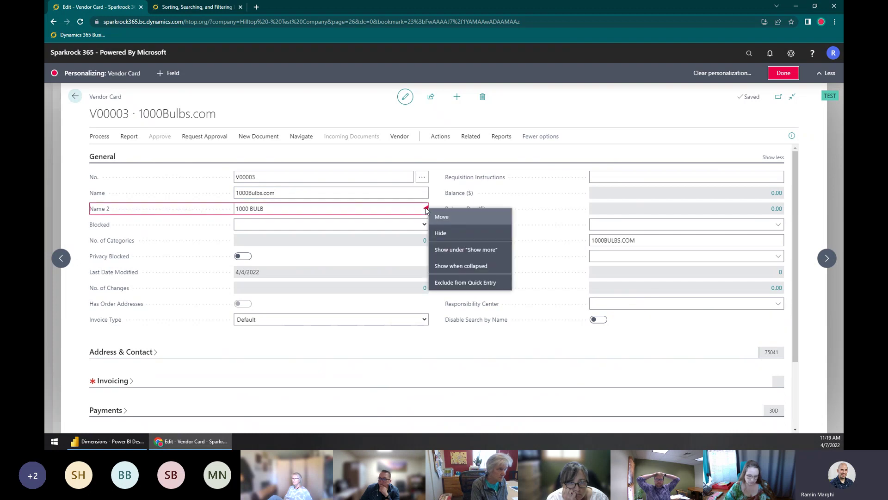
{"action": "left_click", "coordinate": [448, 250]}
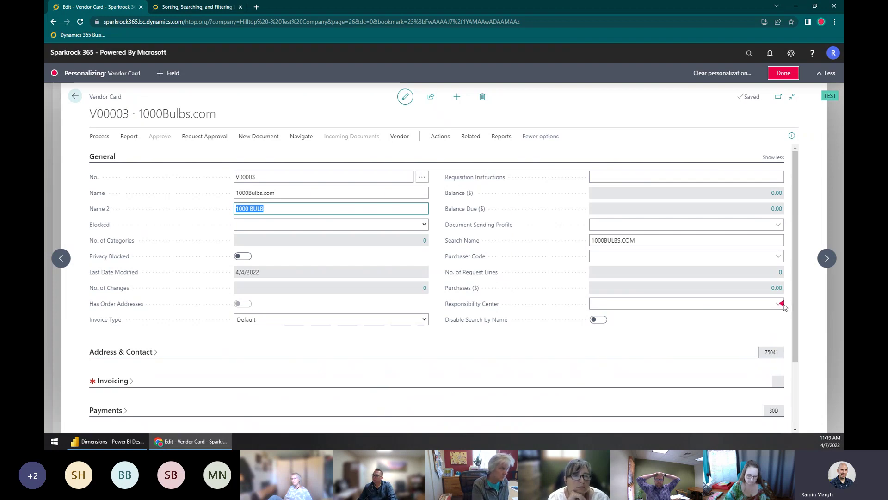
Step: Move the Responsibility Center field above Requisition Instructions and finish personalizing the vendor card
{"action": "left_click", "coordinate": [585, 304]}
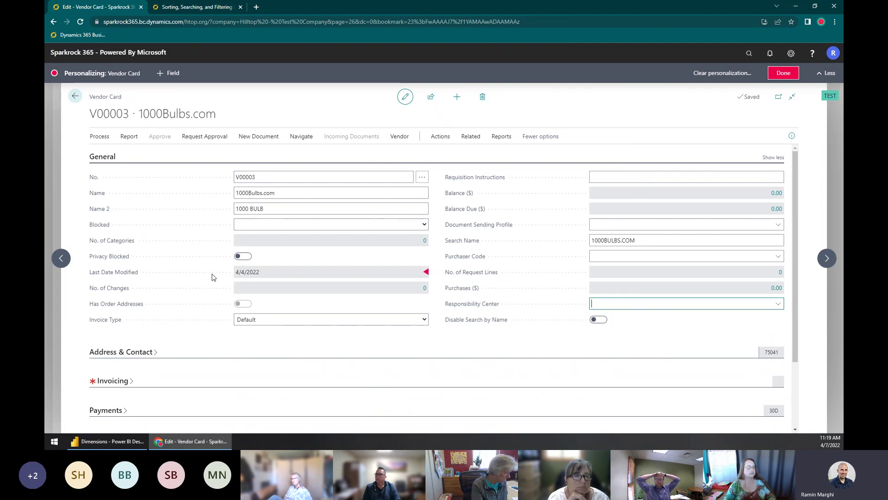
{"action": "left_click_drag", "start_coordinate": [782, 304], "coordinate": [648, 176]}
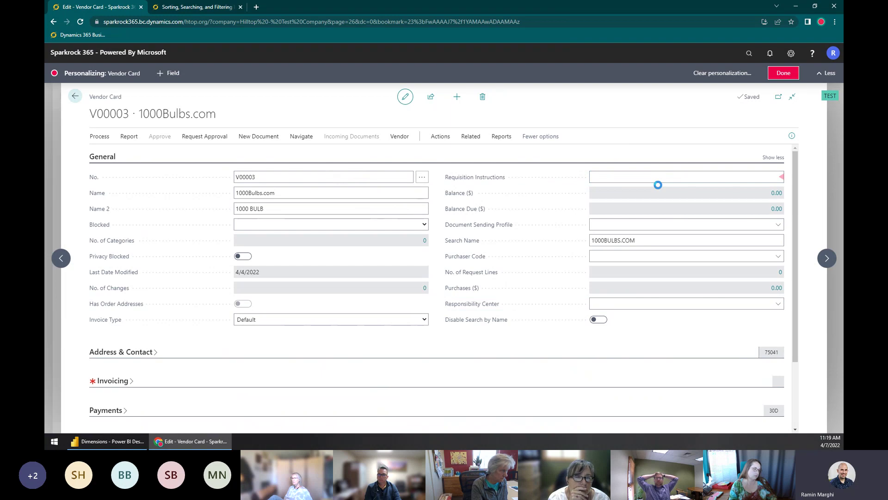
{"action": "left_click", "coordinate": [783, 72]}
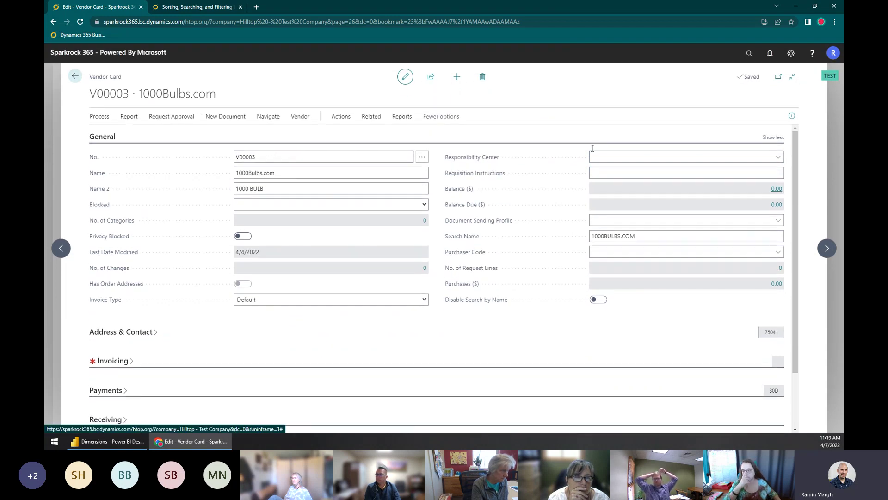
Step: Show fewer fields in the General section and expand the Address & Contact section
{"action": "left_click", "coordinate": [772, 137]}
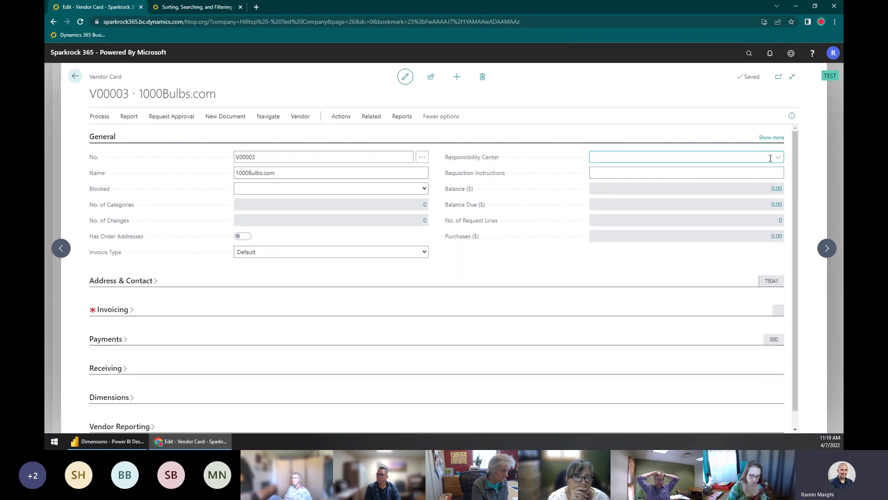
{"action": "left_click", "coordinate": [141, 281]}
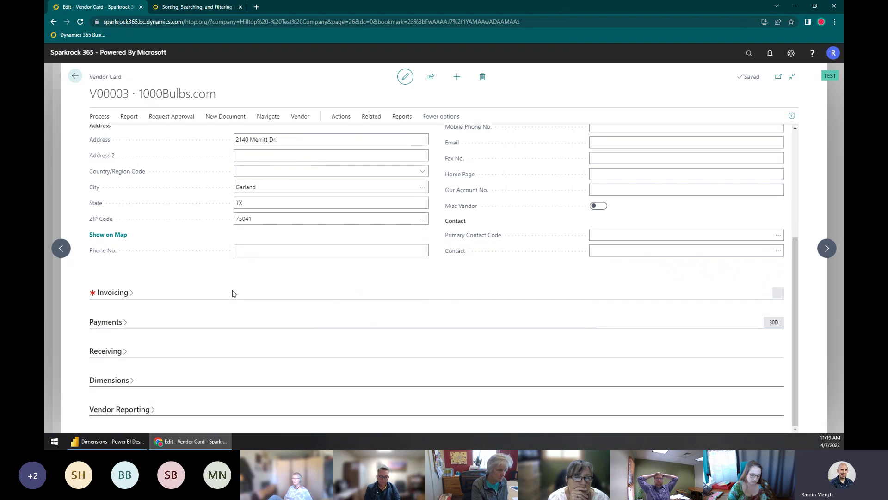
{"action": "scroll", "coordinate": [233, 294], "scroll_direction": "up", "scroll_amount": 4}
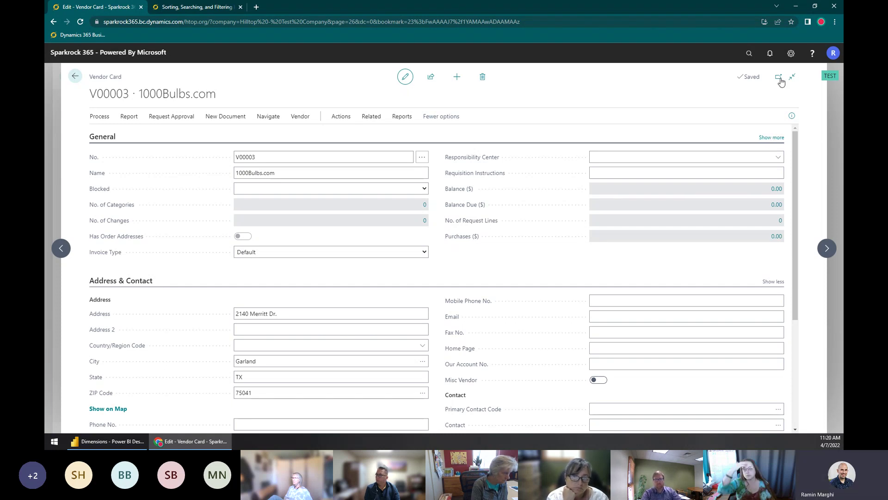
Step: Open the vendor card's personalization mode to view its clear option, and finish without changing any fields
{"action": "left_click", "coordinate": [792, 53]}
{"action": "left_click", "coordinate": [764, 80]}
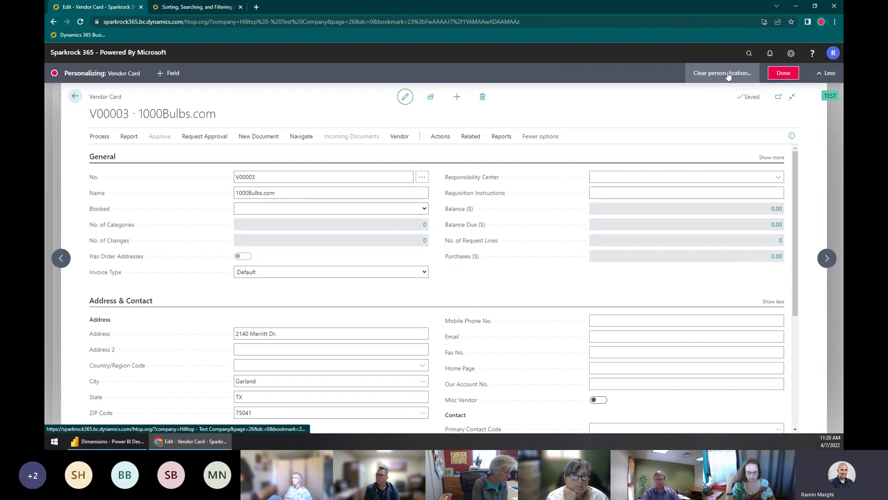
{"action": "left_click", "coordinate": [784, 73]}
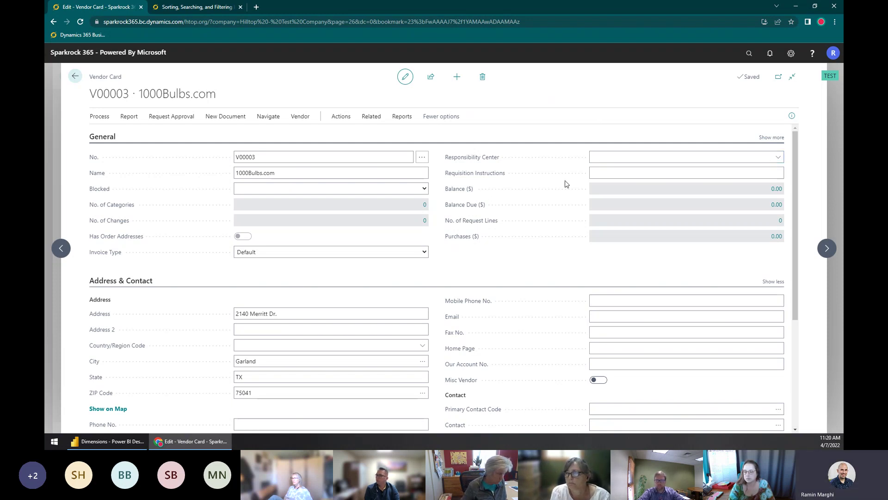
Step: Open the entries behind the vendor's Balance ($), return to the card, and look over its remaining sections
{"action": "scroll", "coordinate": [563, 275], "scroll_direction": "down", "scroll_amount": 5}
{"action": "scroll", "coordinate": [559, 274], "scroll_direction": "up", "scroll_amount": 5}
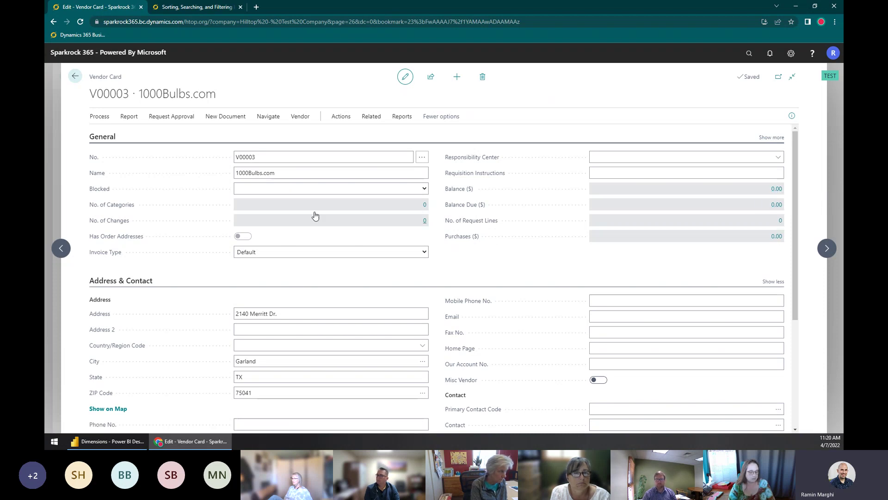
{"action": "left_click", "coordinate": [778, 189]}
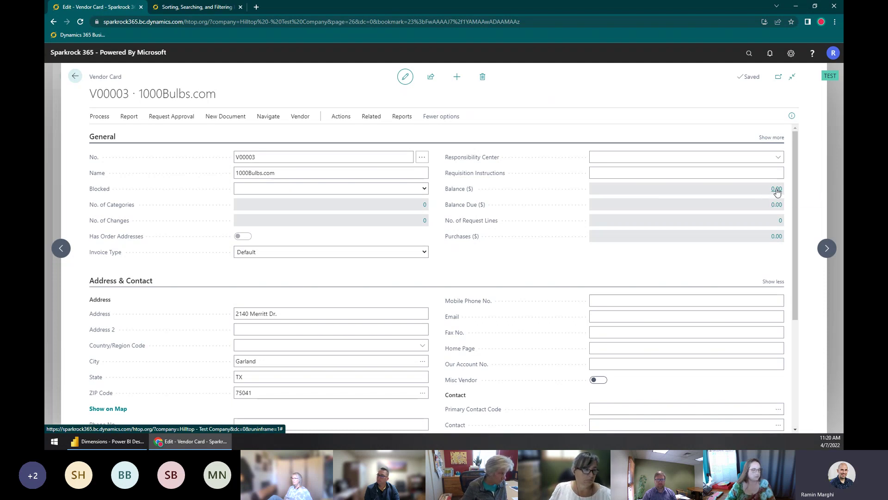
{"action": "left_click", "coordinate": [76, 76]}
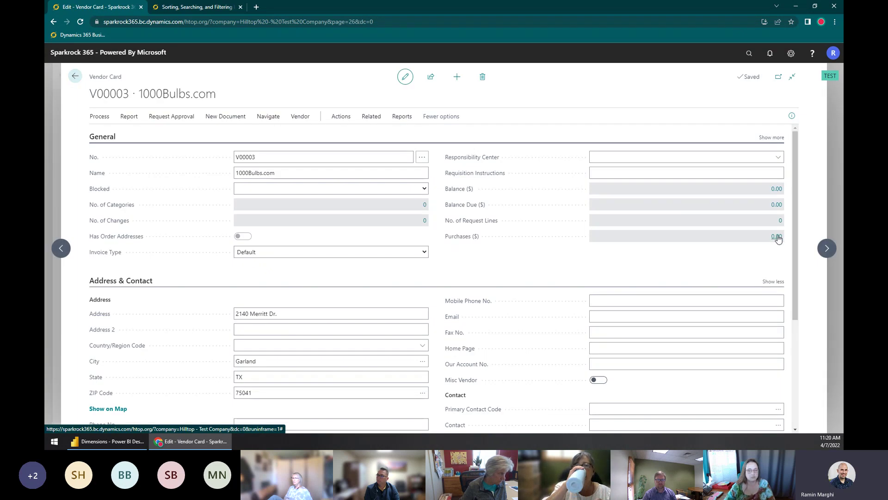
{"action": "scroll", "coordinate": [530, 238], "scroll_direction": "down", "scroll_amount": 4}
{"action": "scroll", "coordinate": [532, 237], "scroll_direction": "up", "scroll_amount": 4}
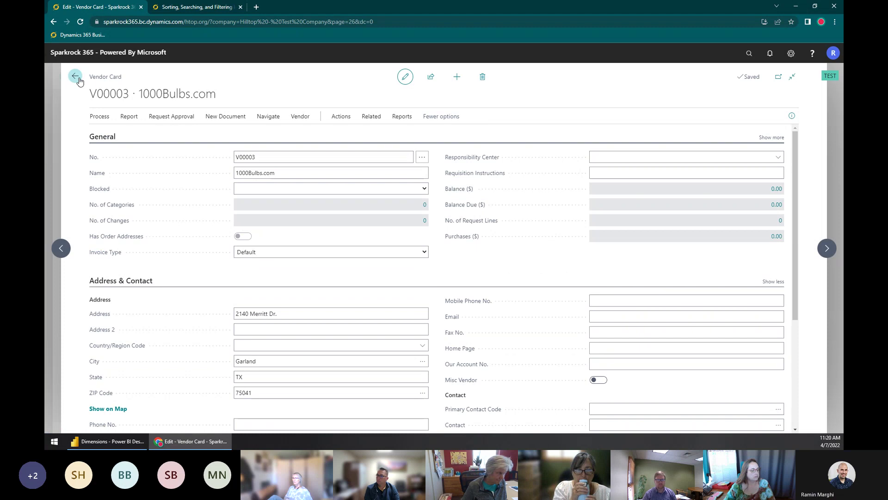
Step: Look through the vendor card's New Document, Navigate, Vendor, Actions and Related command groups
{"action": "left_click", "coordinate": [214, 119]}
{"action": "left_click", "coordinate": [271, 119]}
{"action": "left_click", "coordinate": [306, 119]}
{"action": "left_click", "coordinate": [342, 119]}
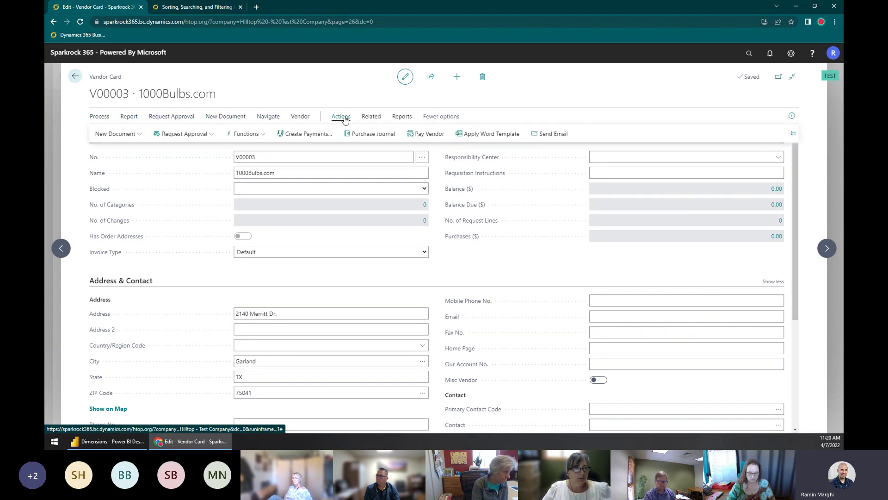
{"action": "left_click", "coordinate": [368, 119]}
{"action": "left_click", "coordinate": [332, 117]}
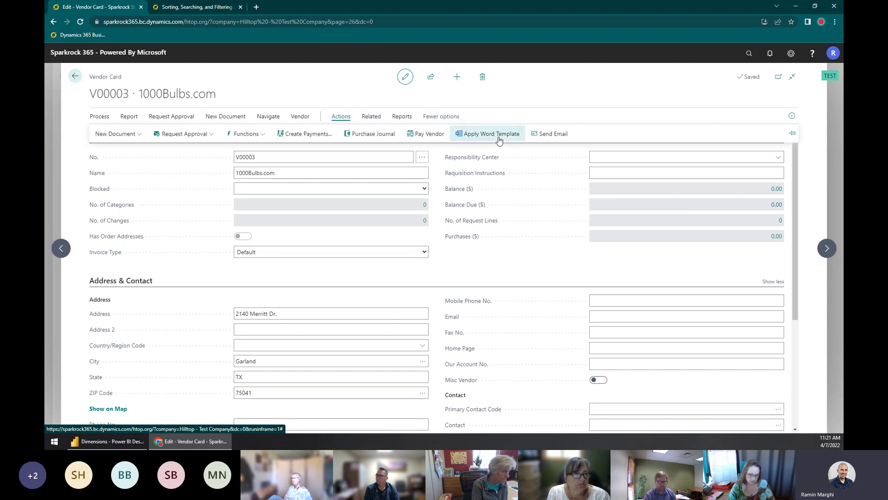
{"action": "left_click", "coordinate": [371, 117]}
{"action": "left_click", "coordinate": [341, 116]}
{"action": "left_click", "coordinate": [380, 118]}
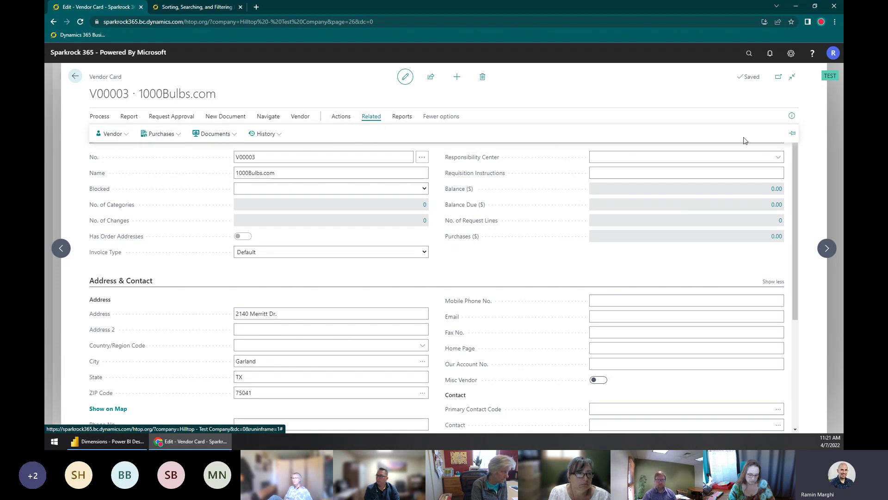
Step: Locate the Merge With function among the vendor card's actions and also by searching for "Merge"
{"action": "left_click", "coordinate": [340, 117]}
{"action": "left_click", "coordinate": [243, 134]}
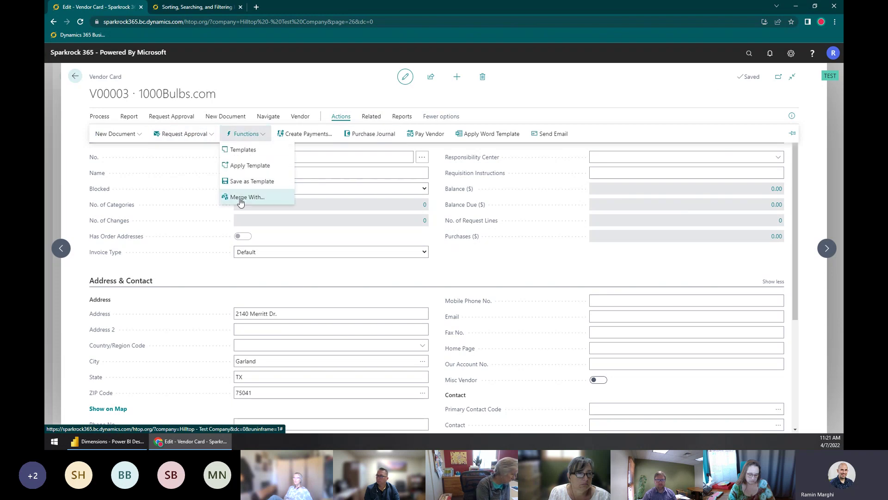
{"action": "left_click", "coordinate": [276, 198]}
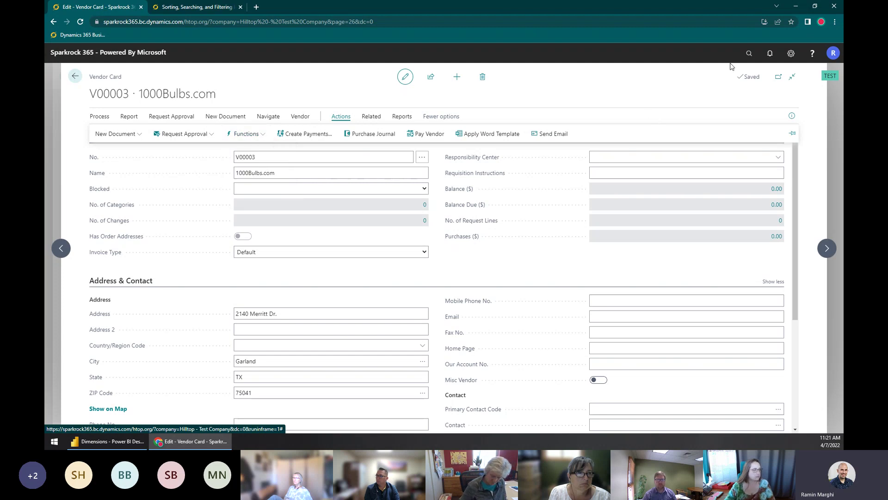
{"action": "type", "text": "Merge"}
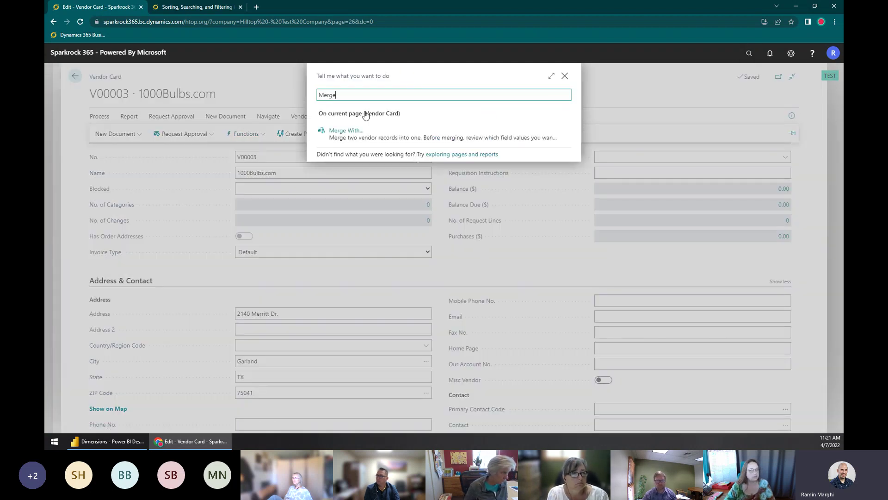
{"action": "left_click", "coordinate": [523, 206]}
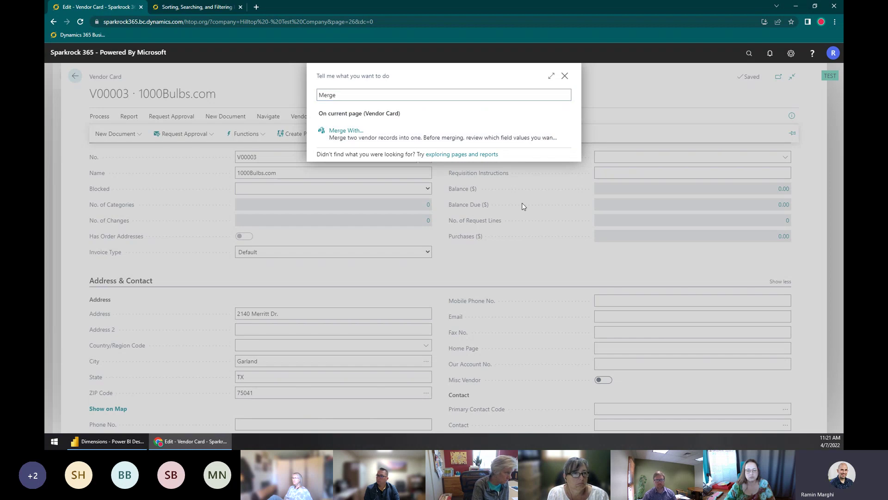
{"action": "left_click", "coordinate": [562, 79]}
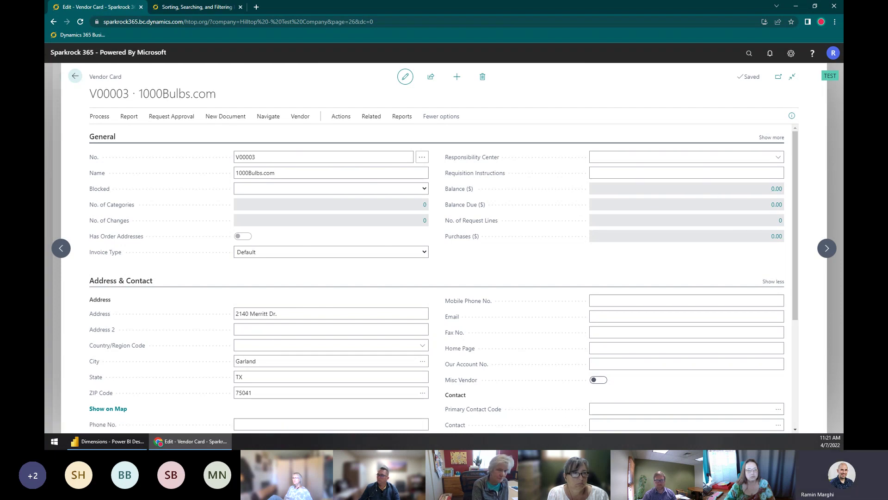
Step: Return to the vendor list, reopen the 1000Bulbs.com card, and go back to the list
{"action": "key", "text": "Escape"}
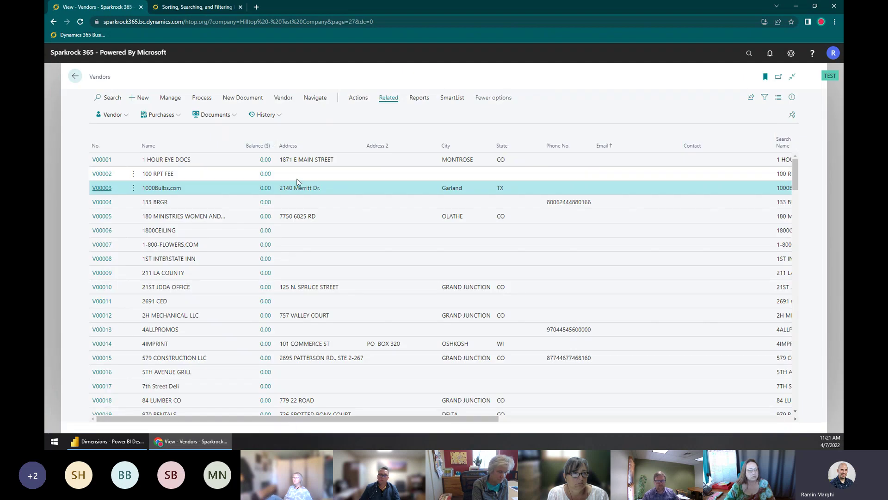
{"action": "left_click", "coordinate": [101, 192]}
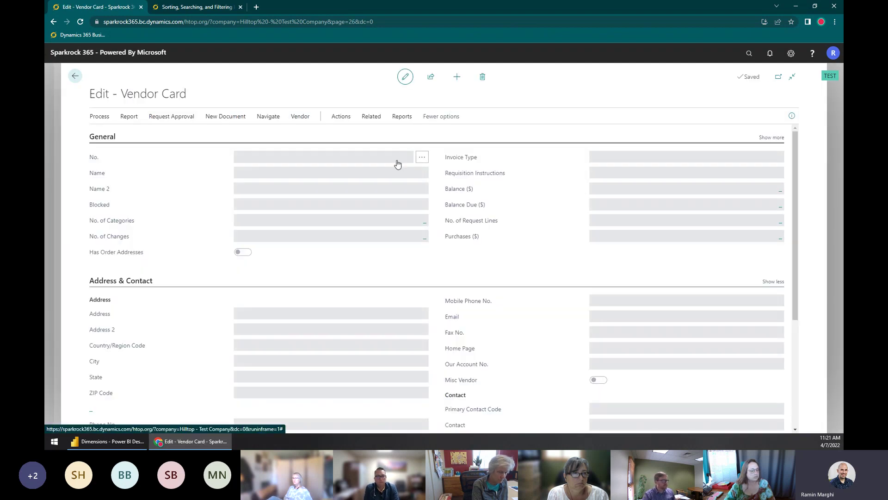
{"action": "left_click", "coordinate": [74, 77]}
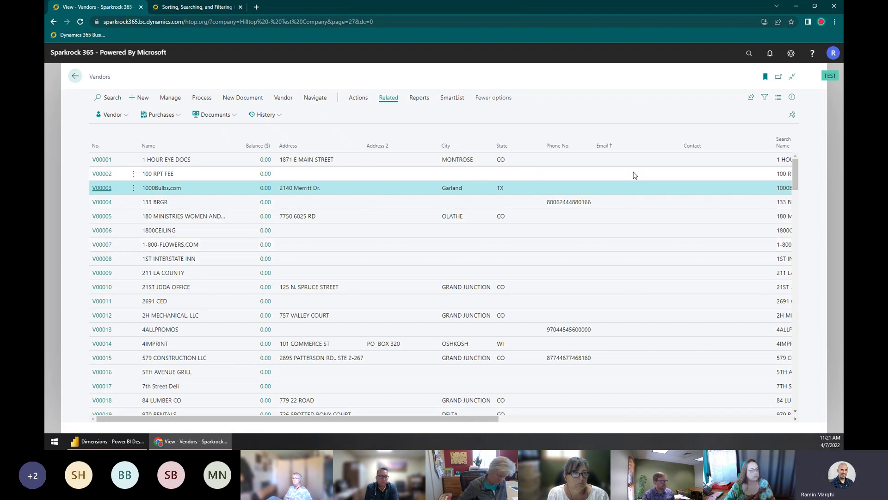
Step: Search for "Gen Jou" and open General Journals
{"action": "left_click", "coordinate": [750, 56]}
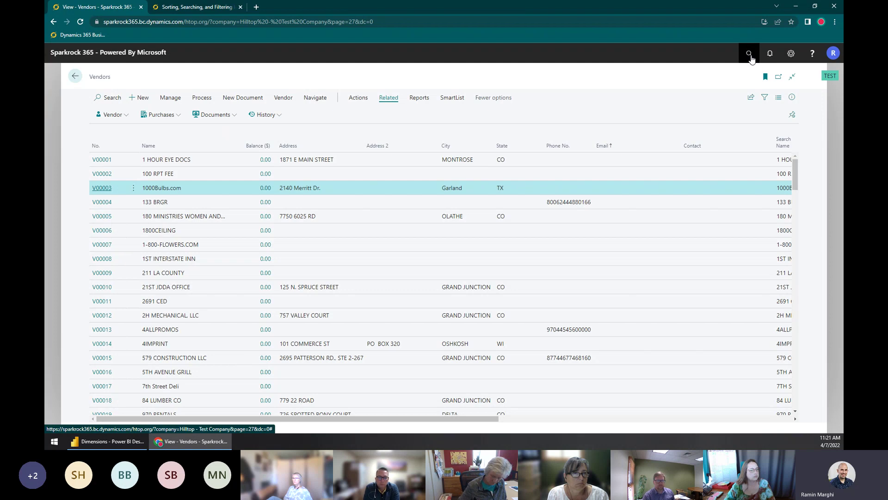
{"action": "type", "text": "Gen Jou"}
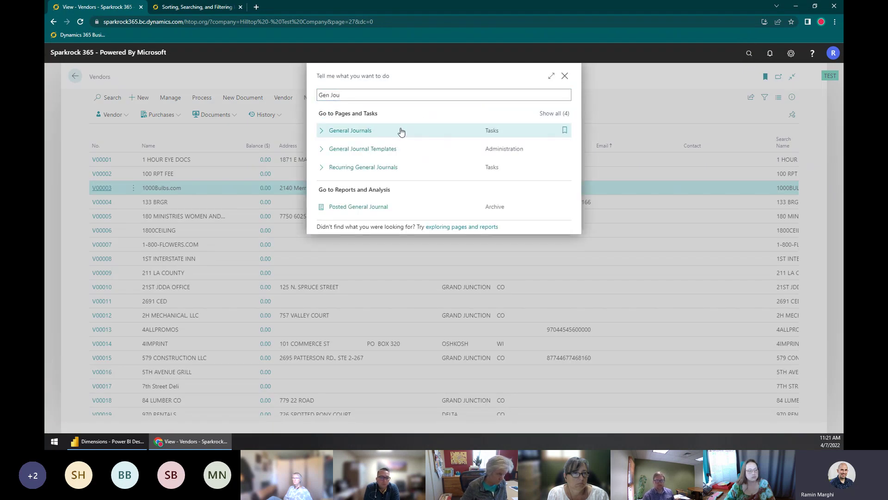
{"action": "left_click", "coordinate": [400, 131]}
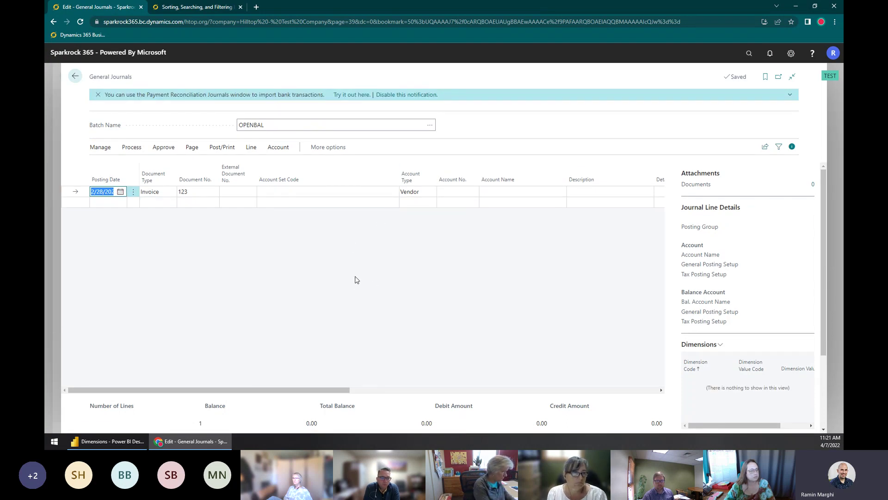
Step: View the Account Set Code choices on the first journal line and close them without selecting one
{"action": "left_click", "coordinate": [330, 192]}
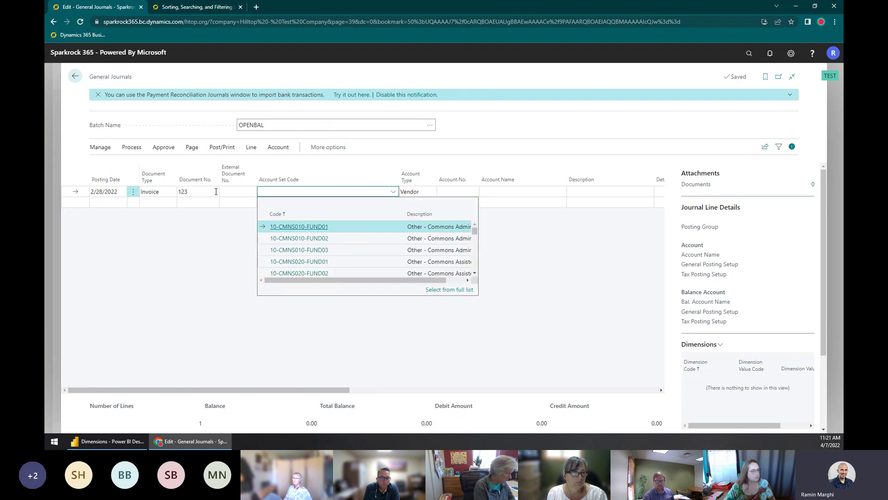
{"action": "left_click", "coordinate": [238, 192]}
{"action": "left_click", "coordinate": [282, 264]}
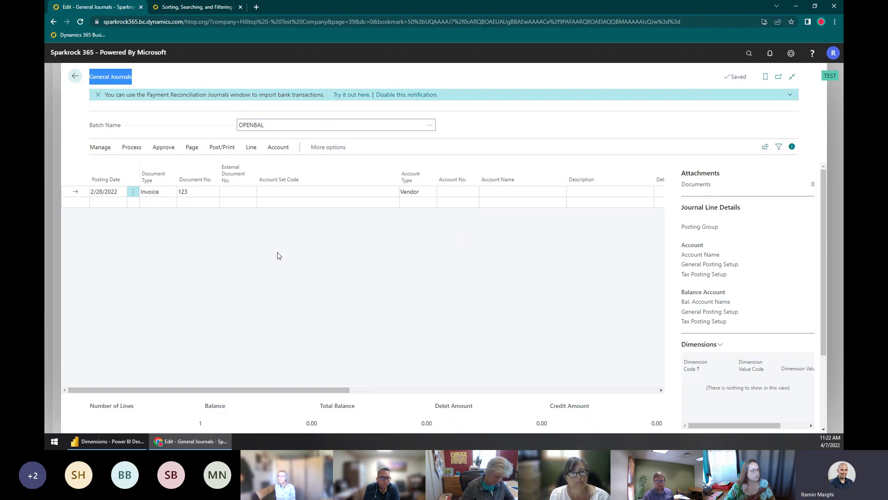
Step: Move back and forth through the first journal line's fields, starting from the Posting Date
{"action": "left_click", "coordinate": [101, 190]}
{"action": "key", "text": "Tab"}
{"action": "key", "text": "Tab"}
{"action": "key", "text": "shift+Tab"}
{"action": "key", "text": "shift+Tab"}
{"action": "key", "text": "Tab"}
{"action": "key", "text": "Tab"}
{"action": "key", "text": "Tab"}
{"action": "key", "text": "shift+Tab"}
{"action": "key", "text": "shift+Tab"}
{"action": "key", "text": "shift+Tab"}
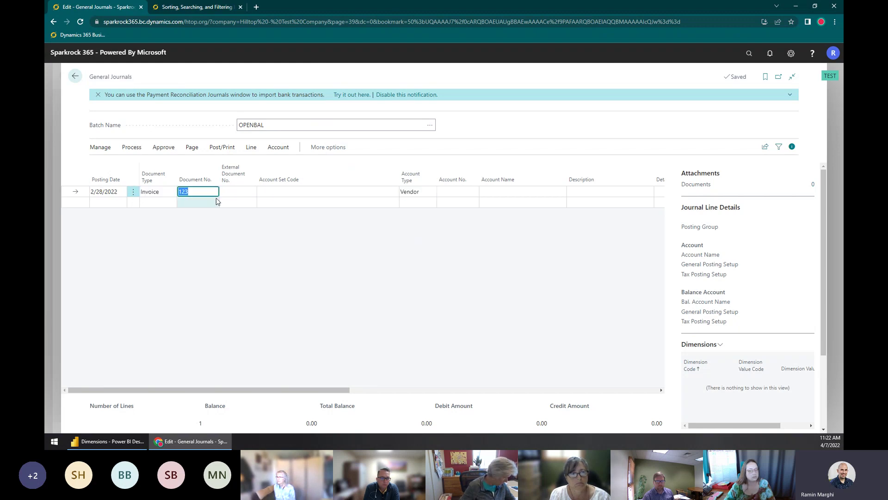
{"action": "key", "text": "shift+Tab"}
{"action": "key", "text": "shift+Tab"}
{"action": "key", "text": "Tab"}
{"action": "key", "text": "Tab"}
{"action": "key", "text": "shift+Tab"}
Step: Set the first journal line's Account Type to G/L Account
{"action": "key", "text": "Tab"}
{"action": "key", "text": "Tab"}
{"action": "key", "text": "Tab"}
{"action": "key", "text": "Tab"}
{"action": "type", "text": "G"}
{"action": "key", "text": "Tab"}
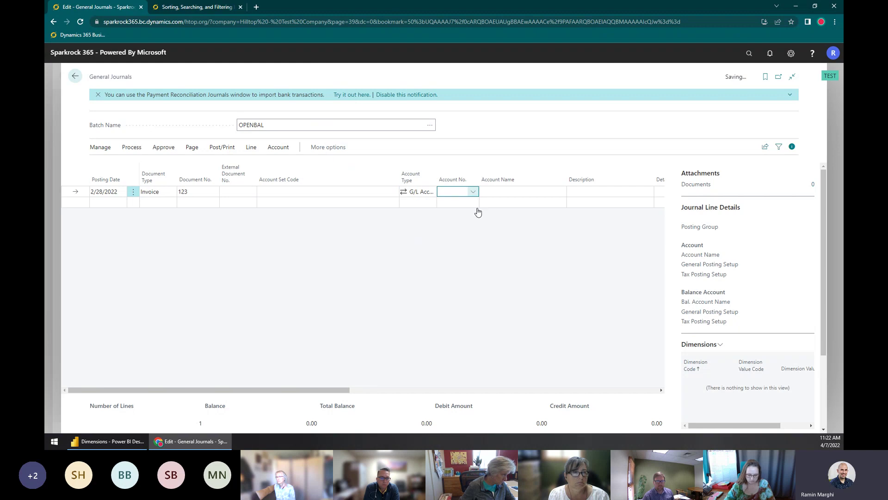
Step: Choose account 10300, Vectra Credit Card, for the first journal line
{"action": "key", "text": "alt+Down"}
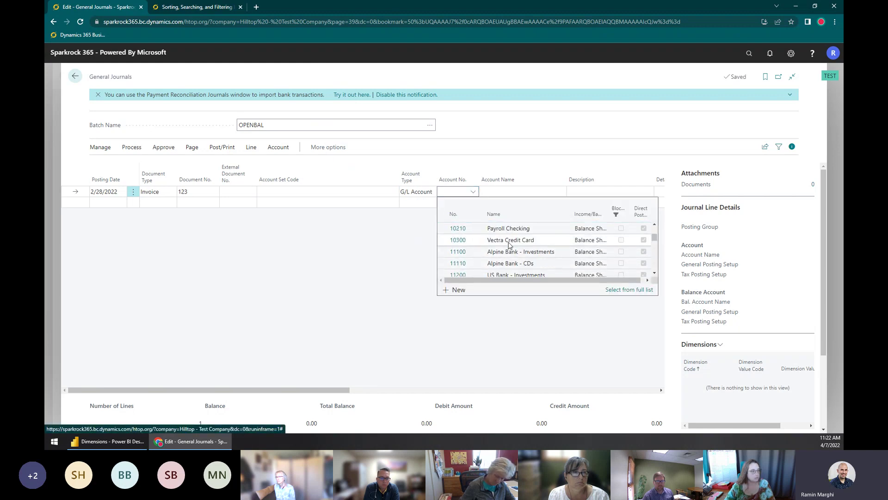
{"action": "left_click", "coordinate": [507, 241]}
{"action": "key", "text": "Tab"}
Step: Look up "Travel" in the line's Account No. and select account 61150, Client Travel
{"action": "left_click", "coordinate": [465, 191]}
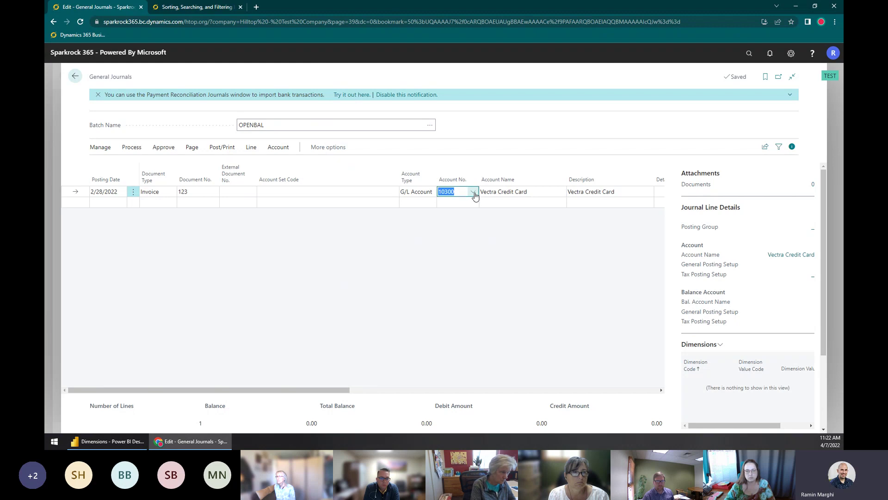
{"action": "left_click", "coordinate": [475, 193]}
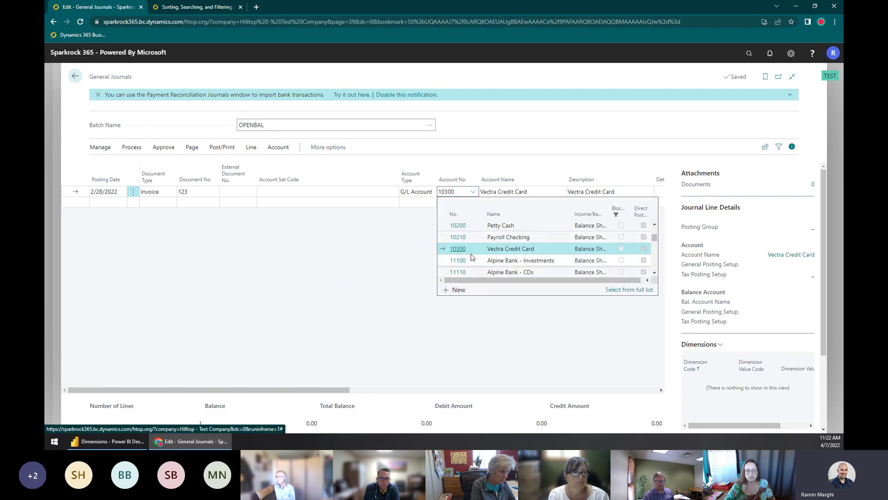
{"action": "left_click", "coordinate": [459, 193]}
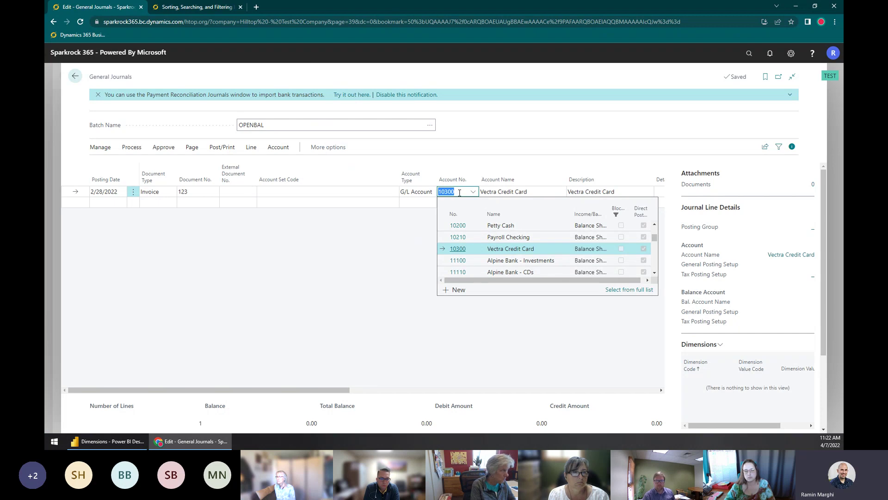
{"action": "type", "text": "Travel"}
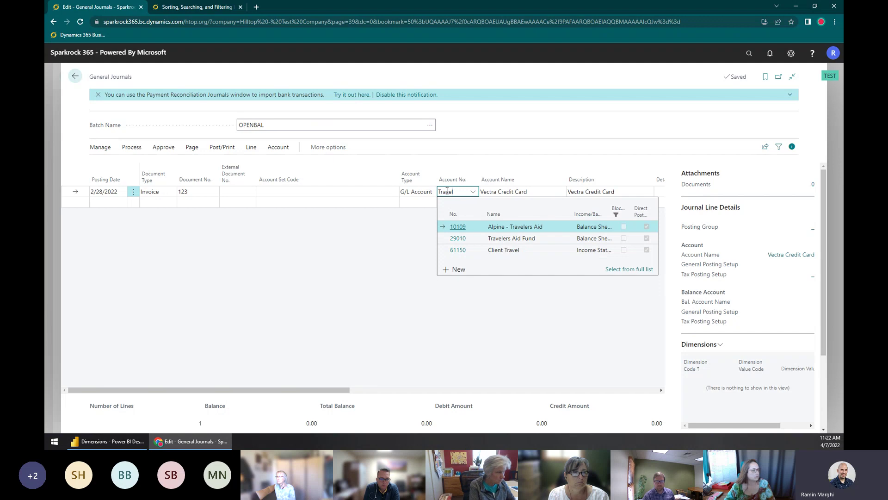
{"action": "left_click", "coordinate": [502, 252]}
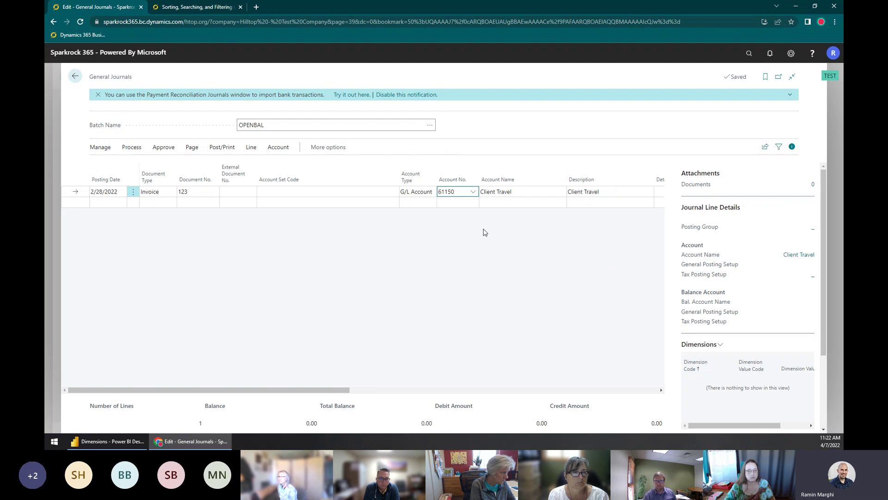
Step: Enter "Flight to client" as the journal line's description and "CheapoAir.com booking" as its details
{"action": "key", "text": "Tab"}
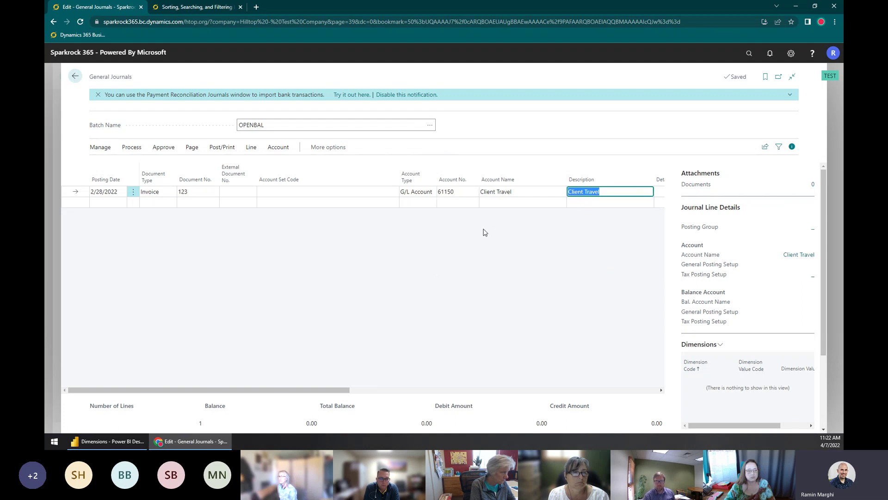
{"action": "type", "text": "Fl"}
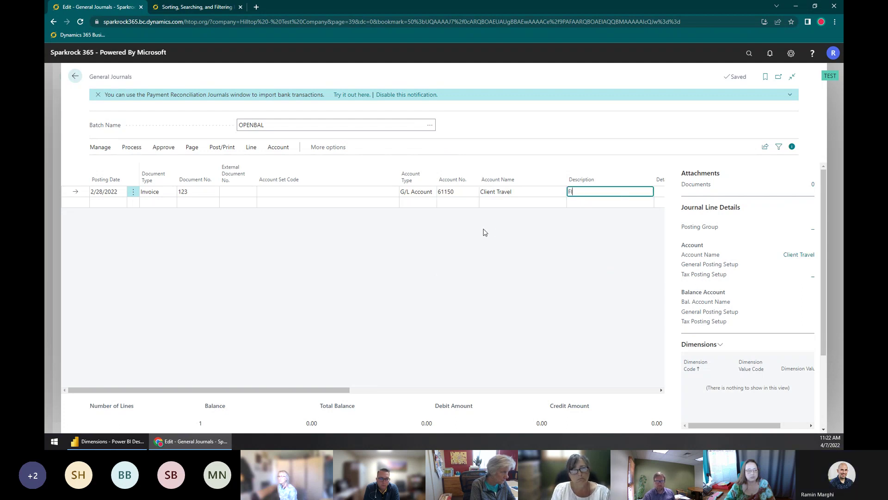
{"action": "type", "text": "ight to client"}
{"action": "key", "text": "Tab"}
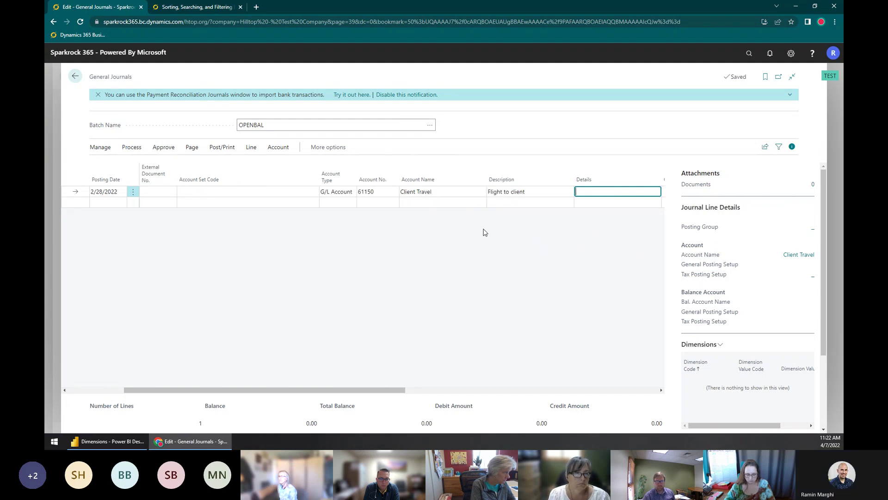
{"action": "type", "text": "Cheapo"}
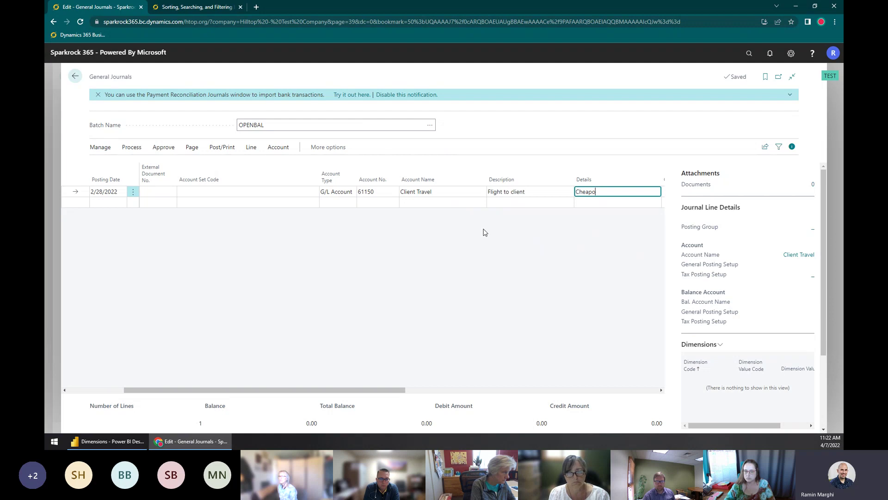
{"action": "type", "text": "Air.com booking"}
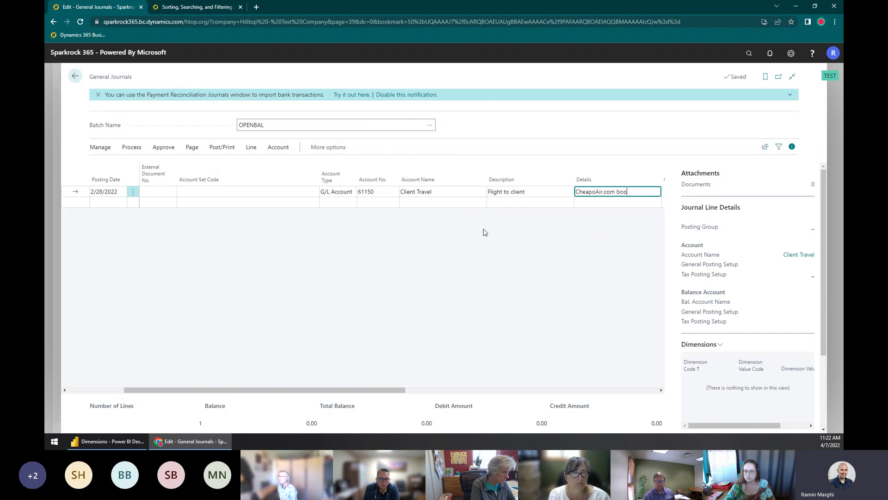
Step: Enter the journal line's amount as the calculation 1200*.8
{"action": "key", "text": "Tab"}
{"action": "key", "text": "Tab"}
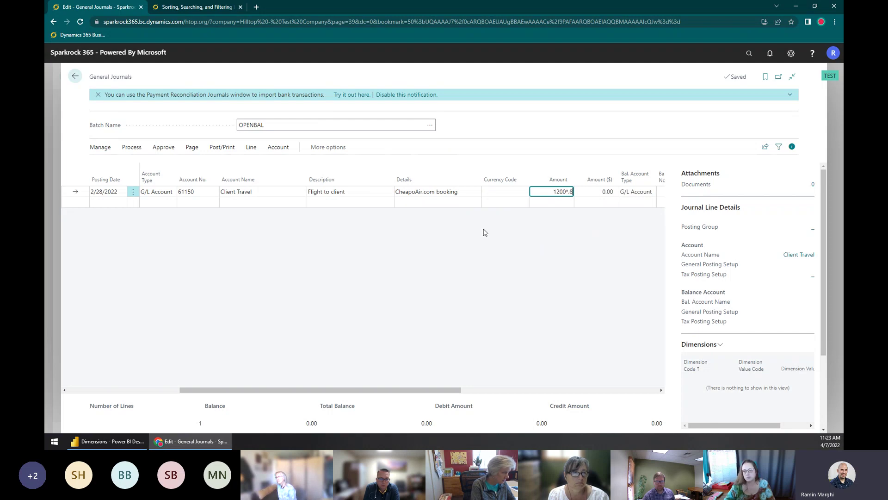
{"action": "key", "text": "Return"}
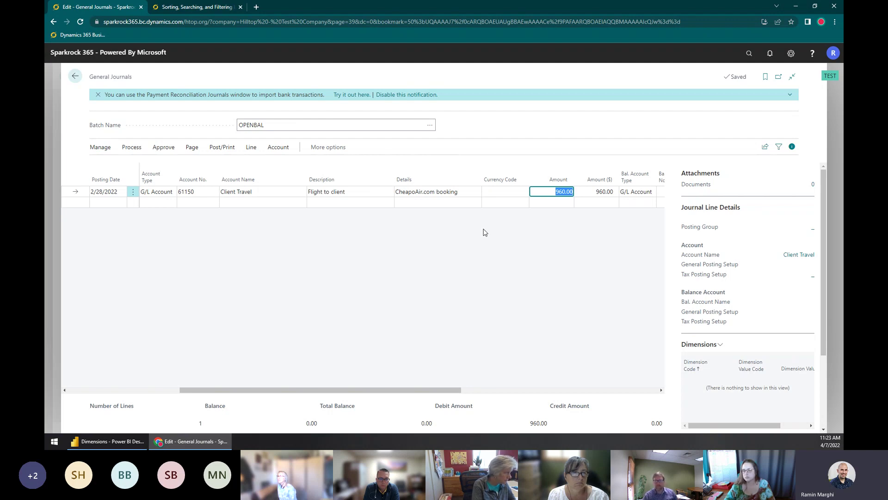
Step: Replace the journal line's amount with the calculation 1200/12
{"action": "type", "text": "1200/12"}
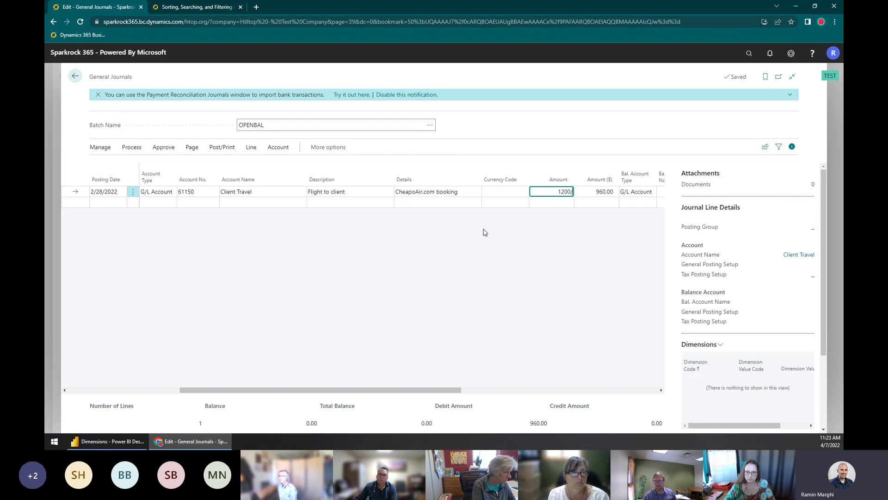
{"action": "key", "text": "Tab"}
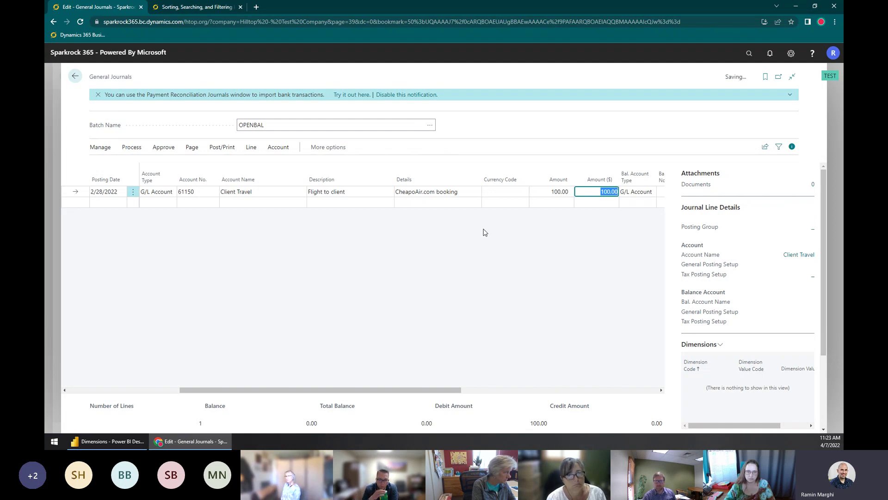
Step: Move forward and back through the journal line's fields around Amount to demonstrate field navigation
{"action": "key", "text": "shift+Tab"}
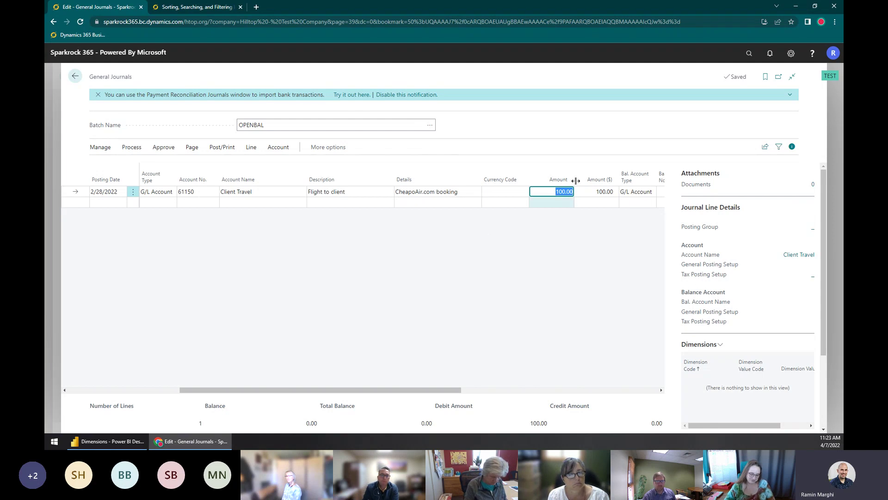
{"action": "key", "text": "Tab"}
{"action": "key", "text": "Tab"}
{"action": "key", "text": "Tab"}
{"action": "key", "text": "shift+Tab"}
{"action": "key", "text": "shift+Tab"}
{"action": "key", "text": "Tab"}
{"action": "key", "text": "Tab"}
{"action": "key", "text": "shift+Tab"}
{"action": "key", "text": "shift+Tab"}
{"action": "key", "text": "shift+Tab"}
{"action": "key", "text": "shift+Tab"}
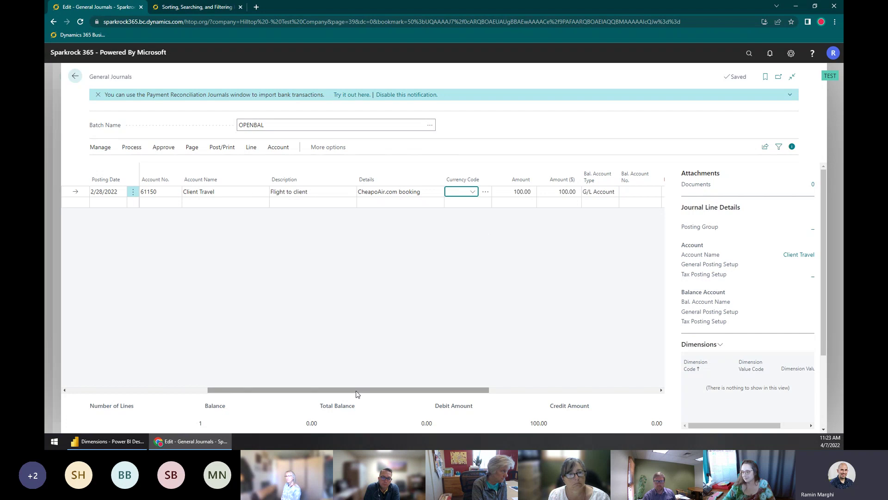
Step: Copy the Client Travel journal line and paste it into the four rows below it
{"action": "left_click_drag", "start_coordinate": [364, 389], "coordinate": [225, 389]}
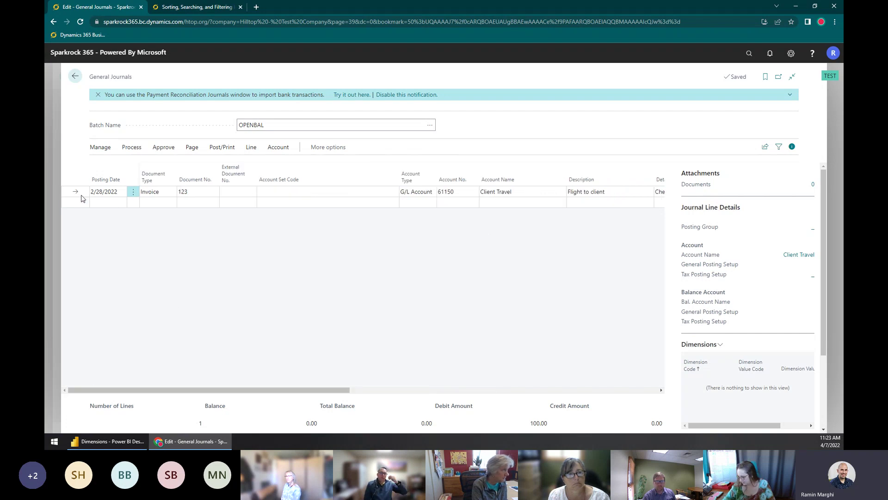
{"action": "key", "text": "ctrl+c"}
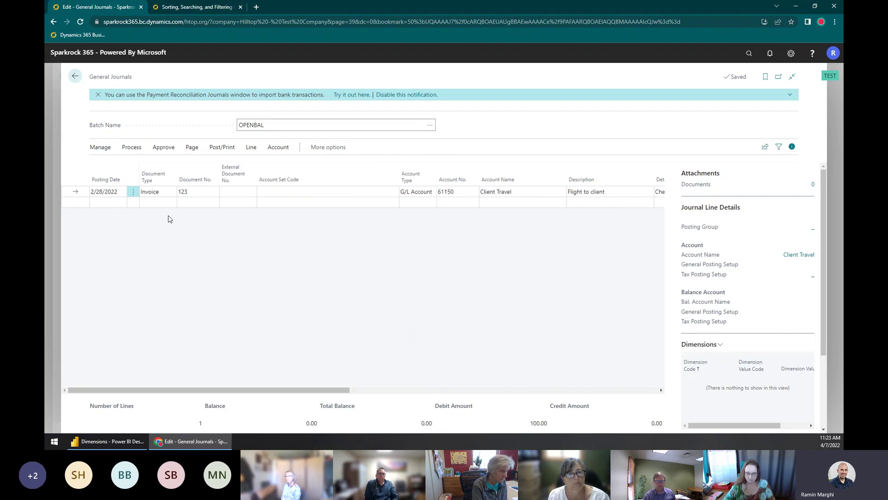
{"action": "left_click", "coordinate": [79, 204]}
{"action": "key", "text": "ctrl+v"}
{"action": "left_click", "coordinate": [77, 214]}
{"action": "key", "text": "ctrl+v"}
{"action": "left_click", "coordinate": [79, 226]}
{"action": "key", "text": "ctrl+v"}
{"action": "left_click", "coordinate": [79, 235]}
{"action": "key", "text": "ctrl+v"}
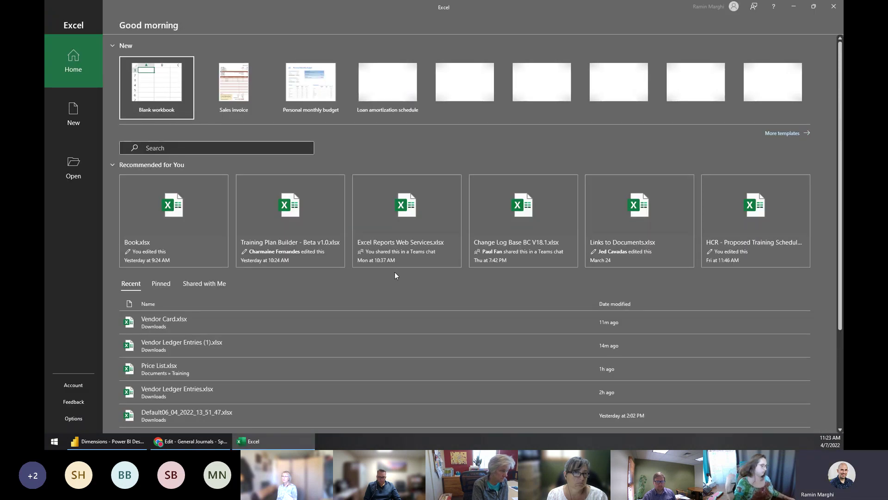
Step: Switch to Excel, paste the line into a blank workbook, and copy cells A2:Q2 back into the general journal as another line
{"action": "left_click", "coordinate": [132, 98]}
{"action": "key", "text": "ctrl+v"}
{"action": "left_click_drag", "start_coordinate": [69, 130], "coordinate": [502, 135]}
{"action": "key", "text": "ctrl+c"}
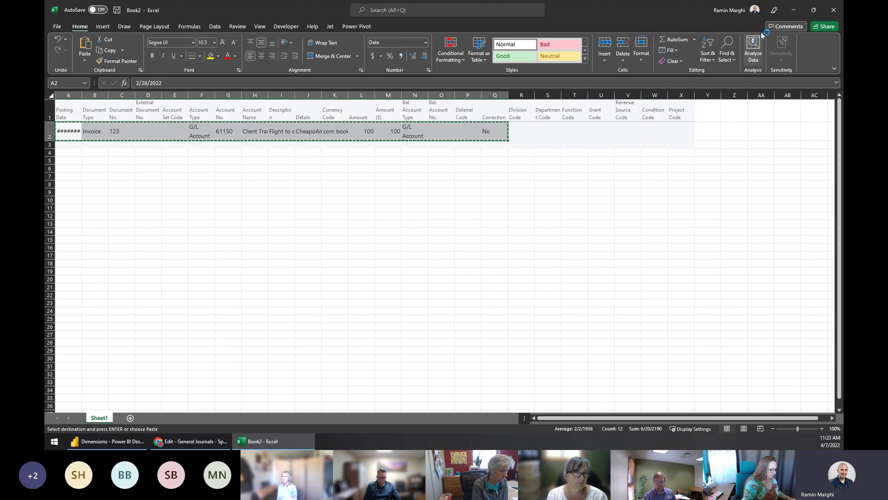
{"action": "left_click", "coordinate": [794, 10]}
{"action": "key", "text": "ctrl+v"}
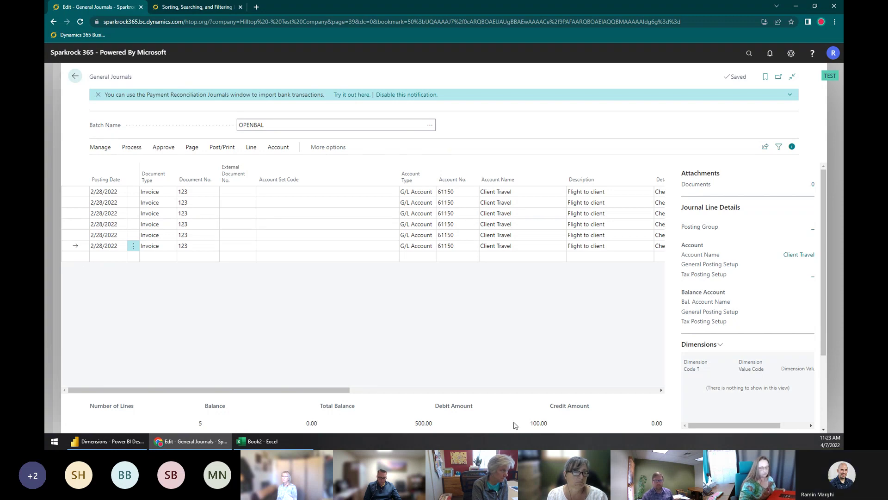
Step: Return to the Excel workbook and close it without saving the changes
{"action": "left_click", "coordinate": [259, 441]}
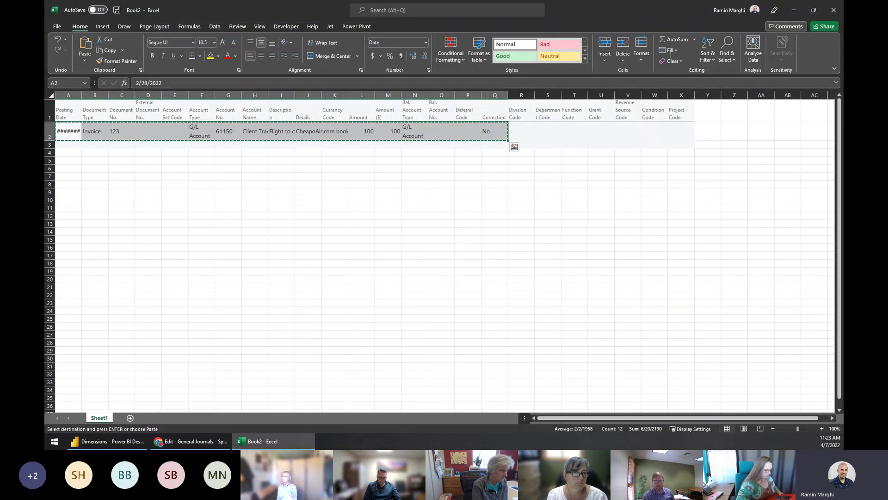
{"action": "left_click", "coordinate": [834, 10]}
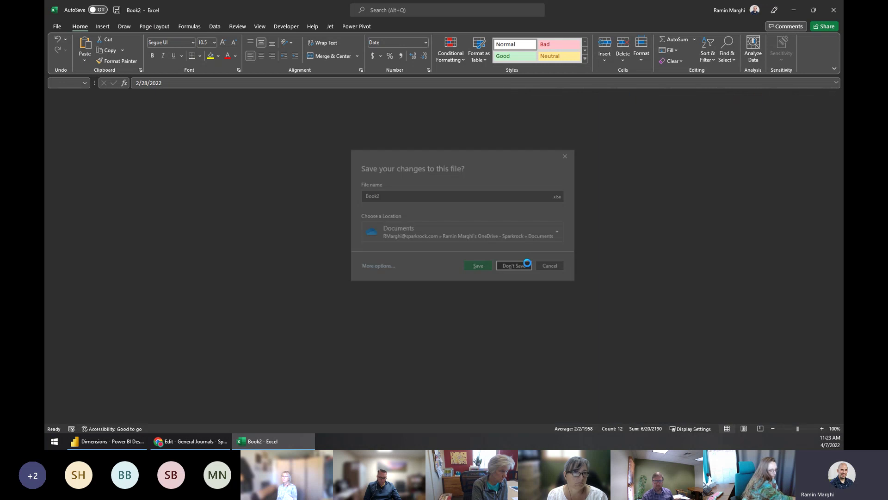
{"action": "left_click", "coordinate": [528, 265]}
Step: View the general journal's Excel and Teams sharing options, and return to the vendor list
{"action": "left_click", "coordinate": [767, 148]}
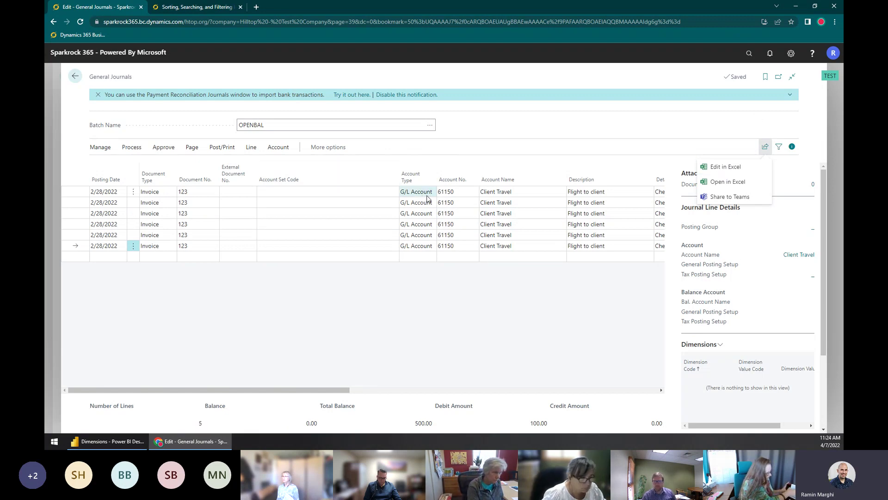
{"action": "left_click", "coordinate": [499, 206]}
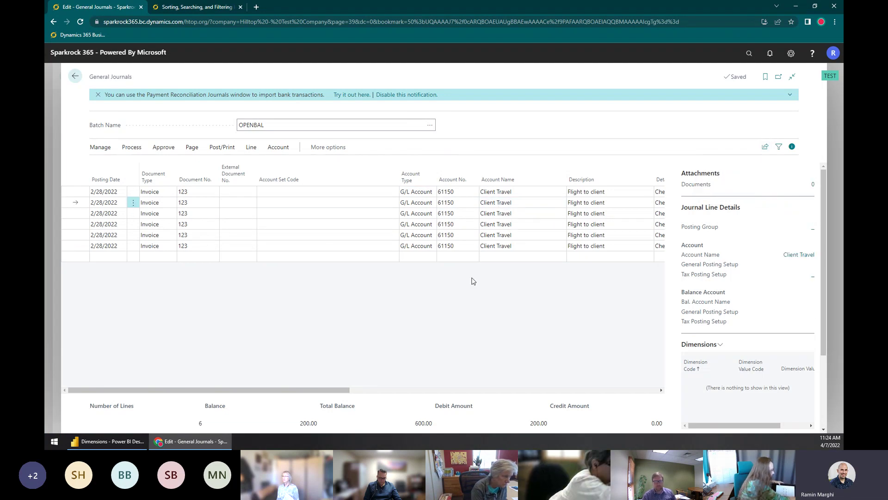
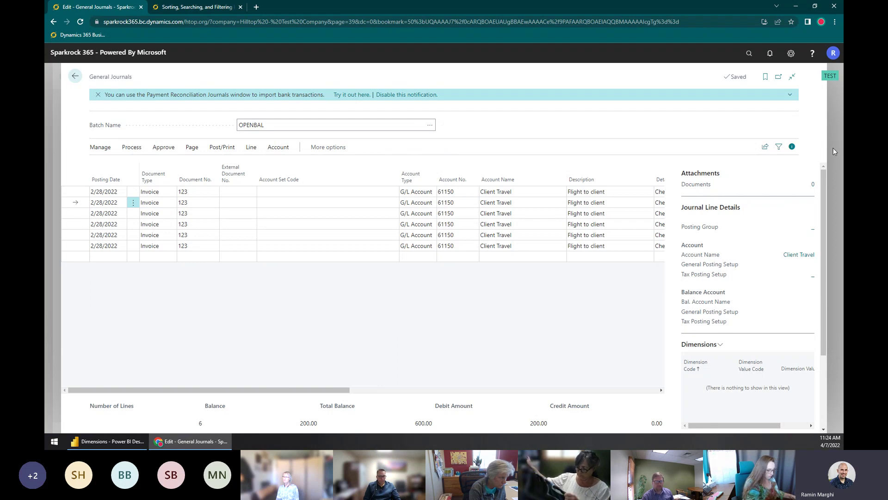
{"action": "key", "text": "Escape"}
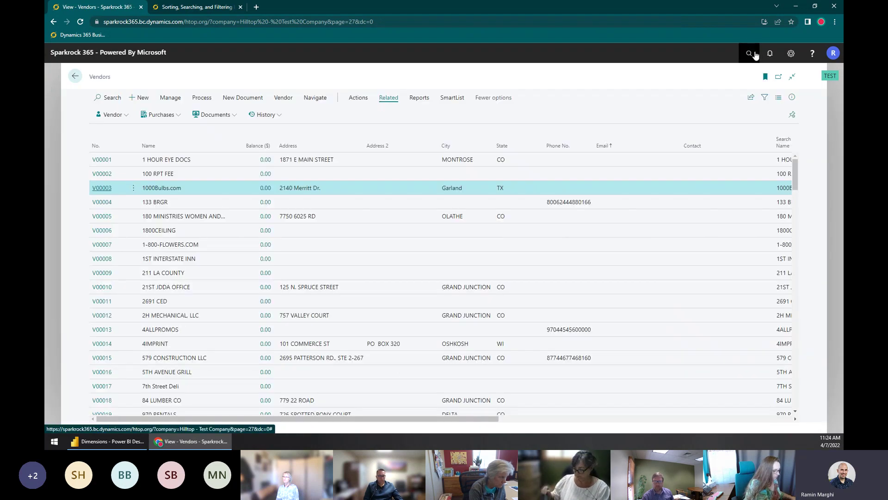
Step: Search for "Pur Inv", go to the Purchase Invoices list and open the ALLEGRO invoice
{"action": "left_click", "coordinate": [749, 54]}
{"action": "type", "text": "Pur Inv"}
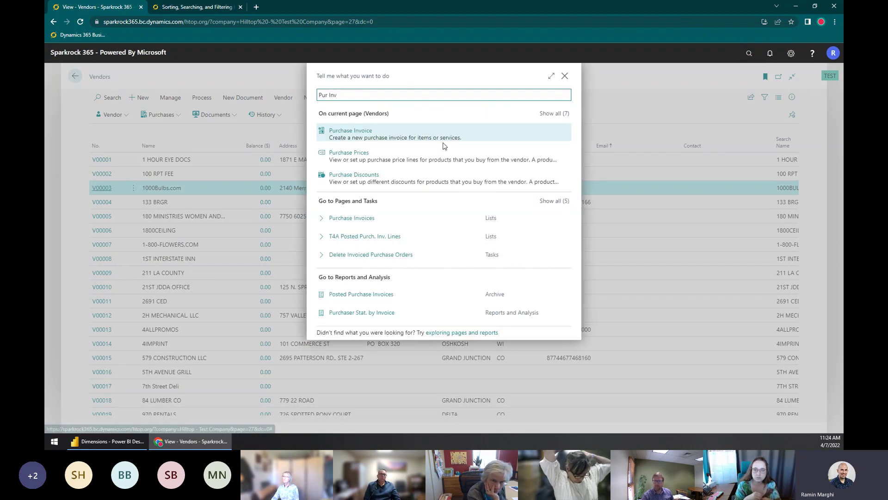
{"action": "left_click", "coordinate": [384, 219]}
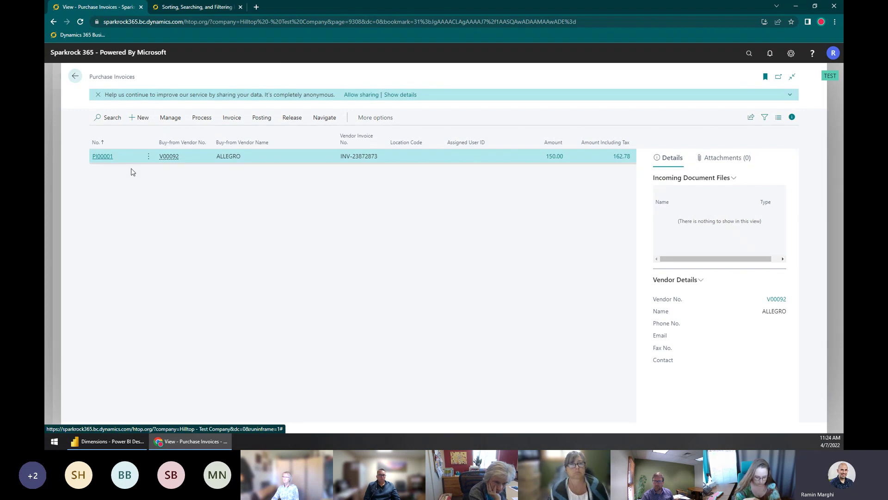
{"action": "left_click", "coordinate": [103, 156]}
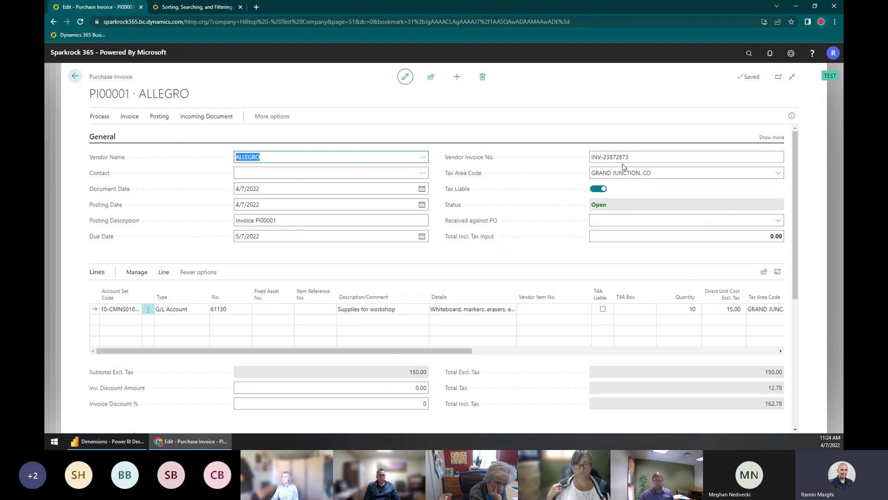
Step: Examine the ALLEGRO purchase invoice's general fields, lines, totals, invoice details, shipping and payment settings, and dimensions
{"action": "left_click", "coordinate": [295, 173]}
{"action": "left_click", "coordinate": [292, 189]}
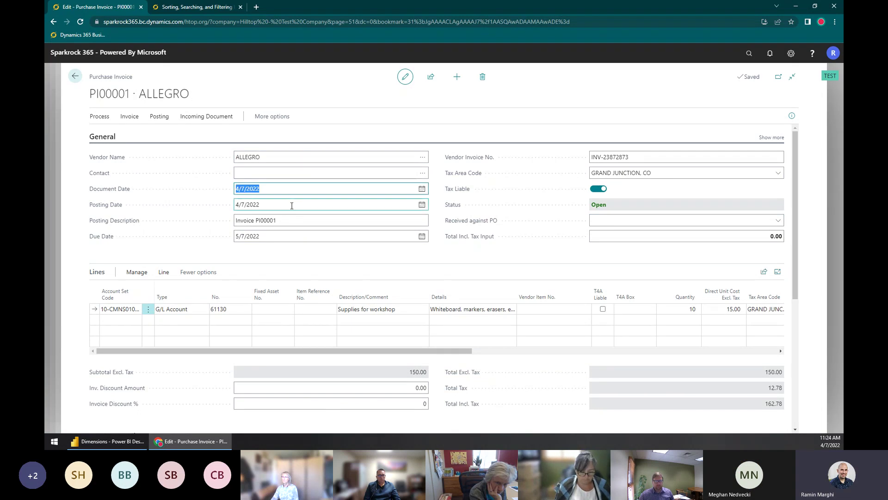
{"action": "left_click", "coordinate": [291, 204]}
{"action": "left_click", "coordinate": [290, 221]}
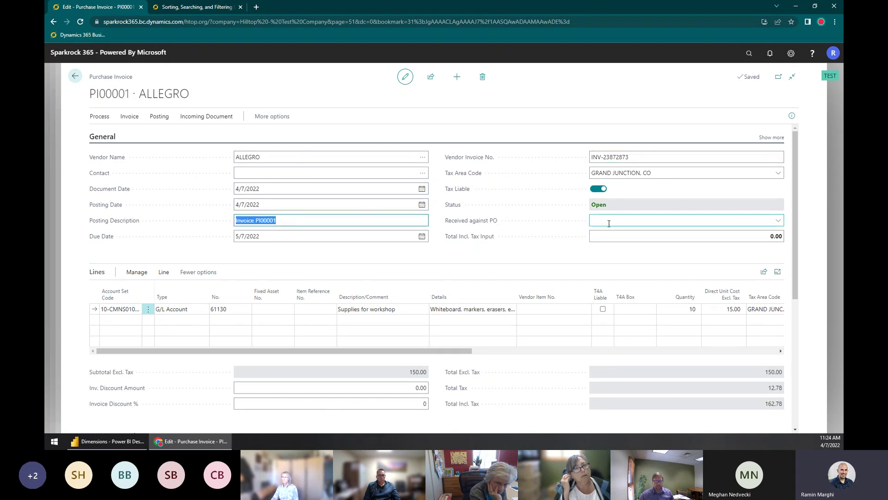
{"action": "scroll", "coordinate": [584, 322], "scroll_direction": "down", "scroll_amount": 5}
{"action": "scroll", "coordinate": [492, 298], "scroll_direction": "up", "scroll_amount": 5}
{"action": "left_click", "coordinate": [266, 314]}
{"action": "left_click", "coordinate": [261, 340]}
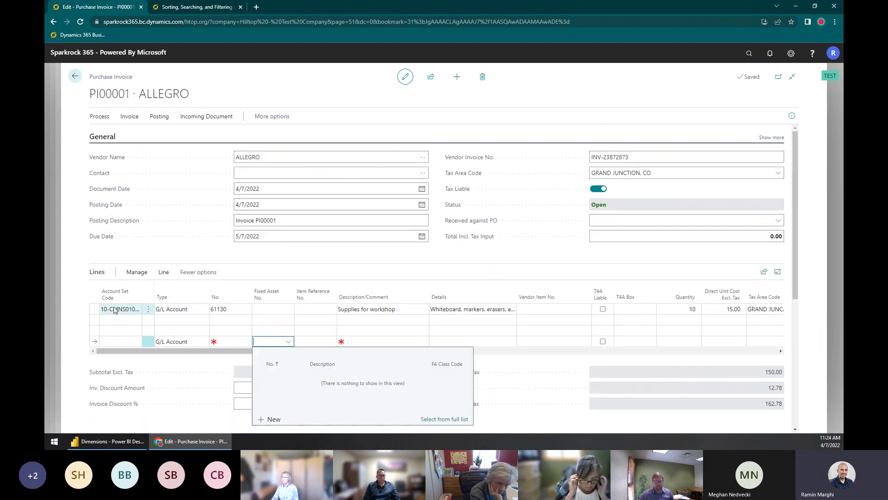
{"action": "left_click", "coordinate": [99, 311]}
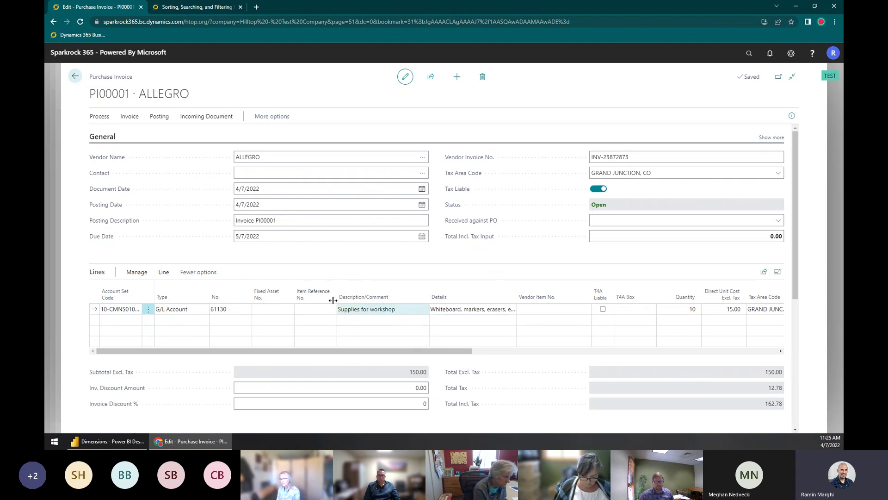
{"action": "scroll", "coordinate": [508, 258], "scroll_direction": "down", "scroll_amount": 5}
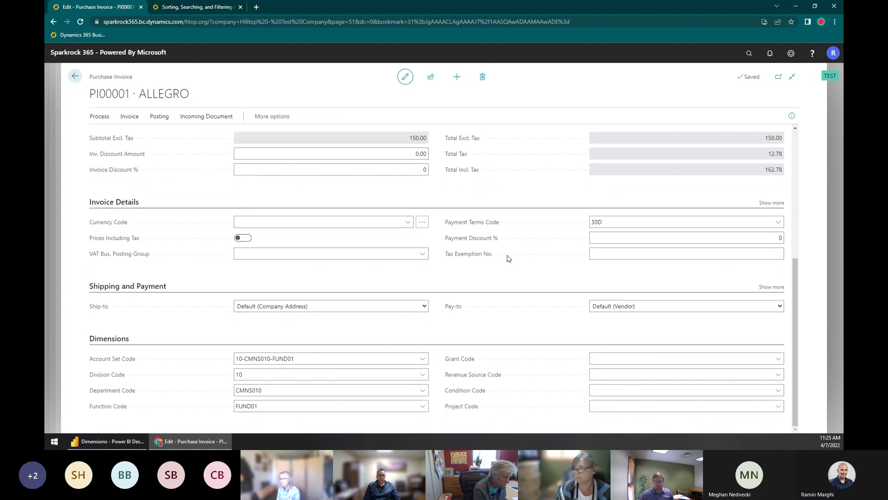
{"action": "scroll", "coordinate": [508, 259], "scroll_direction": "up", "scroll_amount": 5}
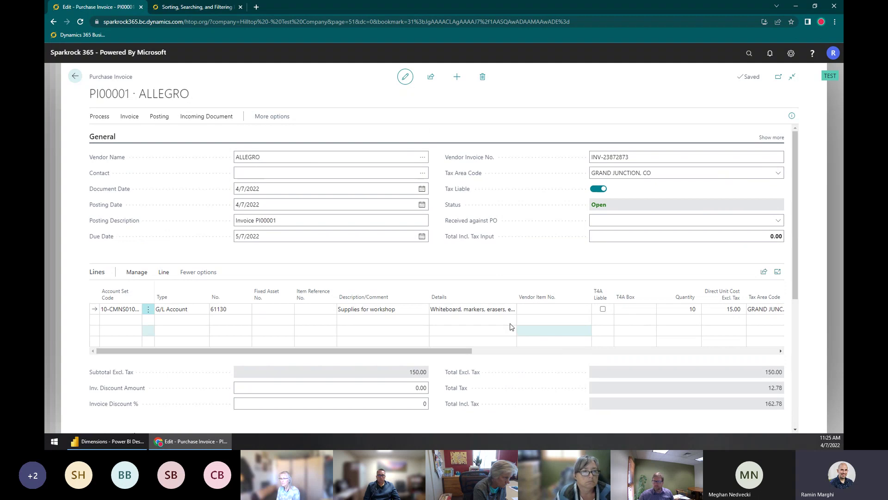
{"action": "scroll", "coordinate": [351, 322], "scroll_direction": "down", "scroll_amount": 1}
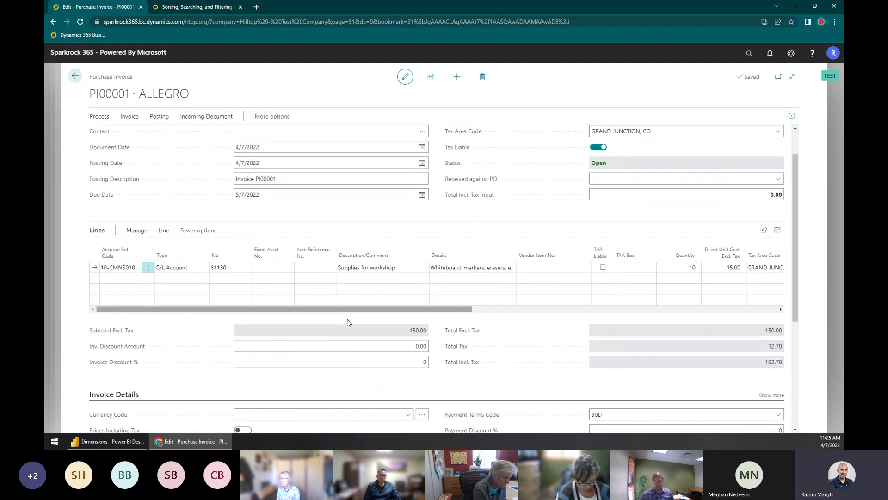
{"action": "scroll", "coordinate": [373, 284], "scroll_direction": "down", "scroll_amount": 4}
{"action": "scroll", "coordinate": [406, 269], "scroll_direction": "up", "scroll_amount": 5}
Step: Exit the ALLEGRO purchase invoice without posting it and confirm leaving the document
{"action": "left_click", "coordinate": [76, 78]}
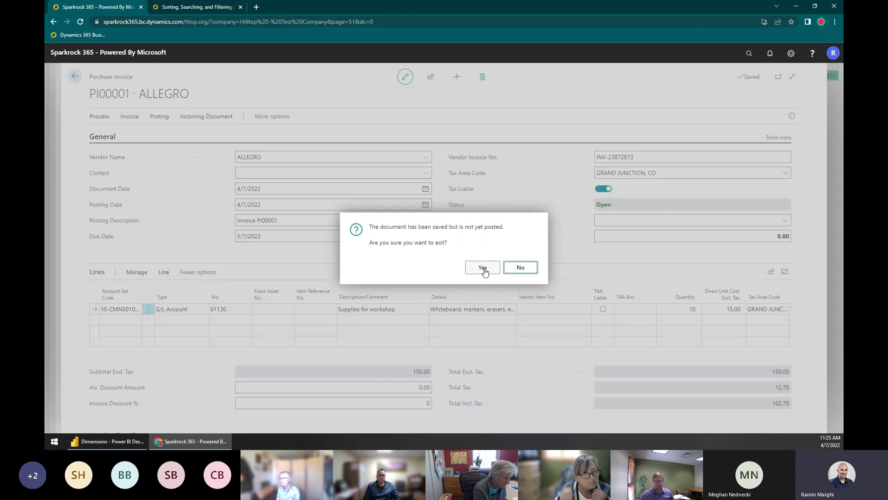
{"action": "triple_click", "coordinate": [421, 228]}
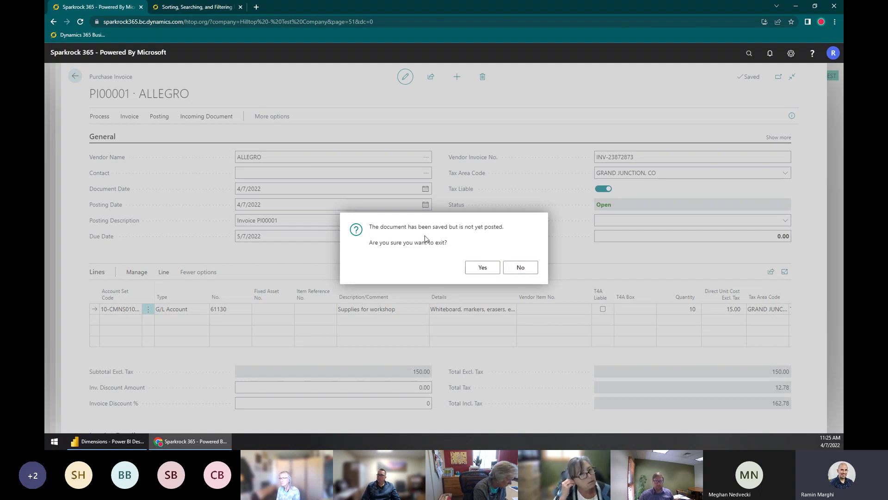
{"action": "left_click", "coordinate": [482, 267]}
Step: Disable the "Warn about unposted documents." notification in My Settings and leave the settings
{"action": "left_click", "coordinate": [791, 53]}
{"action": "left_click", "coordinate": [759, 89]}
{"action": "left_click", "coordinate": [462, 251]}
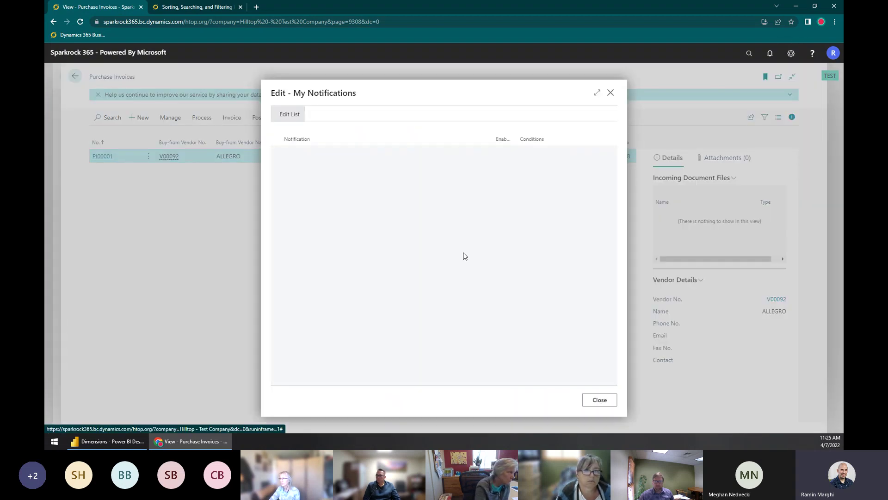
{"action": "scroll", "coordinate": [324, 279], "scroll_direction": "down", "scroll_amount": 5}
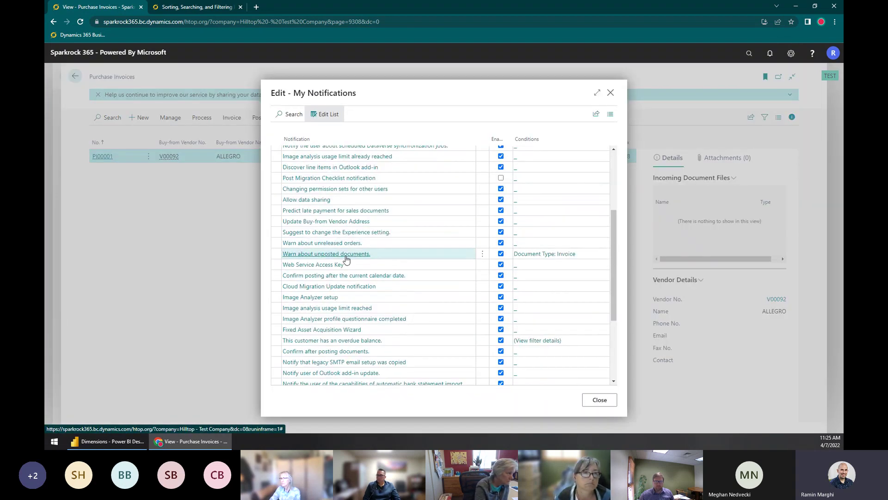
{"action": "left_click", "coordinate": [500, 254]}
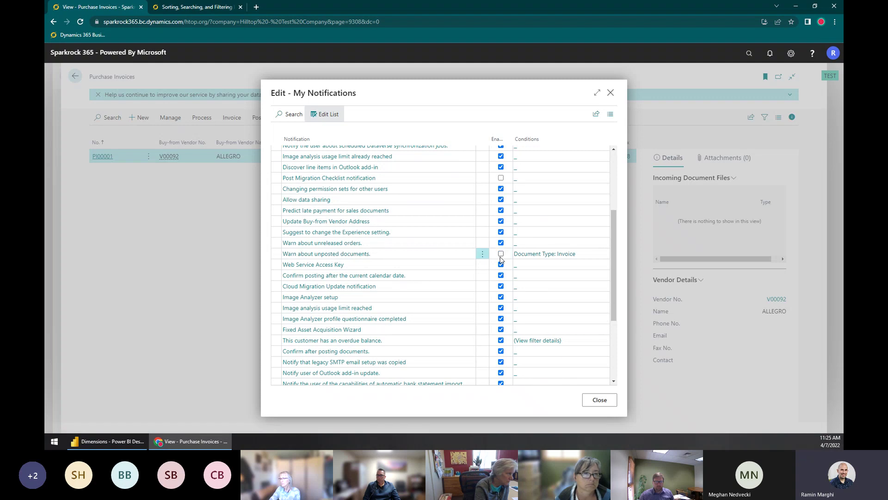
{"action": "left_click", "coordinate": [586, 398]}
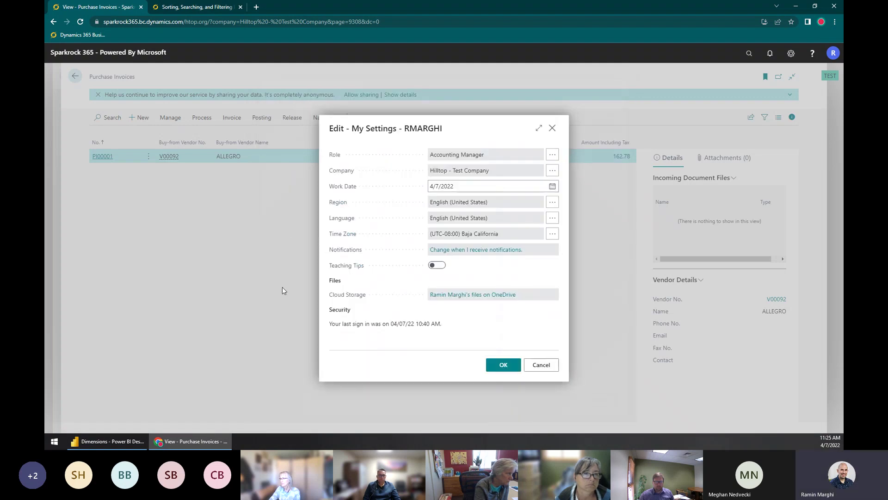
{"action": "left_click", "coordinate": [541, 365]}
Step: Go back to the vendor list and open the vendor card for 1000Bulbs.com
{"action": "left_click", "coordinate": [75, 76]}
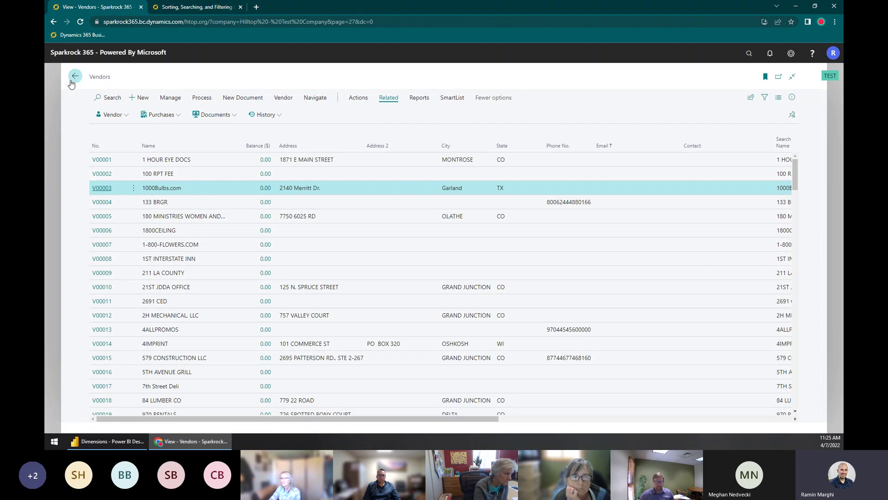
{"action": "left_click", "coordinate": [101, 189]}
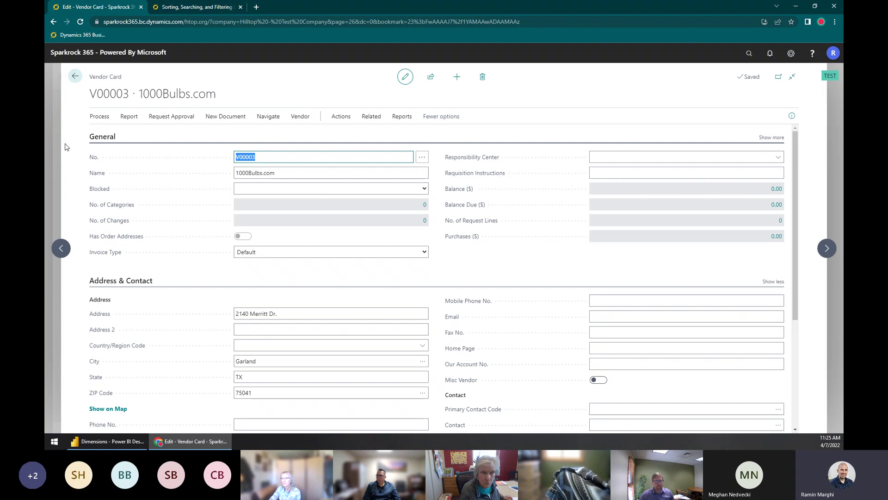
Step: Close the open vendor and customer cards and their lists and return to the Hilltop - Test Company home page
{"action": "key", "text": "Escape"}
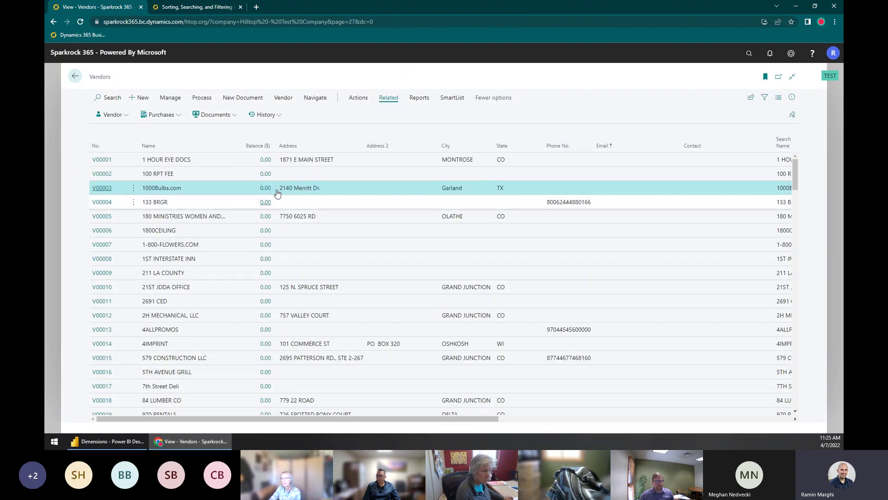
{"action": "key", "text": "Escape"}
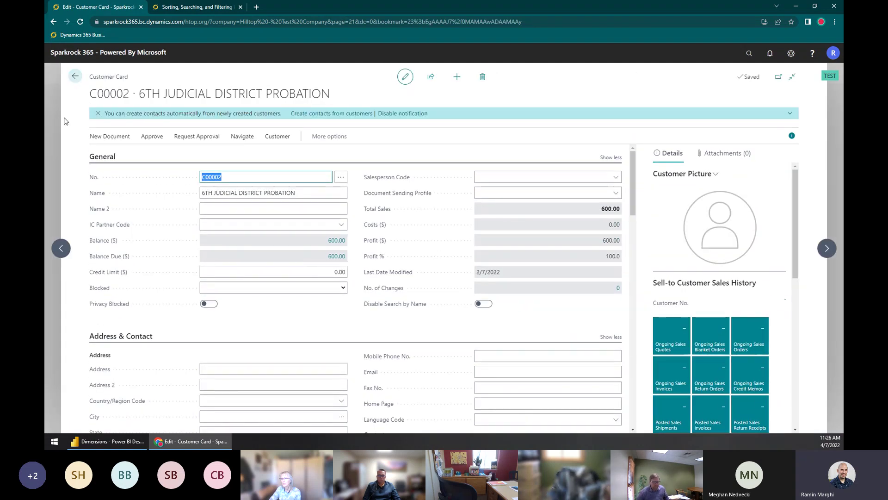
{"action": "left_click", "coordinate": [58, 98]}
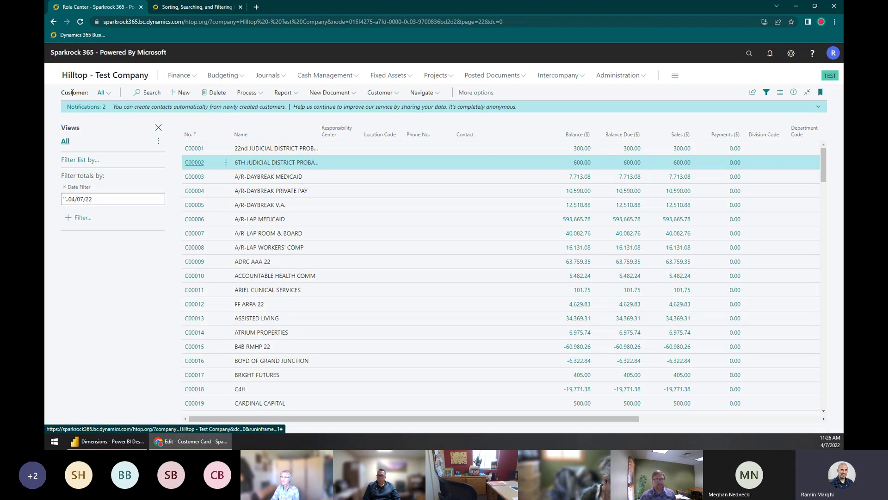
{"action": "left_click", "coordinate": [121, 76]}
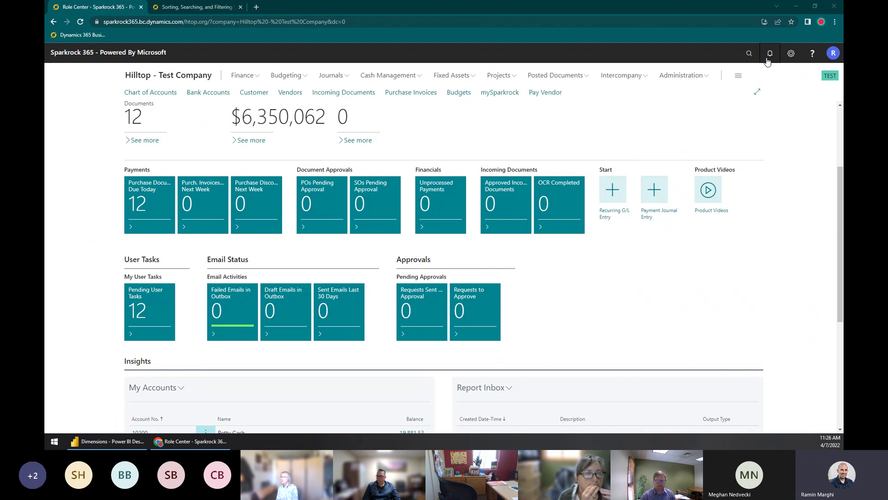
Step: Search for "Vendor", open the Vendors list, and dismiss its data-sharing notification
{"action": "left_click", "coordinate": [741, 59]}
{"action": "type", "text": "Vendor"}
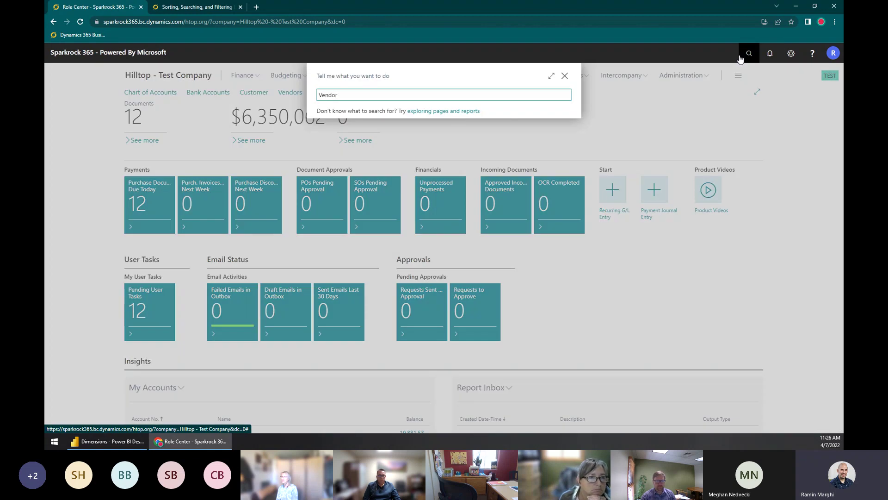
{"action": "left_click", "coordinate": [419, 221]}
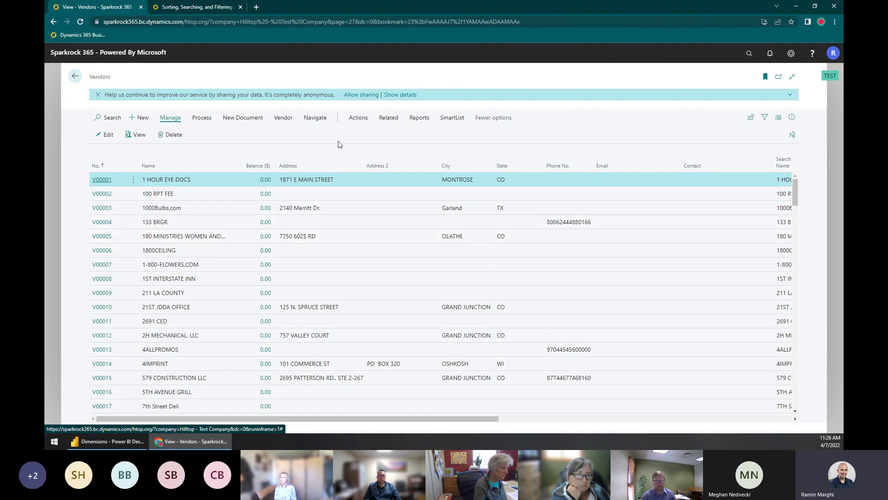
{"action": "left_click", "coordinate": [98, 94]}
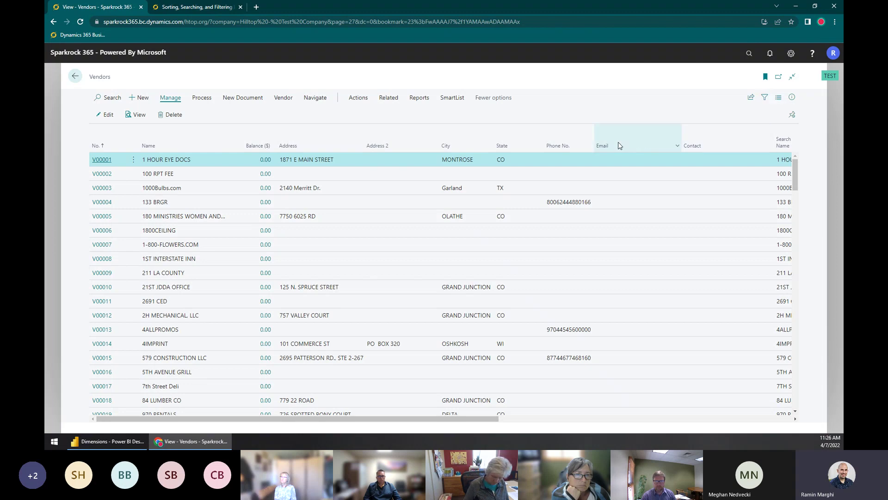
Step: Add a filter on the Name field to the vendor list and set it to RED*
{"action": "left_click", "coordinate": [765, 97]}
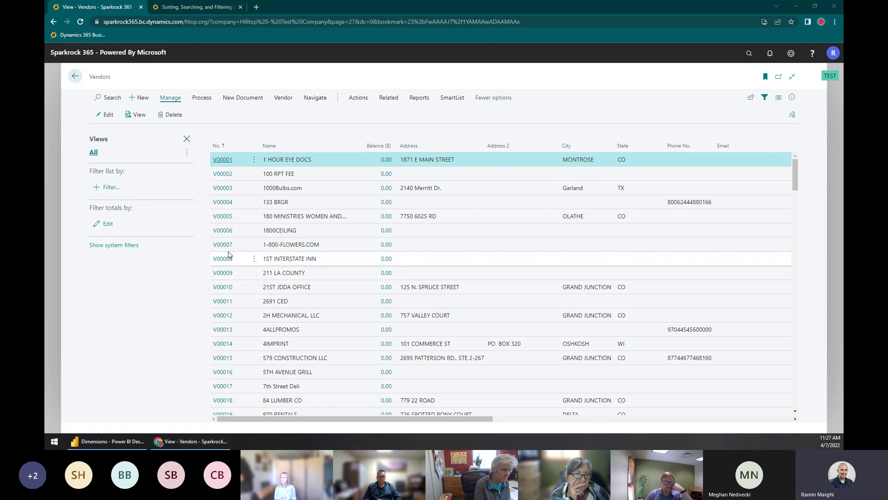
{"action": "left_click", "coordinate": [112, 190]}
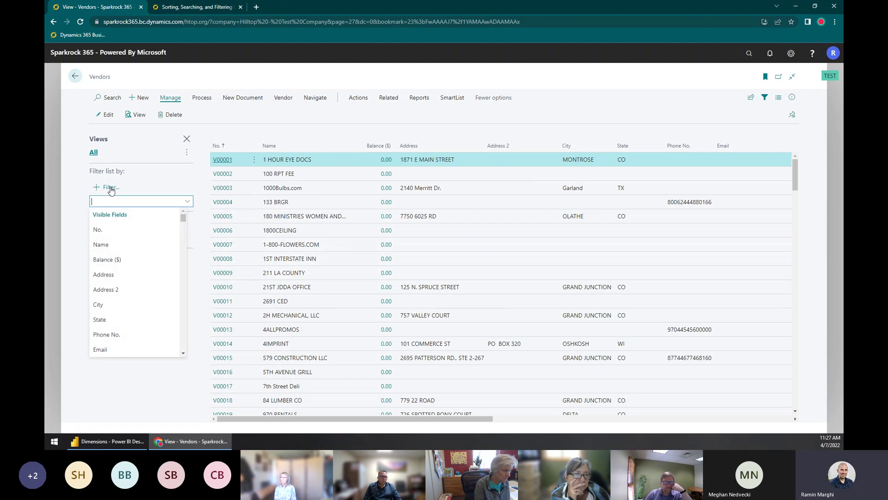
{"action": "scroll", "coordinate": [118, 287], "scroll_direction": "down", "scroll_amount": 3}
{"action": "scroll", "coordinate": [115, 326], "scroll_direction": "up", "scroll_amount": 3}
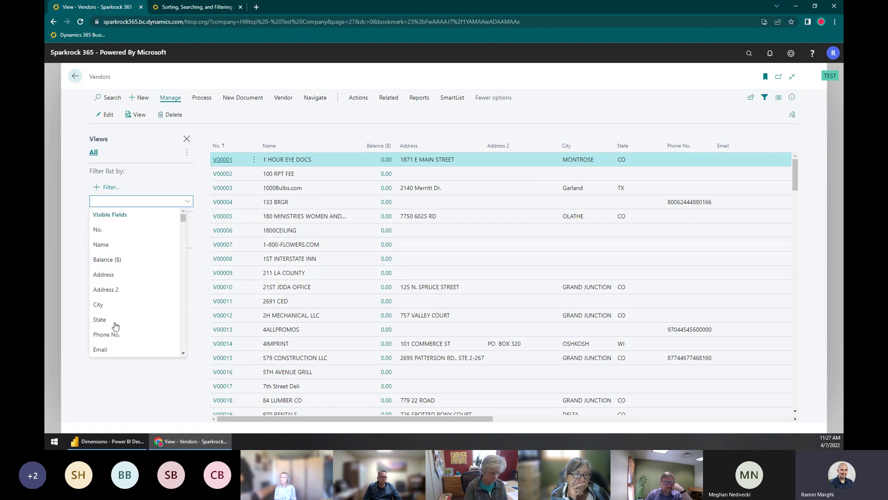
{"action": "left_click", "coordinate": [114, 249]}
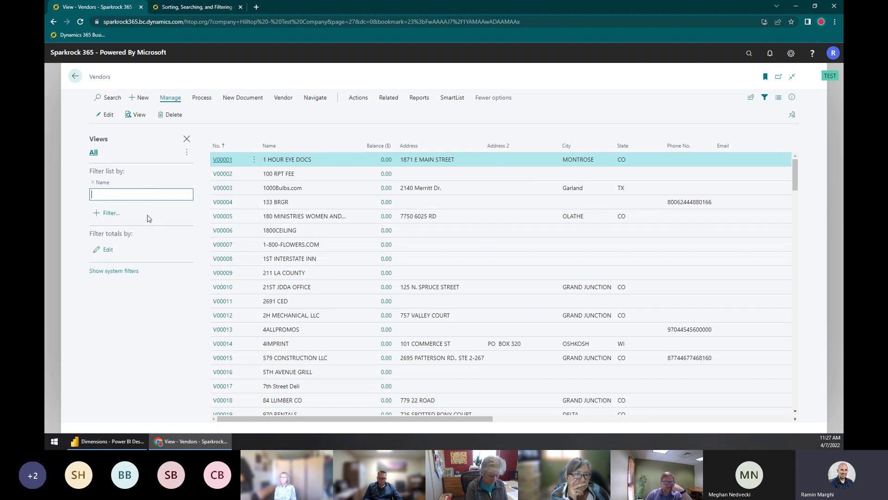
{"action": "type", "text": "RED*"}
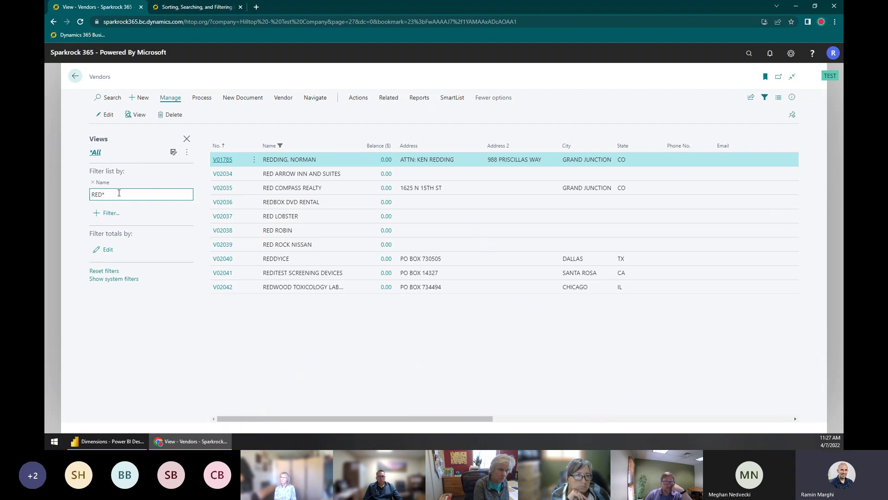
Step: Change the Name filter to *RED* and highlight the matching letters in the BUTTERED BISCUIT vendor name
{"action": "double_click", "coordinate": [98, 194]}
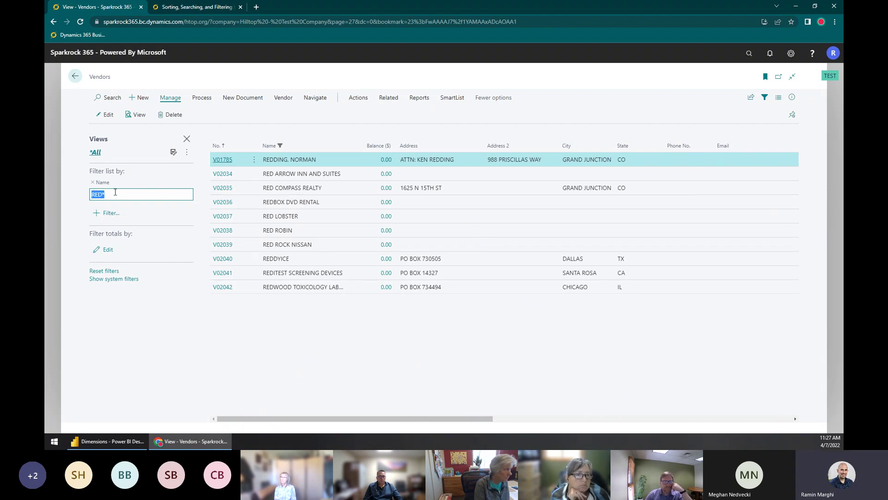
{"action": "left_click", "coordinate": [116, 192]}
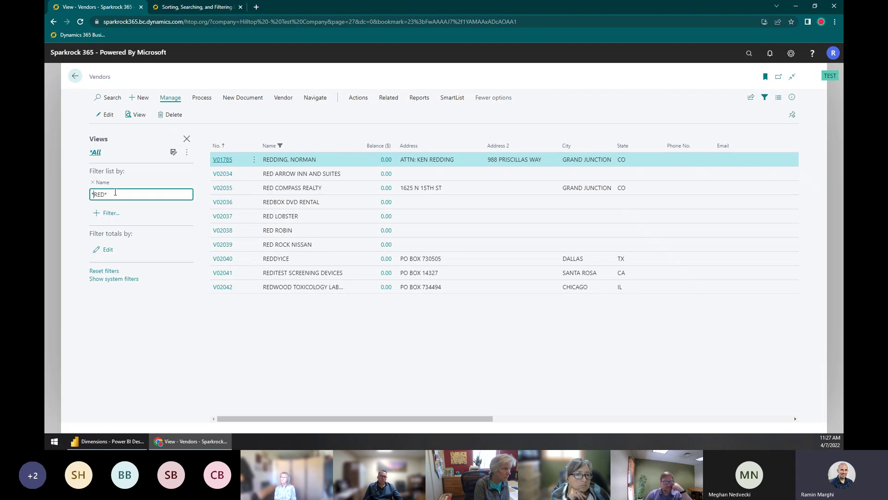
{"action": "type", "text": "*"}
{"action": "left_click", "coordinate": [352, 272]}
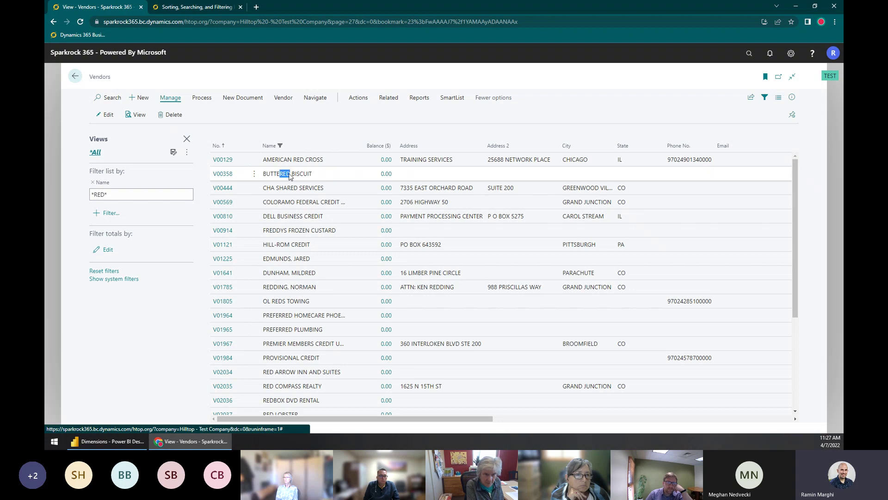
{"action": "left_click_drag", "start_coordinate": [280, 178], "coordinate": [291, 176]}
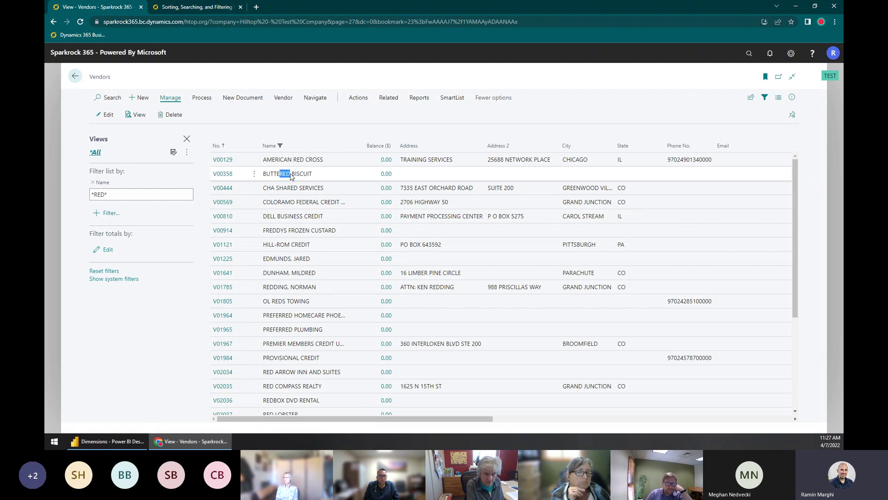
{"action": "left_click", "coordinate": [291, 177]}
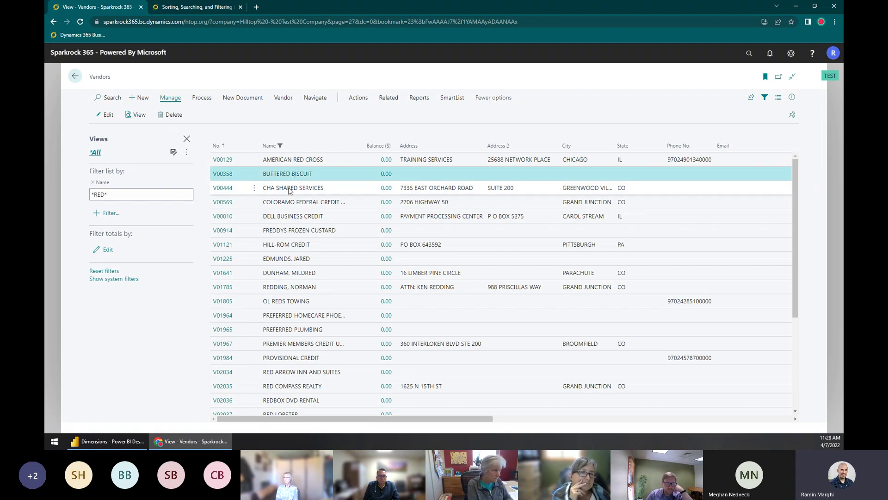
Step: Change the Name filter to *RED so that only vendor names ending in RED are listed
{"action": "left_click", "coordinate": [106, 194]}
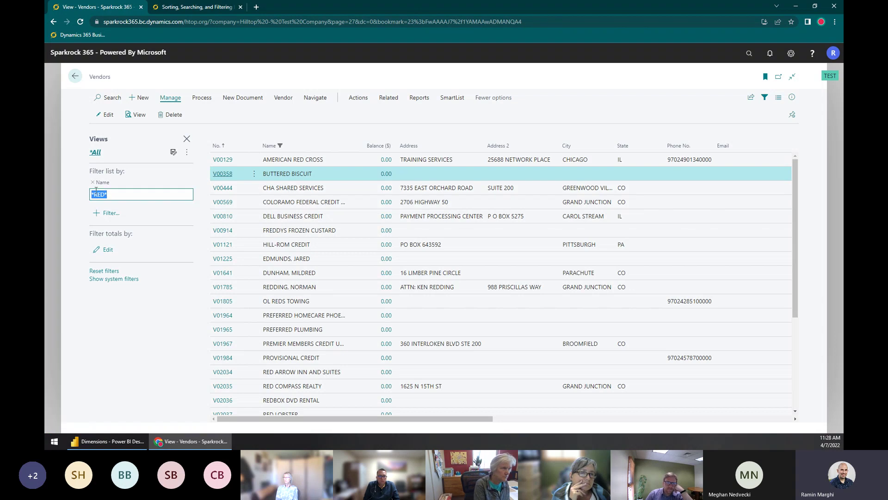
{"action": "left_click", "coordinate": [119, 189]}
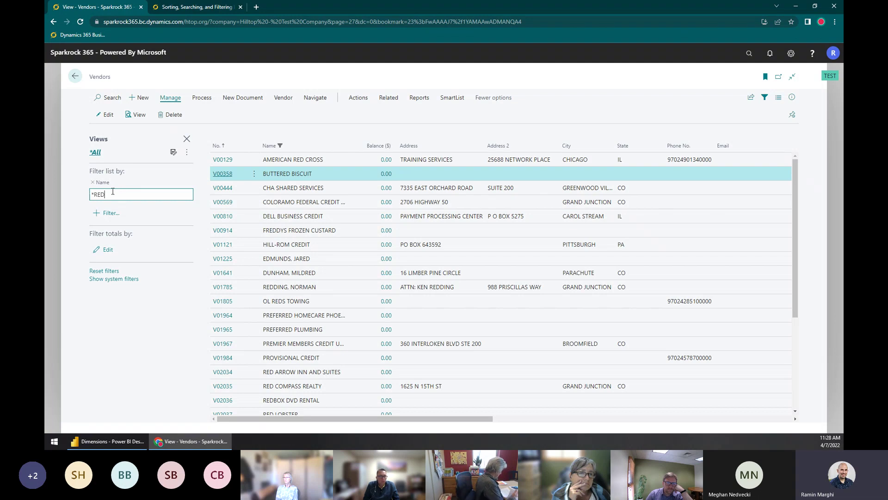
{"action": "left_click", "coordinate": [254, 244]}
{"action": "left_click", "coordinate": [297, 198]}
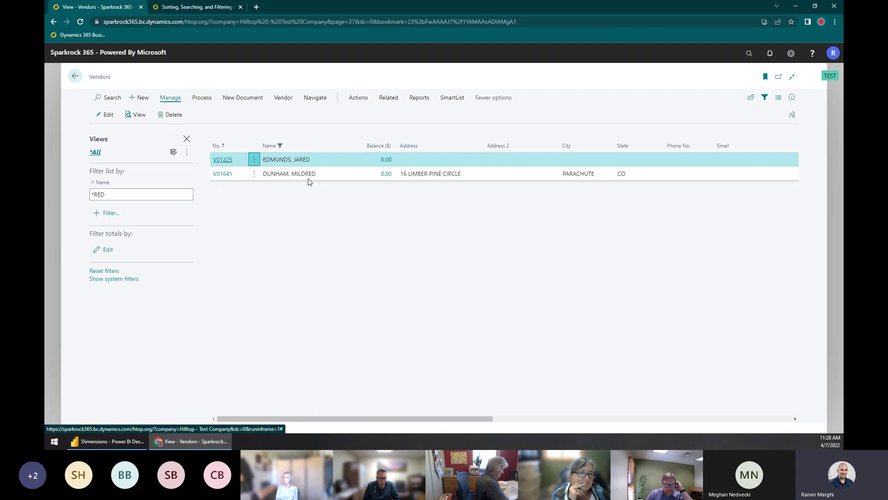
Step: Set the Name filter back to RED* to list the vendor names starting with RED
{"action": "left_click", "coordinate": [119, 194]}
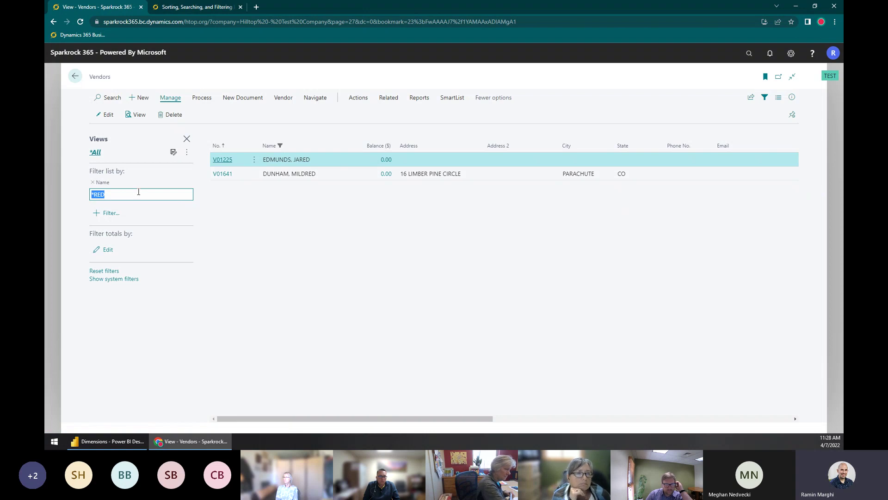
{"action": "type", "text": "RED*"}
{"action": "key", "text": "Tab"}
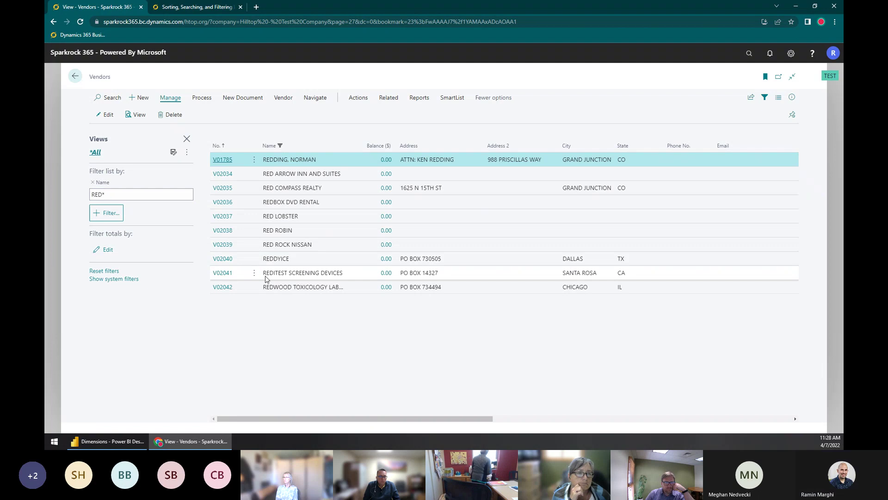
Step: Extend the Name filter with a second alternative so that it reads RED*|AMERICA*
{"action": "left_click", "coordinate": [167, 194]}
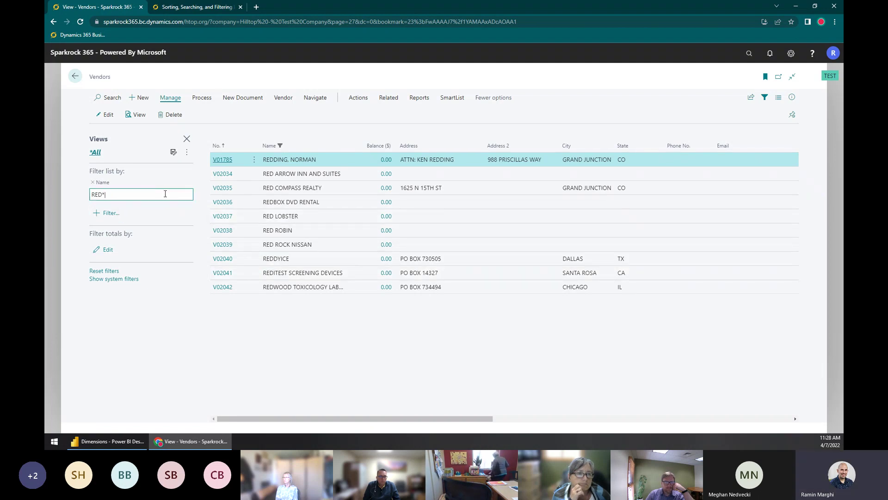
{"action": "type", "text": "|AMERIC*"}
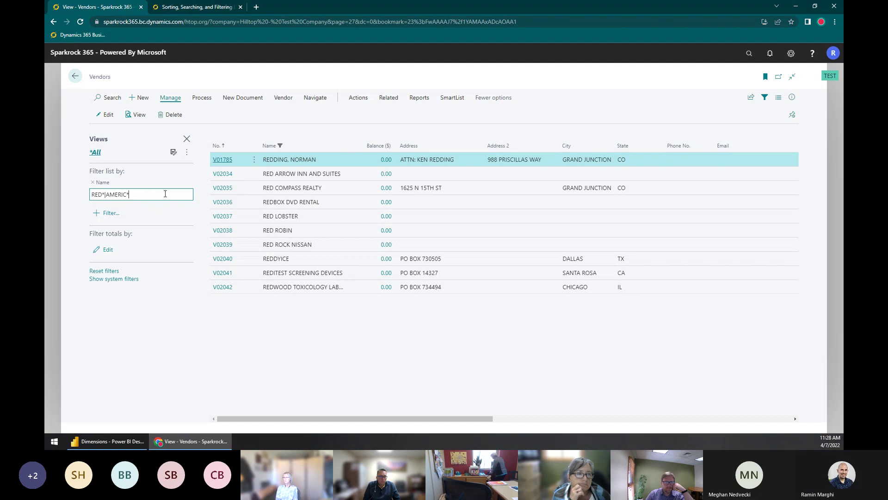
{"action": "key", "text": "Tab"}
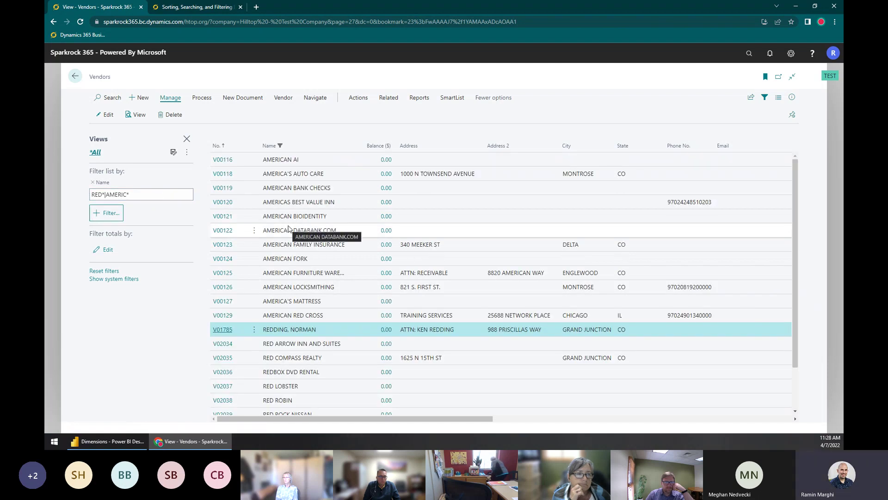
{"action": "left_click", "coordinate": [127, 194]}
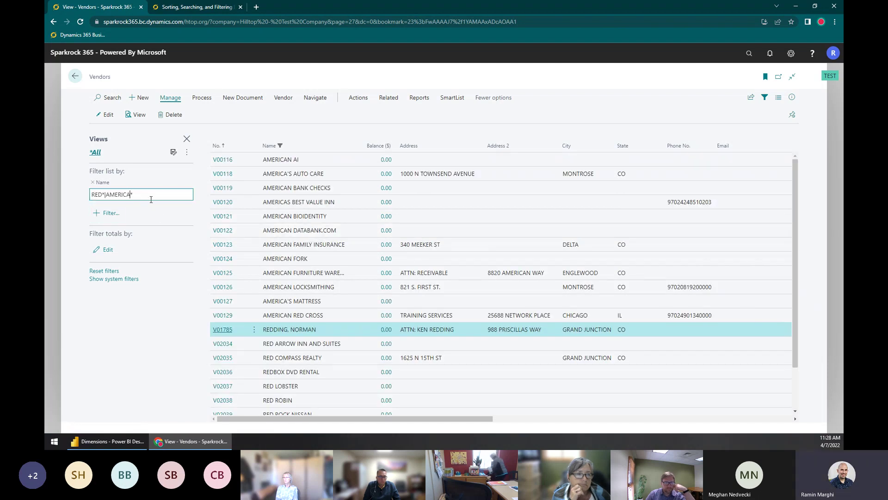
{"action": "key", "text": "Tab"}
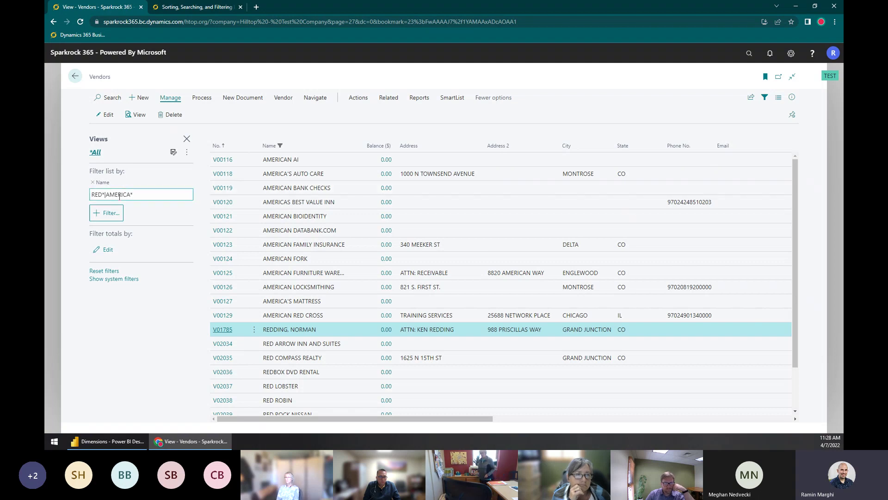
{"action": "left_click", "coordinate": [106, 195]}
{"action": "left_click", "coordinate": [105, 196]}
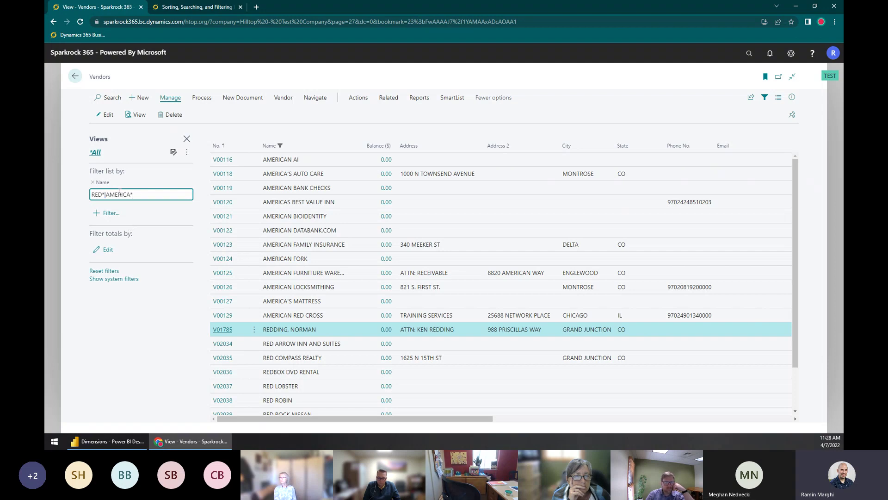
{"action": "left_click", "coordinate": [87, 202]}
{"action": "left_click", "coordinate": [98, 194]}
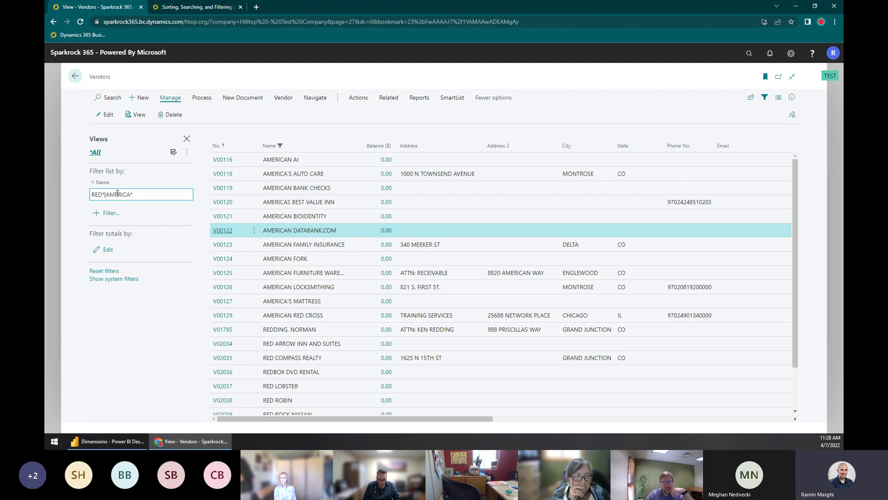
{"action": "left_click", "coordinate": [147, 193]}
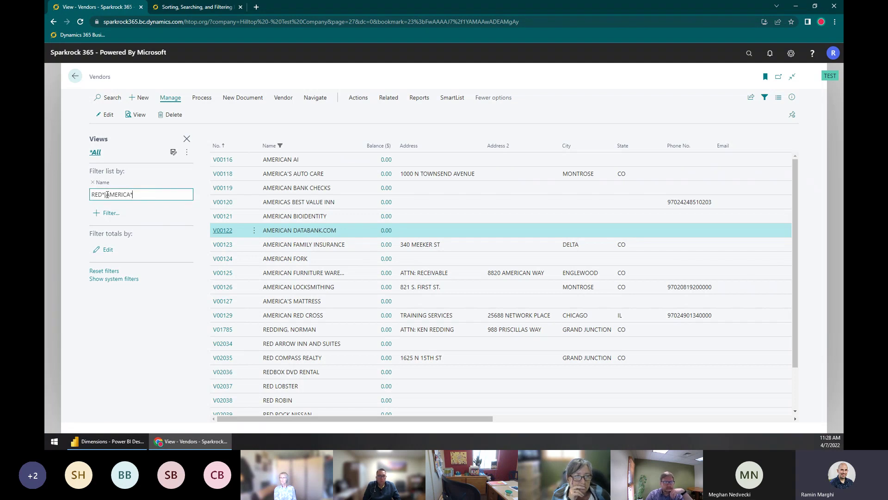
Step: Replace the Name filter with <>*RED* to exclude vendor names containing RED, and look through the filtered list
{"action": "left_click_drag", "start_coordinate": [147, 195], "coordinate": [90, 199]}
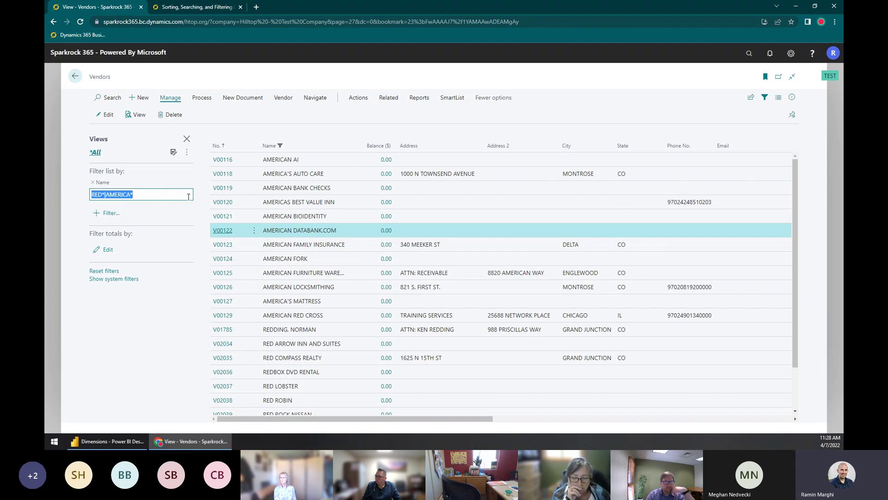
{"action": "type", "text": "<>"}
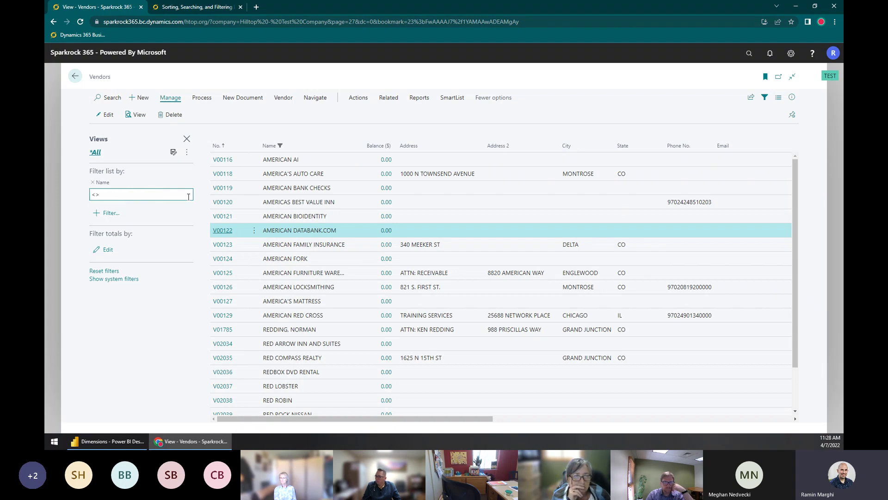
{"action": "type", "text": "*RED*"}
{"action": "key", "text": "Tab"}
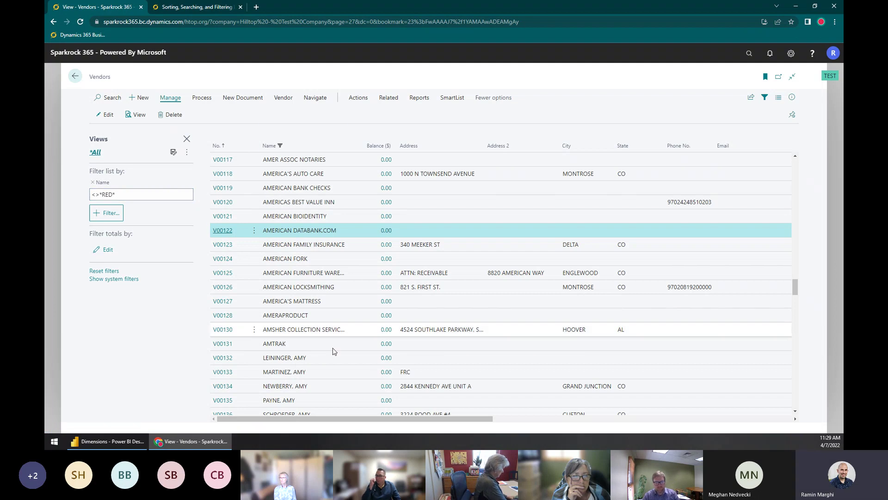
{"action": "scroll", "coordinate": [310, 323], "scroll_direction": "down", "scroll_amount": 8}
Step: Extend the Name filter to <>*RED*&<>*ANG* to exclude vendor names containing RED or ANG, and check the filtered list
{"action": "left_click", "coordinate": [135, 193]}
{"action": "triple_click", "coordinate": [135, 193]}
{"action": "left_click", "coordinate": [135, 193]}
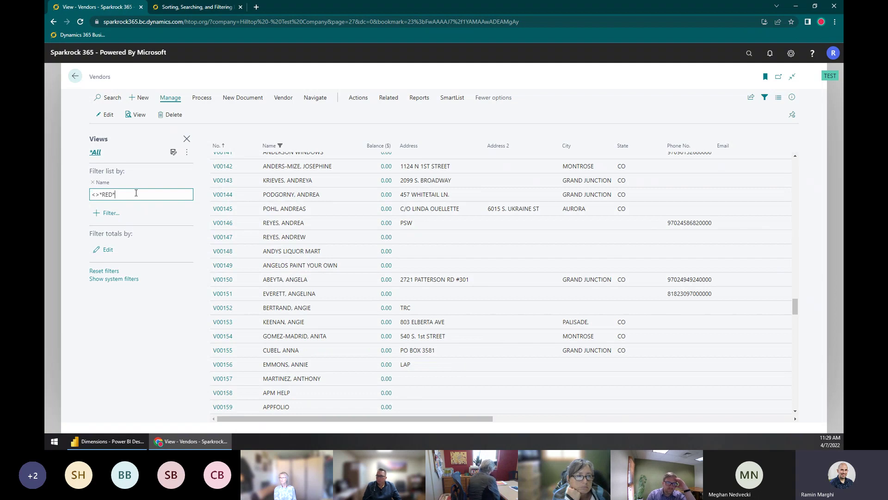
{"action": "type", "text": "&"}
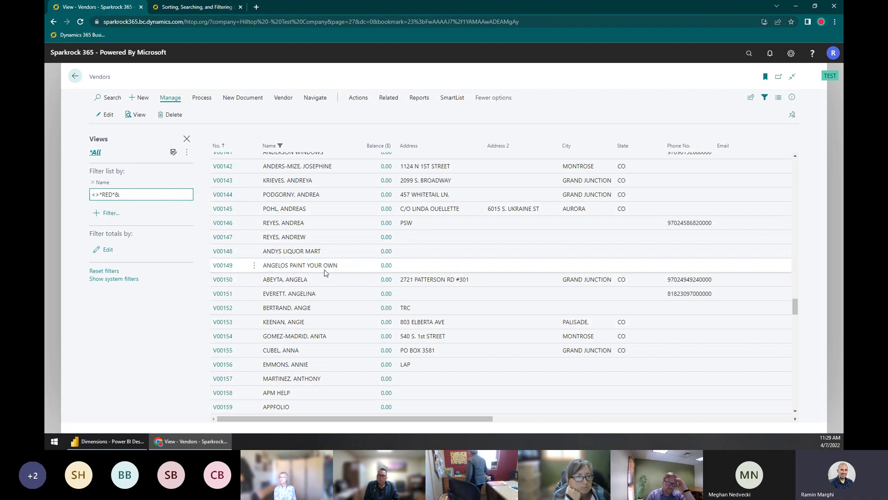
{"action": "type", "text": "*ANG*"}
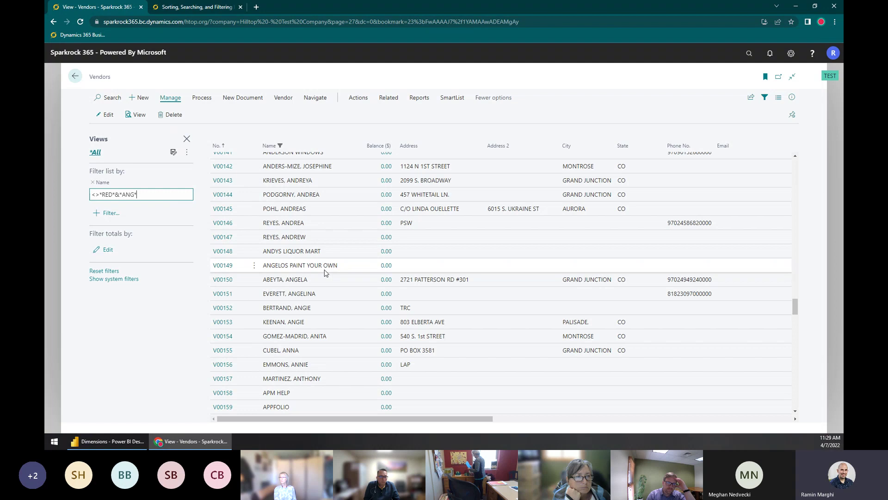
{"action": "key", "text": "Left"}
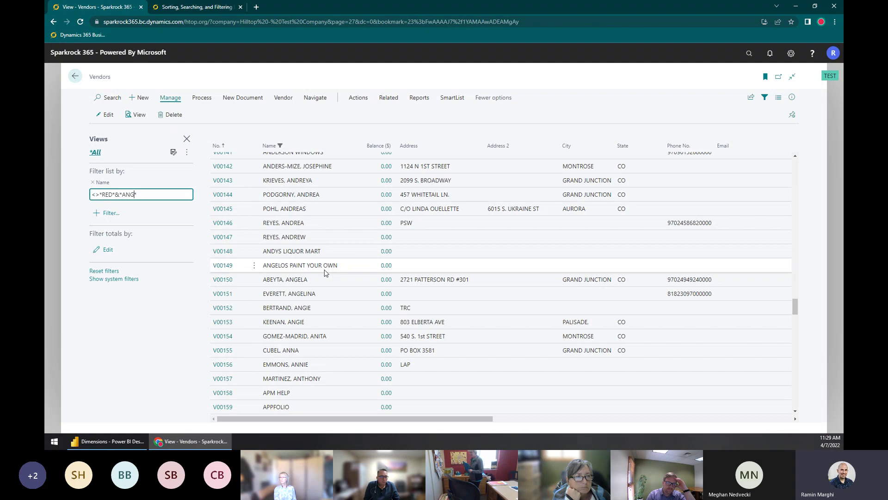
{"action": "type", "text": "<>"}
{"action": "key", "text": "Tab"}
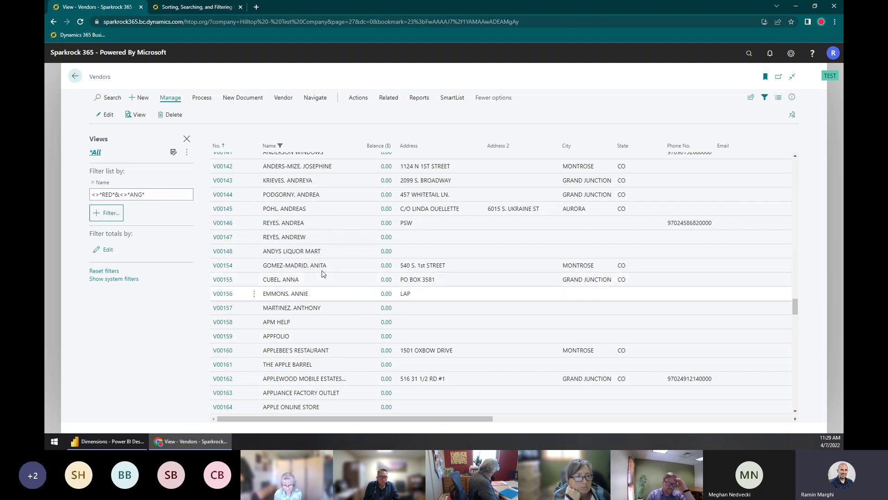
{"action": "scroll", "coordinate": [310, 246], "scroll_direction": "up", "scroll_amount": 3}
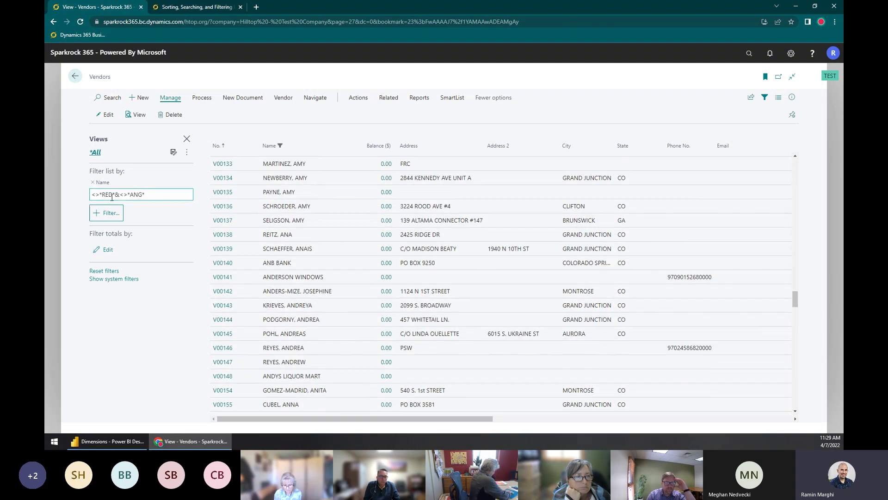
Step: Replace the Name filter with RED* to list only vendor names starting with RED
{"action": "left_click", "coordinate": [144, 195]}
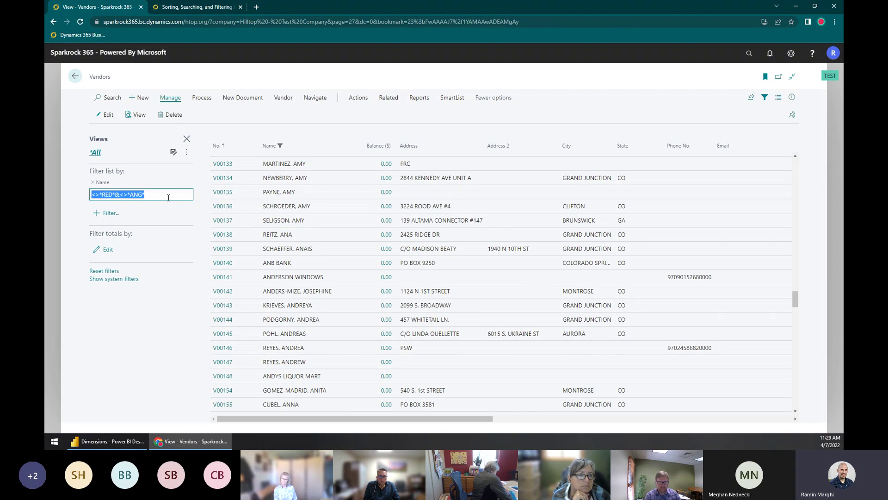
{"action": "type", "text": "*"}
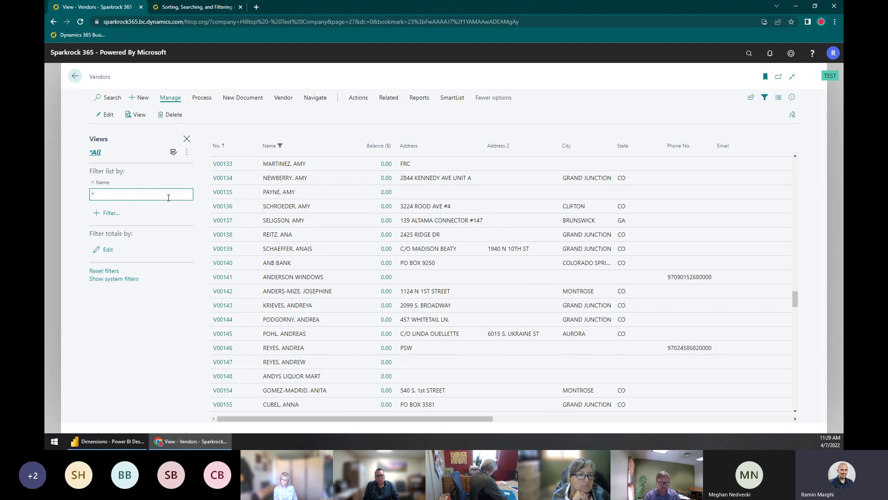
{"action": "key", "text": "Return"}
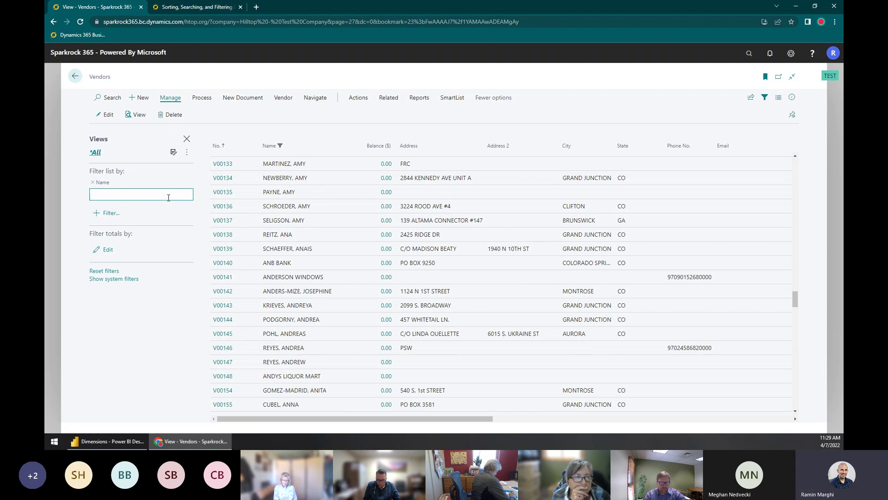
{"action": "key", "text": "Tab"}
{"action": "left_click", "coordinate": [90, 194]}
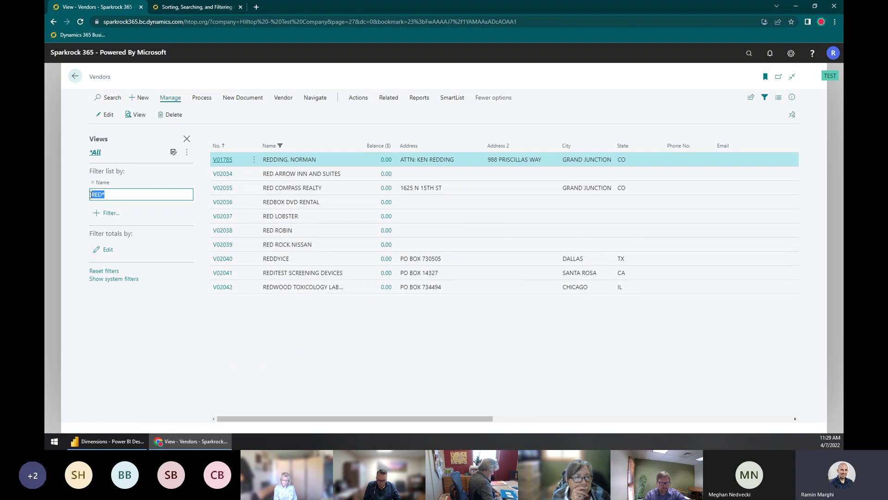
Step: Change the Name filter to R?D* so any single character matches between R and D, and review the matching vendors
{"action": "left_click", "coordinate": [99, 194]}
{"action": "key", "text": "BackSpace"}
{"action": "type", "text": "?"}
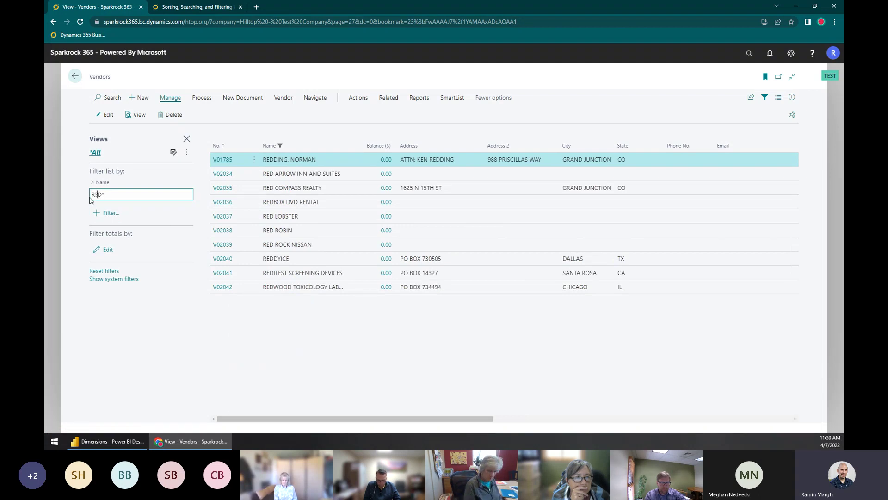
{"action": "left_click", "coordinate": [362, 272]}
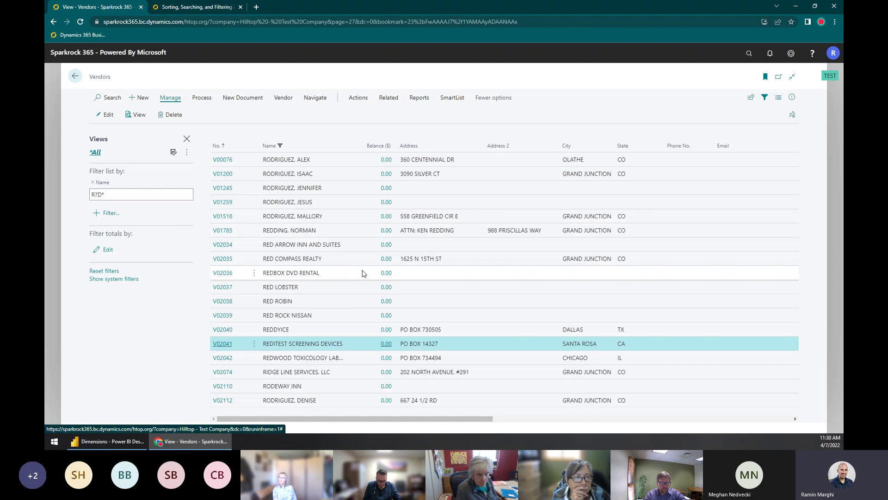
{"action": "left_click", "coordinate": [273, 162]}
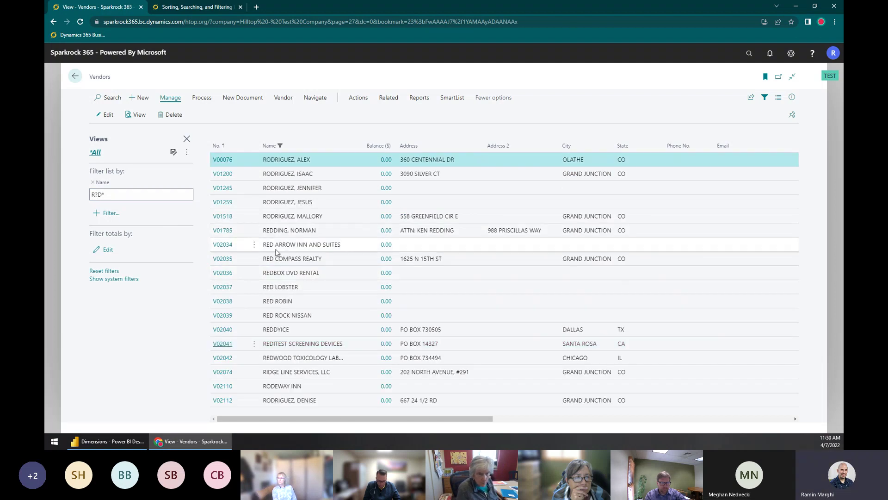
{"action": "left_click", "coordinate": [268, 245]}
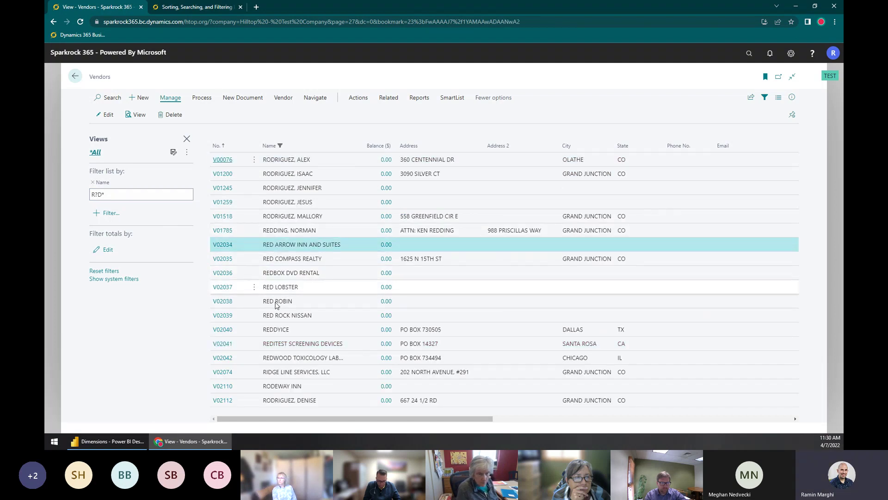
{"action": "left_click", "coordinate": [271, 376]}
Step: Clear the Name filter value and remove the Name filter from the vendor list
{"action": "left_click", "coordinate": [93, 195]}
{"action": "left_click", "coordinate": [96, 194]}
{"action": "left_click_drag", "start_coordinate": [101, 195], "coordinate": [98, 194]}
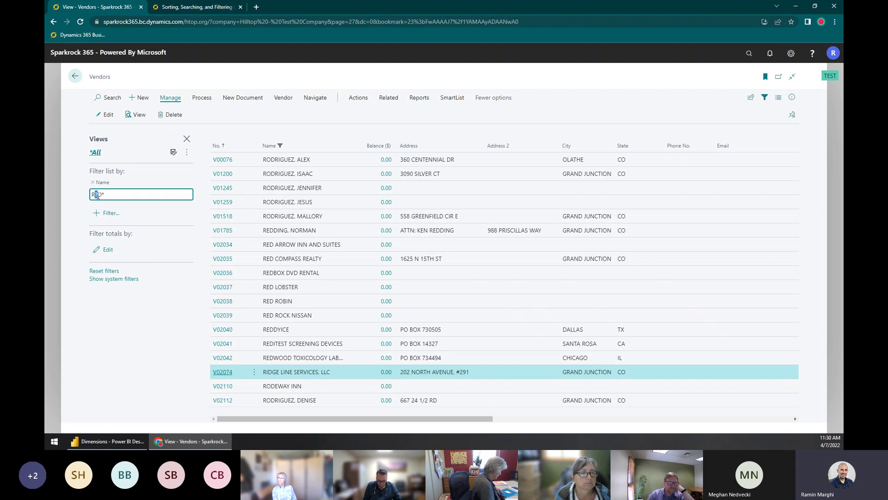
{"action": "left_click", "coordinate": [126, 195]}
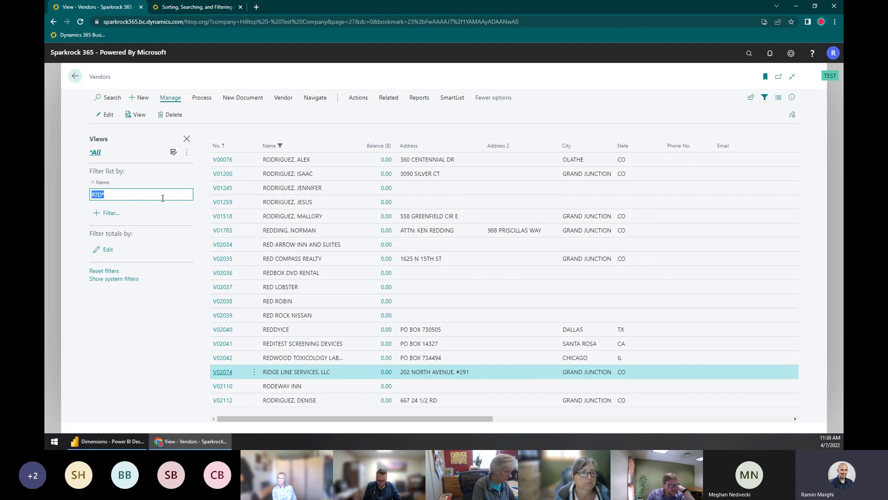
{"action": "left_click", "coordinate": [366, 215]}
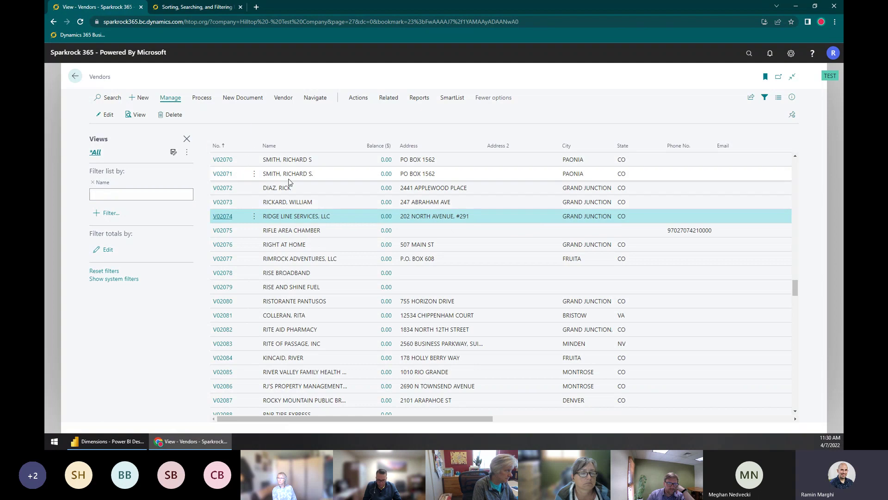
{"action": "left_click", "coordinate": [244, 145]}
{"action": "left_click", "coordinate": [232, 162]}
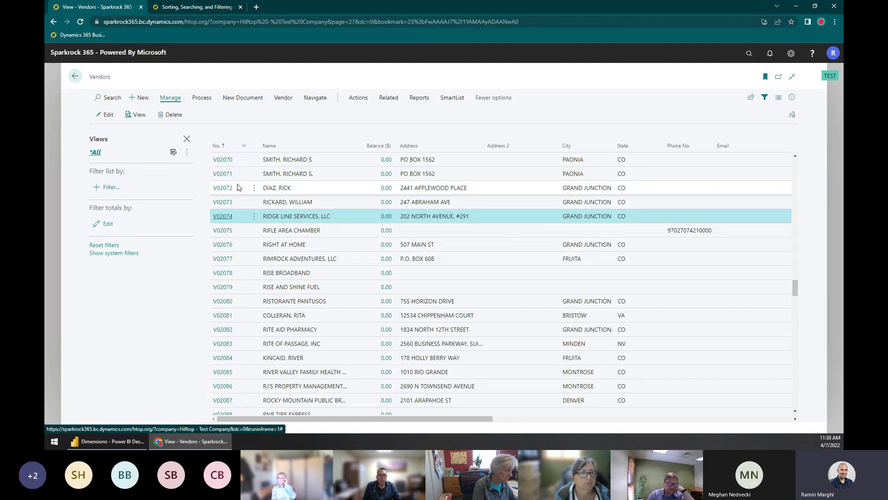
Step: Add a filter on the vendor No. field with the range V0001..V0015
{"action": "left_click", "coordinate": [110, 187]}
{"action": "left_click", "coordinate": [141, 224]}
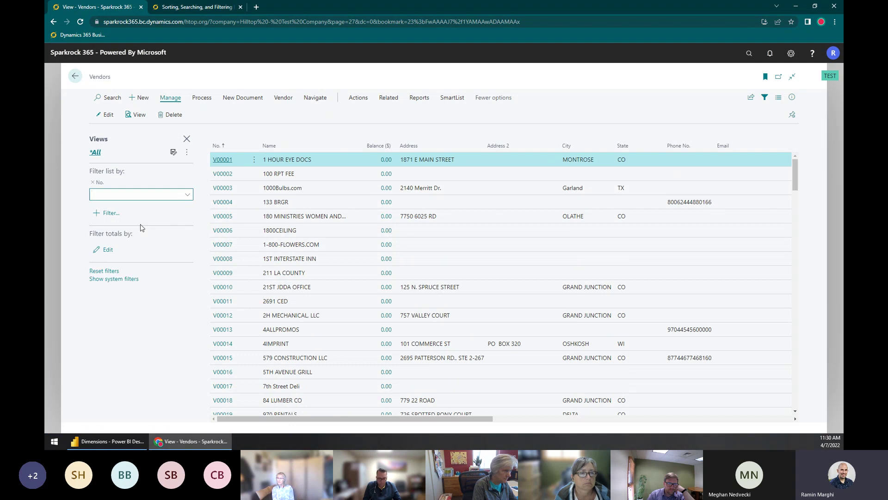
{"action": "type", "text": "V0001"}
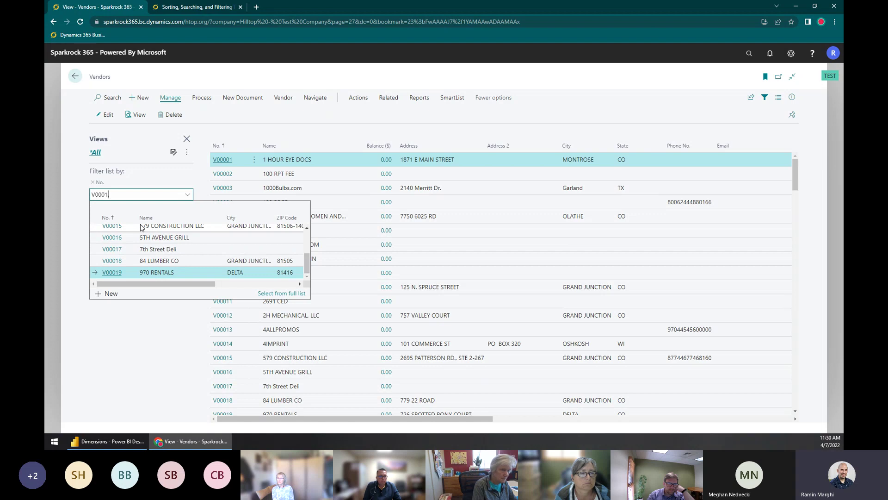
{"action": "type", "text": "..V"}
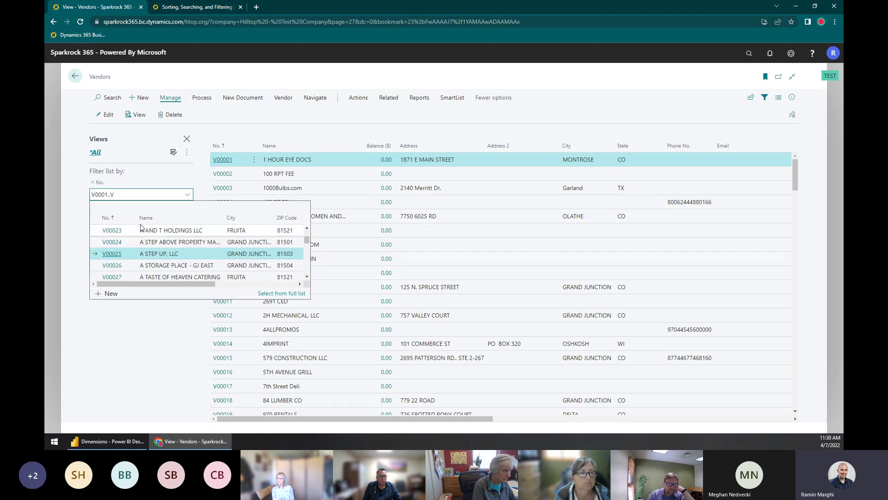
{"action": "type", "text": "0015"}
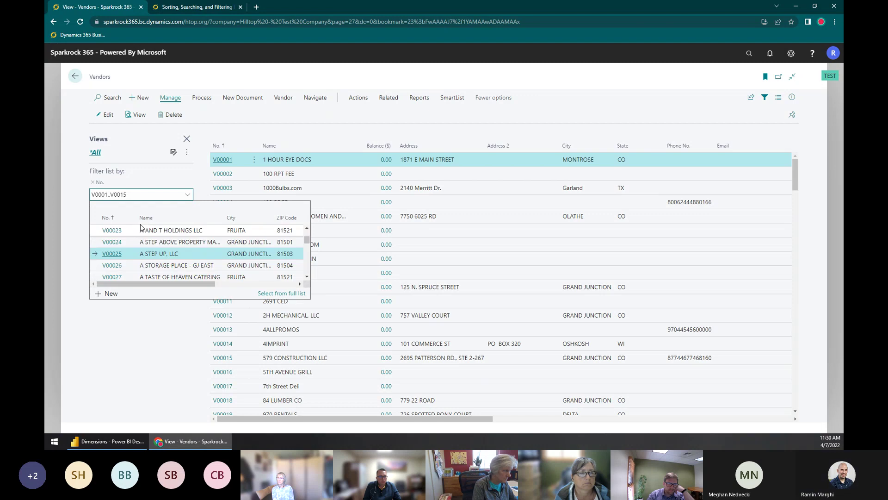
{"action": "key", "text": "Tab"}
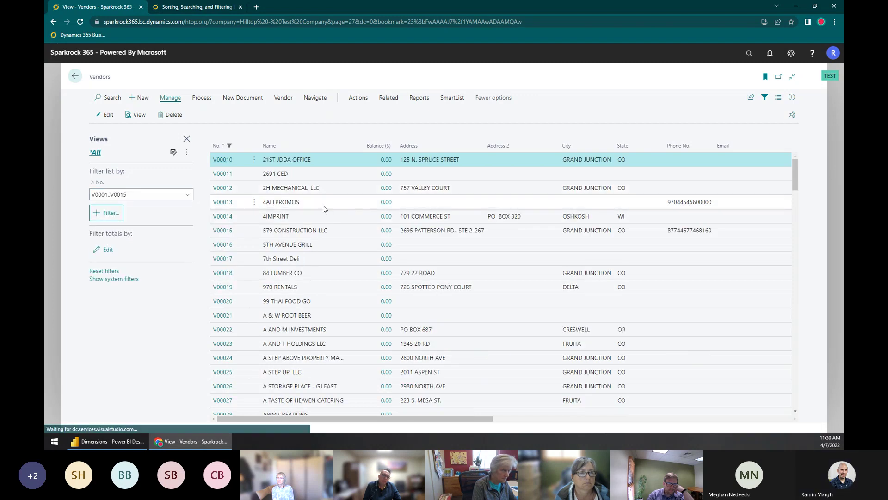
Step: Correct both ends of the No. filter range to five digits so that it reads V00001..V00015
{"action": "left_click", "coordinate": [122, 195]}
{"action": "left_click", "coordinate": [120, 195]}
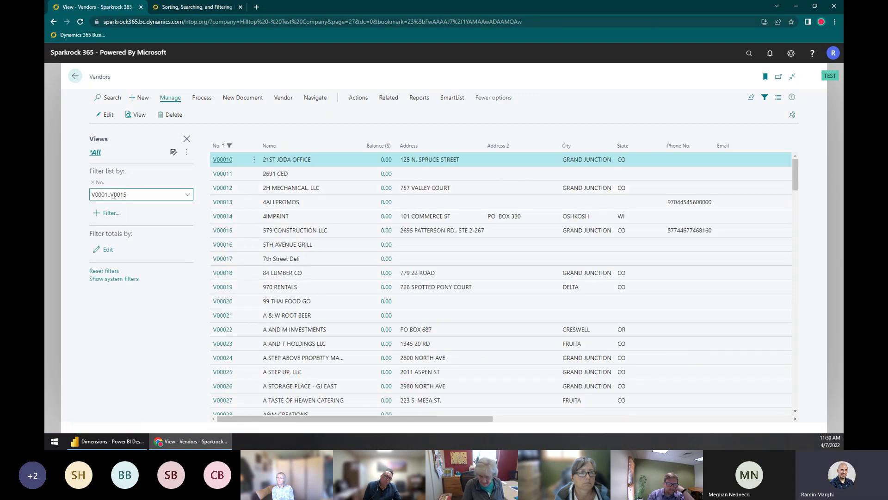
{"action": "type", "text": "0"}
{"action": "key", "text": "Tab"}
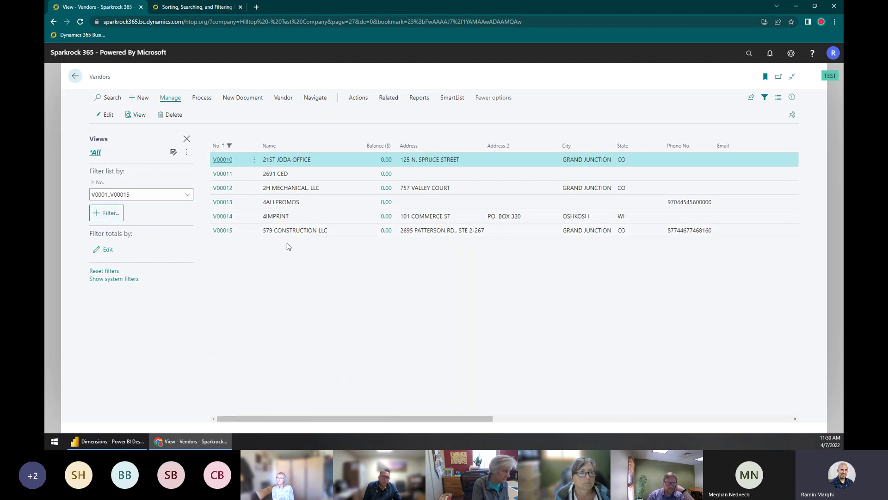
{"action": "left_click", "coordinate": [105, 195]}
{"action": "left_click", "coordinate": [105, 195]}
{"action": "type", "text": "0"}
{"action": "key", "text": "Tab"}
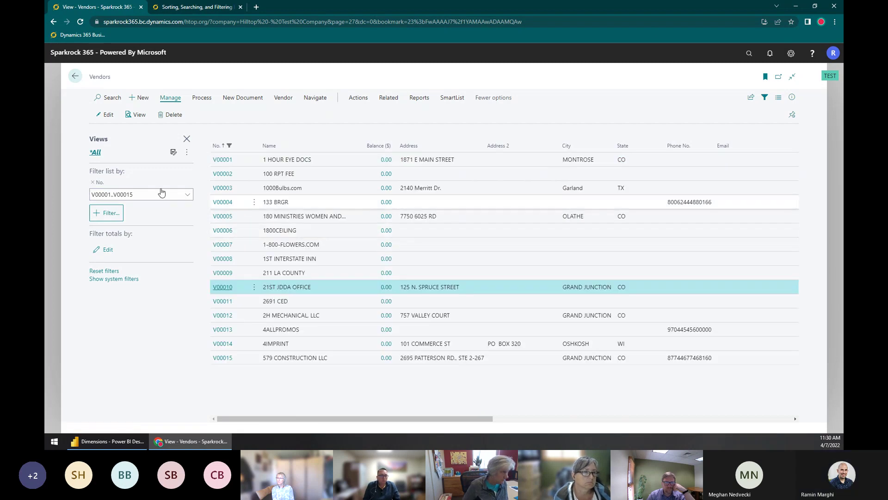
Step: Change the No. filter to the open-ended range V00015.. to list vendors from that number onwards
{"action": "left_click", "coordinate": [107, 195]}
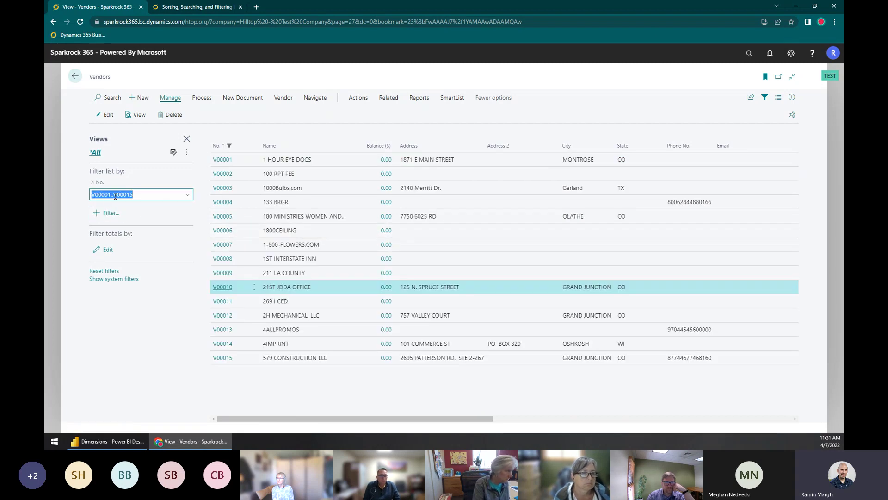
{"action": "left_click", "coordinate": [100, 194]}
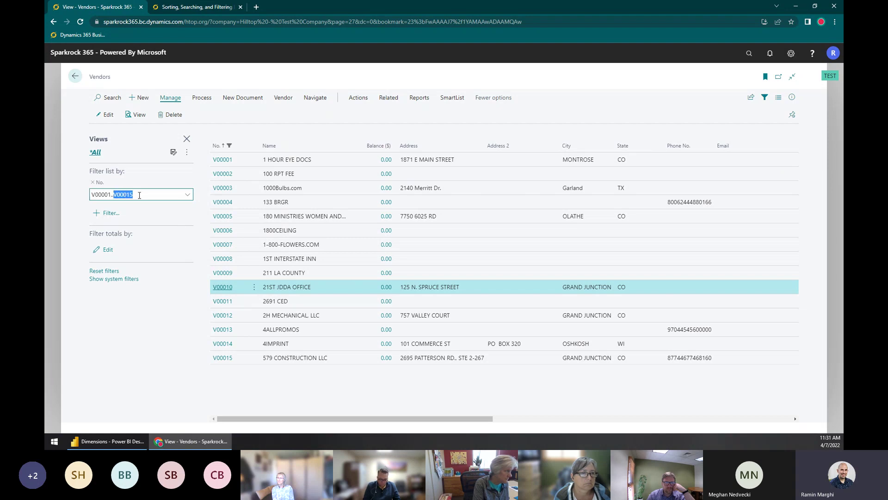
{"action": "key", "text": "shift+Right"}
{"action": "key", "text": "shift+Right"}
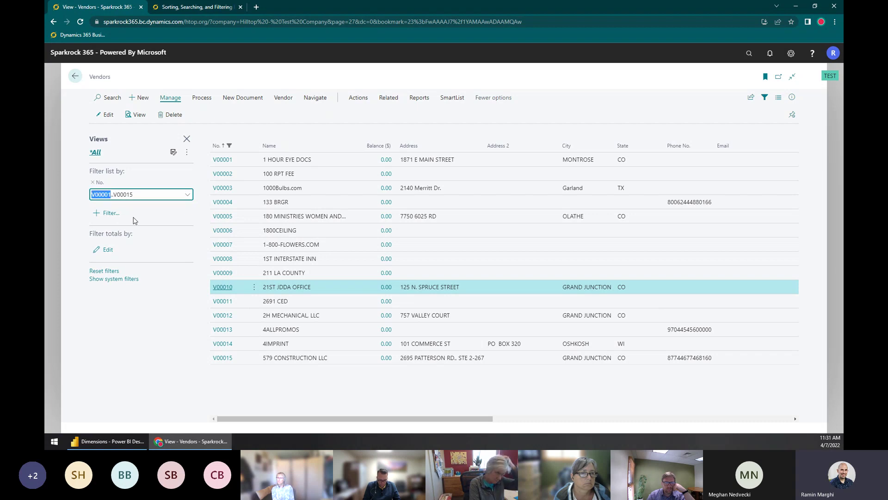
{"action": "key", "text": "ctrl+shift+Left"}
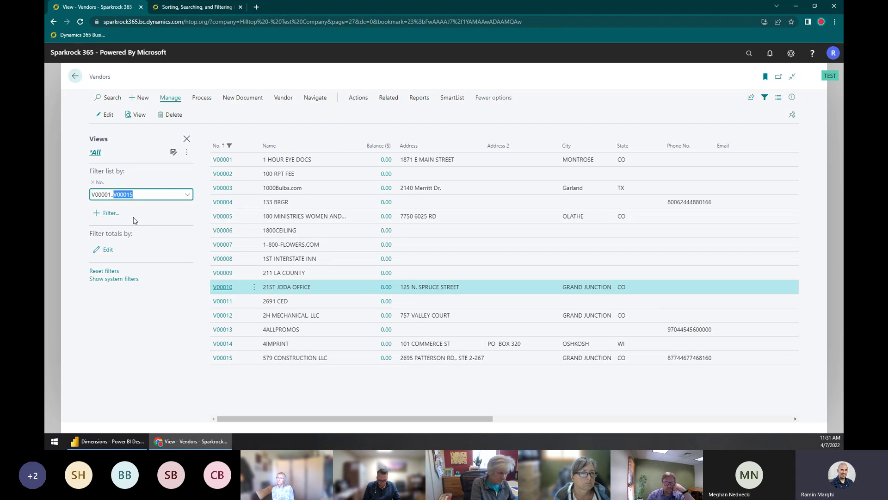
{"action": "key", "text": "Home"}
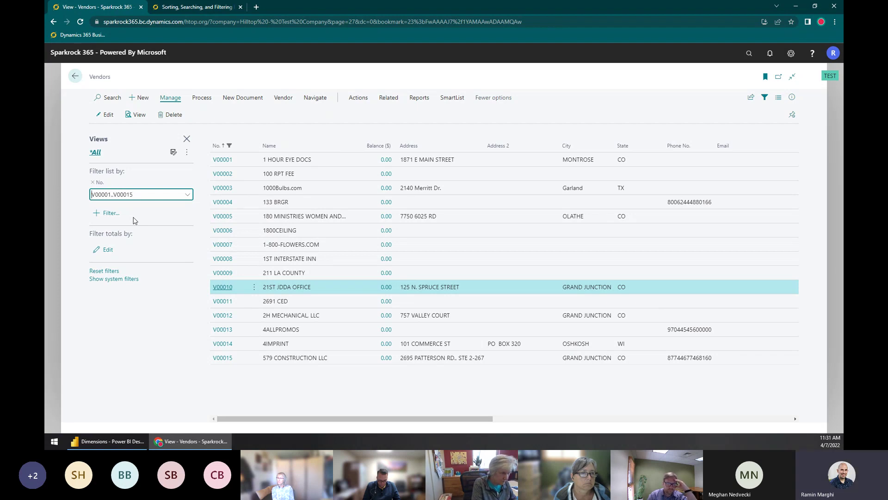
{"action": "type", "text": ".."}
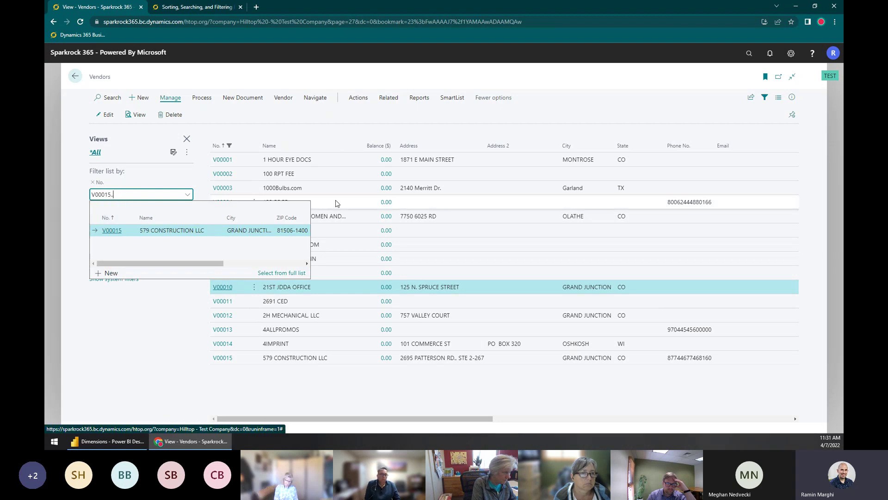
{"action": "left_click", "coordinate": [349, 270]}
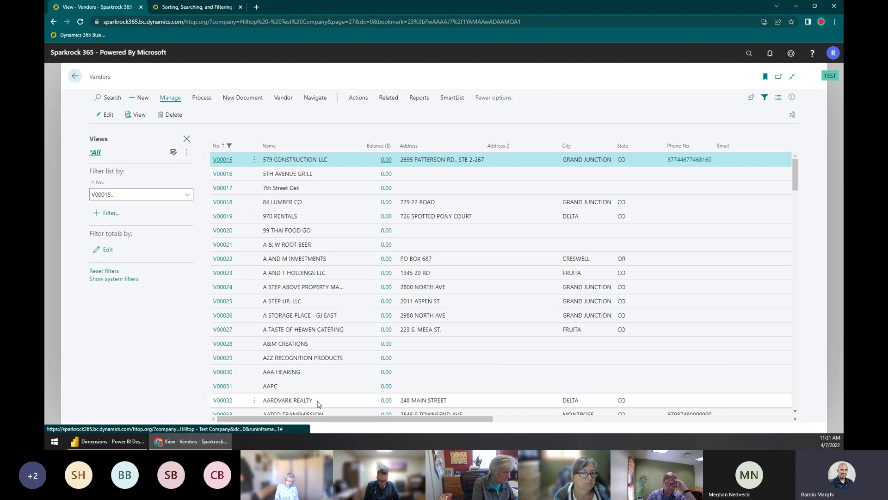
Step: Close the open-ended No. filter by setting its range to V00015..V00018
{"action": "left_click", "coordinate": [163, 195]}
{"action": "left_click", "coordinate": [158, 195]}
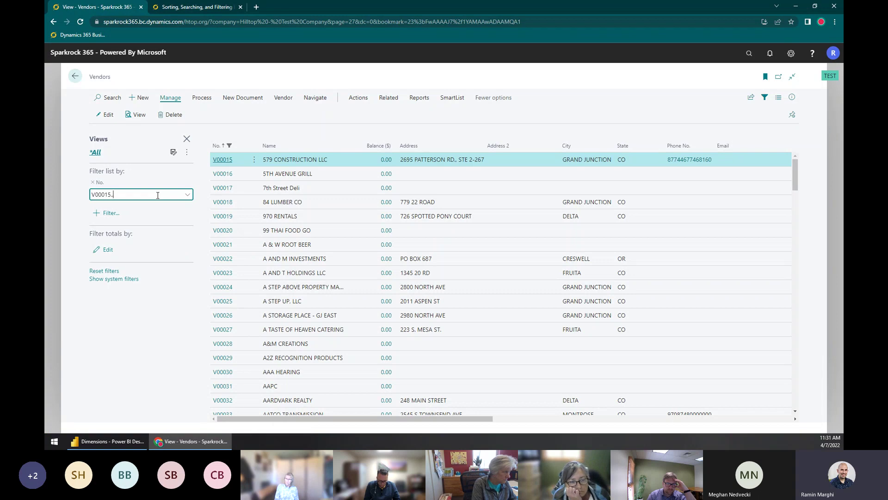
{"action": "type", "text": "V00018"}
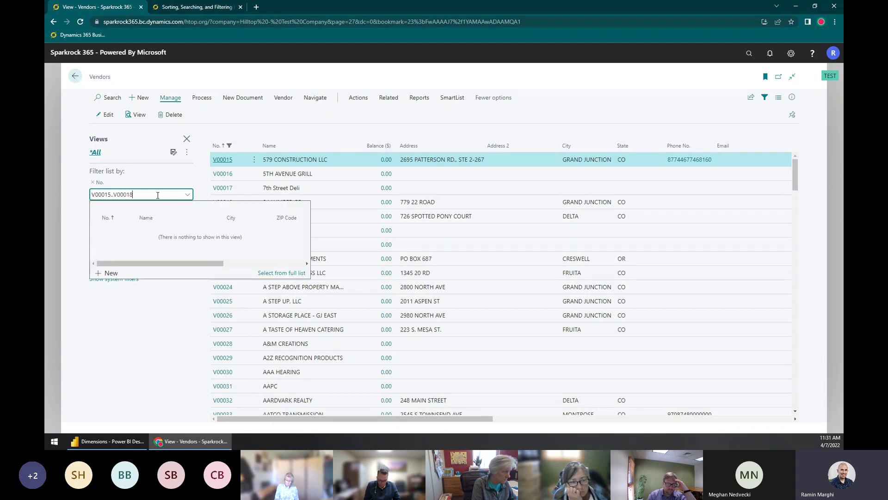
{"action": "key", "text": "Return"}
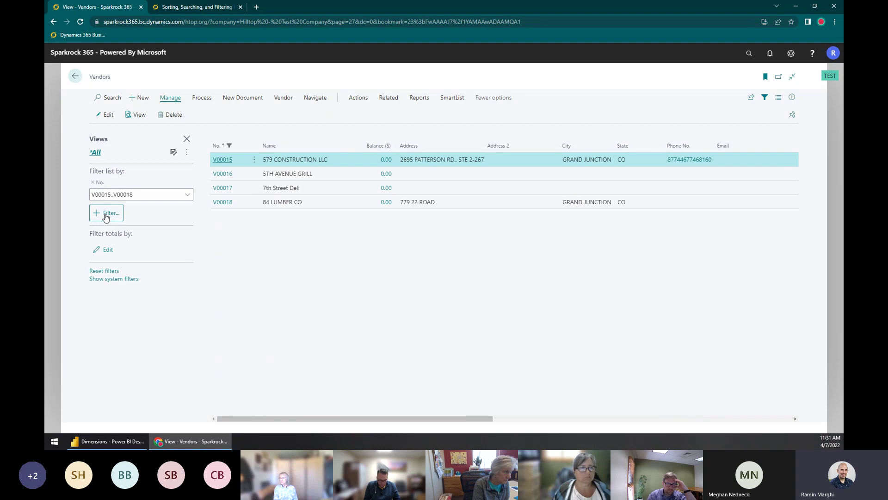
Step: Extend the upper end of the No. filter range so that it reads V00015..V00048
{"action": "left_click", "coordinate": [135, 195]}
{"action": "left_click", "coordinate": [129, 194]}
{"action": "type", "text": "4"}
{"action": "key", "text": "Tab"}
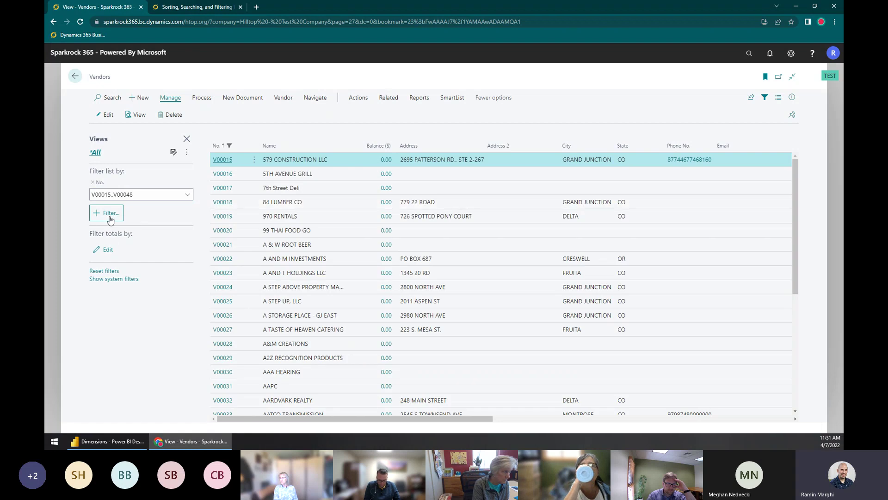
Step: Add a City filter with the wildcard value GRAND* to the vendor list
{"action": "left_click", "coordinate": [110, 214]}
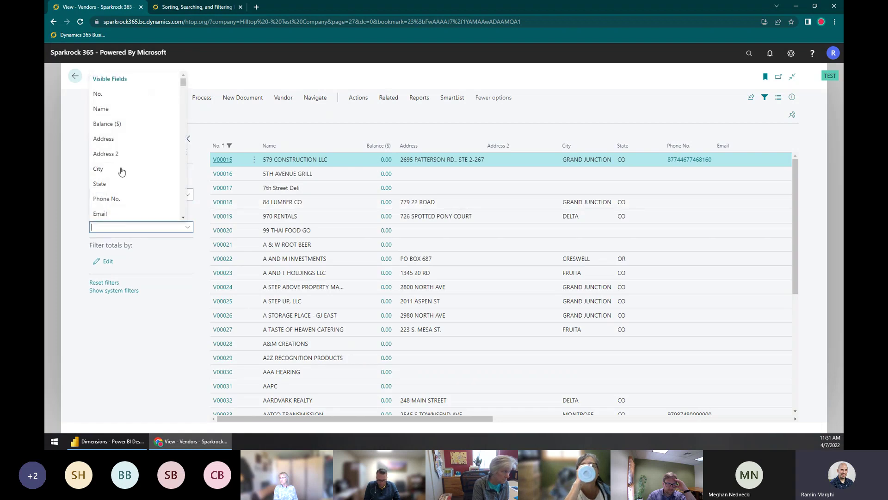
{"action": "left_click", "coordinate": [121, 172]}
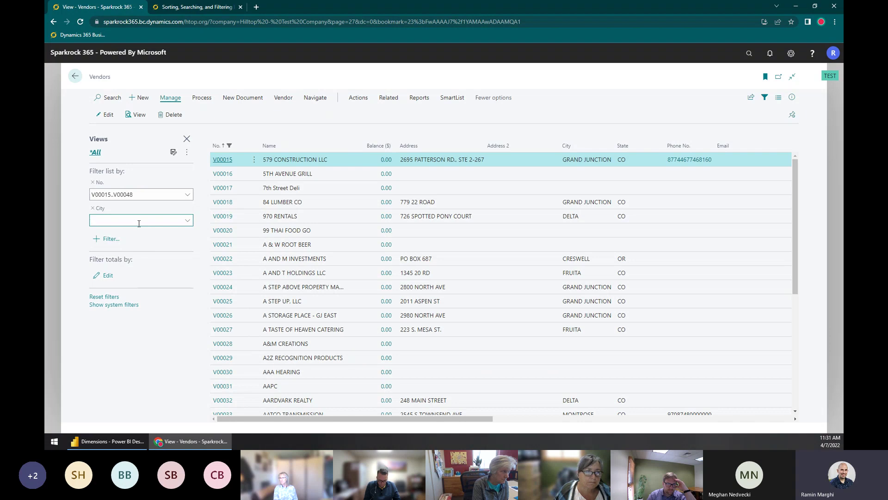
{"action": "type", "text": "GRAND"}
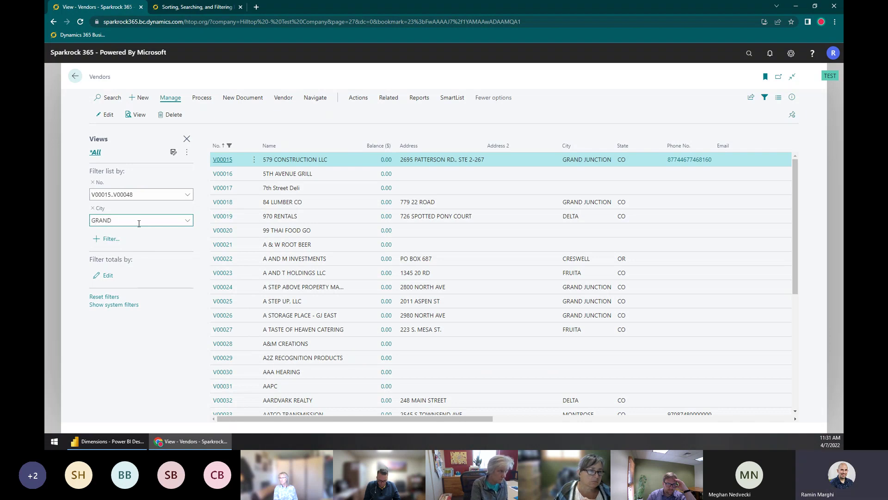
{"action": "type", "text": "*"}
{"action": "key", "text": "Tab"}
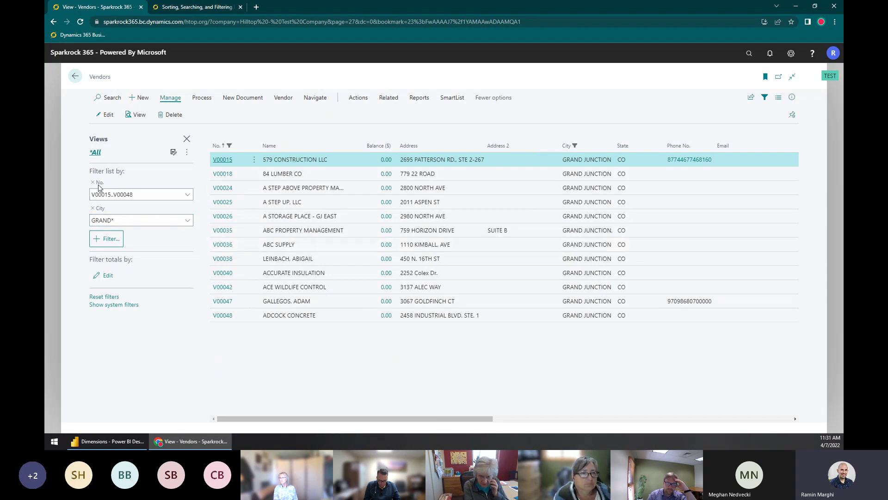
Step: Replace the City filter with a State filter that matches either state, set to TX|CO
{"action": "left_click", "coordinate": [148, 196]}
{"action": "left_click", "coordinate": [107, 239]}
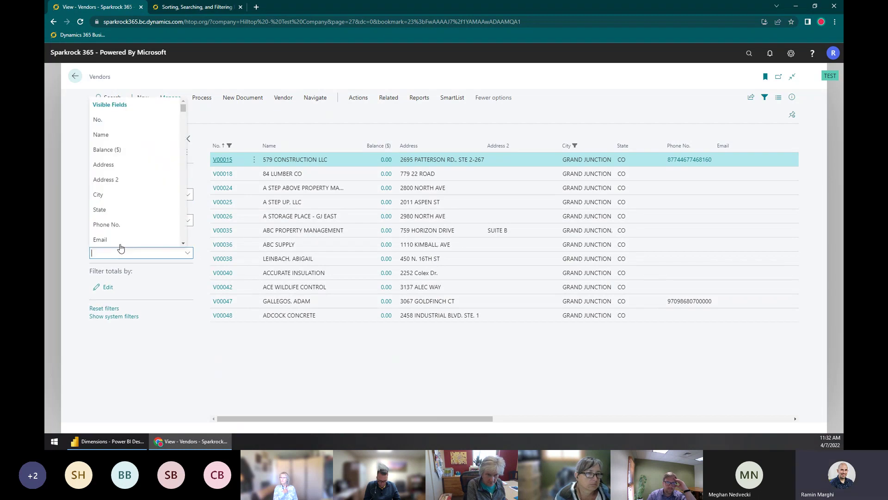
{"action": "scroll", "coordinate": [136, 233], "scroll_direction": "down", "scroll_amount": 3}
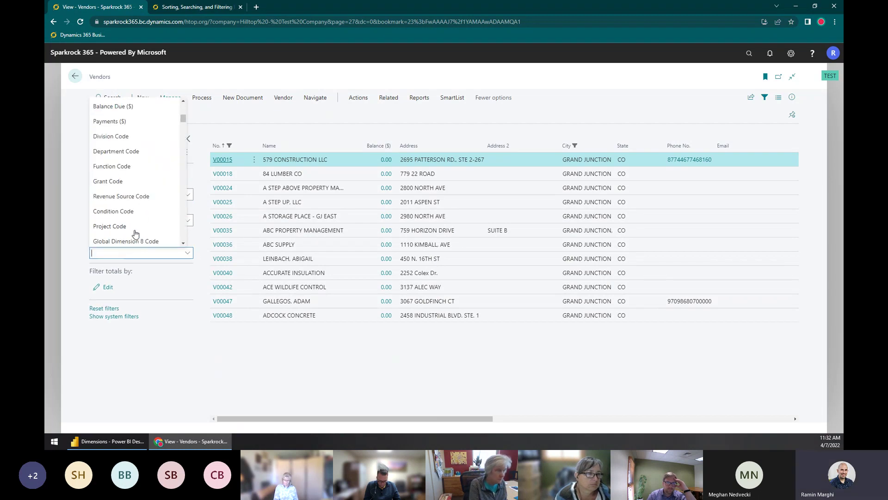
{"action": "left_click", "coordinate": [122, 168]}
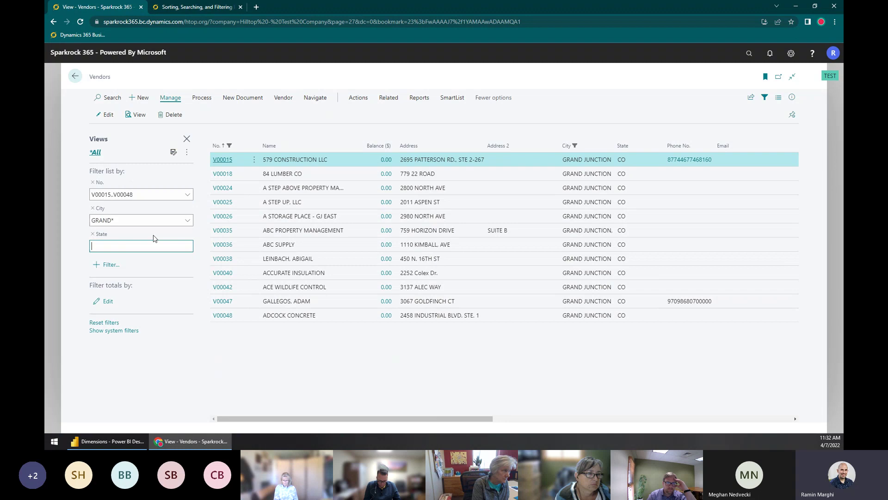
{"action": "left_click", "coordinate": [93, 208]}
{"action": "left_click", "coordinate": [116, 220]}
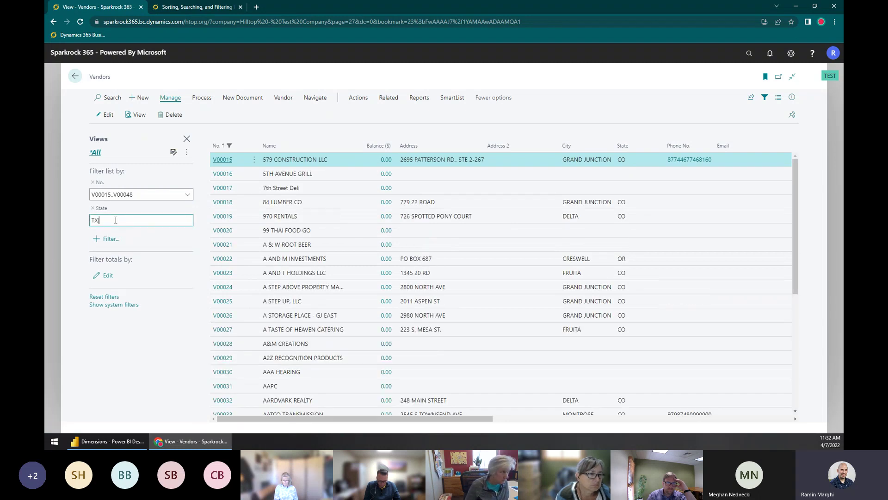
{"action": "key", "text": "Tab"}
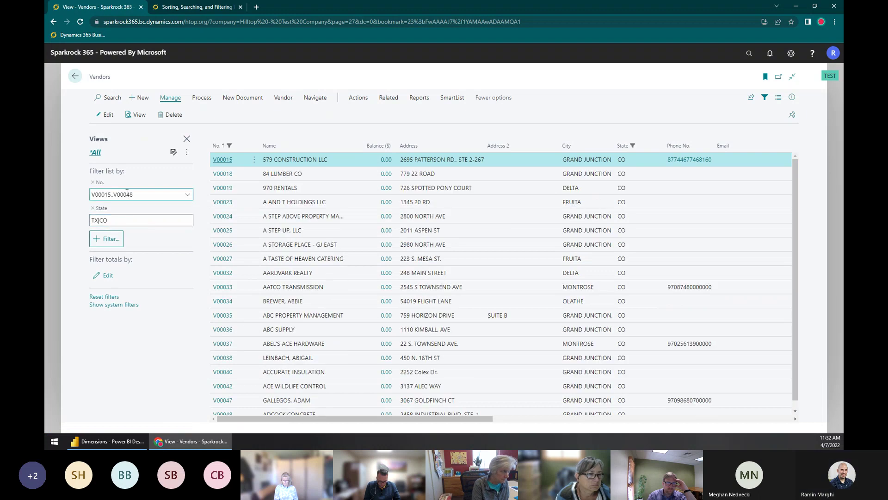
Step: Replace the No. filter with a Name filter set to RED*, keeping the State filter
{"action": "left_click", "coordinate": [114, 191]}
{"action": "left_click", "coordinate": [93, 186]}
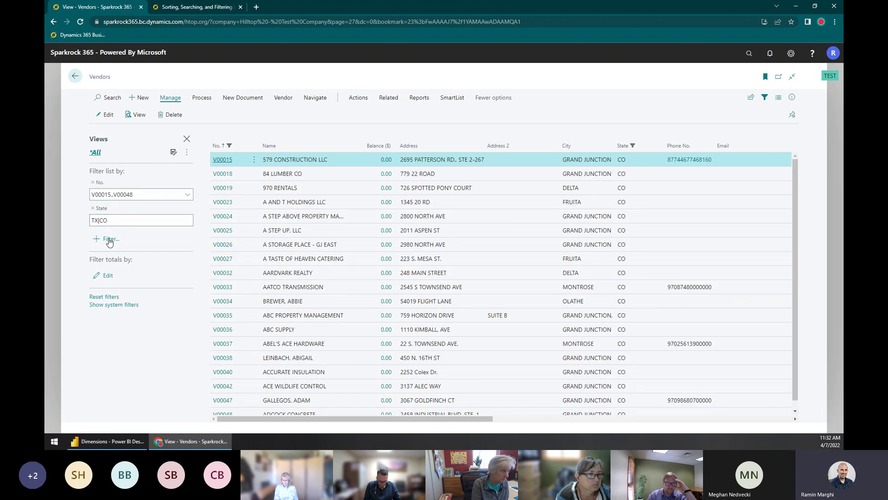
{"action": "left_click", "coordinate": [109, 213]}
{"action": "left_click", "coordinate": [109, 115]}
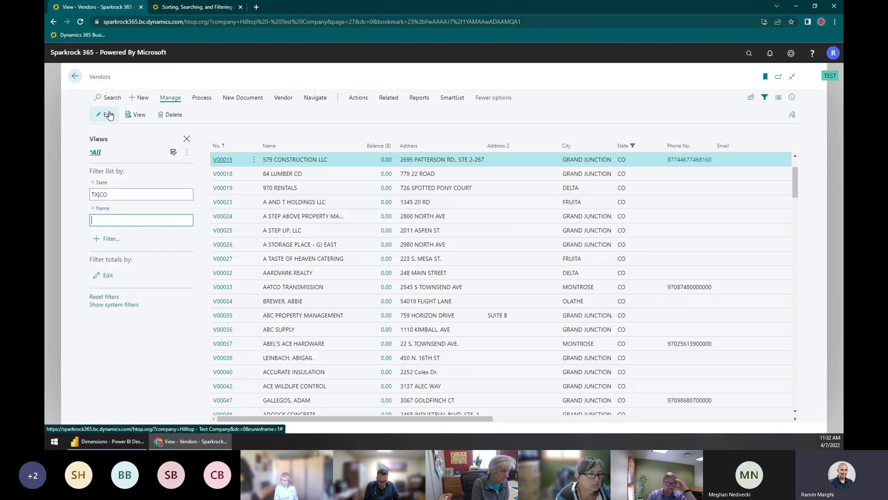
{"action": "key", "text": "Tab"}
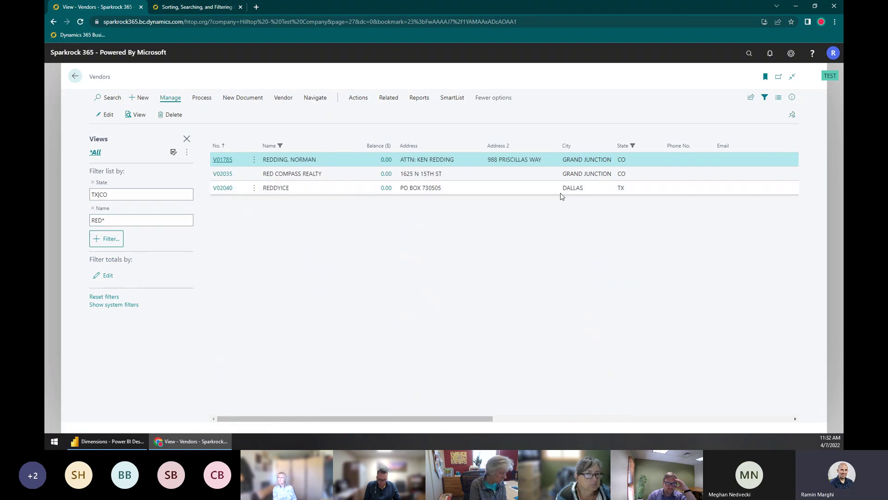
Step: Examine the city and name of the Texas vendor in the filtered list
{"action": "left_click", "coordinate": [577, 192]}
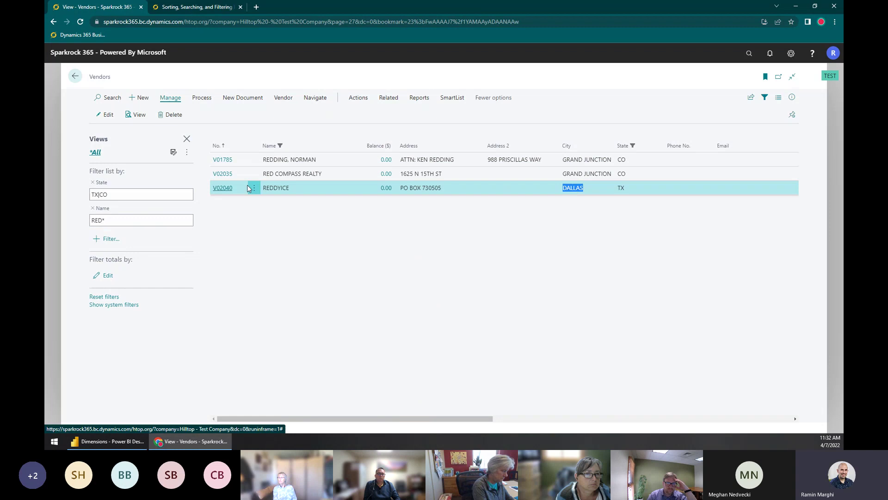
{"action": "left_click", "coordinate": [275, 188]}
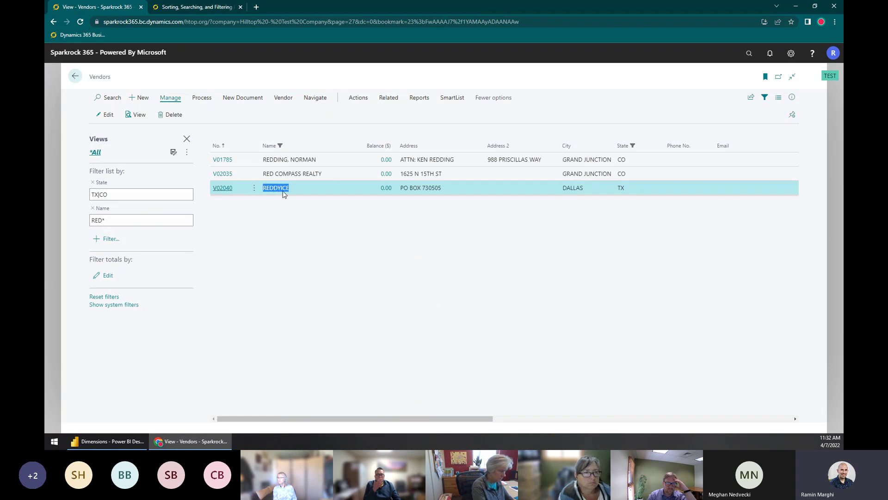
{"action": "left_click", "coordinate": [283, 190]}
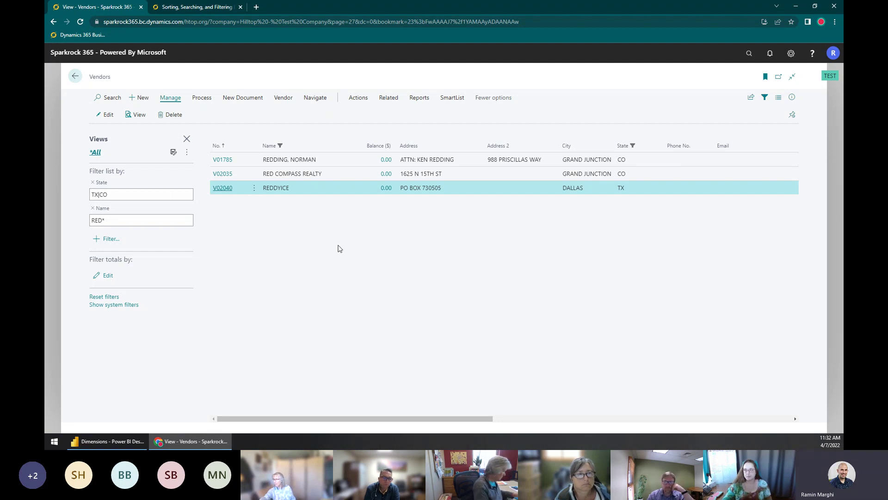
{"action": "left_click", "coordinate": [145, 220]}
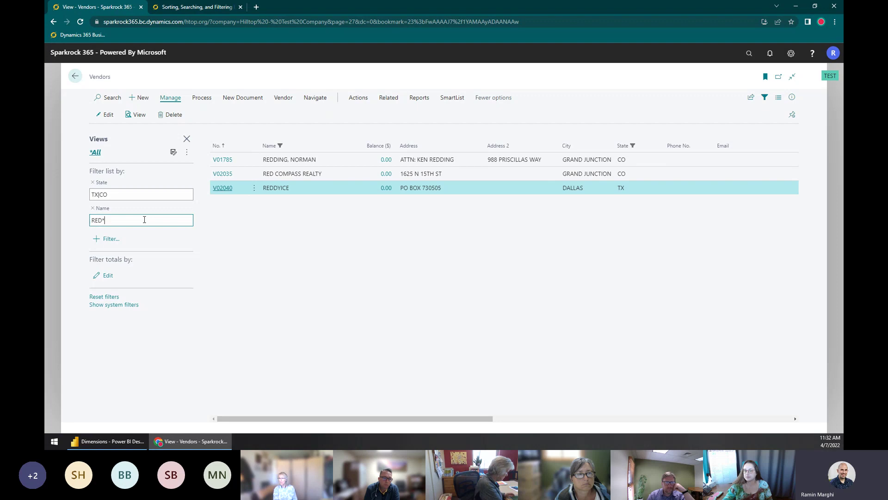
{"action": "key", "text": "Home"}
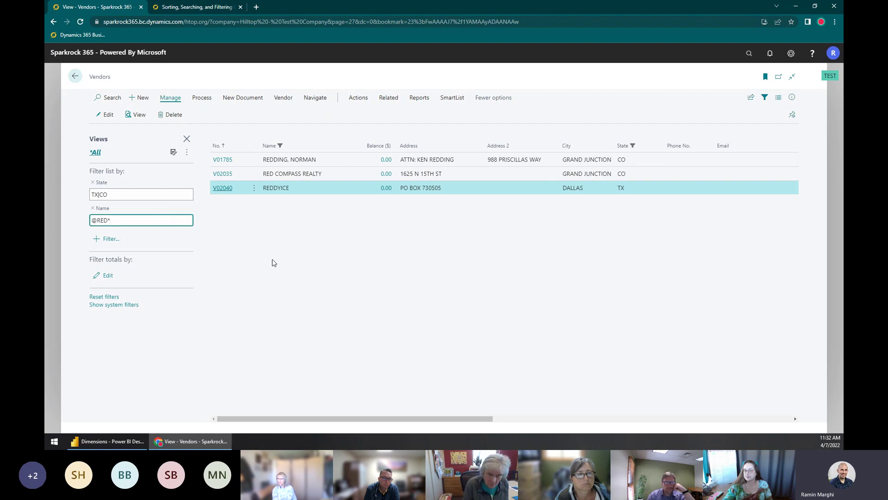
{"action": "key", "text": "ctrl+a"}
{"action": "type", "text": "Red*"}
{"action": "key", "text": "Tab"}
{"action": "left_click", "coordinate": [137, 219]}
{"action": "key", "text": "Home"}
{"action": "key", "text": "Tab"}
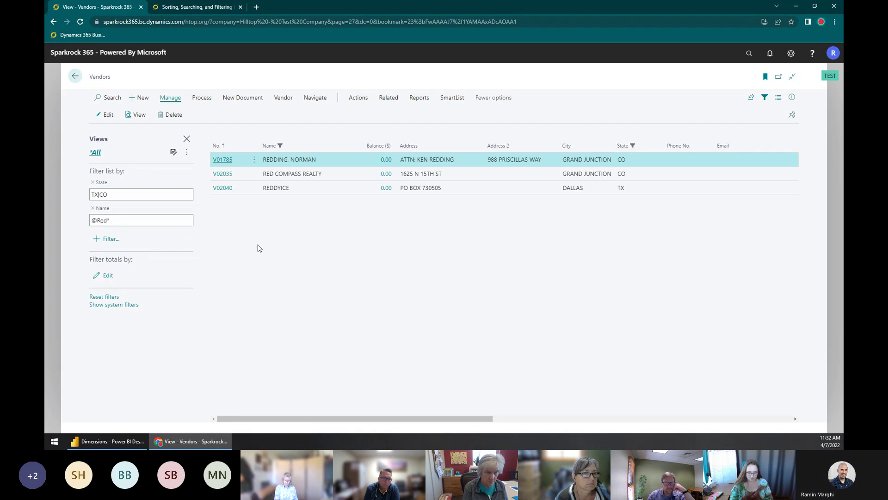
{"action": "left_click", "coordinate": [121, 217]}
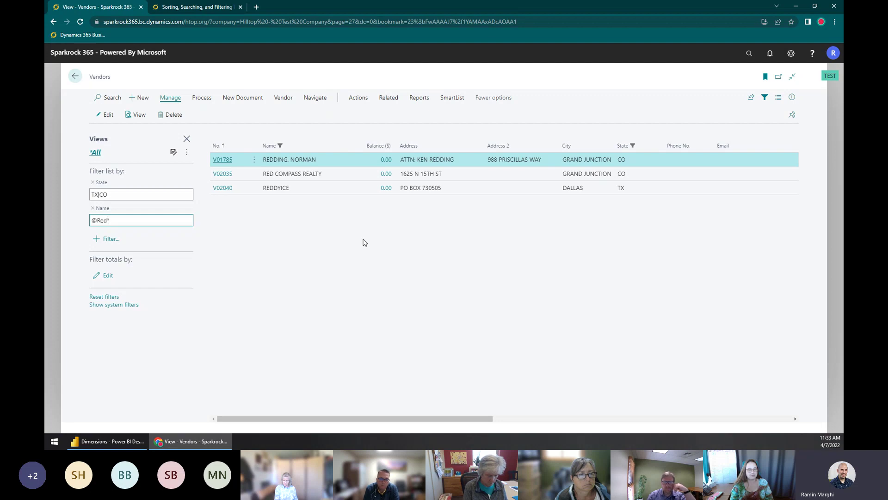
Step: Save the filtered list as a new view named Any "RED*" Vendor from TX and CO
{"action": "left_click", "coordinate": [174, 153]}
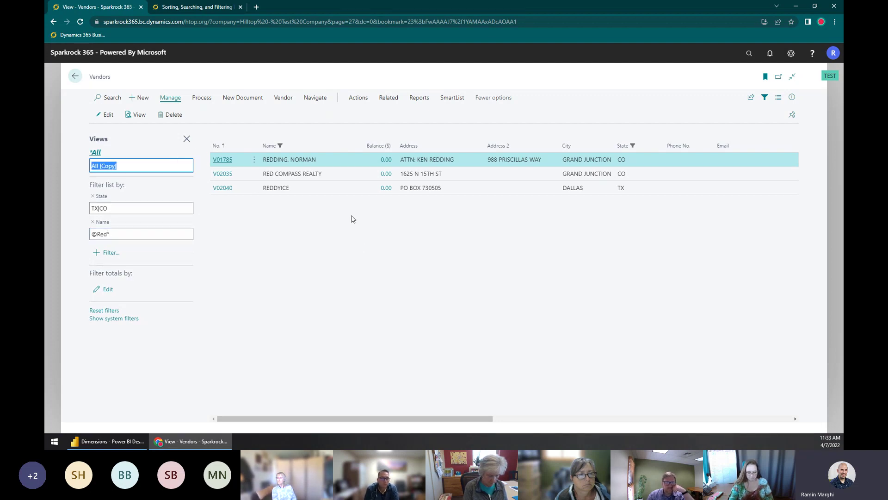
{"action": "type", "text": "Any '"}
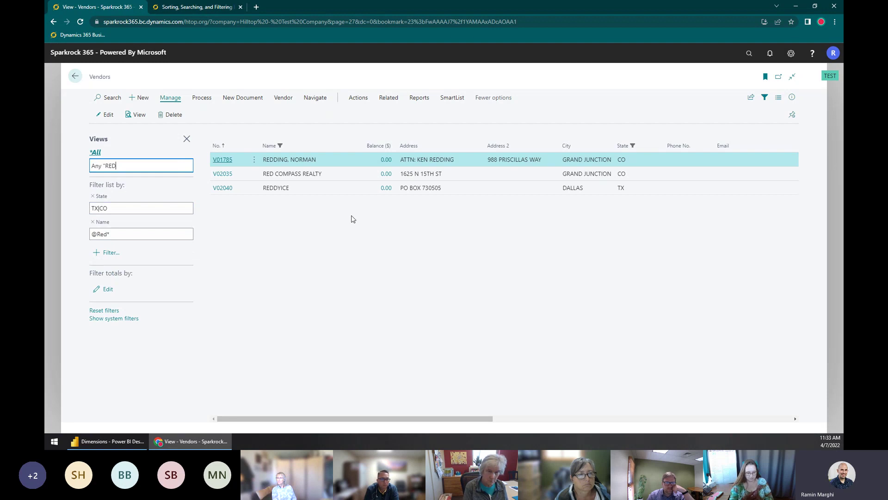
{"action": "type", "text": "RED*\" Ve"}
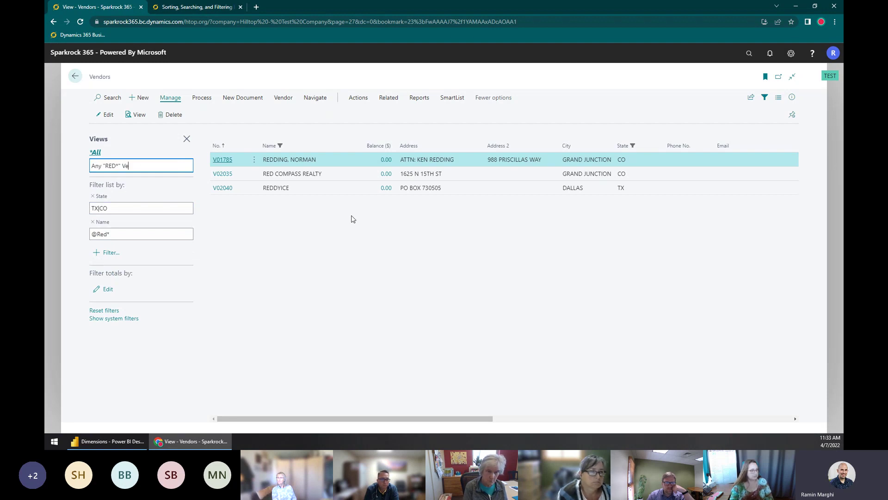
{"action": "type", "text": "ndor from TX and CO"}
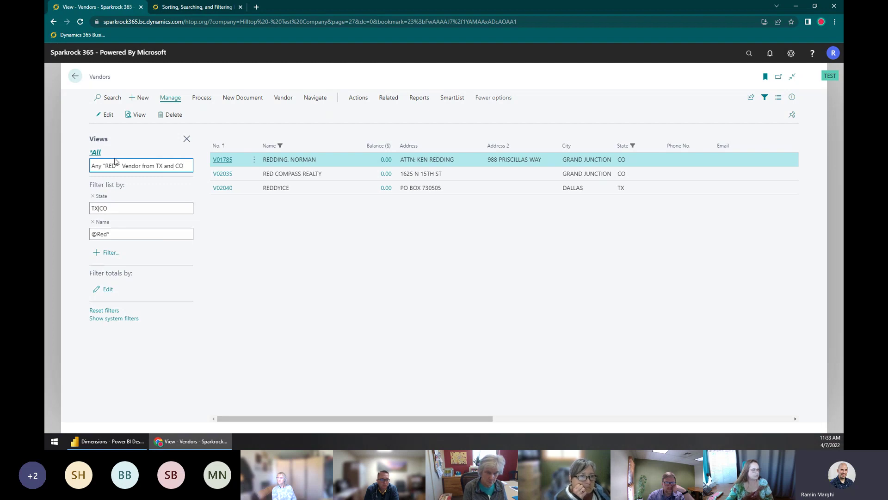
{"action": "key", "text": "Return"}
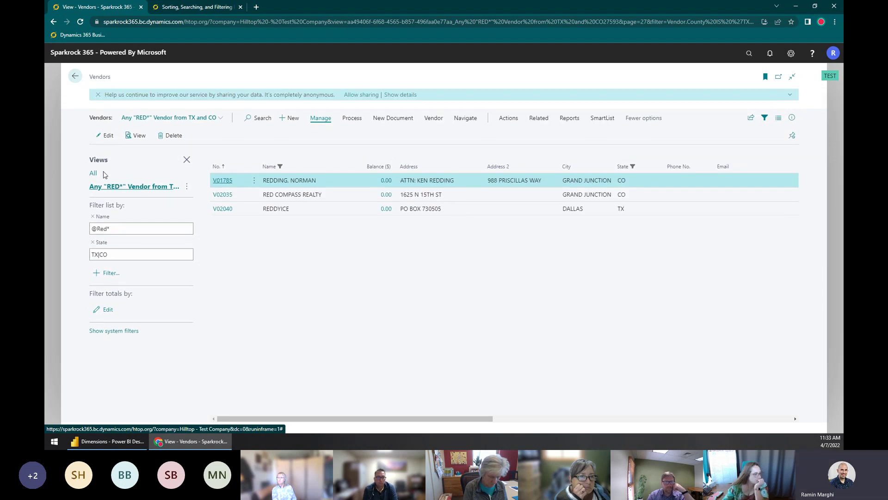
Step: Remove the State and Name filters from the Any "RED*" Vendor view without saving the change
{"action": "left_click", "coordinate": [95, 176]}
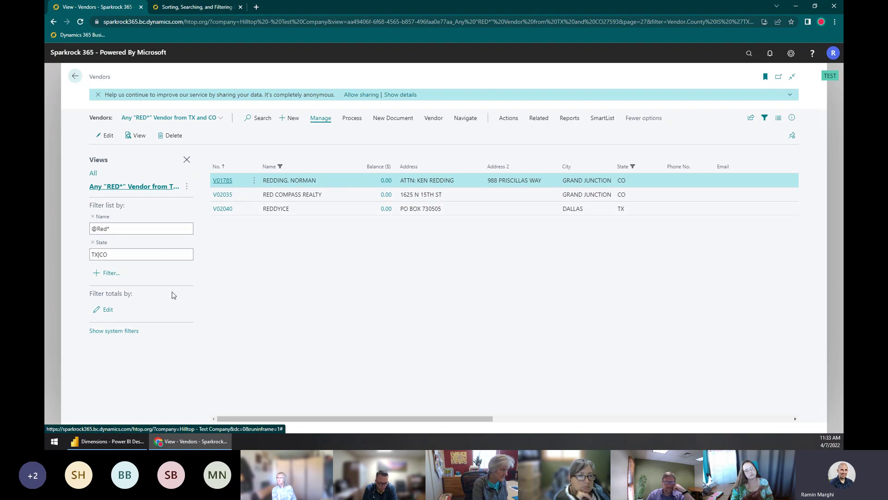
{"action": "left_click", "coordinate": [93, 242]}
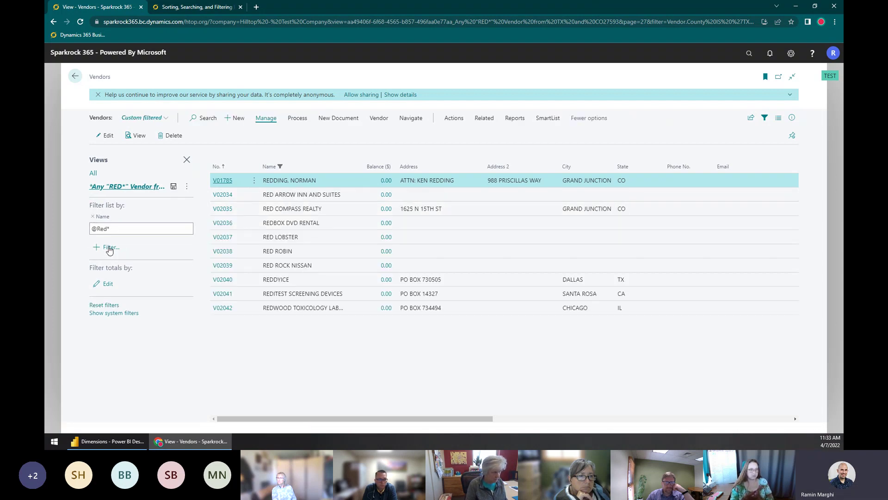
{"action": "left_click", "coordinate": [93, 216]}
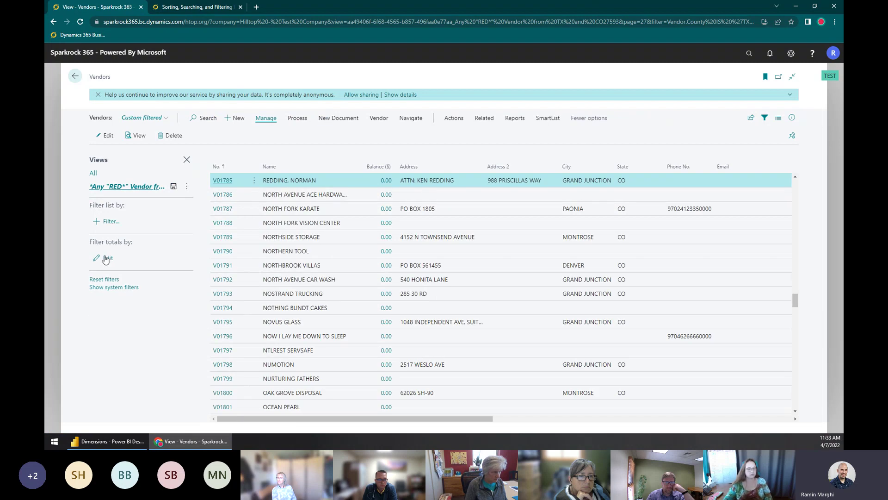
Step: Add a Date Filter and then a Department Filter to the totals filters, clearing each one again
{"action": "left_click", "coordinate": [110, 237]}
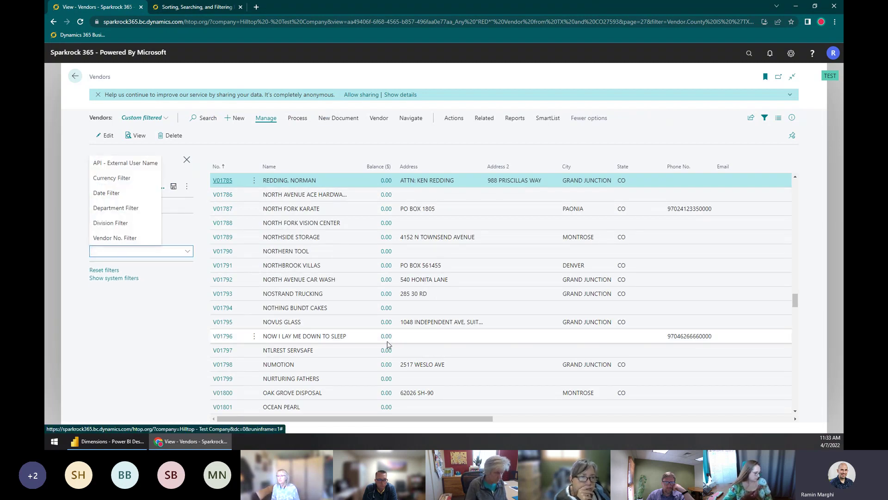
{"action": "left_click", "coordinate": [128, 194]}
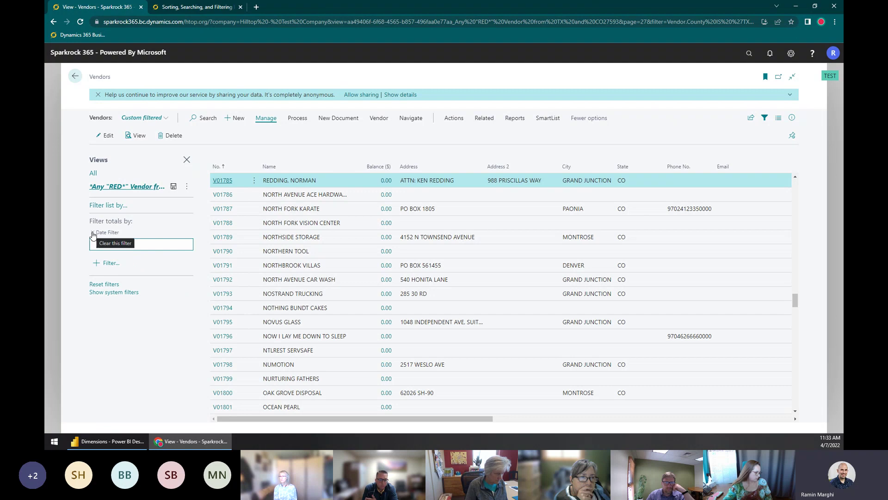
{"action": "left_click", "coordinate": [94, 263]}
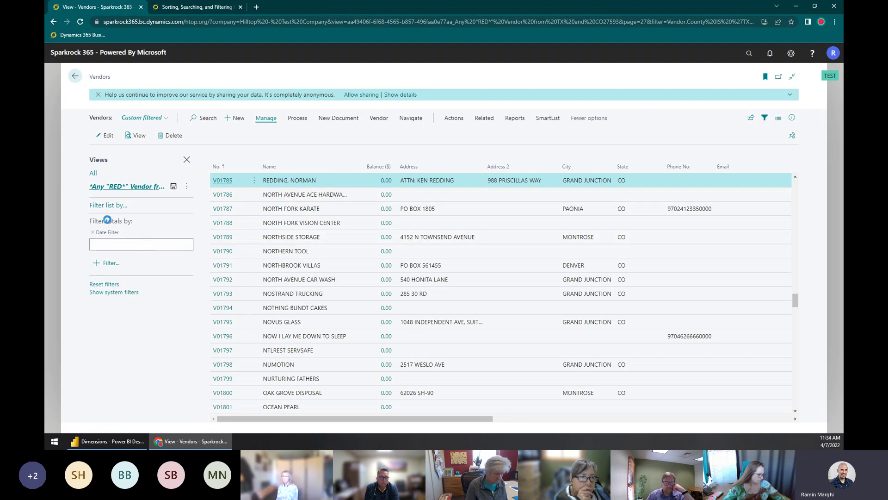
{"action": "left_click", "coordinate": [104, 237]}
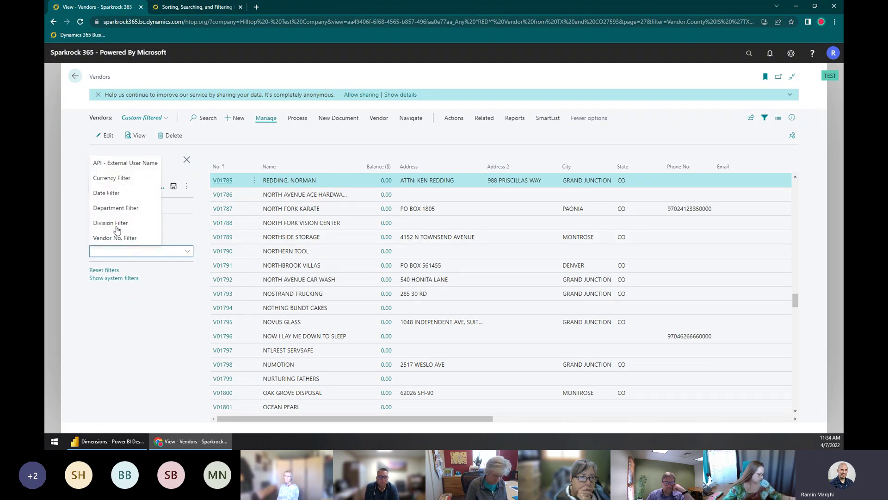
{"action": "left_click", "coordinate": [117, 212]}
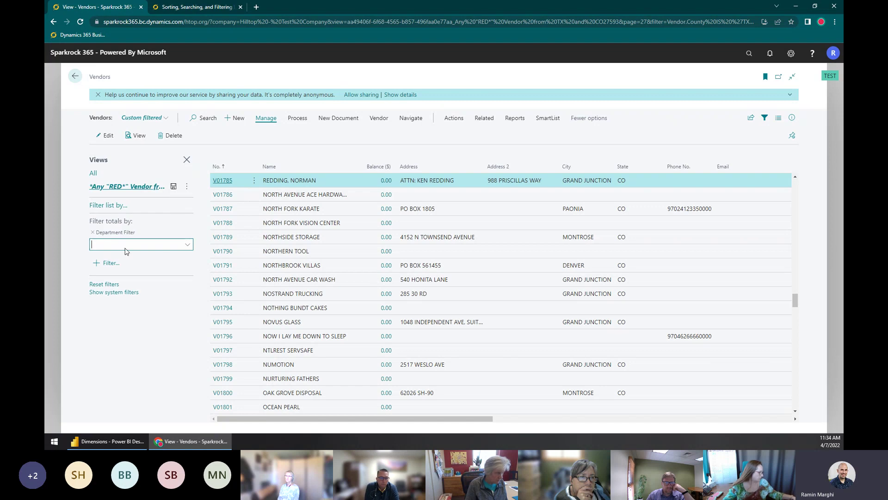
{"action": "left_click", "coordinate": [91, 233]}
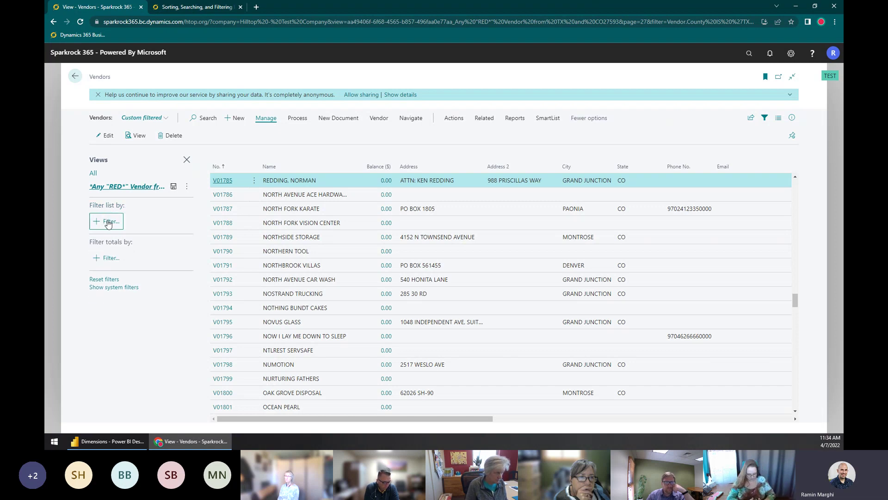
Step: Filter the vendor list by Balance ($) with the criterion >0
{"action": "left_click", "coordinate": [108, 224]}
{"action": "type", "text": "ba"}
{"action": "key", "text": "Return"}
{"action": "type", "text": ">0"}
{"action": "key", "text": "Tab"}
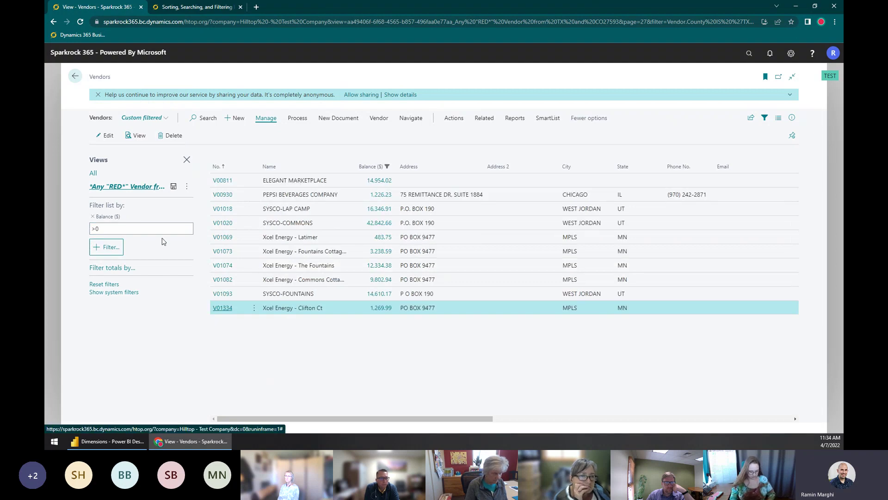
Step: Change the Balance ($) filter to >=1 and inspect the vendors' Balance Due ($) and Payments ($) columns
{"action": "left_click", "coordinate": [95, 229]}
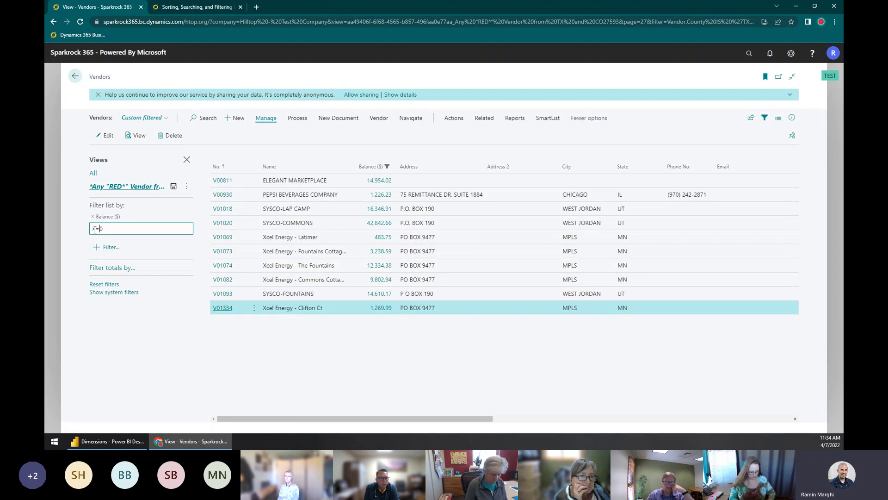
{"action": "key", "text": "Tab"}
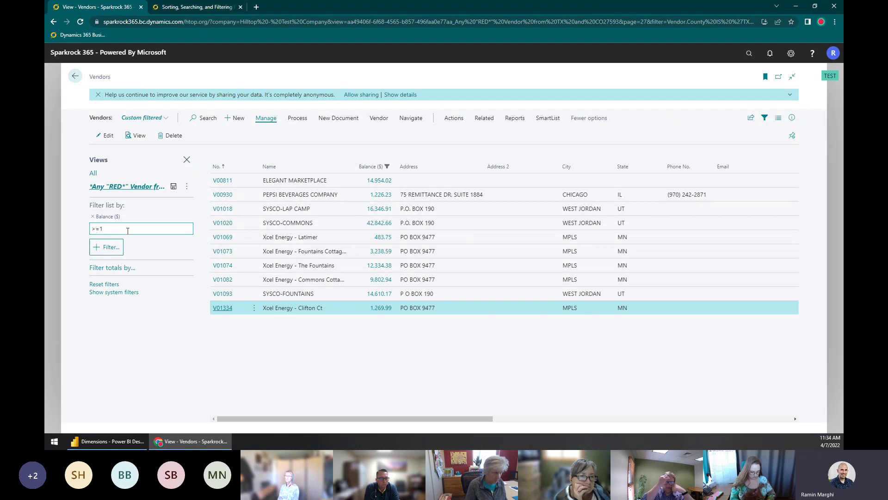
{"action": "key", "text": "shift+Tab"}
{"action": "left_click_drag", "start_coordinate": [448, 418], "coordinate": [569, 421]}
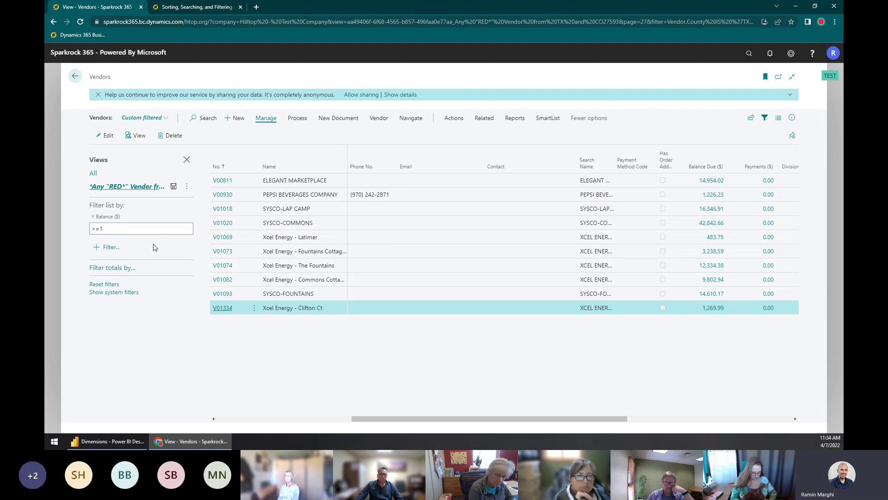
Step: Clear the Balance ($) criterion so that the vendor list is no longer restricted by balance
{"action": "left_click", "coordinate": [111, 227]}
{"action": "left_click", "coordinate": [113, 248]}
{"action": "scroll", "coordinate": [120, 213], "scroll_direction": "down", "scroll_amount": 2}
{"action": "left_click", "coordinate": [189, 360]}
{"action": "left_click", "coordinate": [110, 269]}
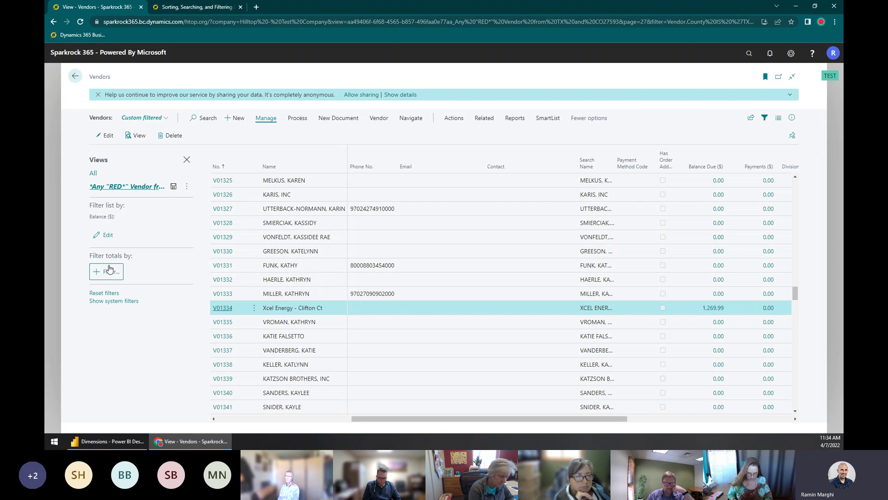
Step: Add a Date Filter to the totals filters and set it to today's date with T
{"action": "left_click", "coordinate": [109, 269]}
{"action": "left_click", "coordinate": [116, 229]}
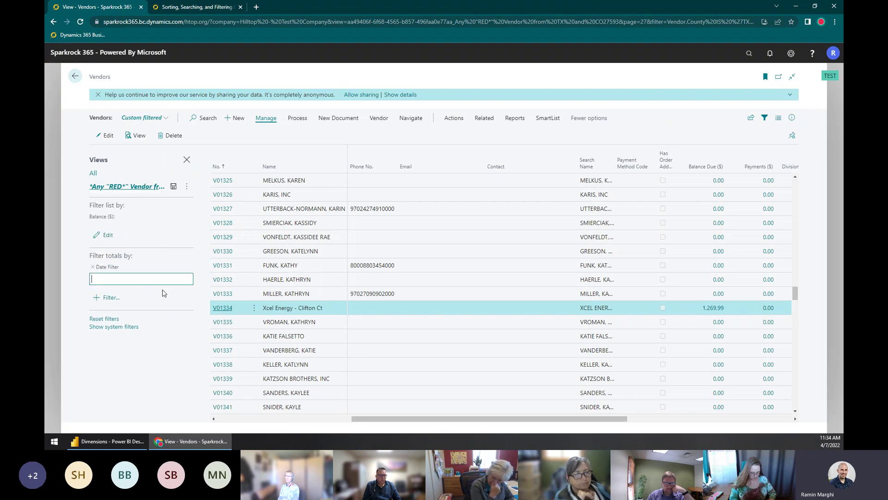
{"action": "type", "text": "T"}
{"action": "key", "text": "Tab"}
{"action": "left_click", "coordinate": [140, 278]}
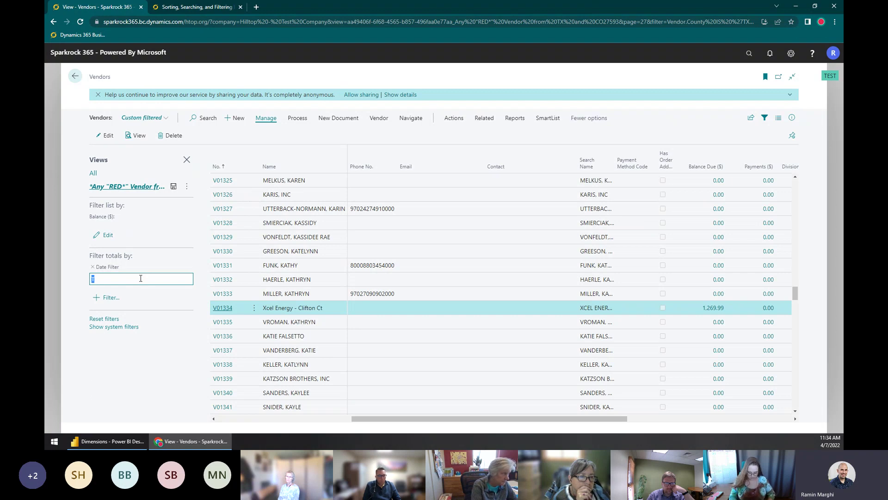
{"action": "key", "text": "Tab"}
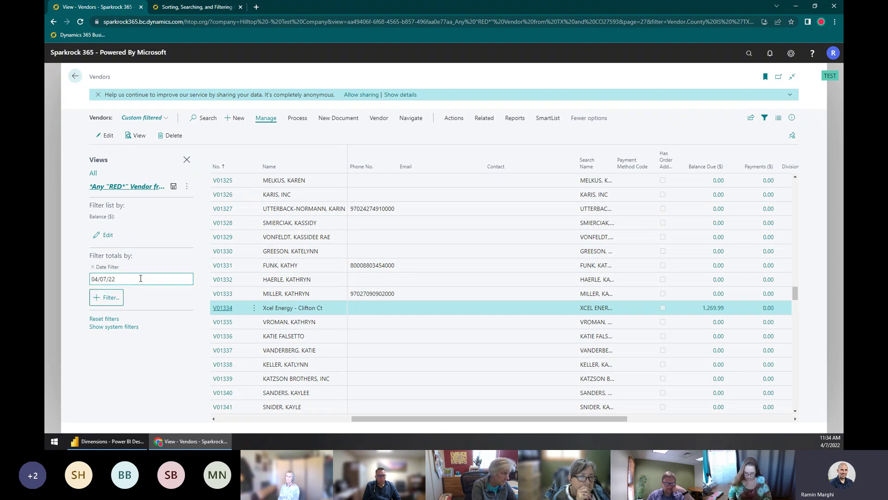
Step: Change the totals Date Filter to ..T to cover everything up to today
{"action": "left_click", "coordinate": [141, 278]}
{"action": "left_click", "coordinate": [141, 278]}
{"action": "key", "text": "Tab"}
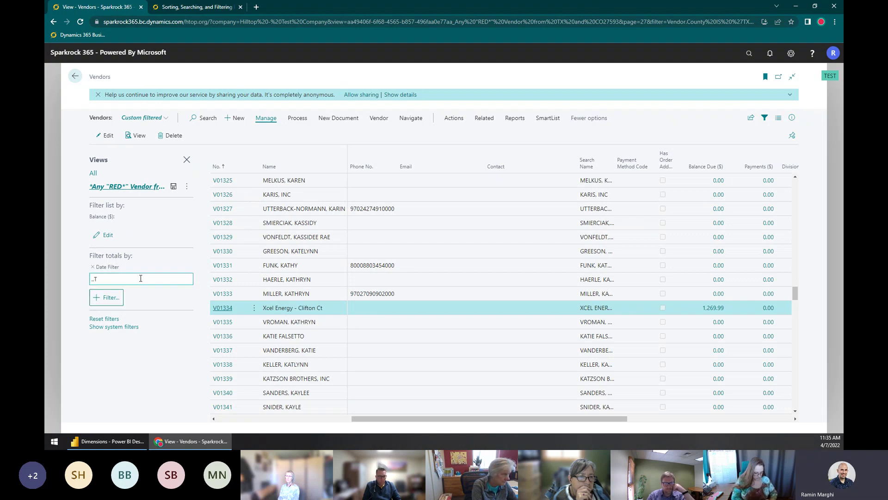
Step: Set the totals Date Filter to -CY..T to cover the start of the current year through today
{"action": "left_click", "coordinate": [137, 278]}
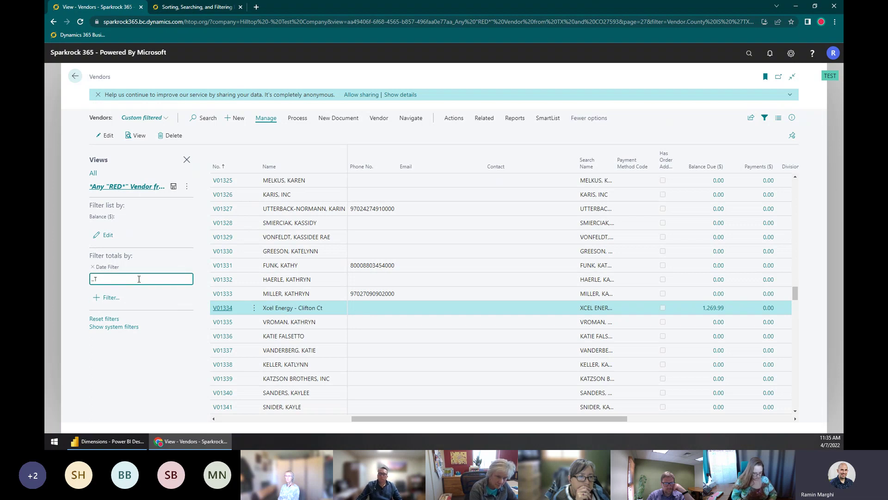
{"action": "type", "text": "-CY"}
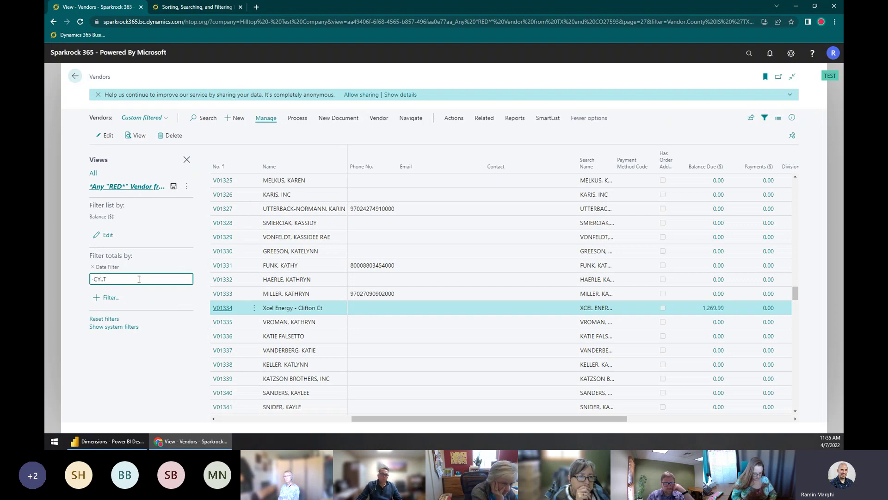
{"action": "key", "text": "Tab"}
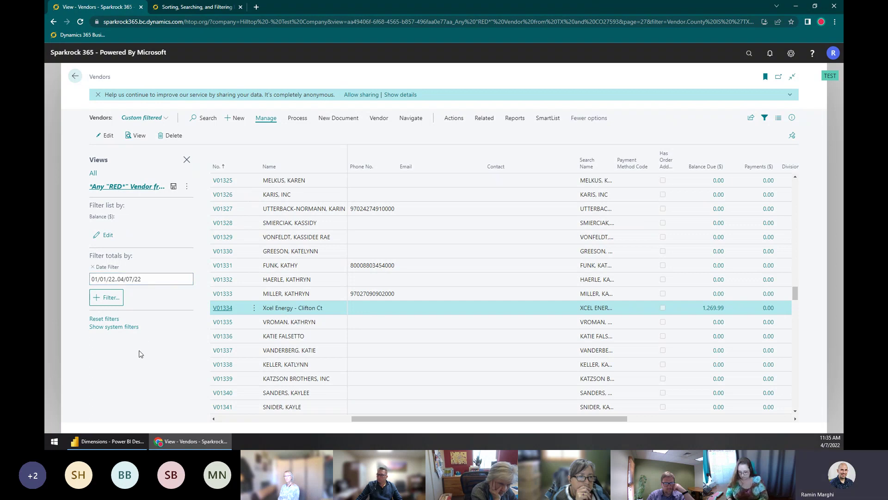
Step: Change the totals Date Filter to -CQ..T to cover the start of the current quarter through today
{"action": "left_click", "coordinate": [100, 279]}
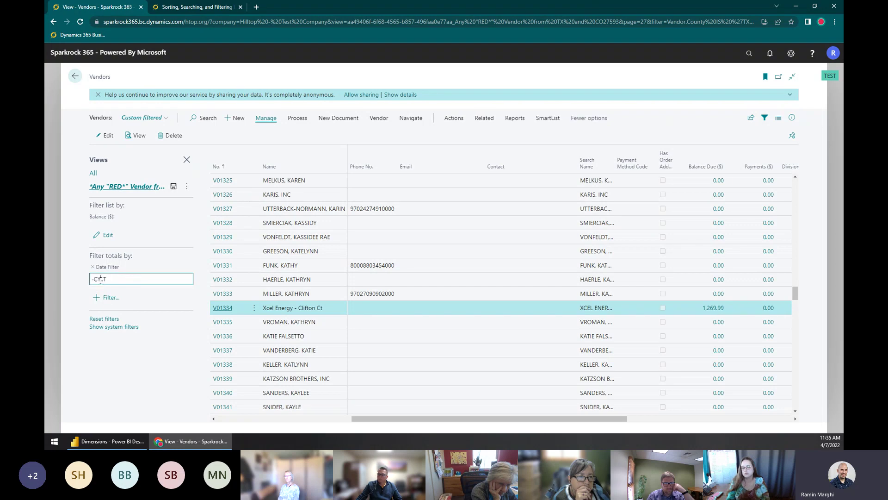
{"action": "key", "text": "BackSpace"}
{"action": "type", "text": "Q"}
{"action": "key", "text": "Tab"}
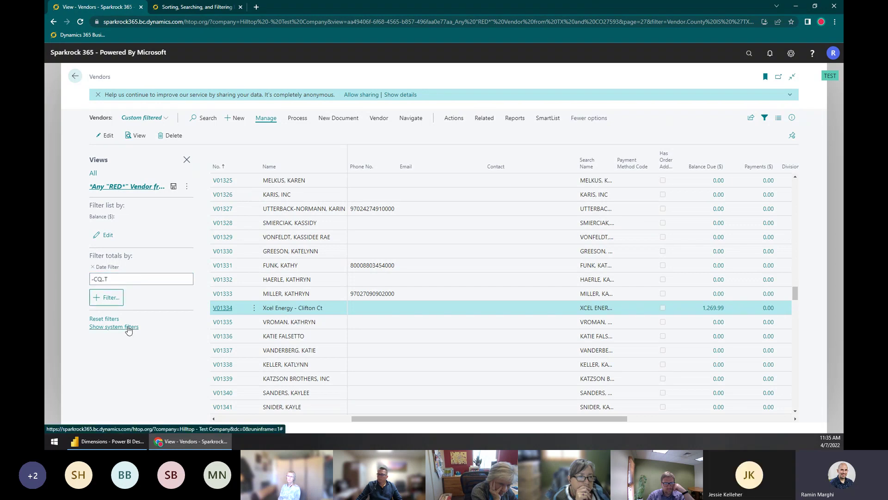
Step: Set the totals Date Filter to the whole current quarter, 04/01/22..06/30/22
{"action": "left_click", "coordinate": [154, 277]}
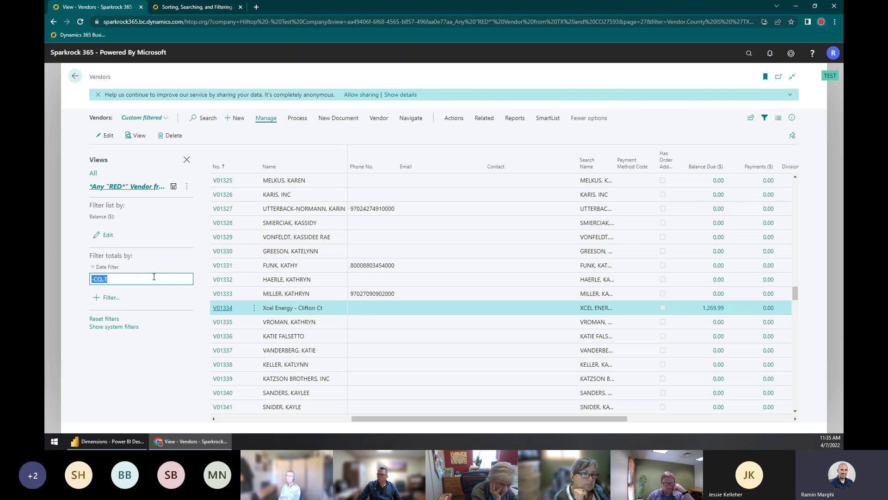
{"action": "type", "text": "-"}
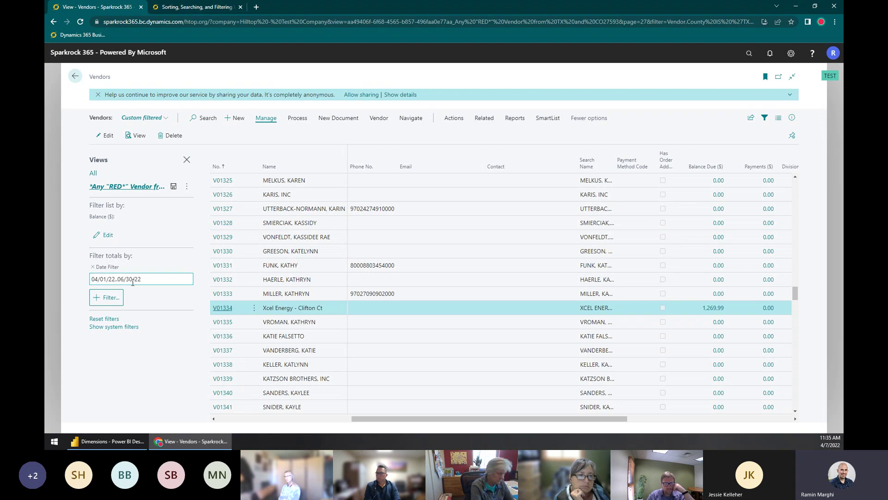
{"action": "left_click", "coordinate": [132, 278]}
{"action": "left_click", "coordinate": [128, 356]}
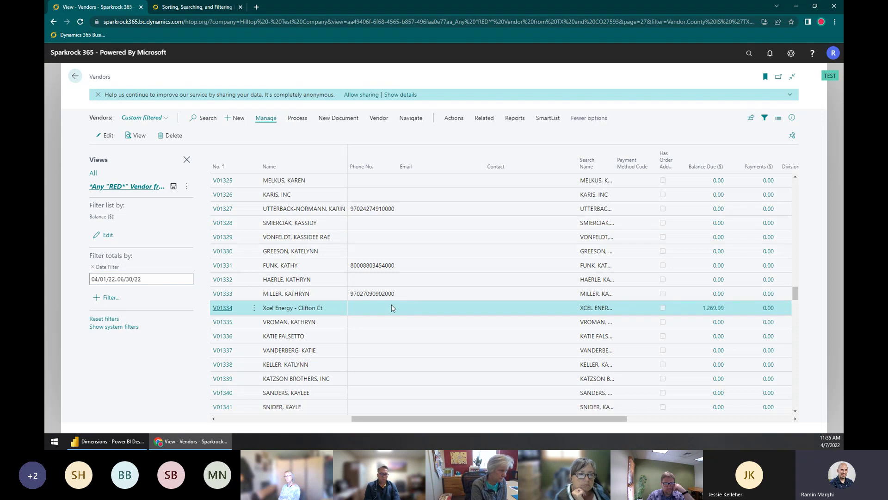
Step: Save the current filters as a new view named Current Quarter Thing
{"action": "left_click", "coordinate": [187, 186]}
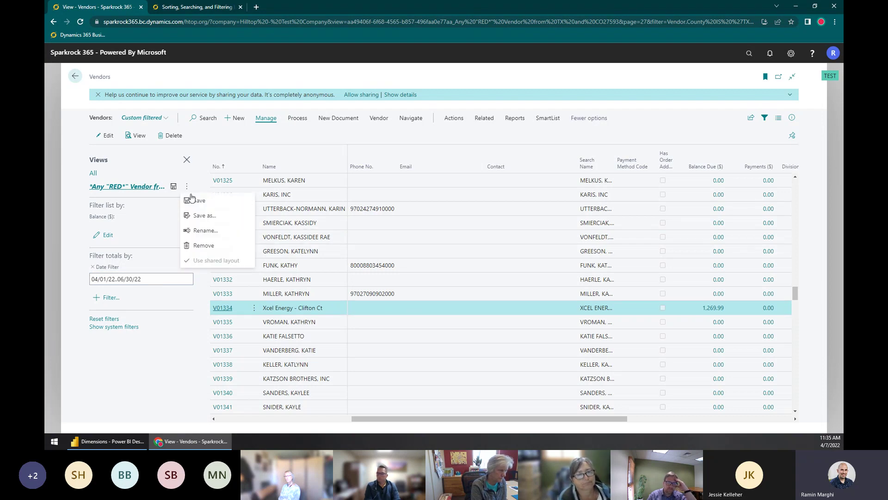
{"action": "left_click", "coordinate": [199, 216]}
{"action": "type", "text": "Current Quarter Thing"}
{"action": "key", "text": "Return"}
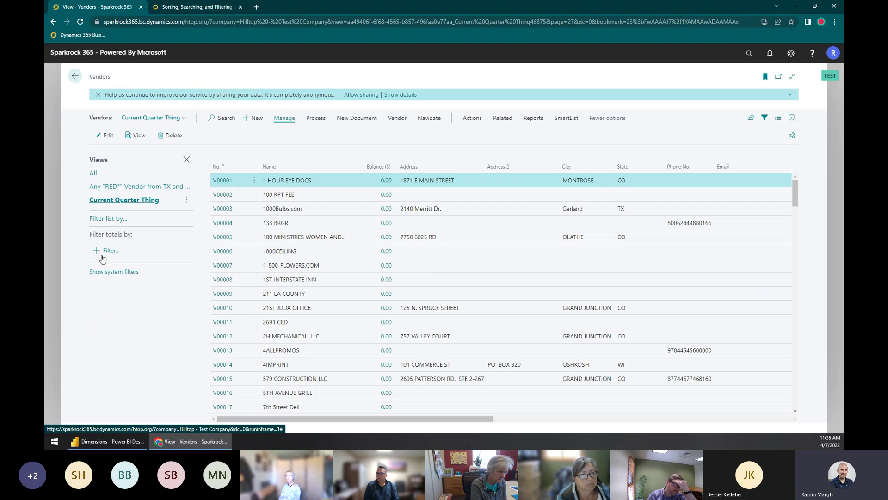
Step: Select the Current Quarter Thing view and look at the actions available for it
{"action": "left_click", "coordinate": [121, 204]}
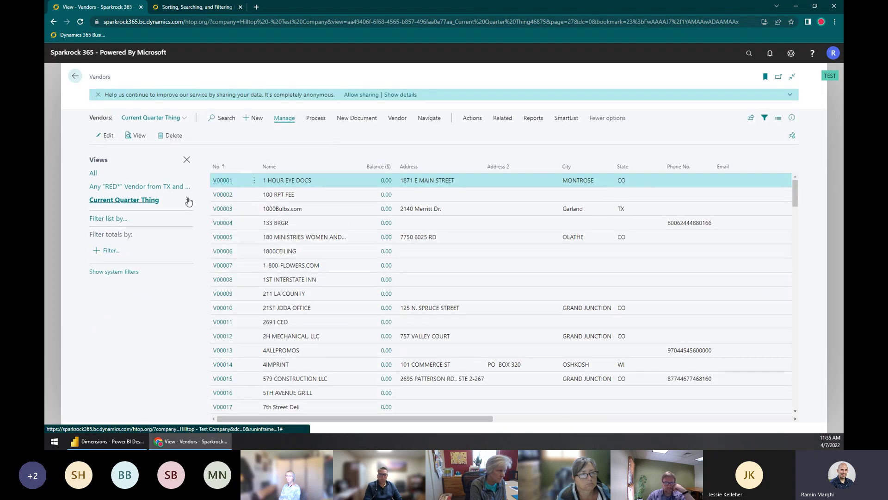
{"action": "left_click", "coordinate": [187, 200]}
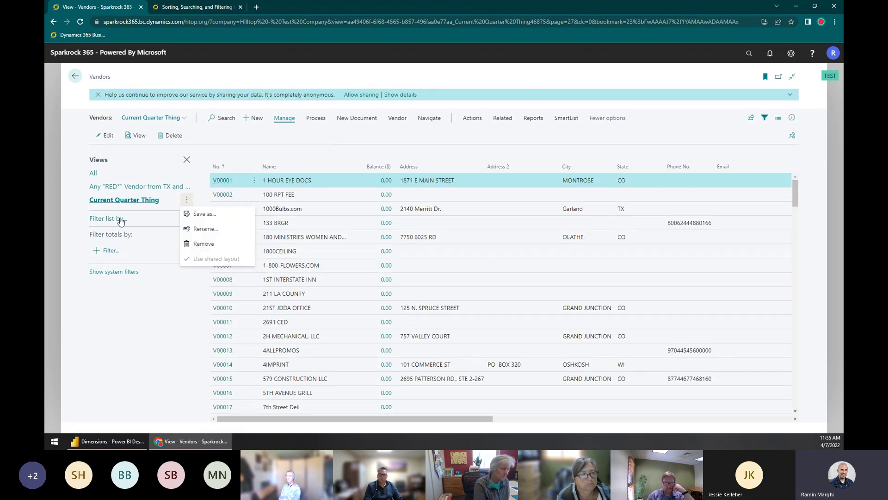
{"action": "left_click", "coordinate": [317, 225]}
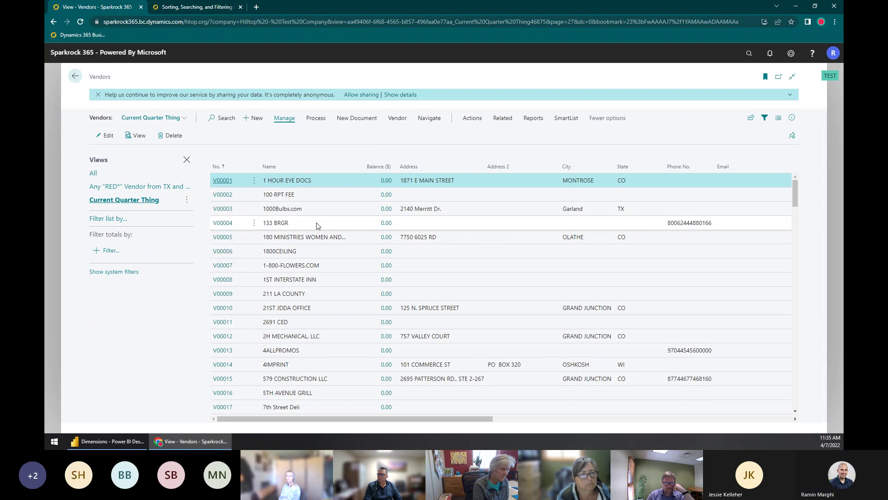
Step: Switch to the Sparkrock help page on sorting, searching, and filtering and examine its filter operators and tokens
{"action": "left_click", "coordinate": [204, 8]}
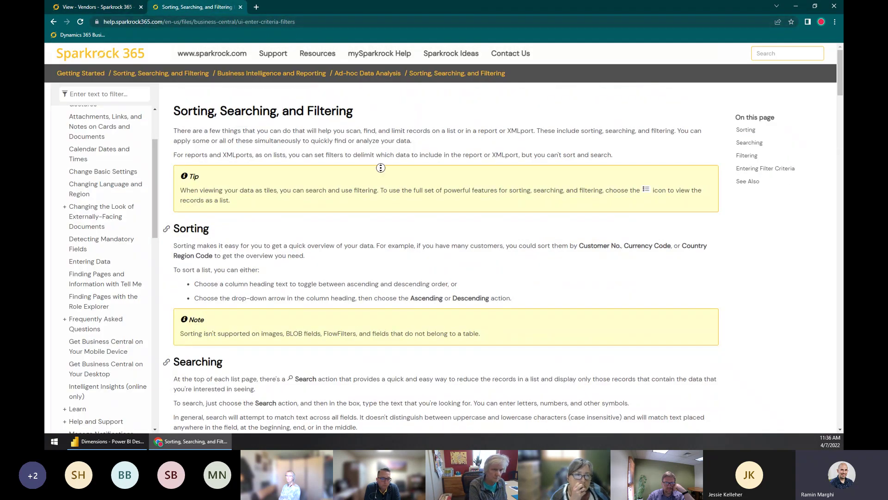
{"action": "scroll", "coordinate": [384, 208], "scroll_direction": "down", "scroll_amount": 10}
{"action": "scroll", "coordinate": [388, 253], "scroll_direction": "down", "scroll_amount": 20}
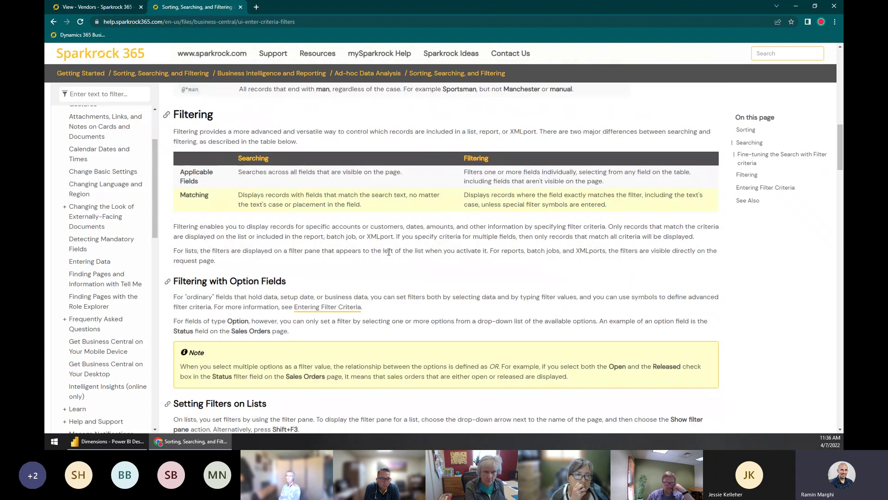
{"action": "scroll", "coordinate": [389, 252], "scroll_direction": "down", "scroll_amount": 5}
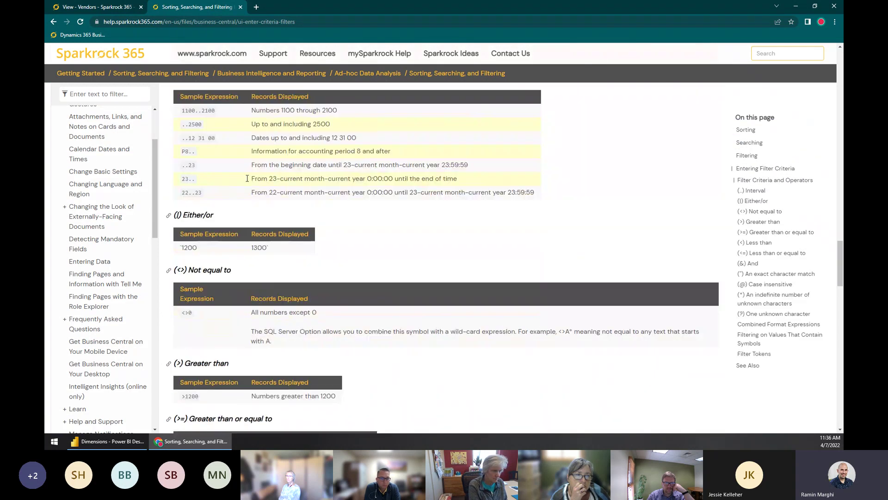
{"action": "scroll", "coordinate": [224, 242], "scroll_direction": "down", "scroll_amount": 11}
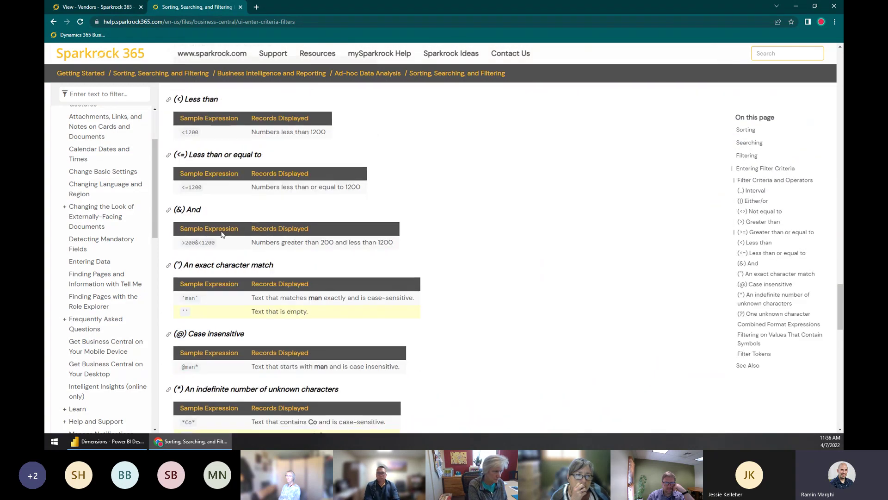
{"action": "scroll", "coordinate": [224, 242], "scroll_direction": "down", "scroll_amount": 5}
{"action": "scroll", "coordinate": [259, 318], "scroll_direction": "down", "scroll_amount": 15}
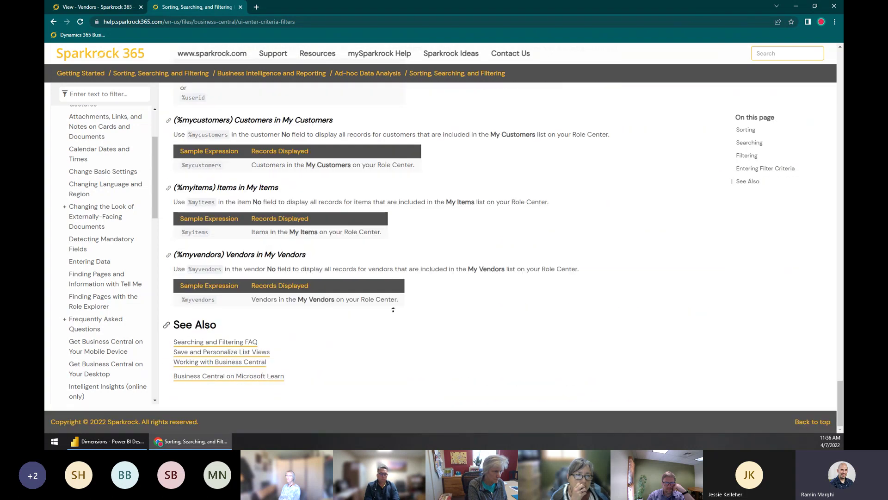
{"action": "key", "text": "Home"}
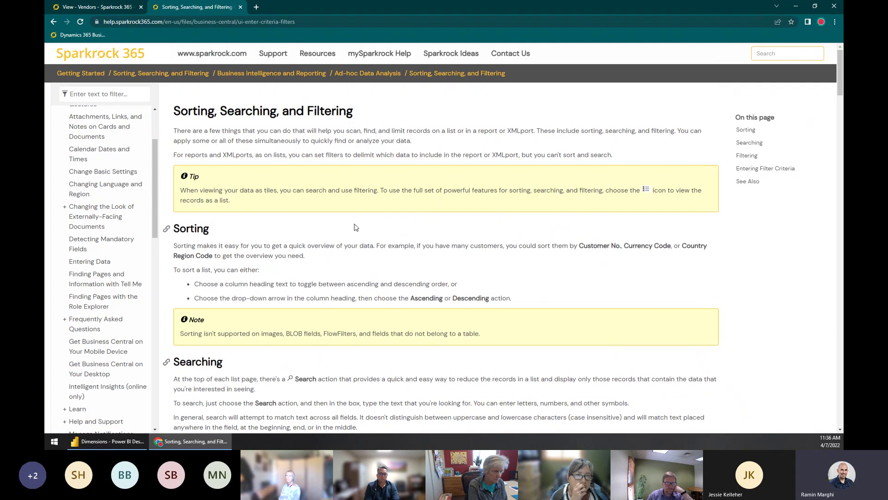
Step: Search the help site for Date filter and look through the matching articles
{"action": "scroll", "coordinate": [555, 151], "scroll_direction": "down", "scroll_amount": 1}
{"action": "left_click", "coordinate": [812, 57]}
{"action": "type", "text": "Date filter"}
{"action": "scroll", "coordinate": [313, 193], "scroll_direction": "down", "scroll_amount": 1}
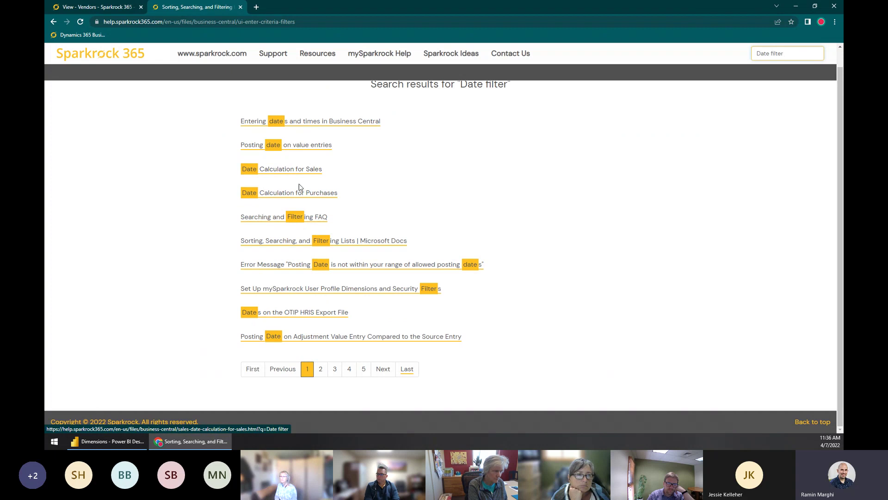
Step: Open the help article Entering dates and times in Business Central and examine its date examples and Setting Ranges expressions
{"action": "left_click", "coordinate": [297, 121]}
{"action": "scroll", "coordinate": [384, 252], "scroll_direction": "down", "scroll_amount": 20}
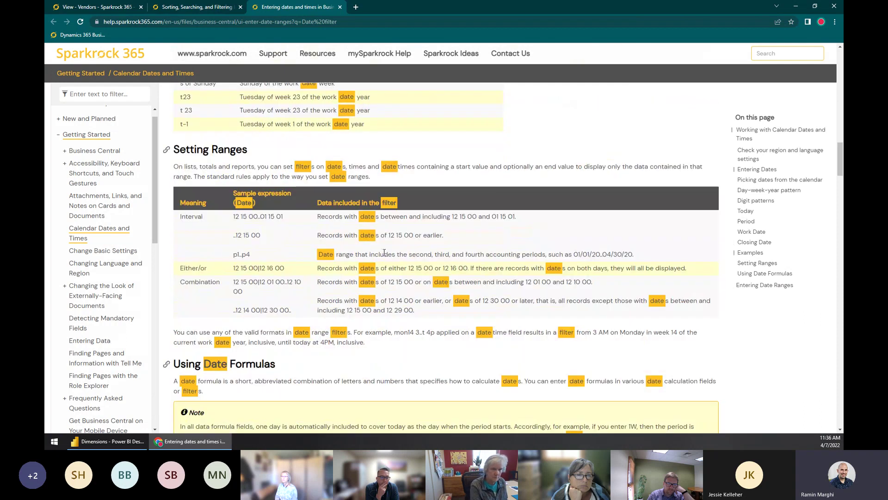
{"action": "scroll", "coordinate": [384, 252], "scroll_direction": "up", "scroll_amount": 3}
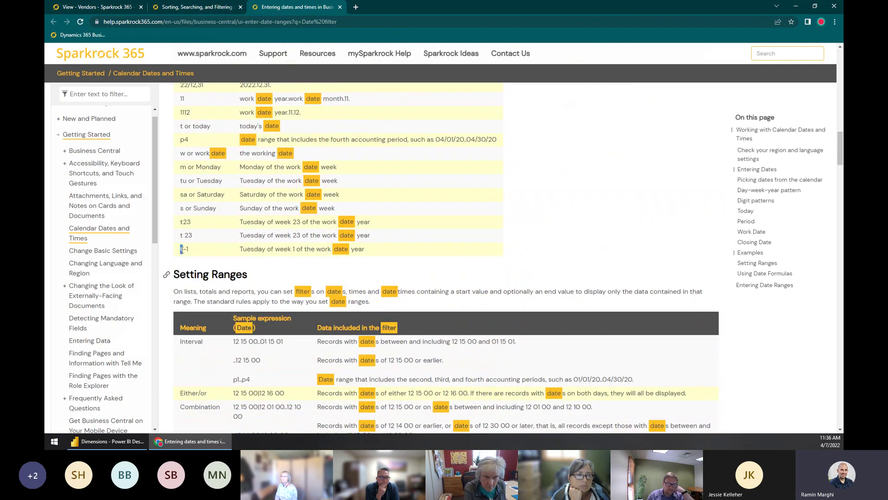
{"action": "scroll", "coordinate": [243, 191], "scroll_direction": "down", "scroll_amount": 4}
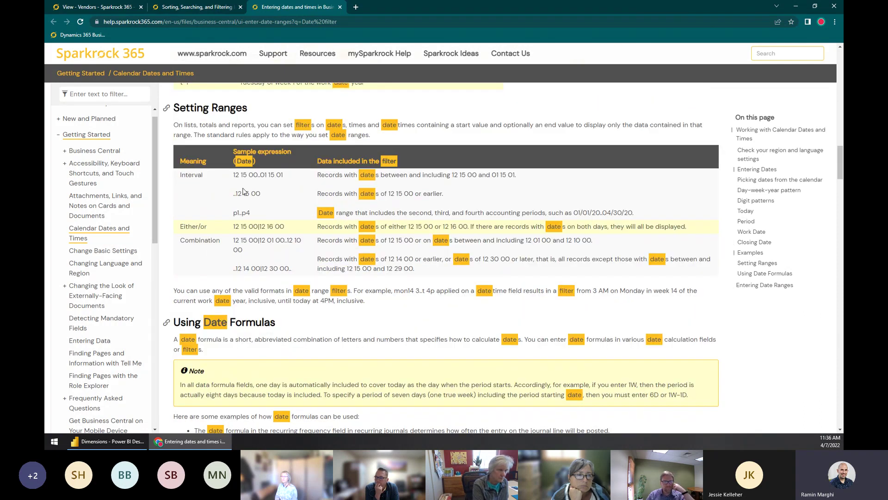
{"action": "scroll", "coordinate": [243, 191], "scroll_direction": "down", "scroll_amount": 1}
Step: Examine the article's Using Date Formulas section, including the unit letters and example expressions, and return to the Vendors list
{"action": "scroll", "coordinate": [254, 153], "scroll_direction": "down", "scroll_amount": 6}
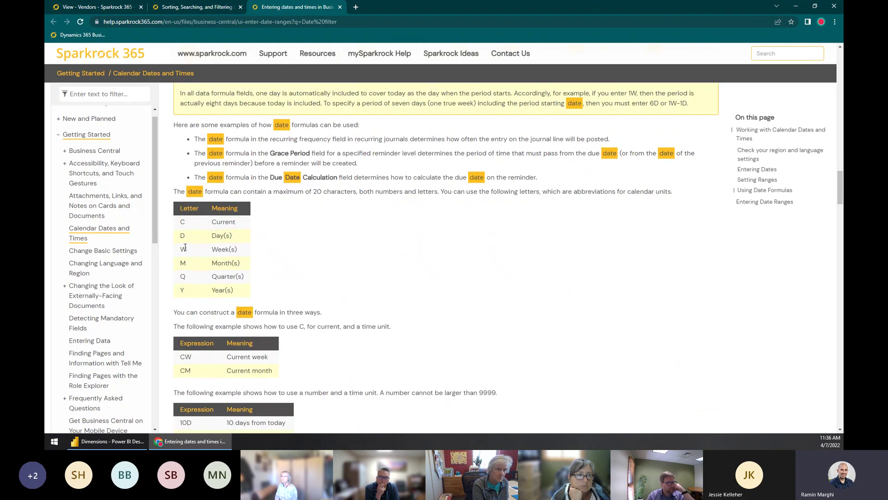
{"action": "left_click_drag", "start_coordinate": [191, 242], "coordinate": [194, 291]}
{"action": "left_click", "coordinate": [257, 271]}
{"action": "scroll", "coordinate": [272, 257], "scroll_direction": "down", "scroll_amount": 2}
{"action": "scroll", "coordinate": [244, 230], "scroll_direction": "down", "scroll_amount": 5}
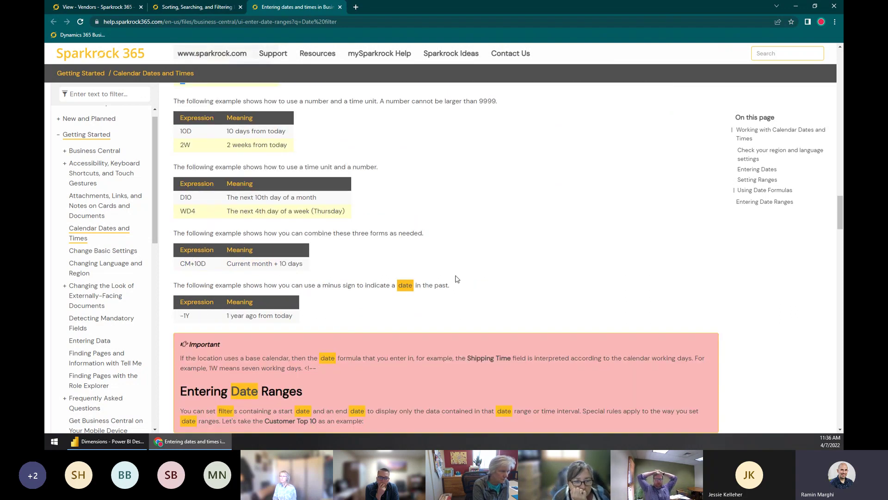
{"action": "scroll", "coordinate": [326, 175], "scroll_direction": "up", "scroll_amount": 10}
{"action": "left_click_drag", "start_coordinate": [276, 283], "coordinate": [408, 199]}
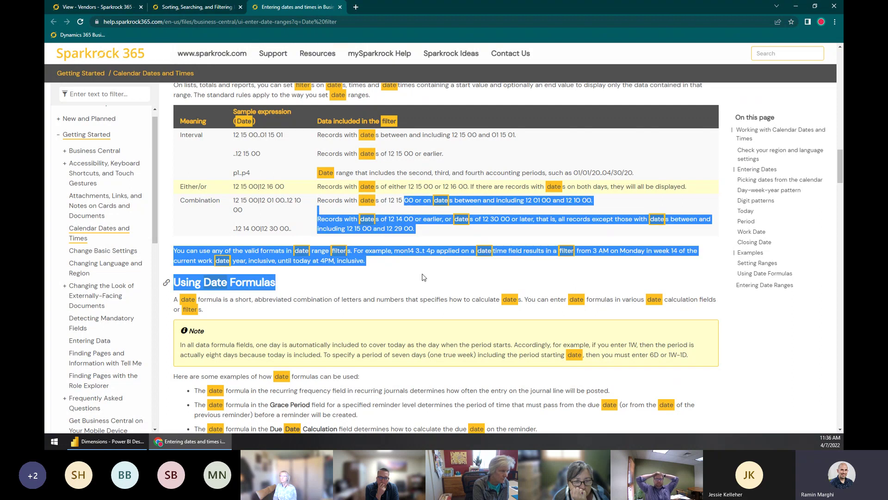
{"action": "scroll", "coordinate": [422, 273], "scroll_direction": "down", "scroll_amount": 1}
{"action": "left_click", "coordinate": [422, 260]}
{"action": "scroll", "coordinate": [422, 259], "scroll_direction": "up", "scroll_amount": 20}
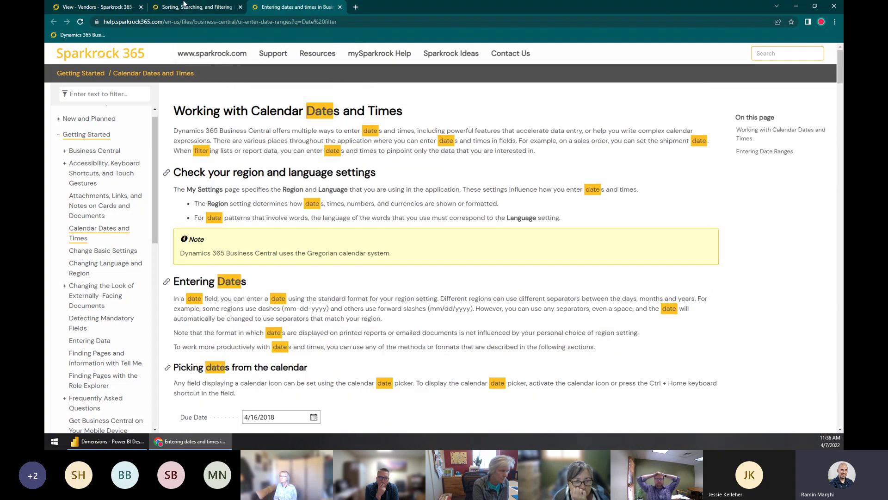
{"action": "left_click", "coordinate": [110, 10]}
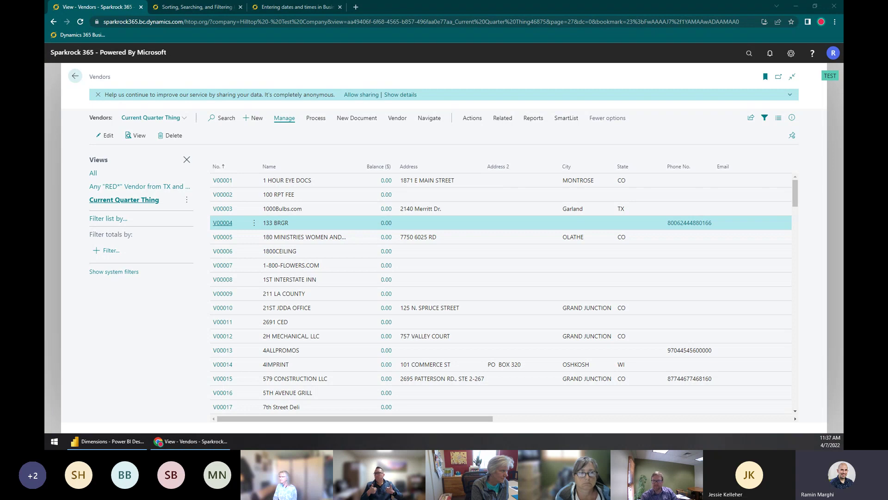
Step: Bring up the Google stop watch search window and start its timer at 10 minutes
{"action": "left_click_drag", "start_coordinate": [843, 70], "coordinate": [611, 1]}
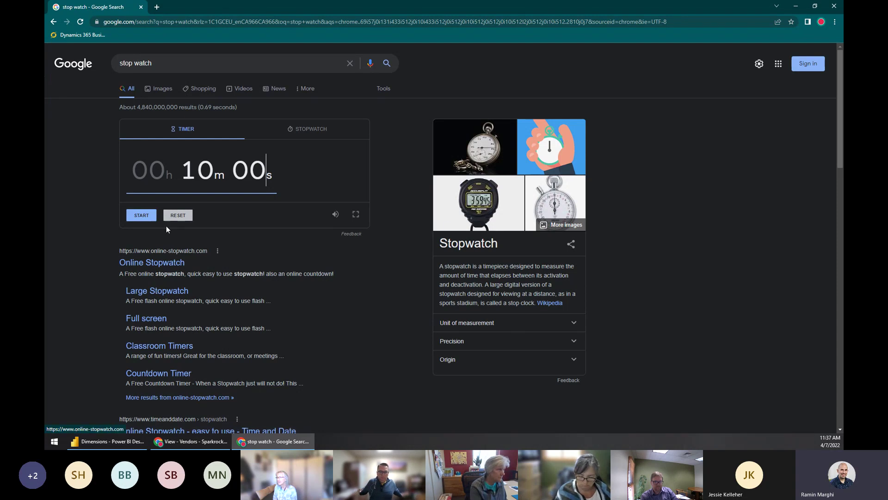
{"action": "left_click", "coordinate": [143, 216]}
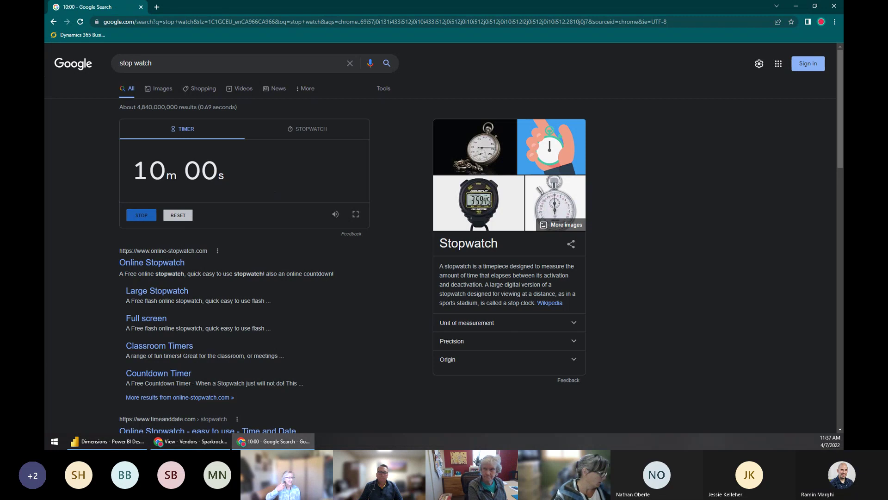